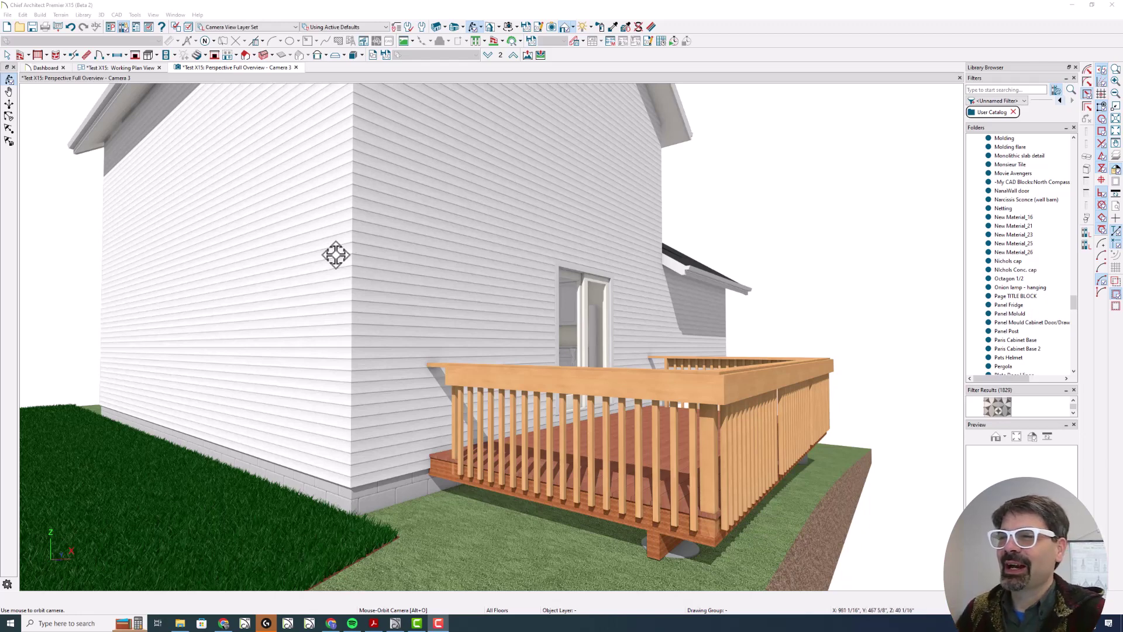
Step: Orbit around the deck to inspect its railing from several angles, then return to the Working Plan View
{"action": "left_click", "coordinate": [120, 68]}
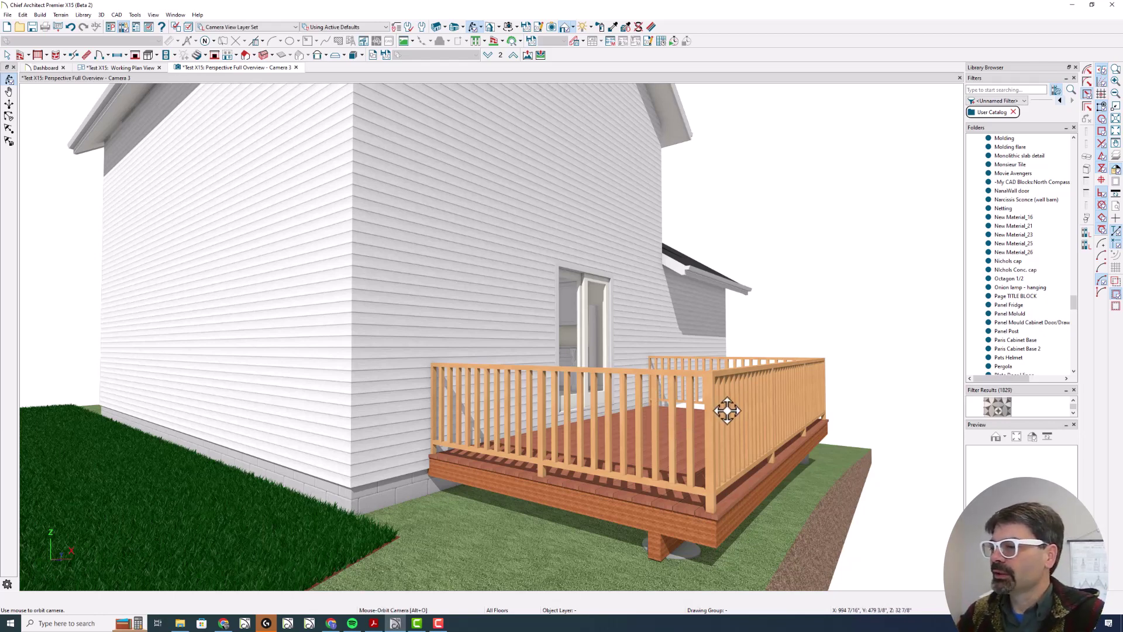
{"action": "left_click_drag", "start_coordinate": [725, 409], "coordinate": [747, 426]}
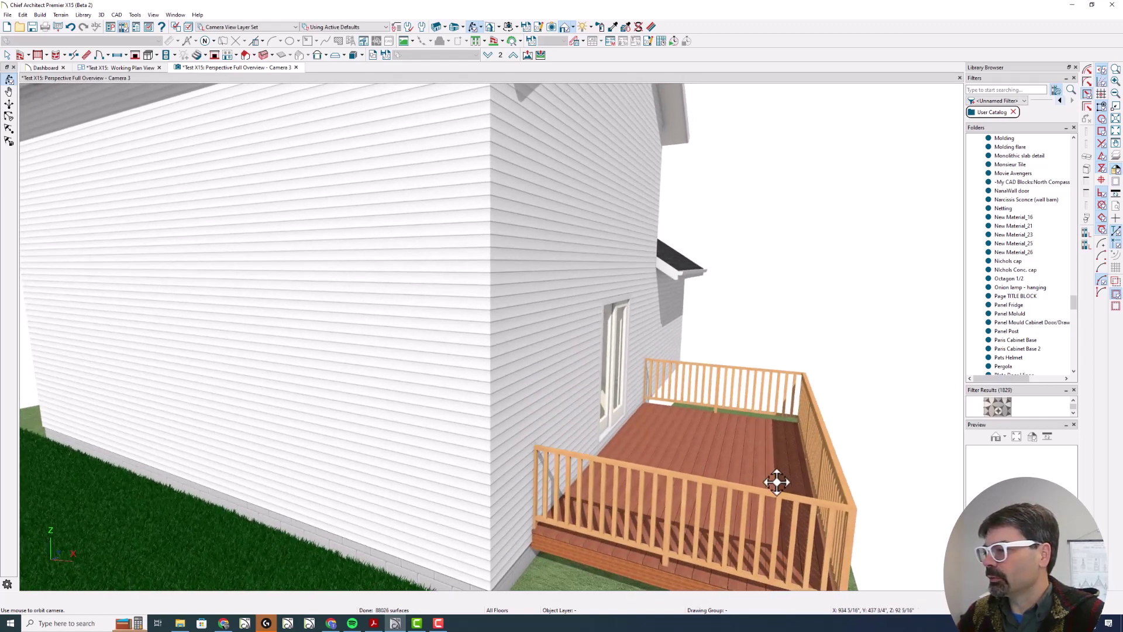
{"action": "left_click_drag", "start_coordinate": [792, 479], "coordinate": [793, 476]}
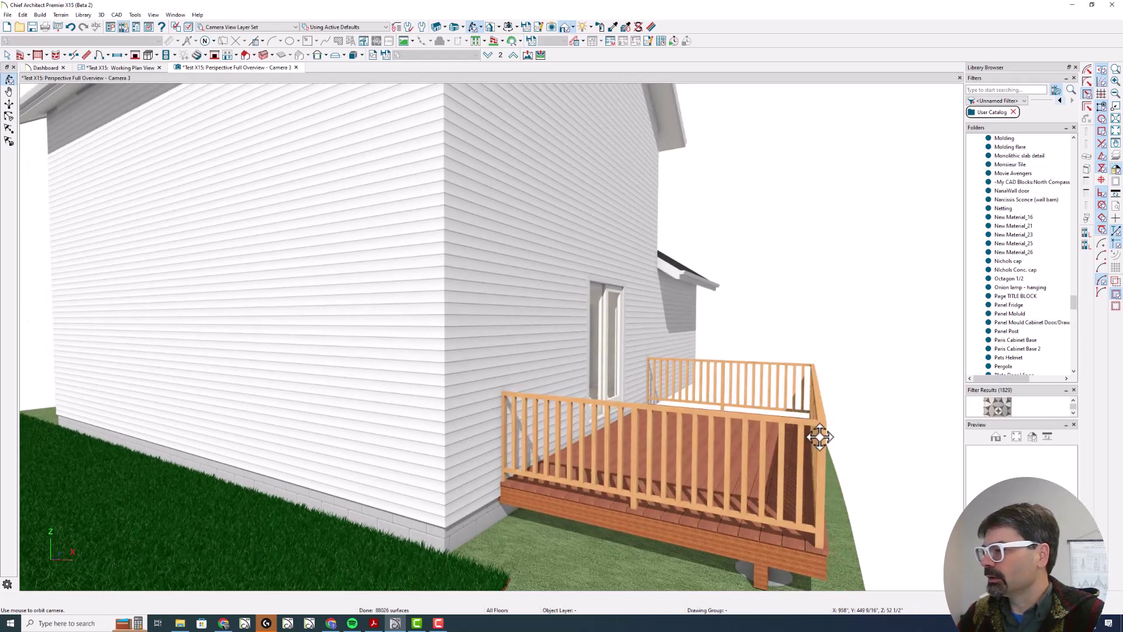
{"action": "left_click_drag", "start_coordinate": [817, 433], "coordinate": [801, 431]}
{"action": "left_click_drag", "start_coordinate": [598, 422], "coordinate": [539, 422]}
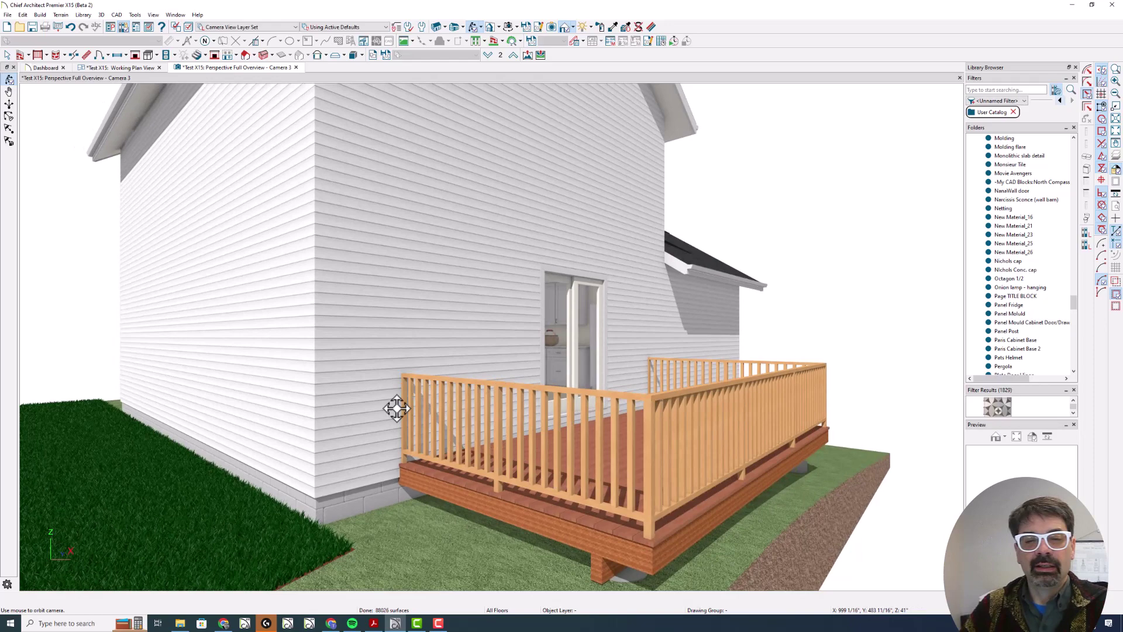
{"action": "left_click_drag", "start_coordinate": [396, 409], "coordinate": [426, 409]}
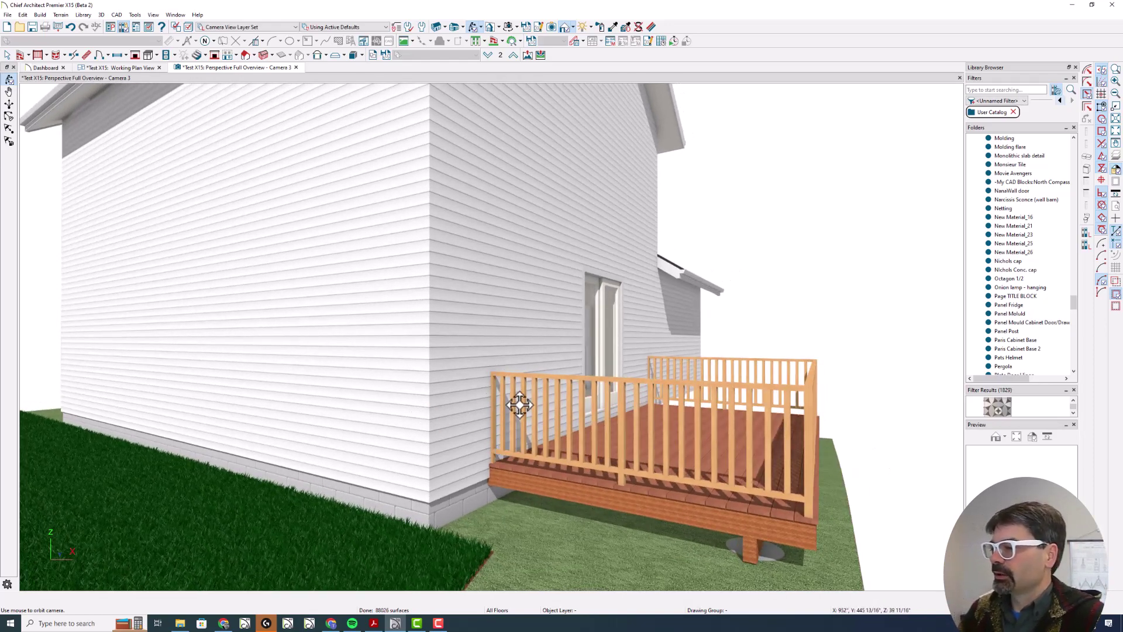
{"action": "left_click_drag", "start_coordinate": [519, 403], "coordinate": [560, 414]}
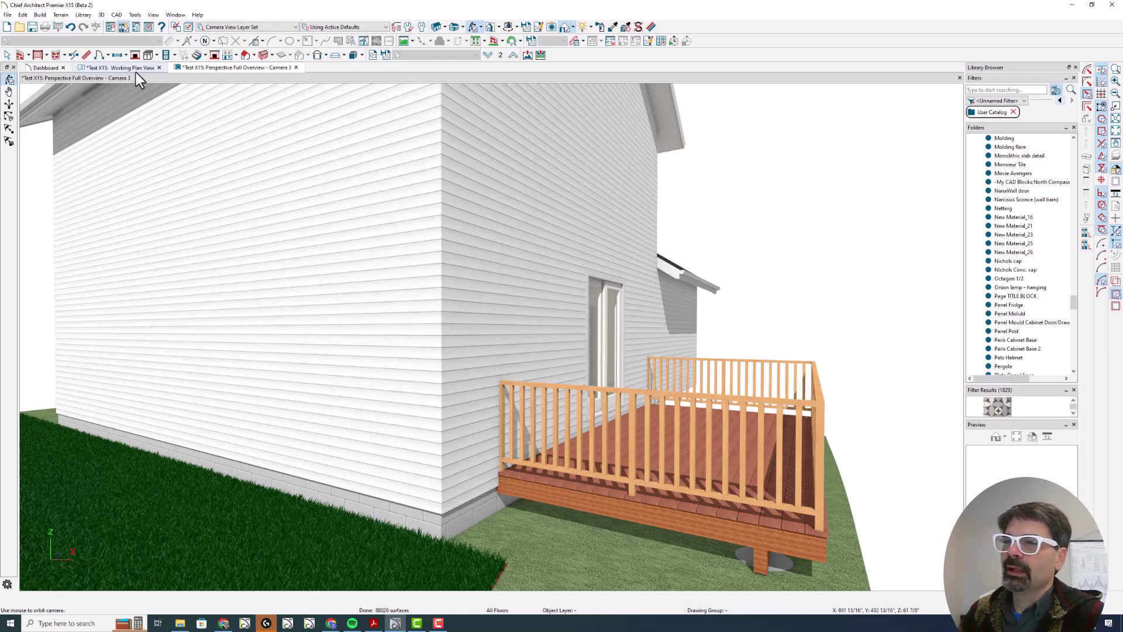
{"action": "left_click", "coordinate": [135, 67]}
Step: Give the right deck railing a 3 1/2" Rail Style horizontal offset and tile plan and 3D views
{"action": "left_click", "coordinate": [620, 275]}
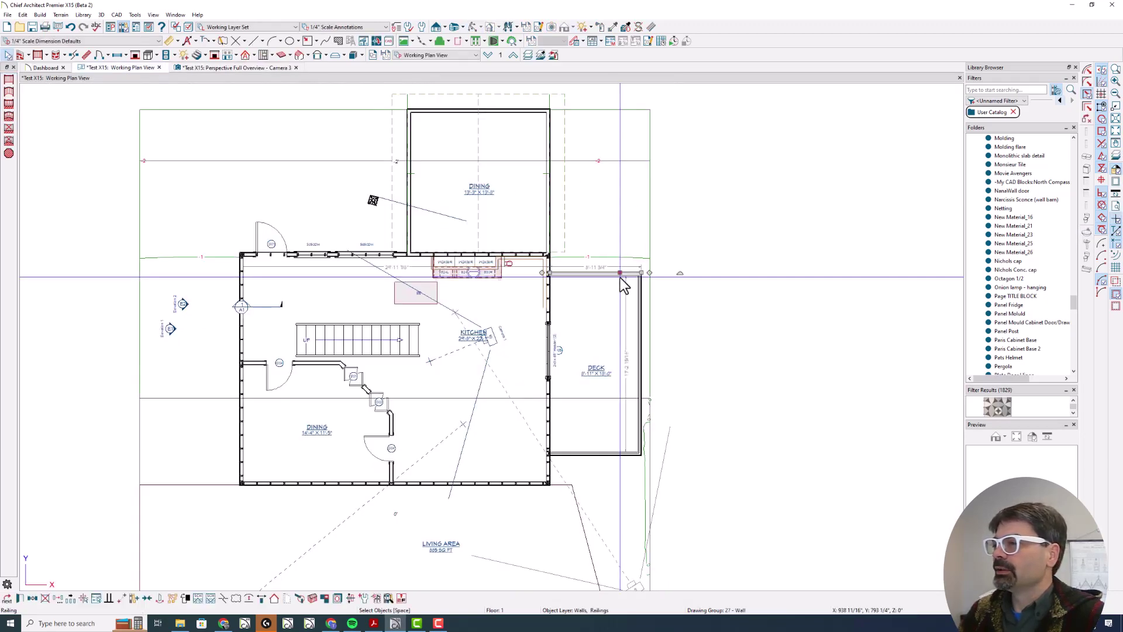
{"action": "left_click", "coordinate": [641, 323]}
{"action": "double_click", "coordinate": [638, 320]}
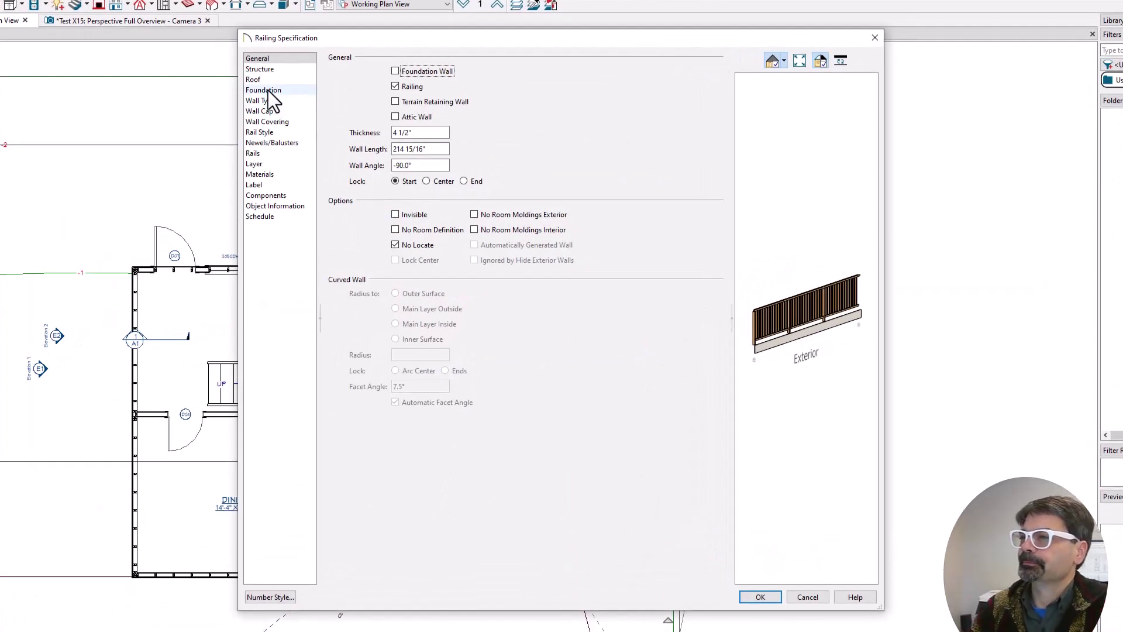
{"action": "left_click", "coordinate": [279, 133]}
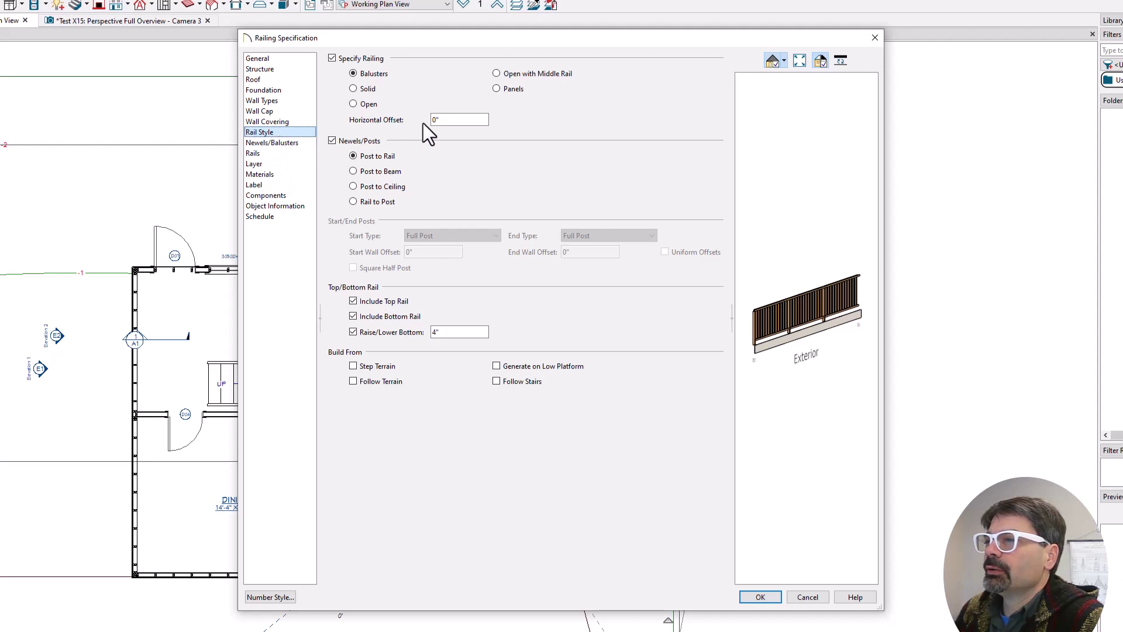
{"action": "double_click", "coordinate": [466, 119]}
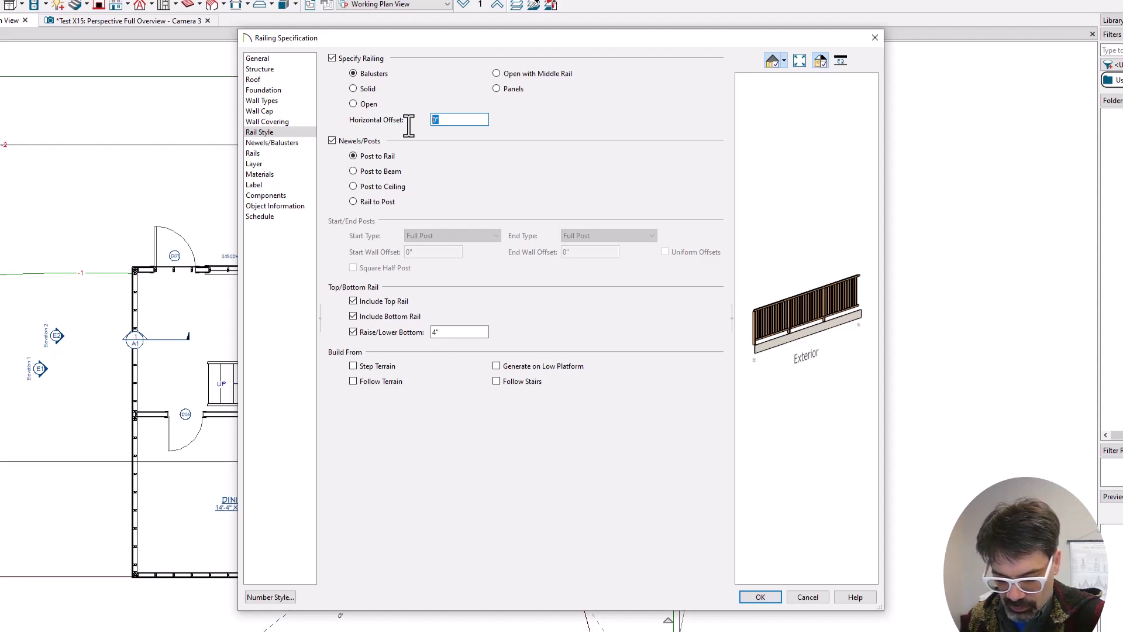
{"action": "type", "text": "3 1/2"}
{"action": "key", "text": "Tab"}
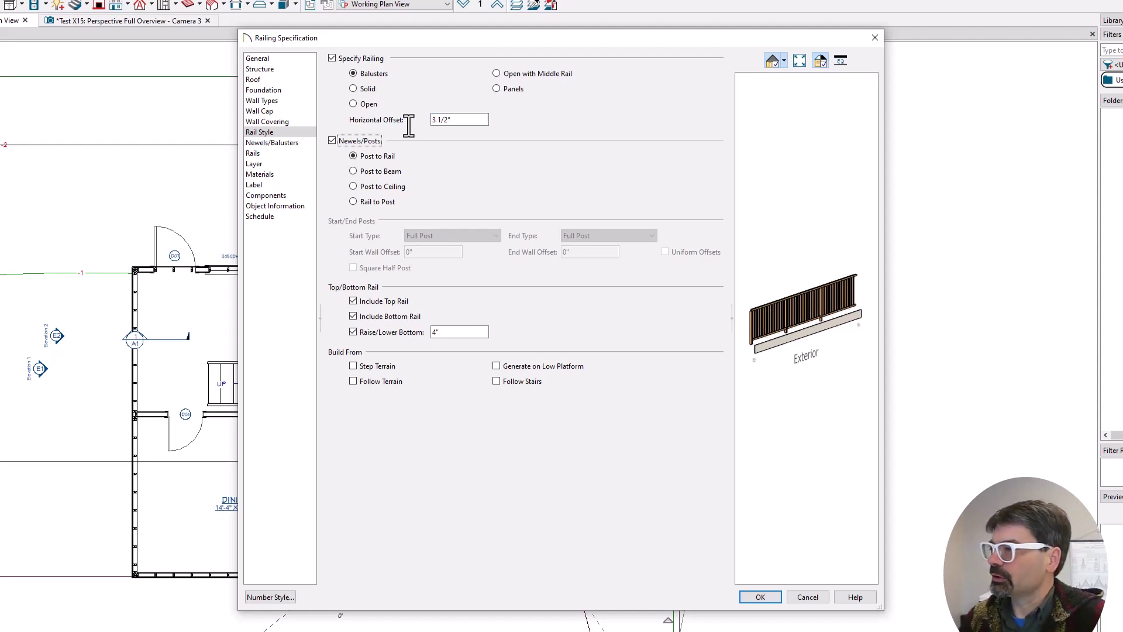
{"action": "left_click_drag", "start_coordinate": [760, 334], "coordinate": [813, 341]}
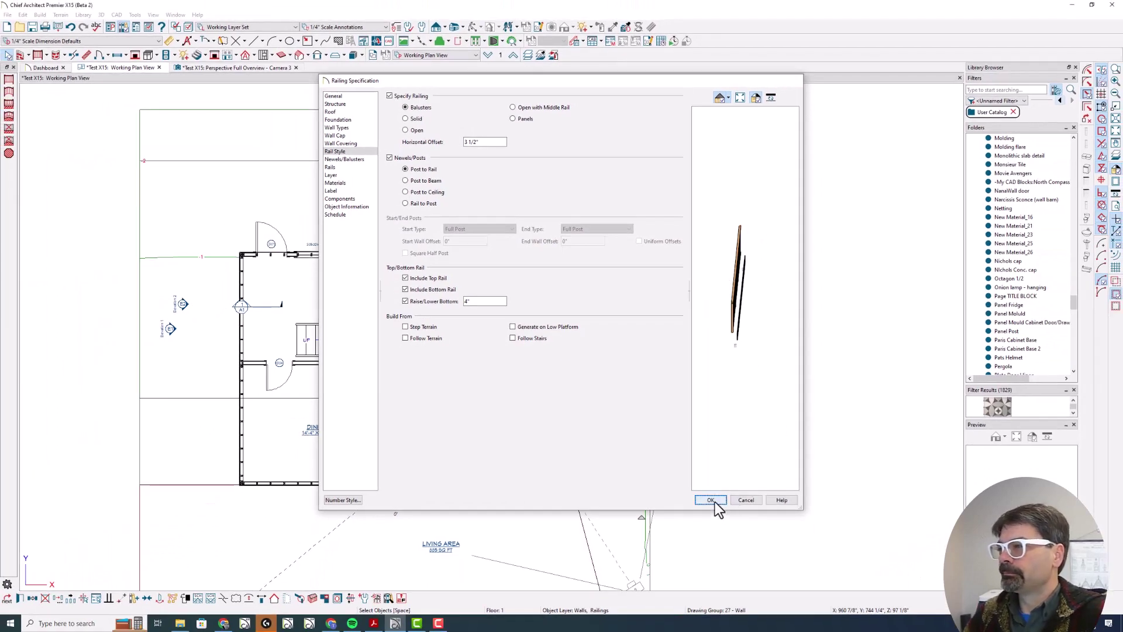
{"action": "left_click", "coordinate": [713, 501]}
{"action": "left_click", "coordinate": [216, 55]}
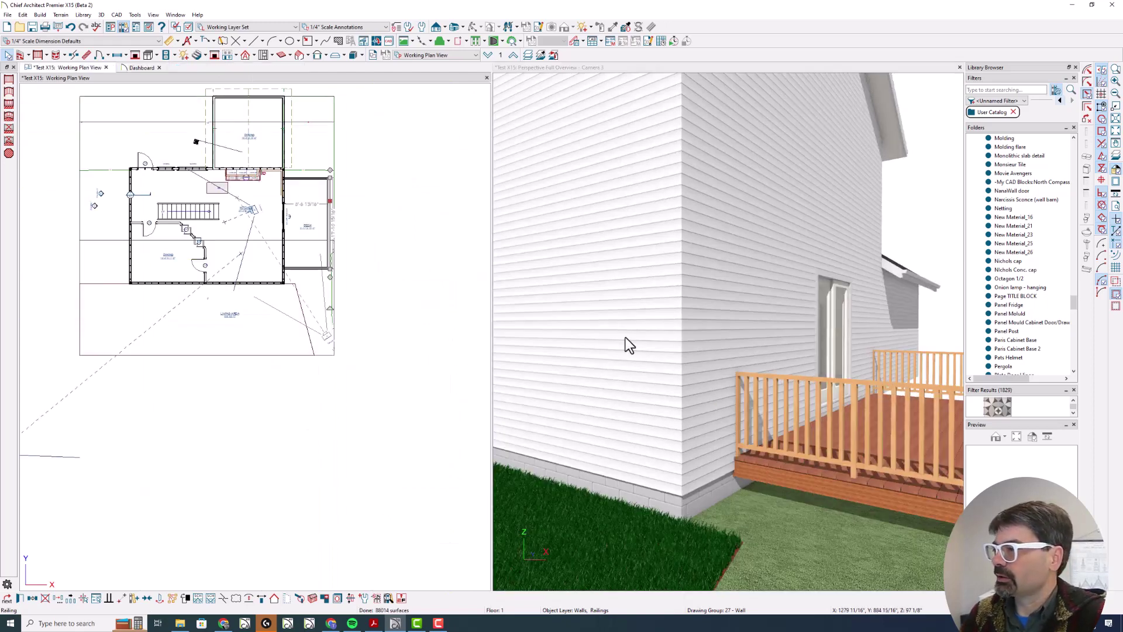
Step: Orbit the 3D camera upward to look down on the deck and its balustered railings
{"action": "left_click_drag", "start_coordinate": [572, 338], "coordinate": [825, 458]}
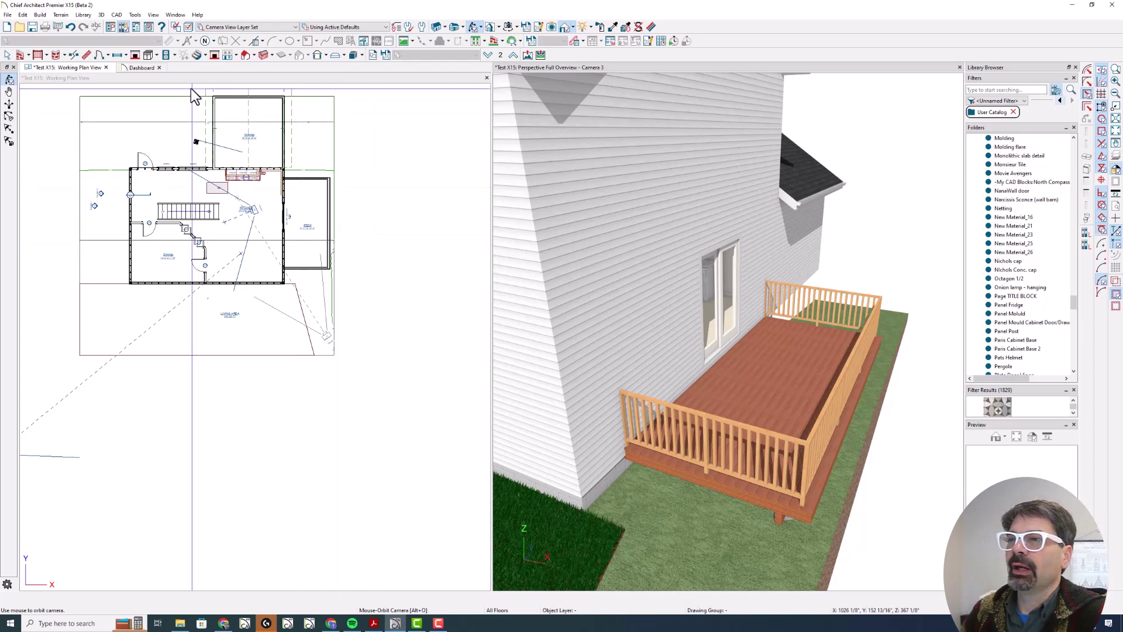
Step: Turn on Roof Over This Room in the deck room's structure settings
{"action": "left_click", "coordinate": [256, 78]}
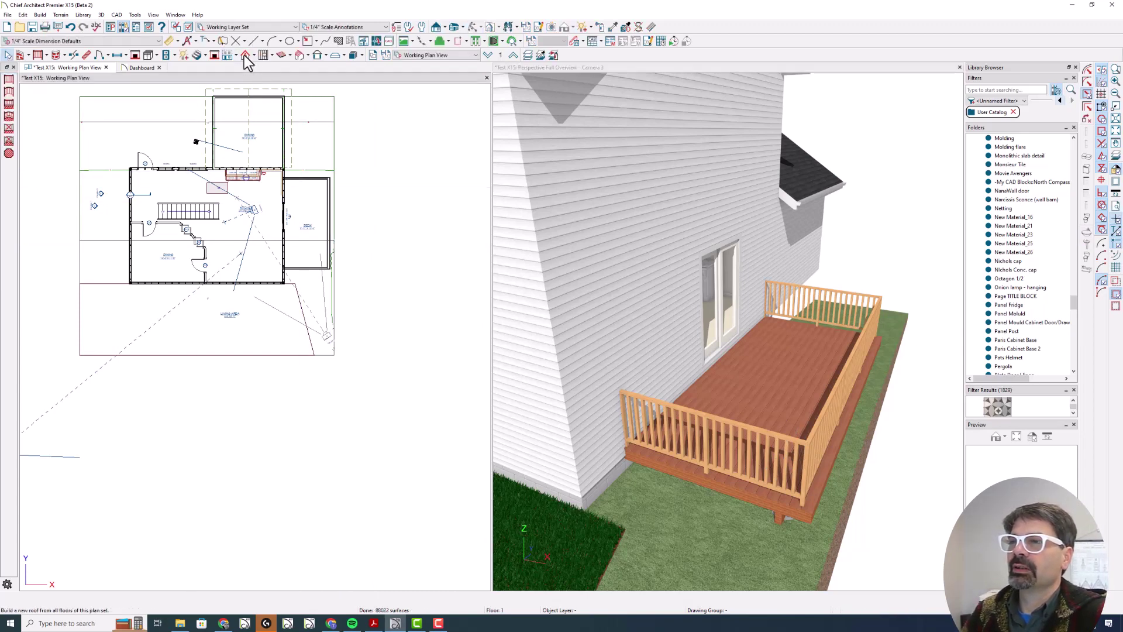
{"action": "left_click", "coordinate": [245, 55]}
{"action": "key", "text": "Escape"}
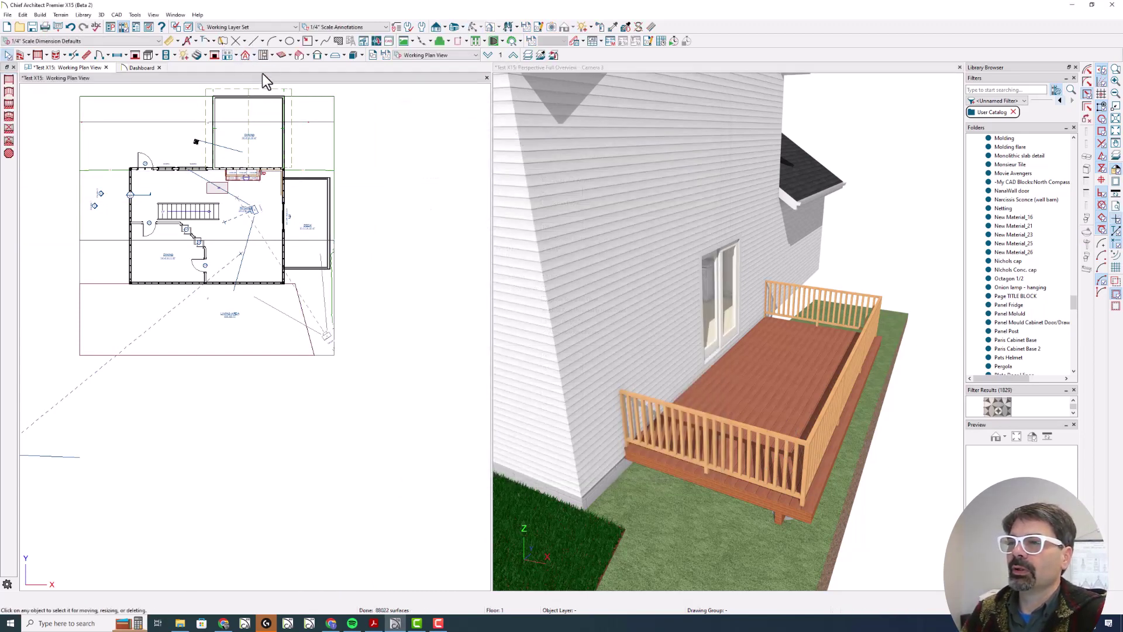
{"action": "double_click", "coordinate": [313, 198]}
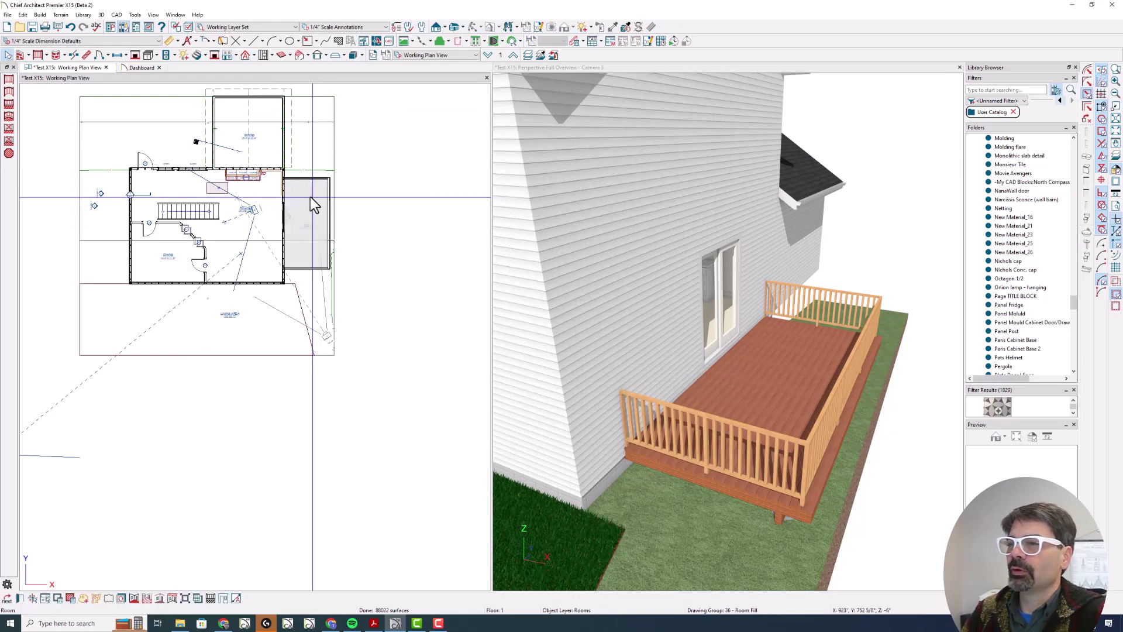
{"action": "left_click", "coordinate": [292, 125]}
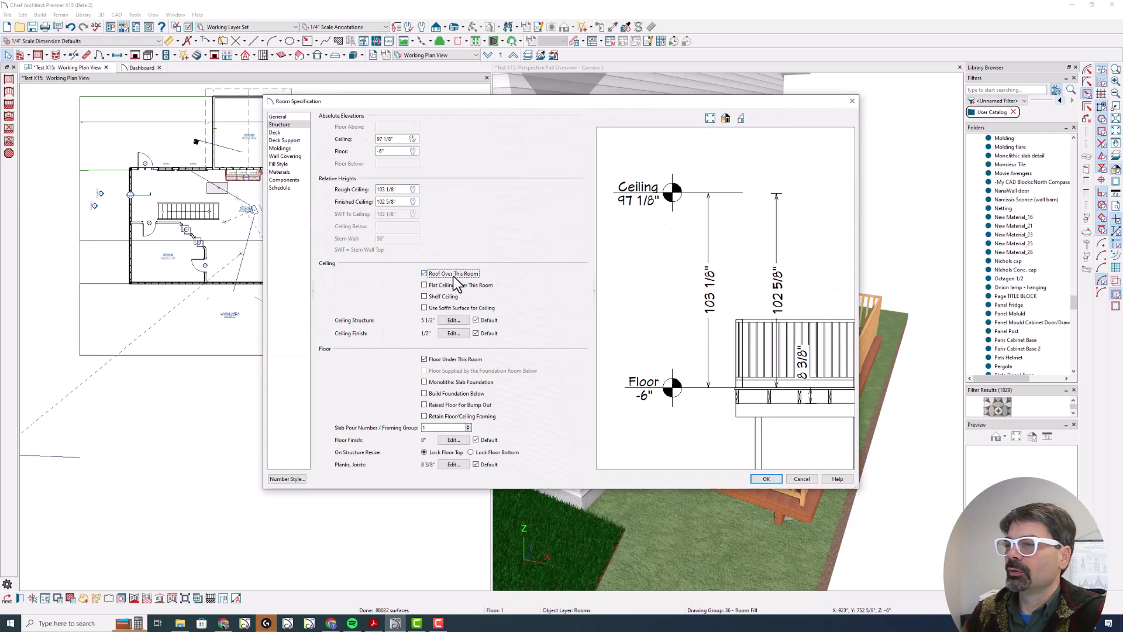
{"action": "key", "text": "Return"}
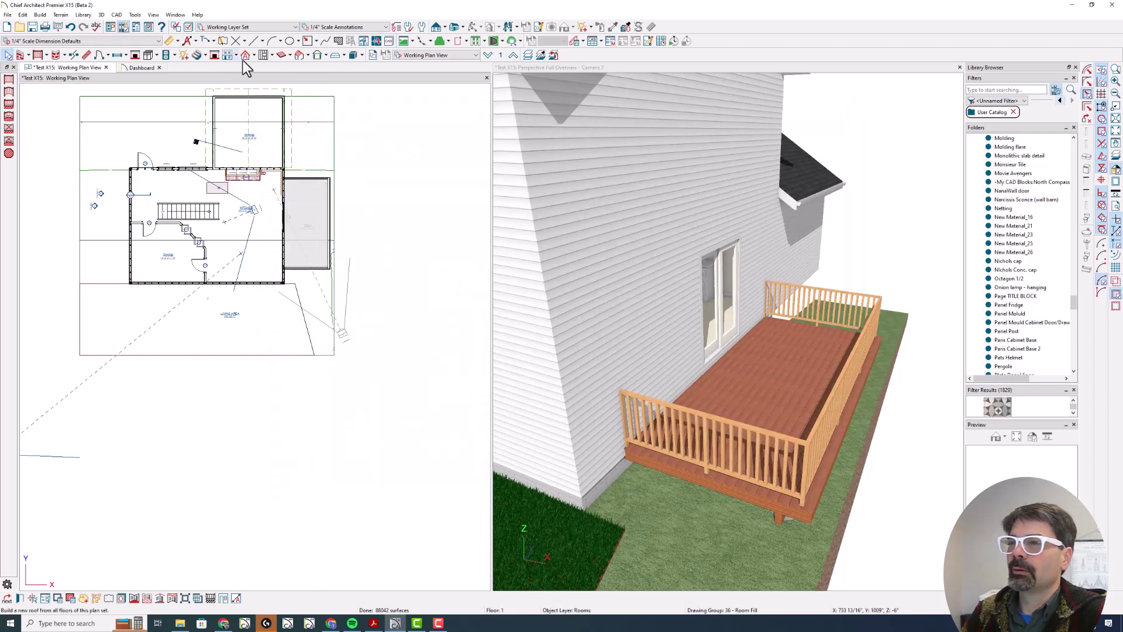
{"action": "key", "text": "Escape"}
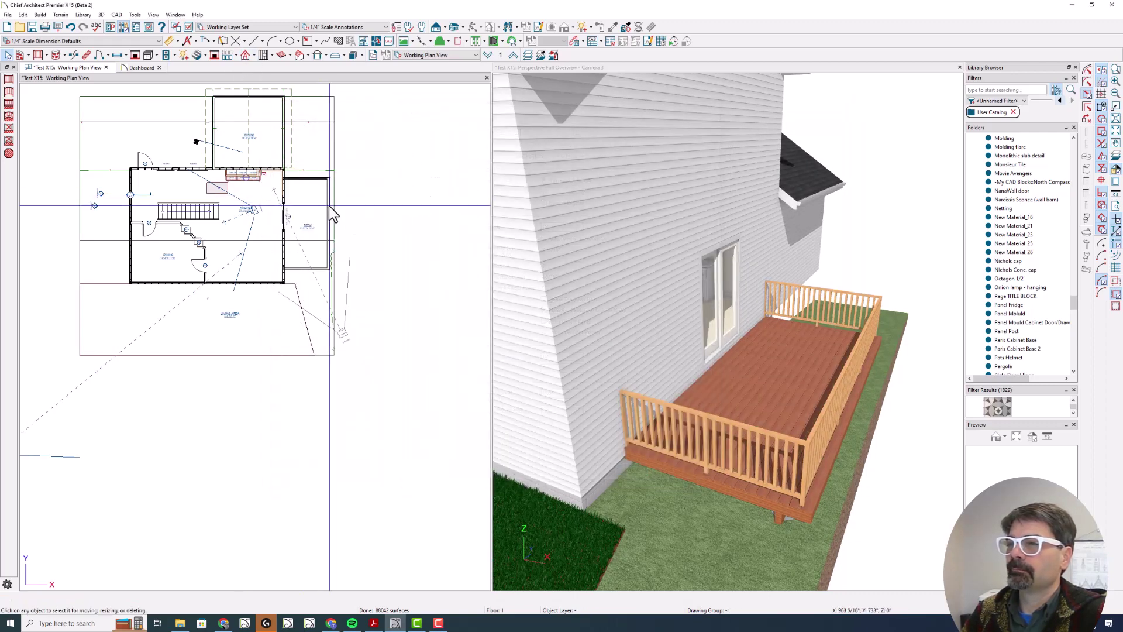
Step: Build a hip roof over the deck with Build Roof Planes enabled
{"action": "left_click", "coordinate": [329, 212]}
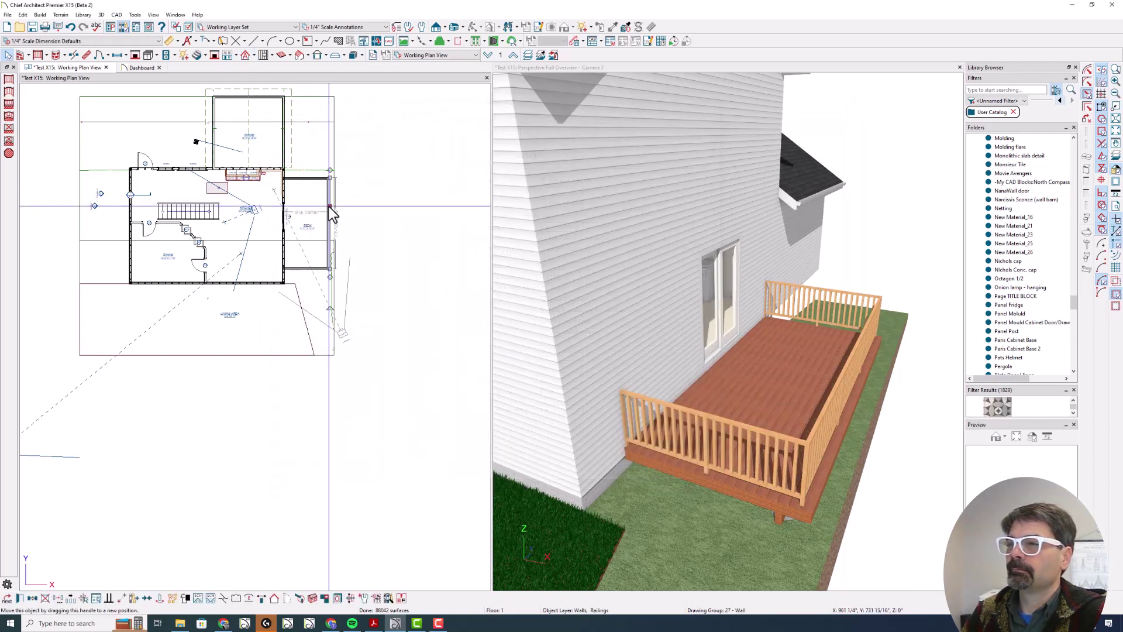
{"action": "key", "text": "Escape"}
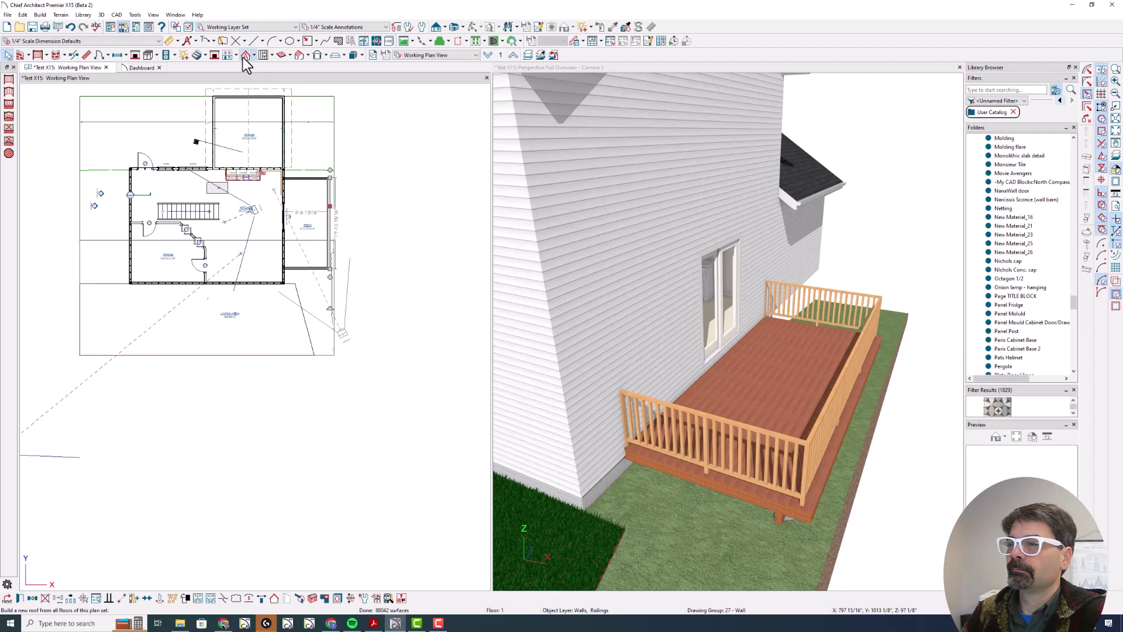
{"action": "left_click", "coordinate": [245, 55]}
{"action": "left_click", "coordinate": [475, 128]}
{"action": "key", "text": "Return"}
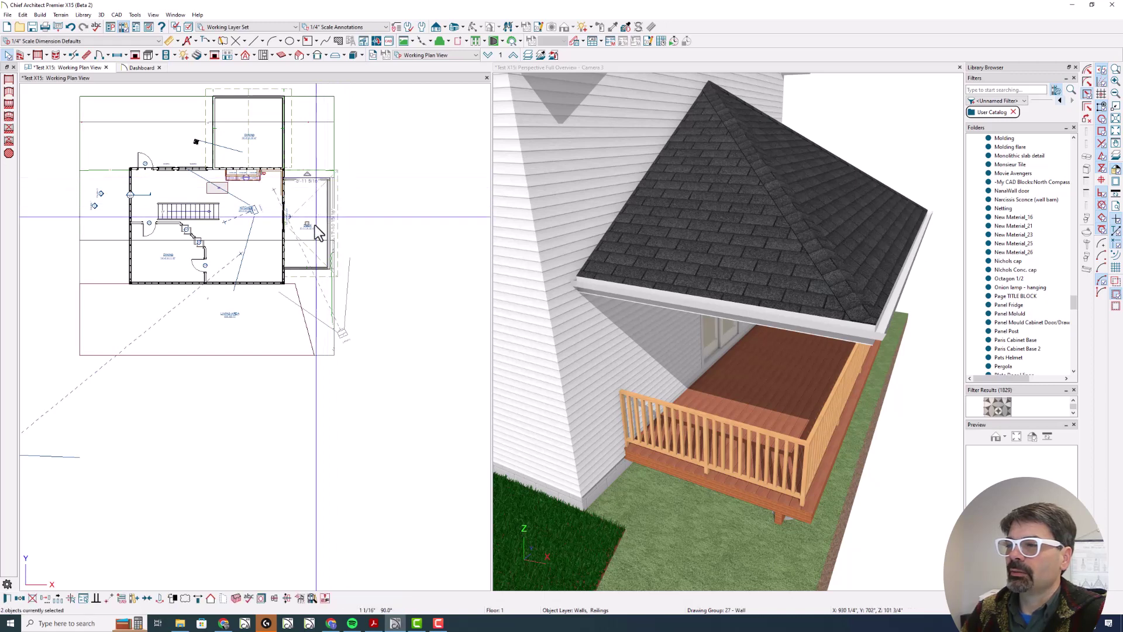
Step: Replace the deck railing's newels with 12" Bowed Columns from the millwork library to support the roof
{"action": "right_click", "coordinate": [320, 271]}
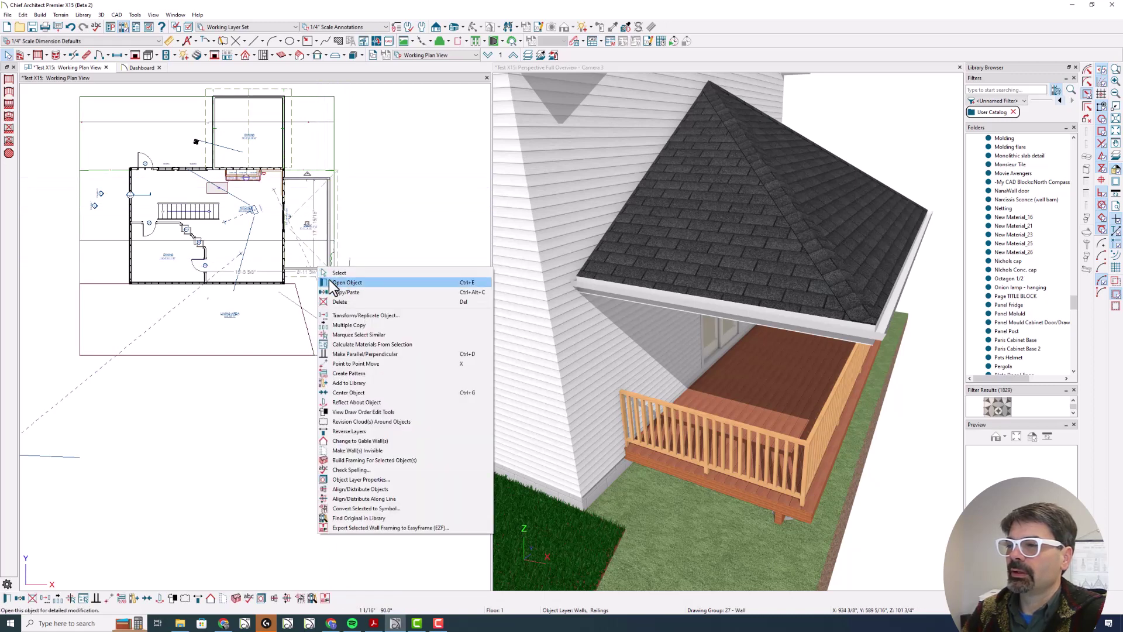
{"action": "left_click", "coordinate": [331, 282]}
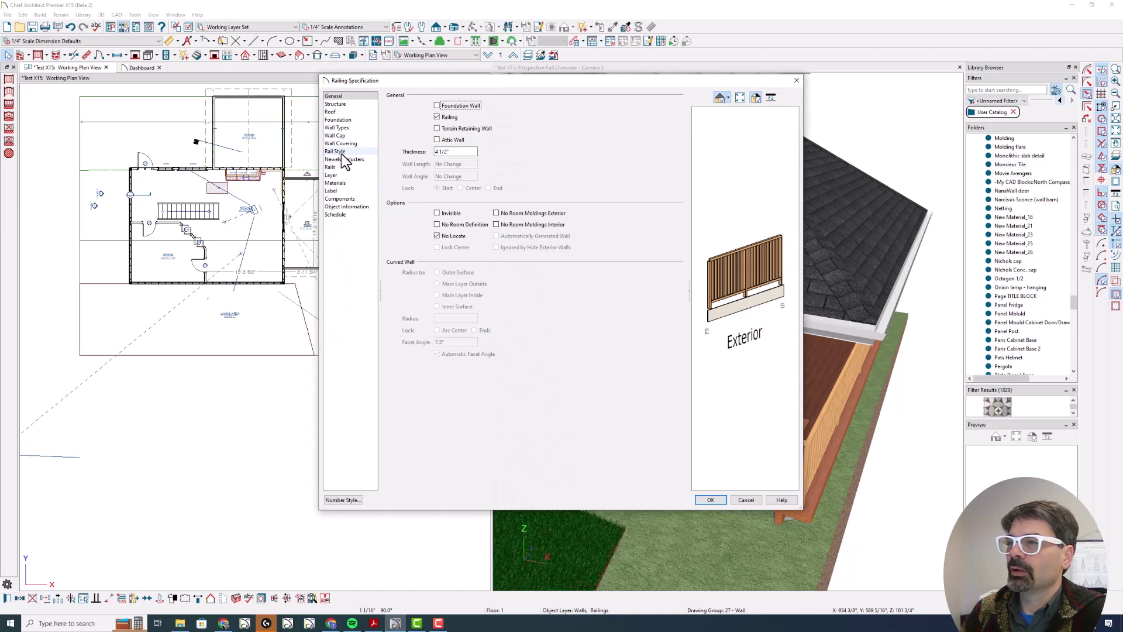
{"action": "left_click", "coordinate": [342, 160]}
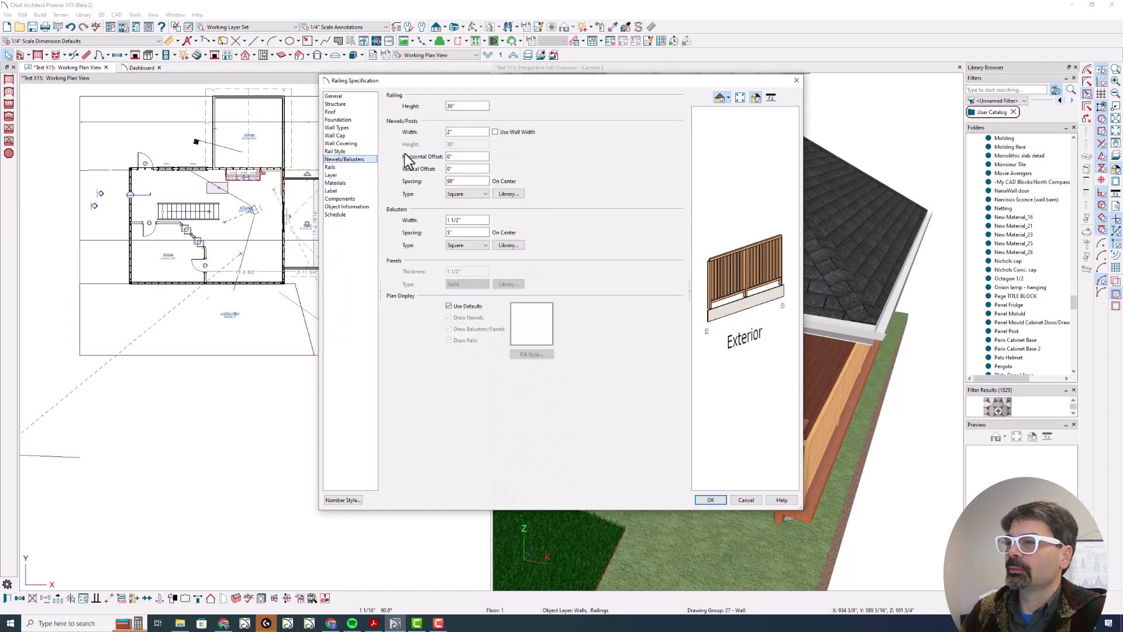
{"action": "left_click", "coordinate": [506, 194]}
{"action": "left_click", "coordinate": [452, 151]}
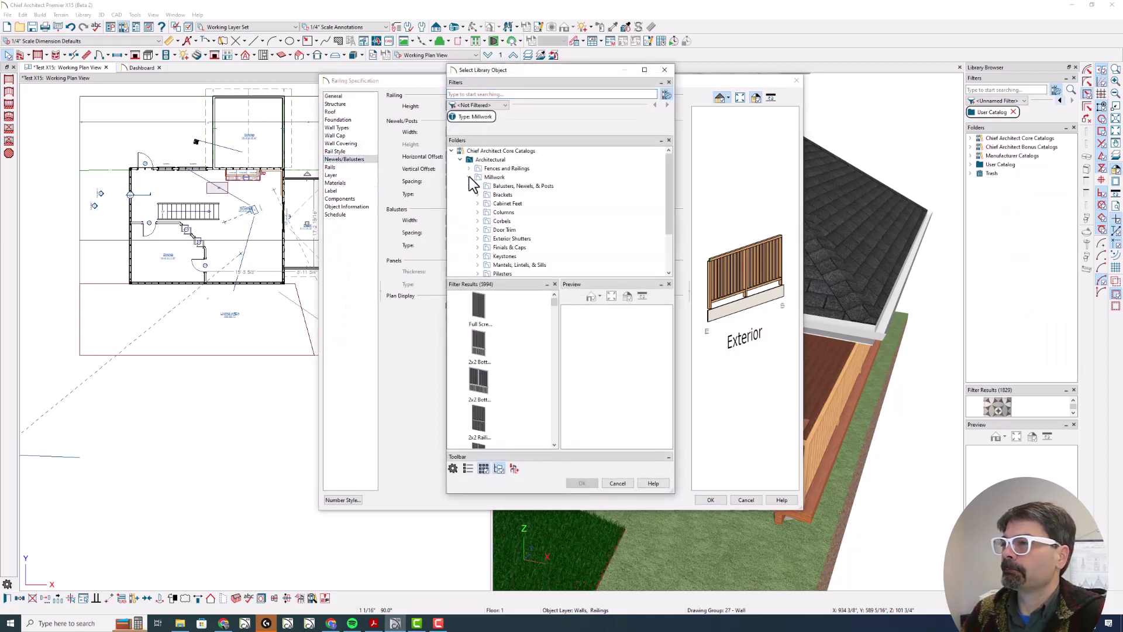
{"action": "left_click", "coordinate": [503, 211]}
{"action": "double_click", "coordinate": [491, 359]}
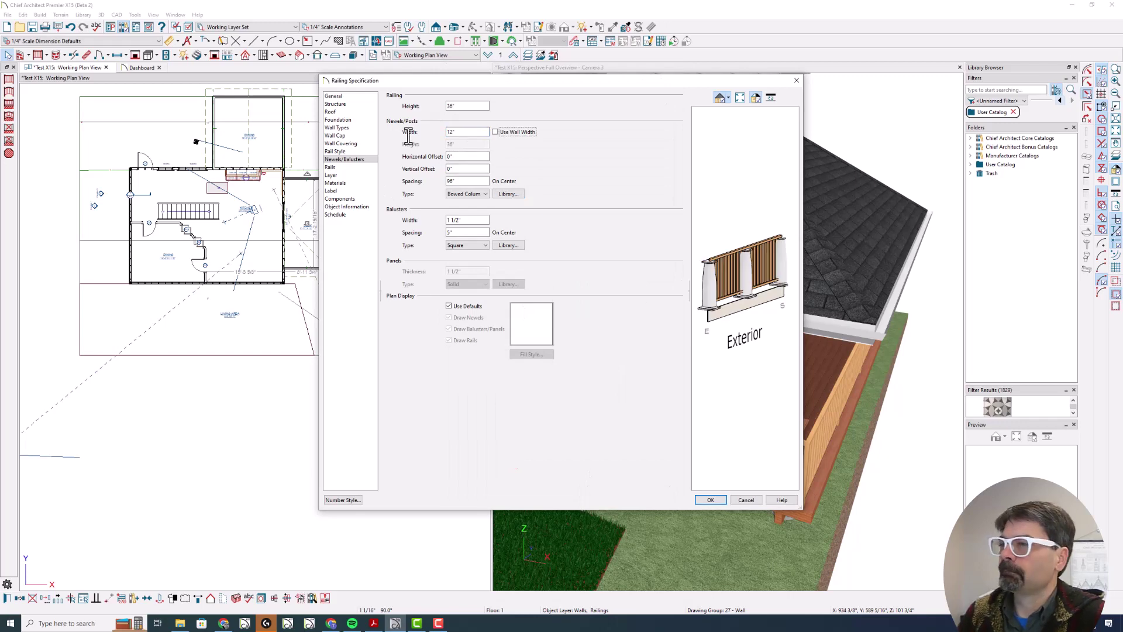
{"action": "left_click", "coordinate": [335, 151]}
{"action": "left_click", "coordinate": [697, 499]}
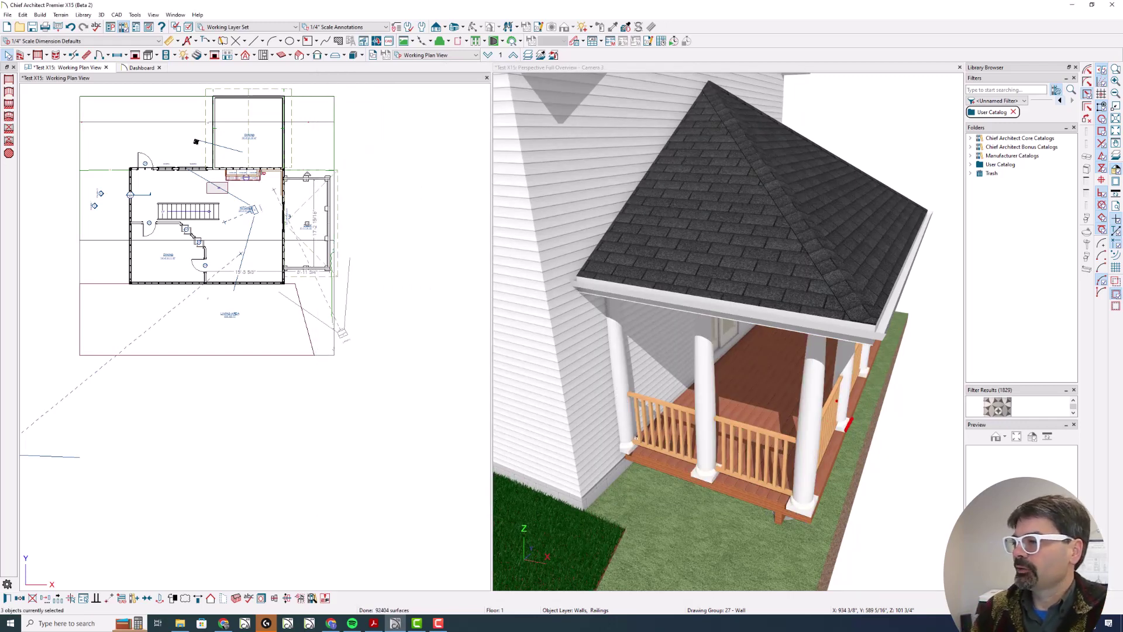
{"action": "mouse_move", "coordinate": [847, 428]}
{"action": "left_mouse_down"}
{"action": "mouse_move", "coordinate": [809, 518]}
{"action": "mouse_move", "coordinate": [858, 401]}
{"action": "left_mouse_up"}
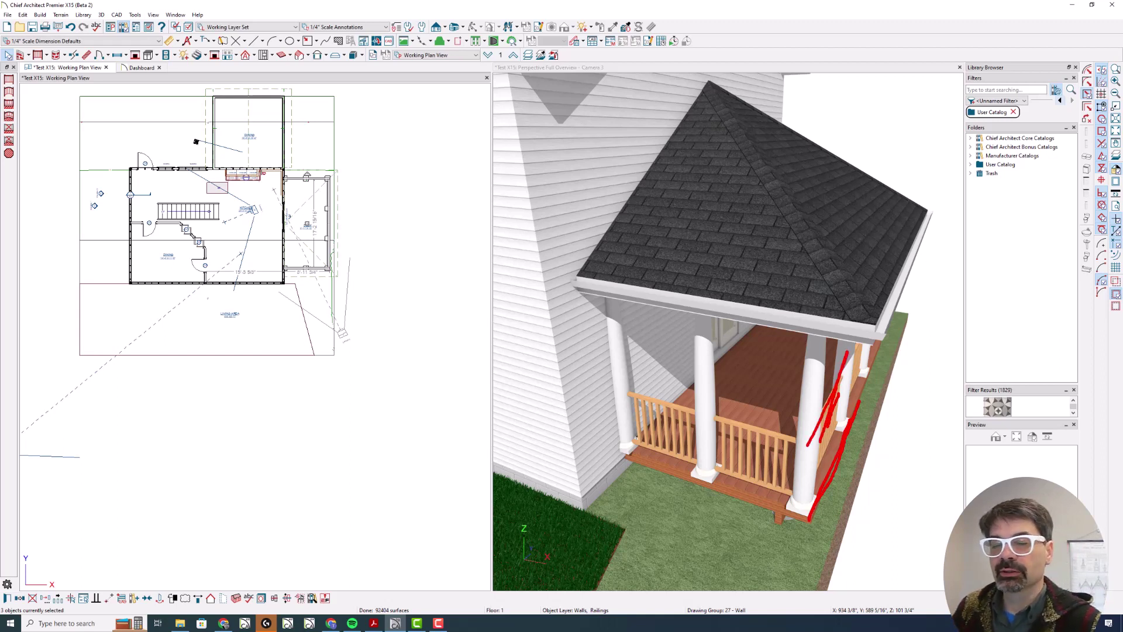
{"action": "key", "text": "Escape"}
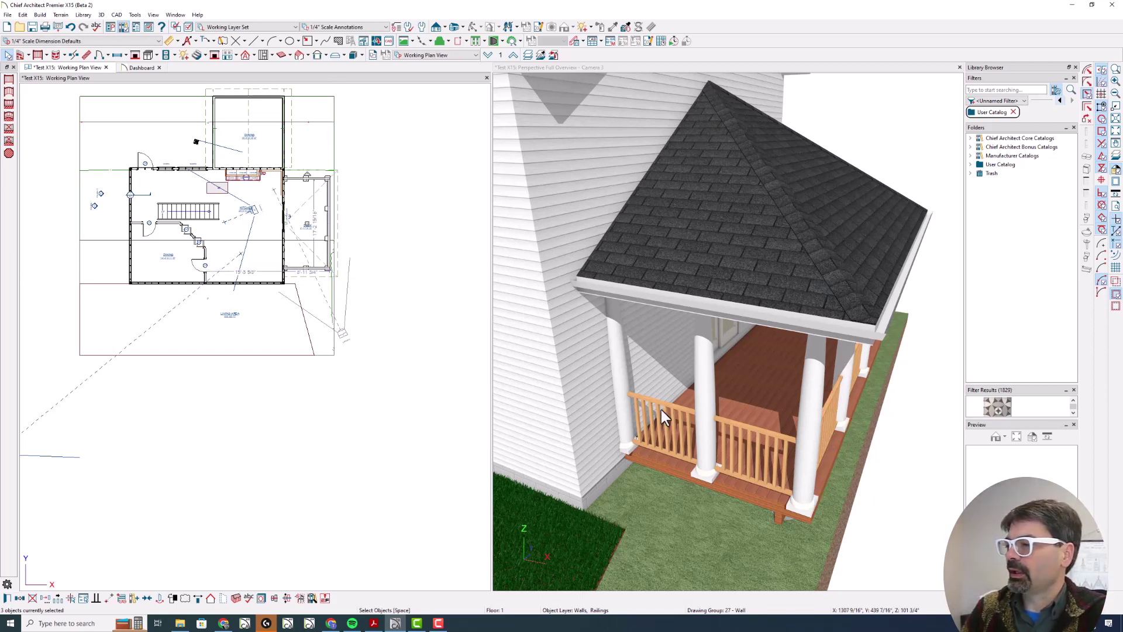
{"action": "left_click", "coordinate": [526, 68]}
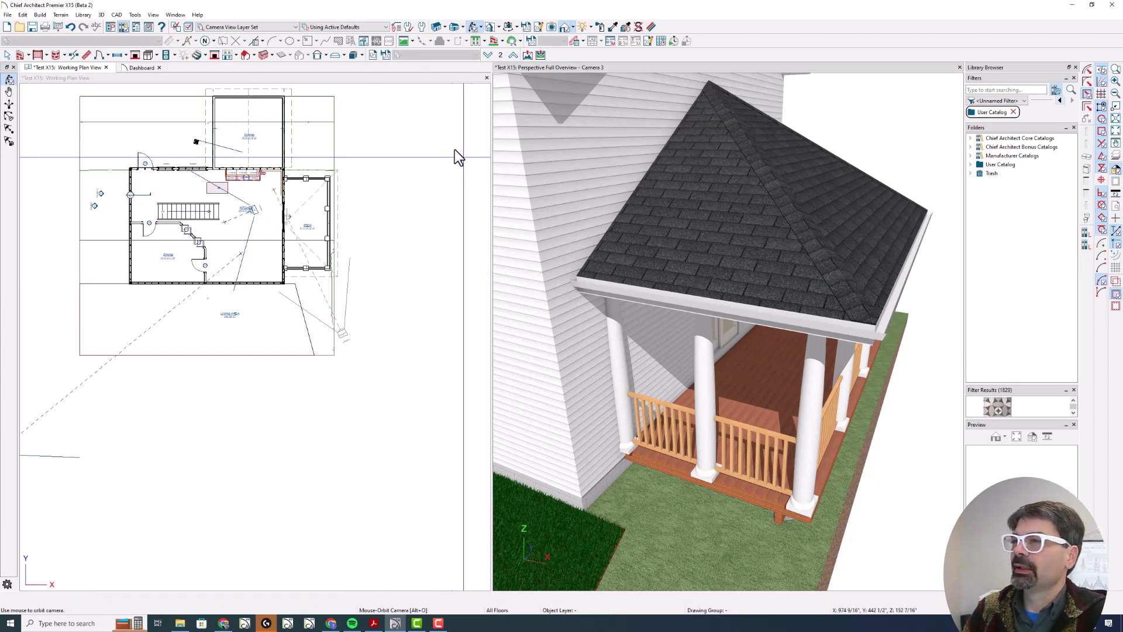
{"action": "left_click_drag", "start_coordinate": [635, 255], "coordinate": [656, 321]}
{"action": "left_click_drag", "start_coordinate": [685, 371], "coordinate": [688, 376]}
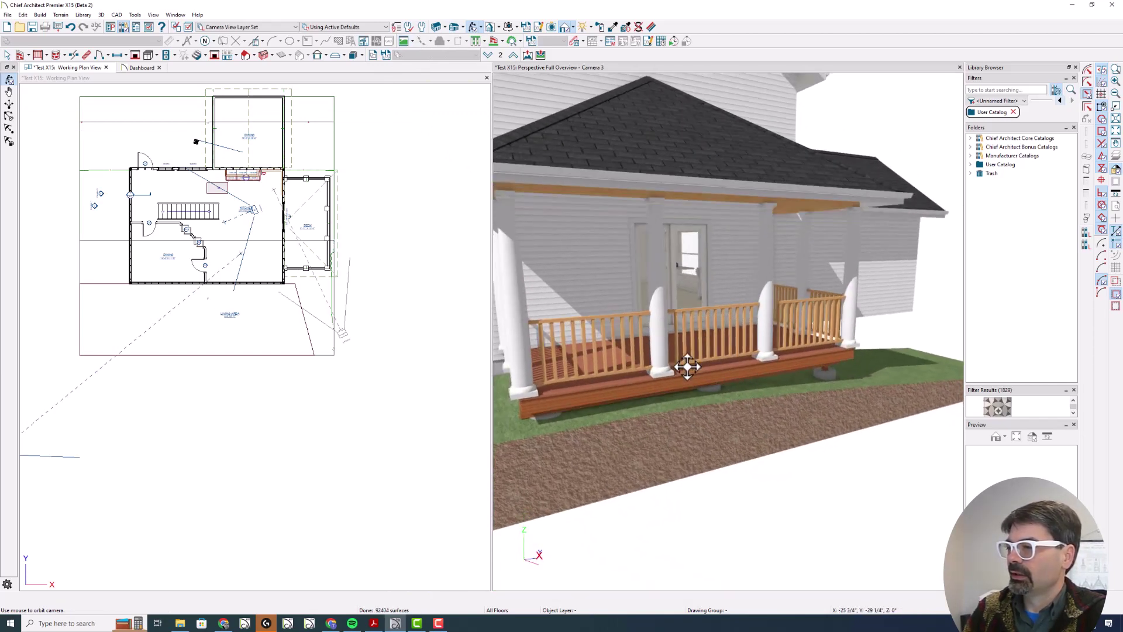
{"action": "left_click_drag", "start_coordinate": [527, 412], "coordinate": [607, 411]}
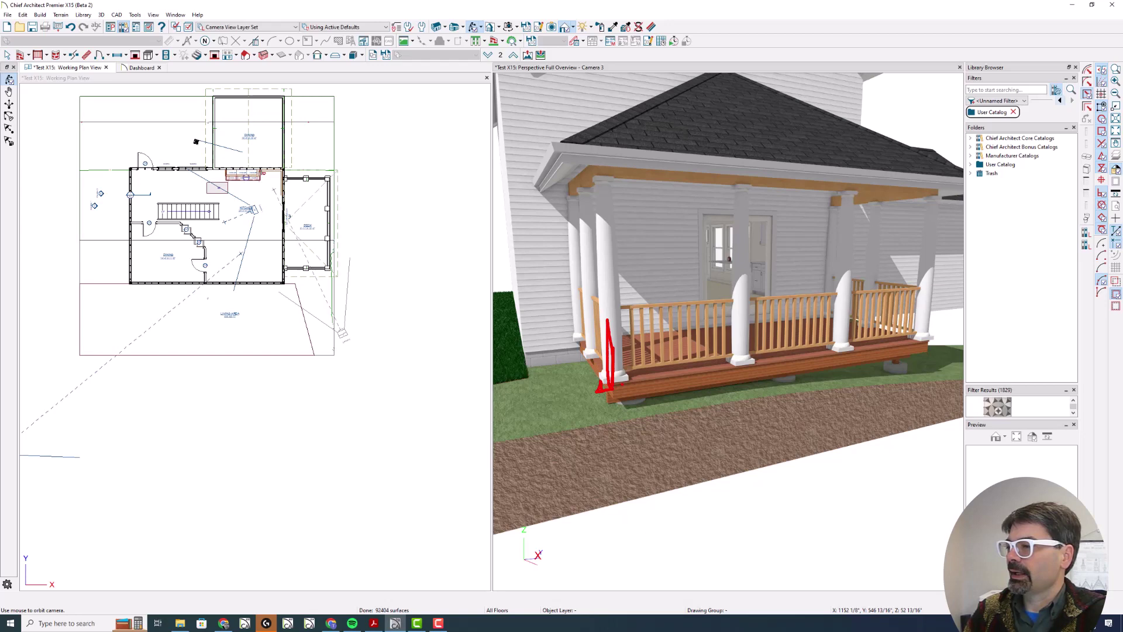
{"action": "left_click_drag", "start_coordinate": [614, 371], "coordinate": [860, 357]}
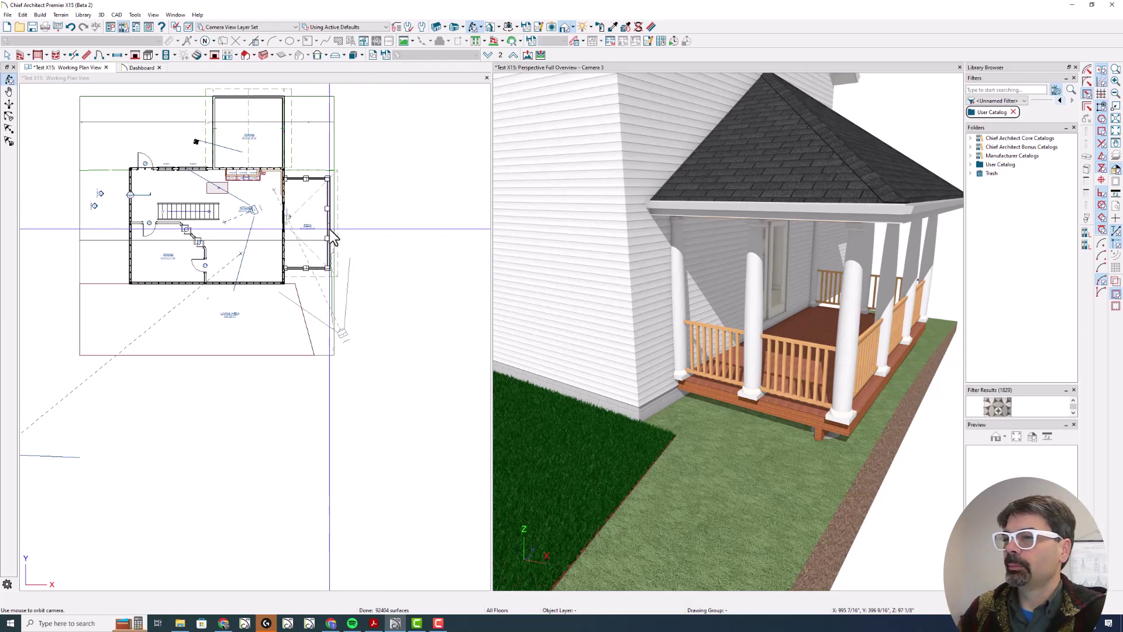
Step: Undo the porch back to a plain deck and apply a horizontal baluster offset to its railing
{"action": "left_click", "coordinate": [70, 28]}
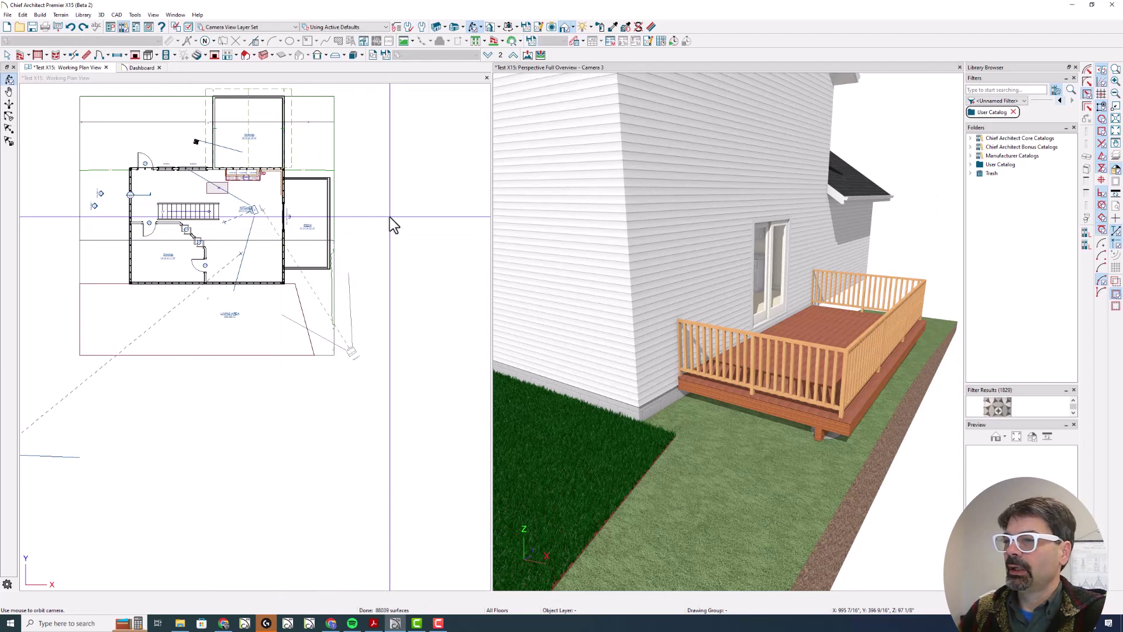
{"action": "scroll", "coordinate": [390, 217], "scroll_direction": "up", "scroll_amount": 1}
{"action": "left_click", "coordinate": [316, 201]}
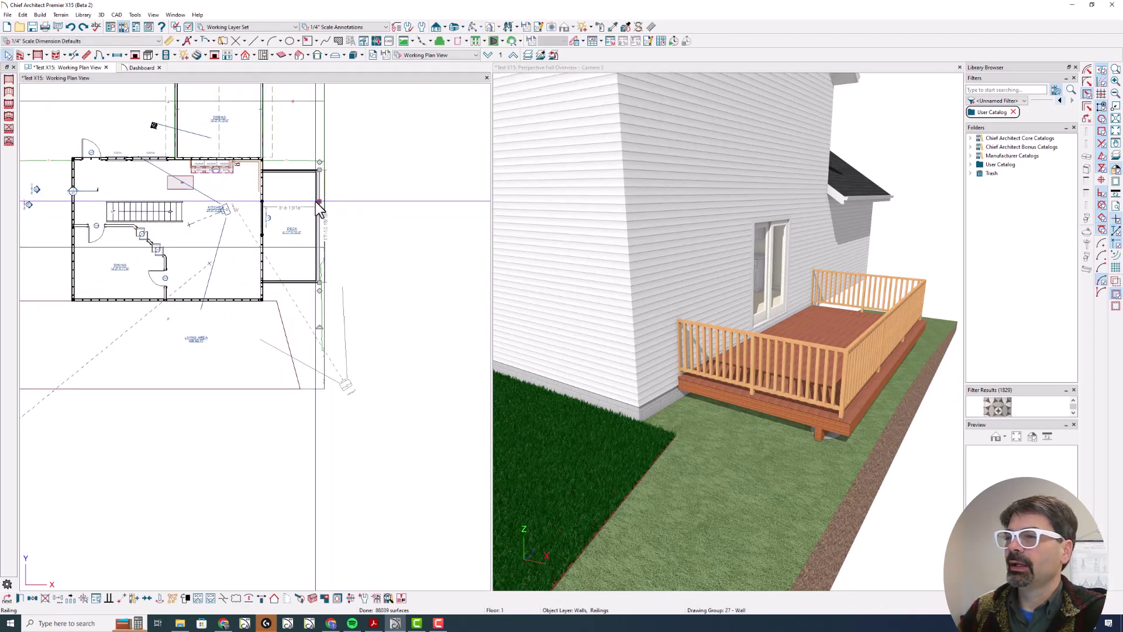
{"action": "double_click", "coordinate": [317, 203]}
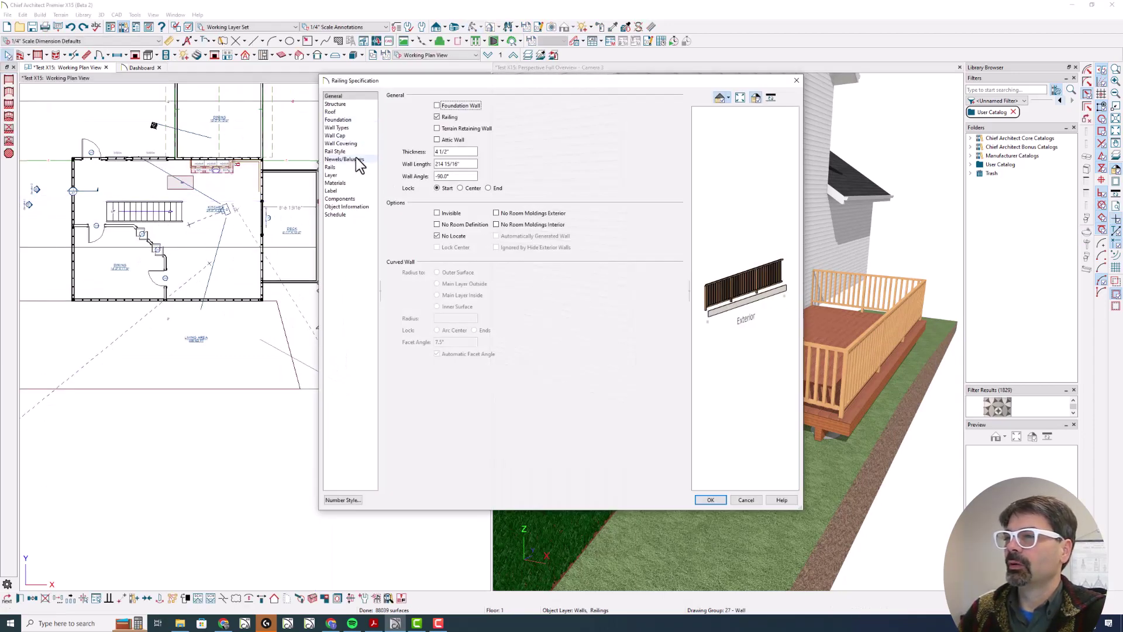
{"action": "left_click", "coordinate": [356, 151]}
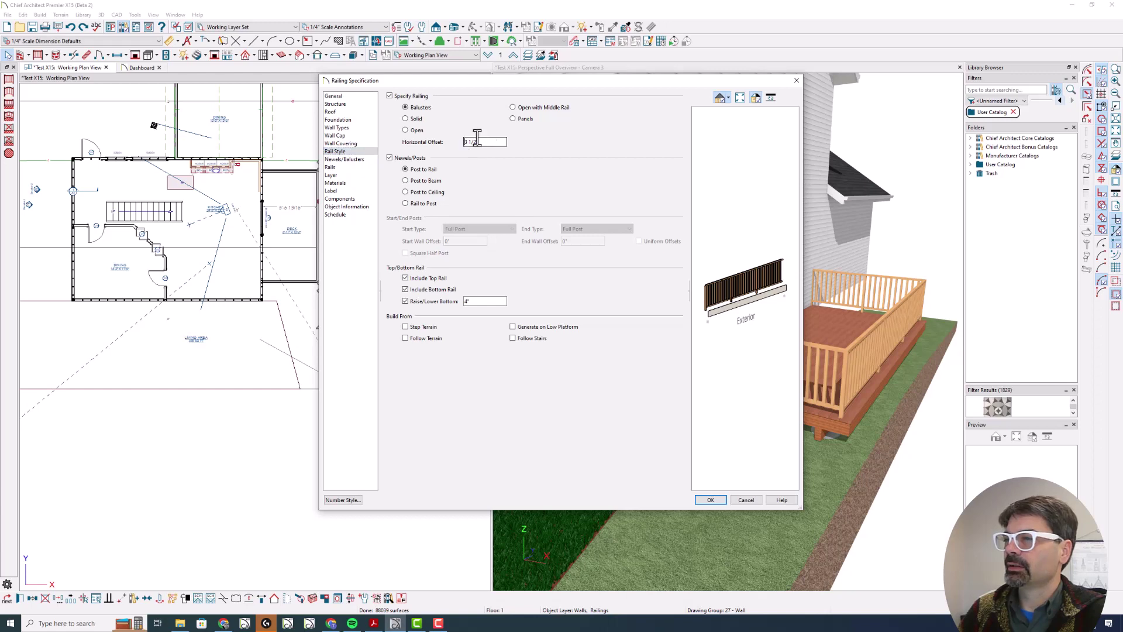
{"action": "key", "text": "Return"}
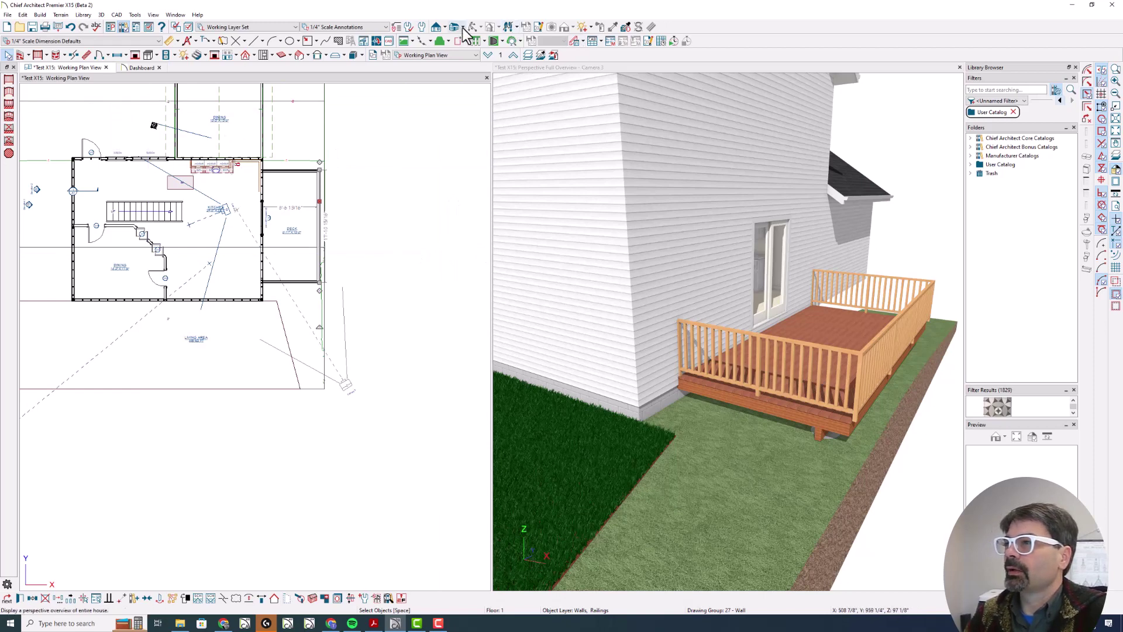
Step: Close the Dashboard and cut a cross-section elevation through the deck edge, zoomed on railing and beam
{"action": "left_click", "coordinate": [764, 305]}
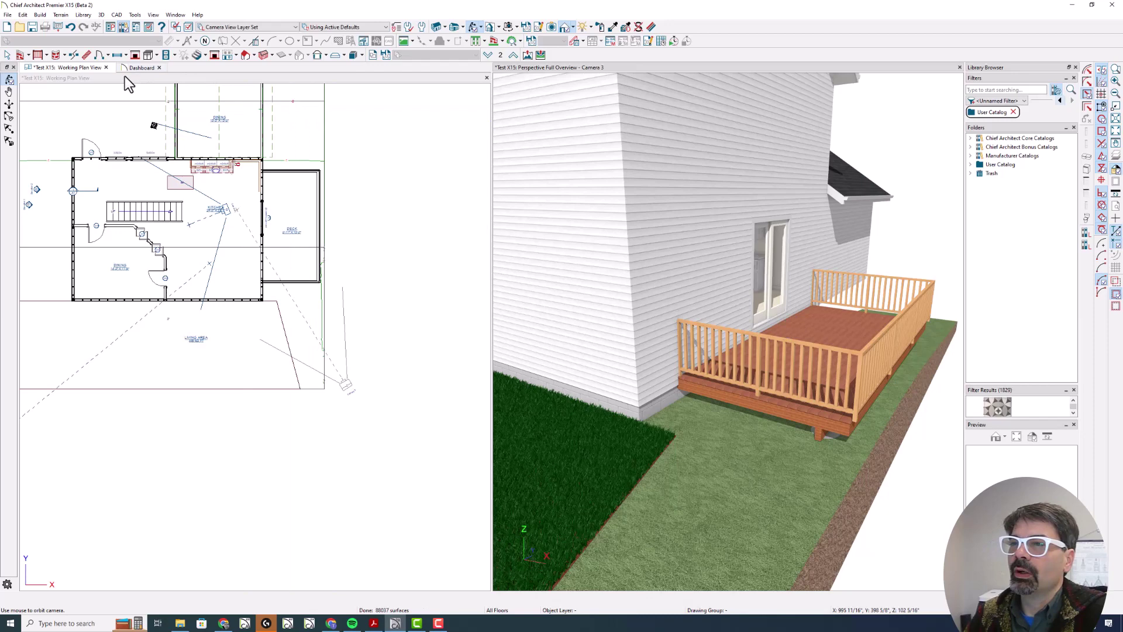
{"action": "left_click", "coordinate": [158, 68]}
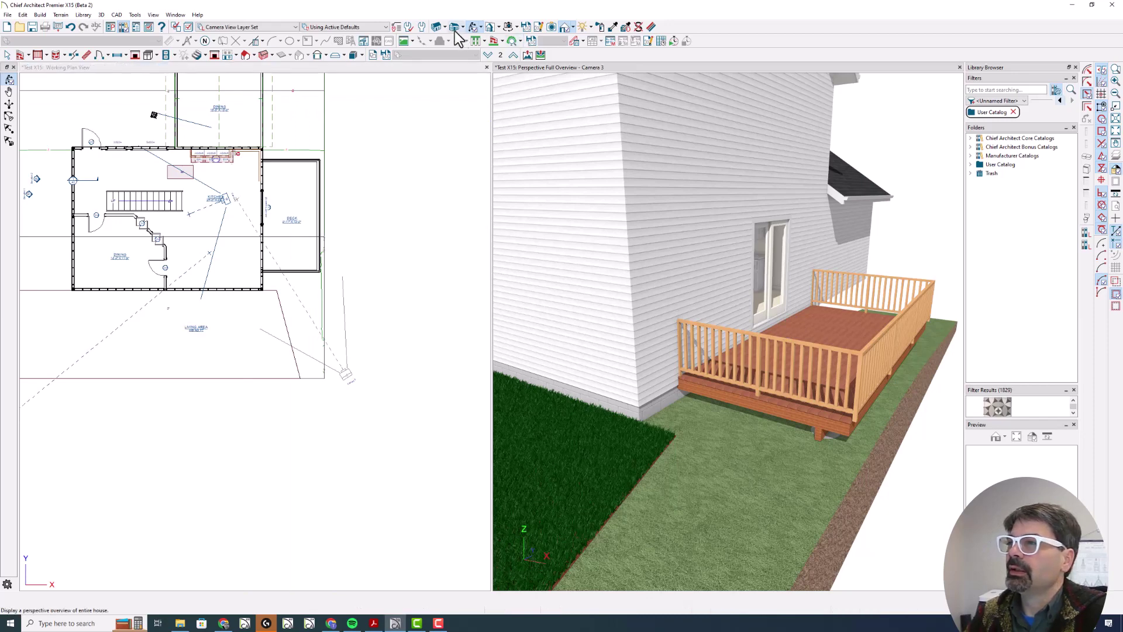
{"action": "left_click", "coordinate": [401, 76]}
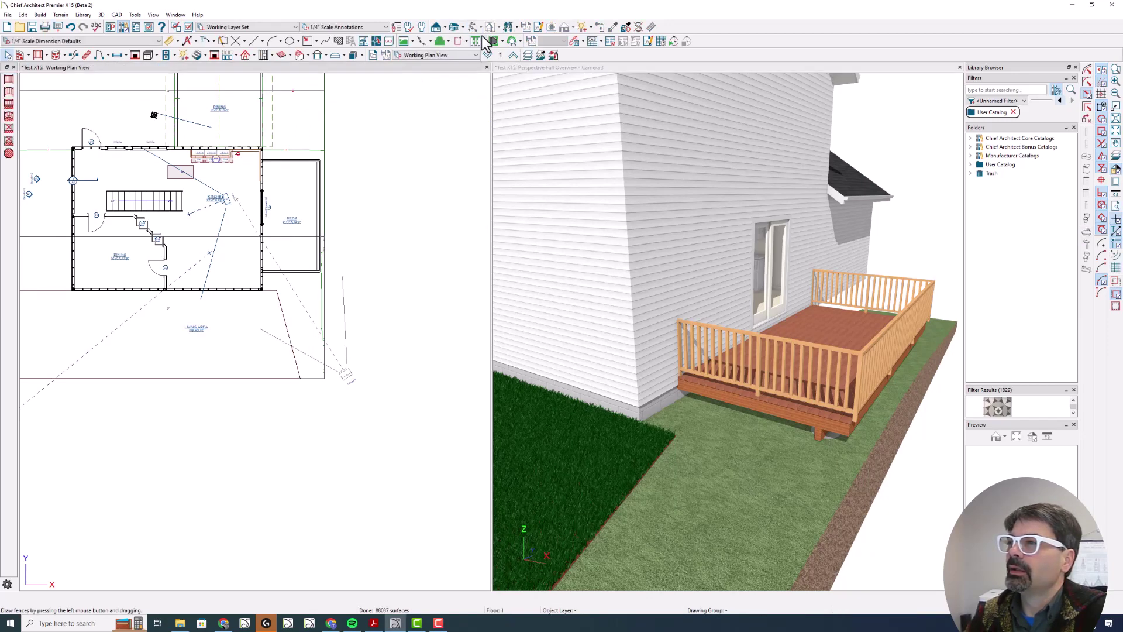
{"action": "left_click", "coordinate": [436, 27]}
{"action": "left_click_drag", "start_coordinate": [360, 156], "coordinate": [363, 173]}
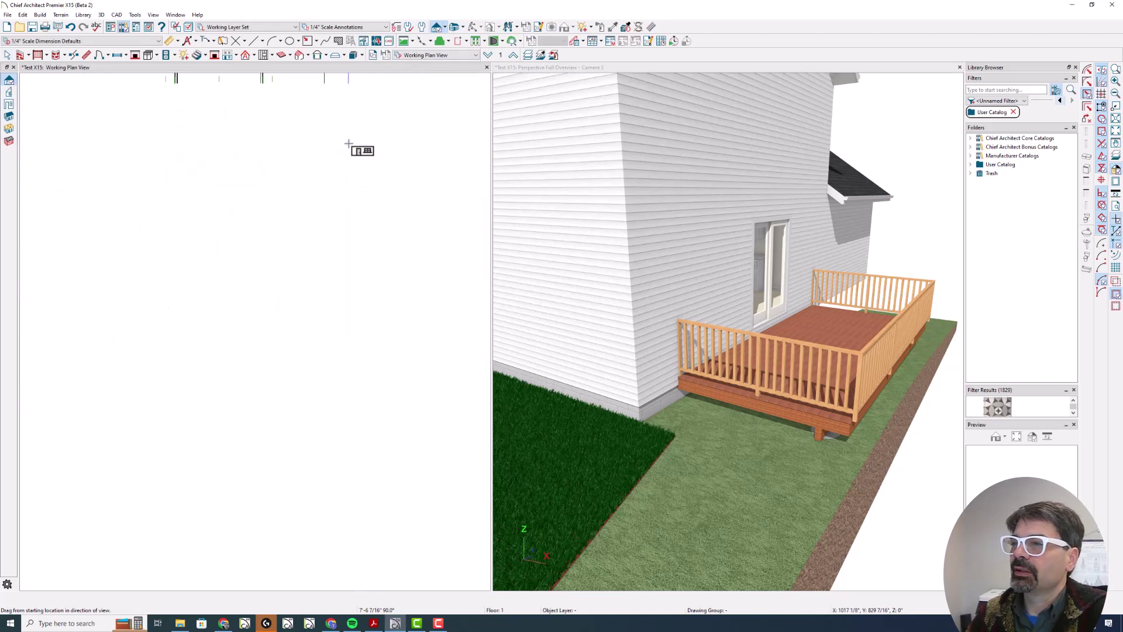
{"action": "left_click_drag", "start_coordinate": [249, 366], "coordinate": [295, 413]}
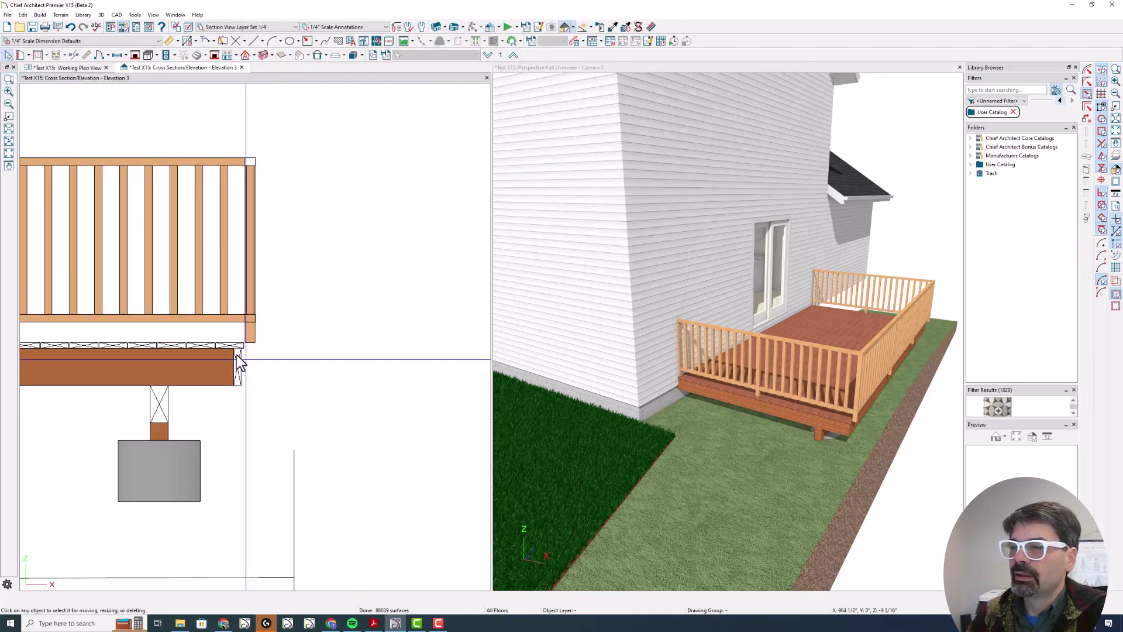
{"action": "scroll", "coordinate": [239, 361], "scroll_direction": "up", "scroll_amount": 3}
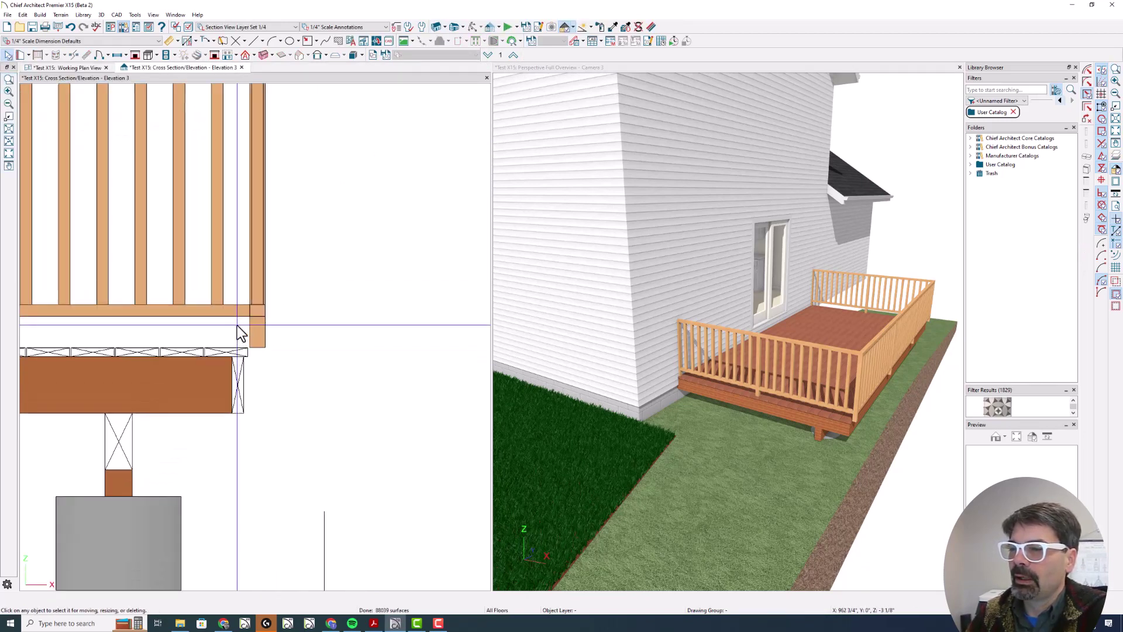
Step: Draw a vertical reference line from the railing post down past the beam
{"action": "key", "text": "l"}
{"action": "left_click_drag", "start_coordinate": [242, 361], "coordinate": [268, 363]}
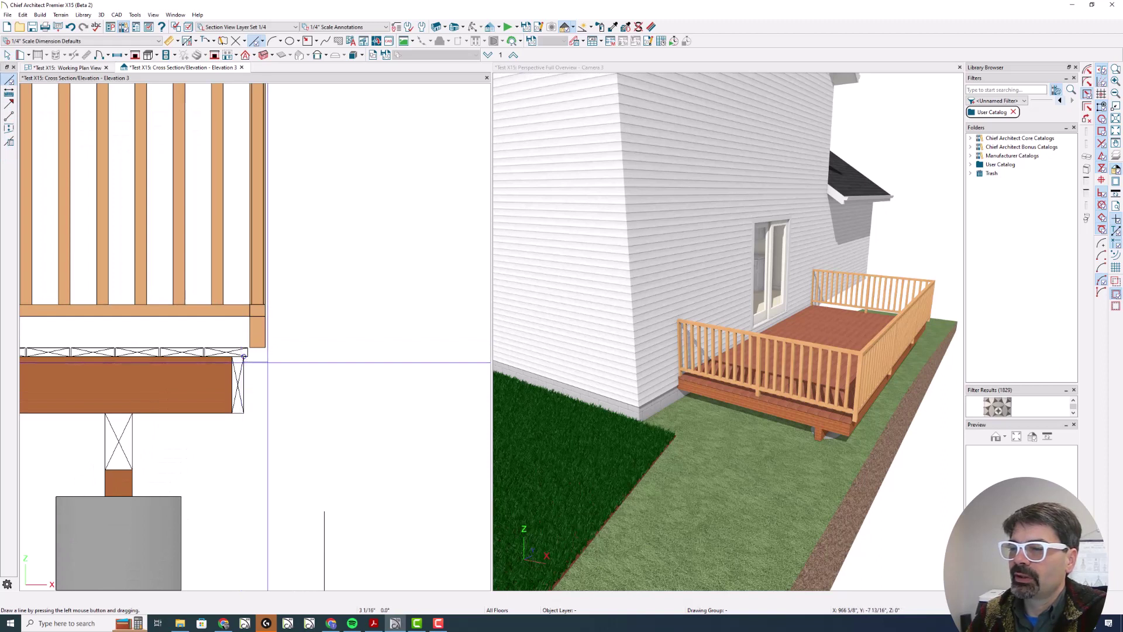
{"action": "left_click_drag", "start_coordinate": [265, 314], "coordinate": [244, 393]}
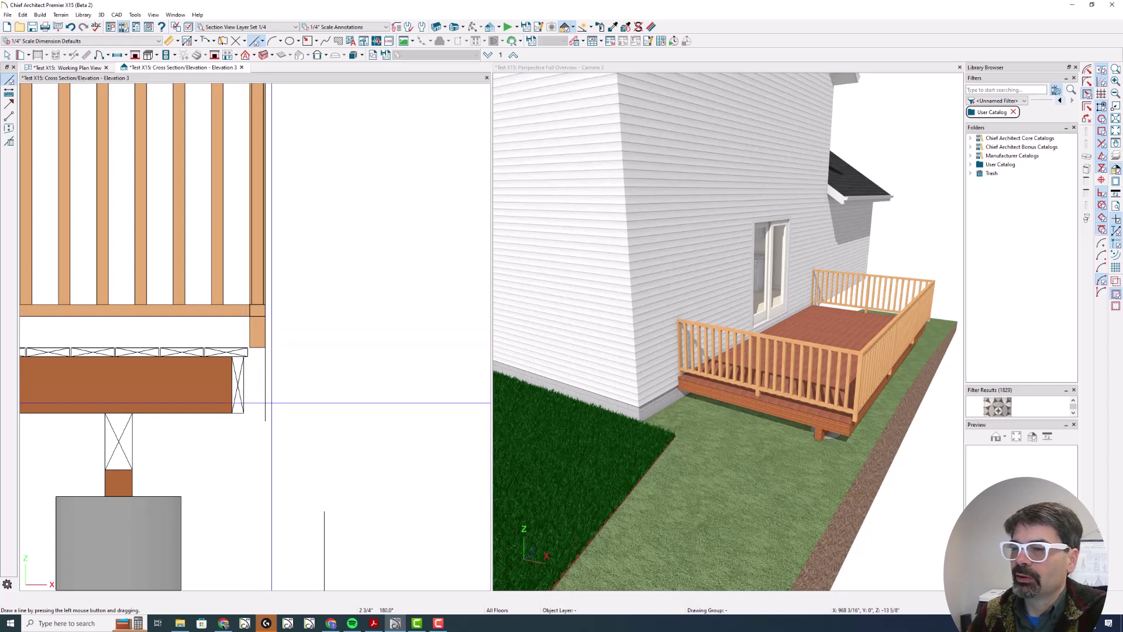
{"action": "scroll", "coordinate": [272, 409], "scroll_direction": "down", "scroll_amount": 1}
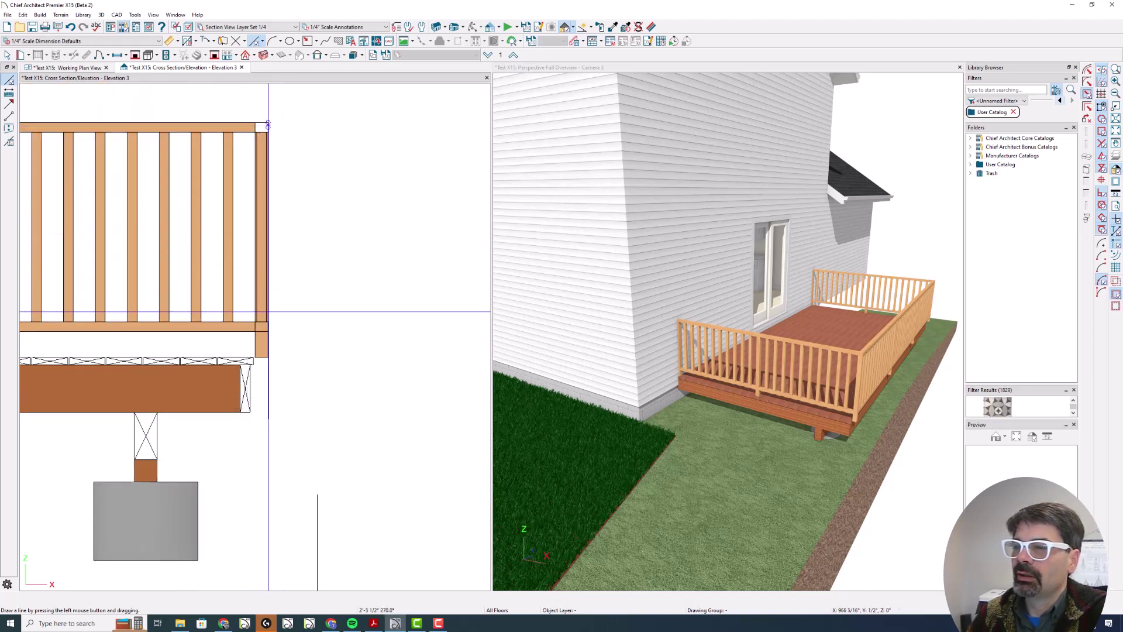
{"action": "left_click_drag", "start_coordinate": [268, 419], "coordinate": [268, 448]}
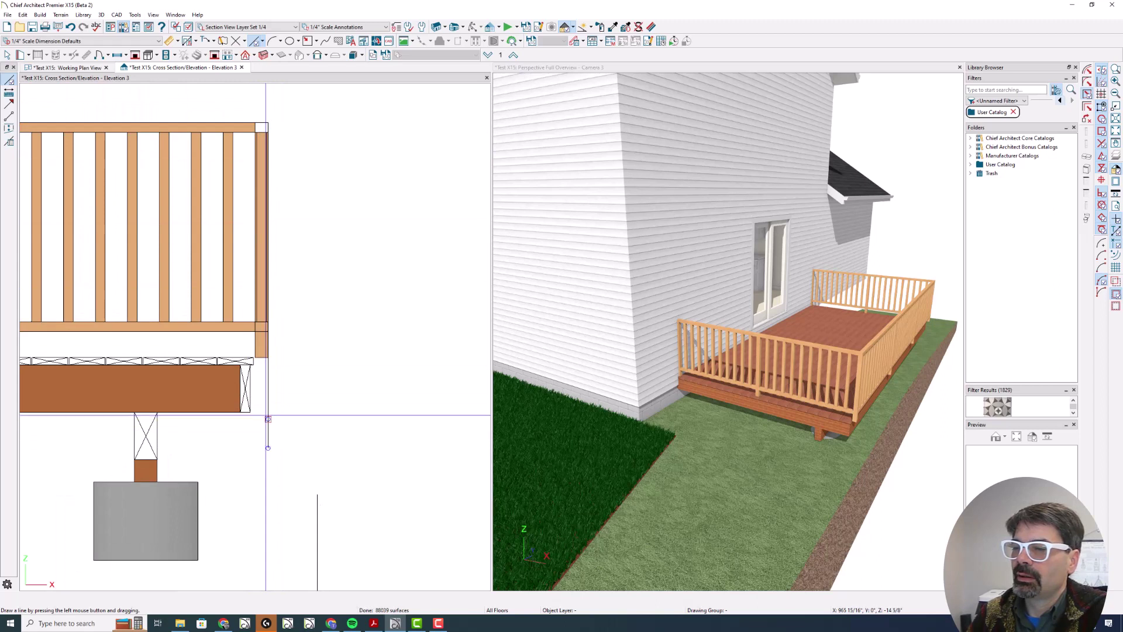
{"action": "scroll", "coordinate": [264, 414], "scroll_direction": "up", "scroll_amount": 3}
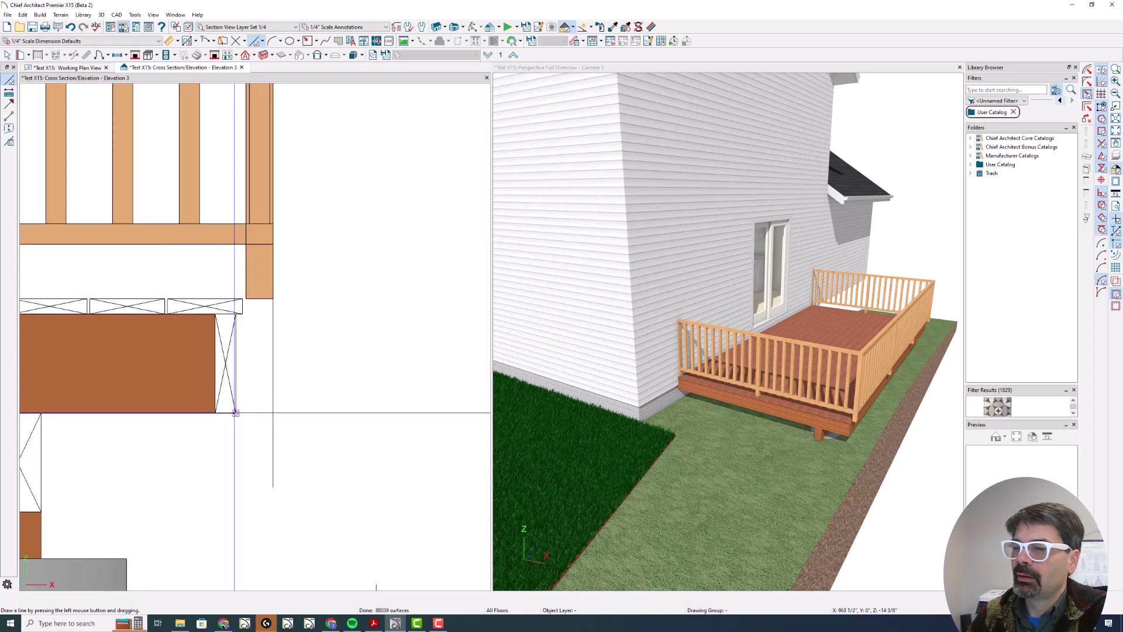
{"action": "left_click_drag", "start_coordinate": [235, 413], "coordinate": [282, 413]}
{"action": "key", "text": "Escape"}
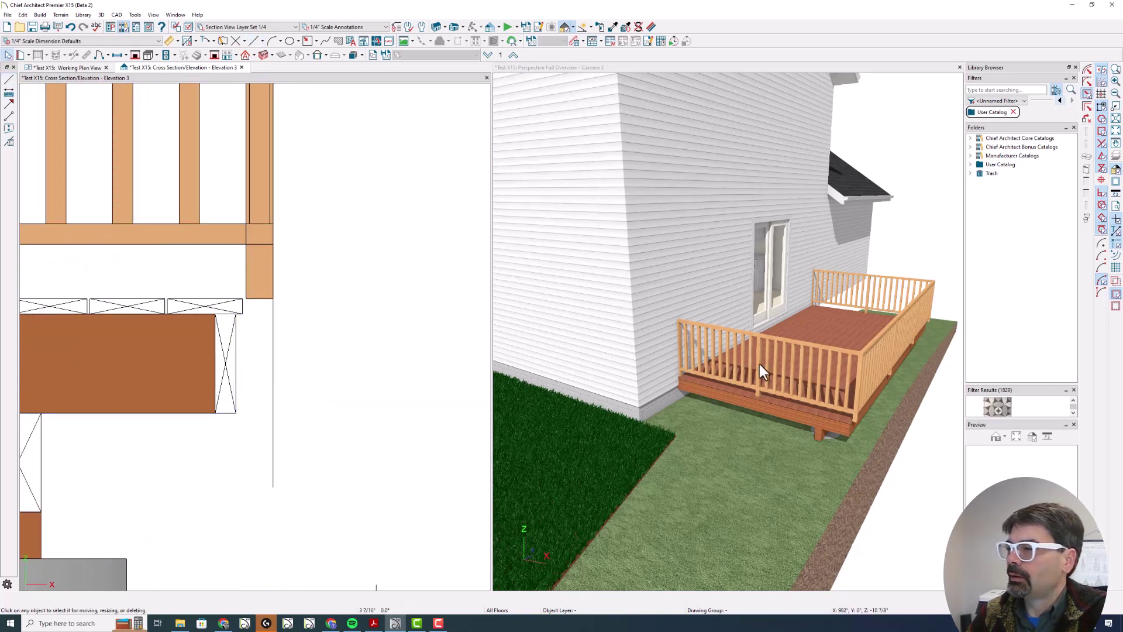
Step: Open the side railing's Rail Style settings and apply them unchanged
{"action": "left_click", "coordinate": [882, 346]}
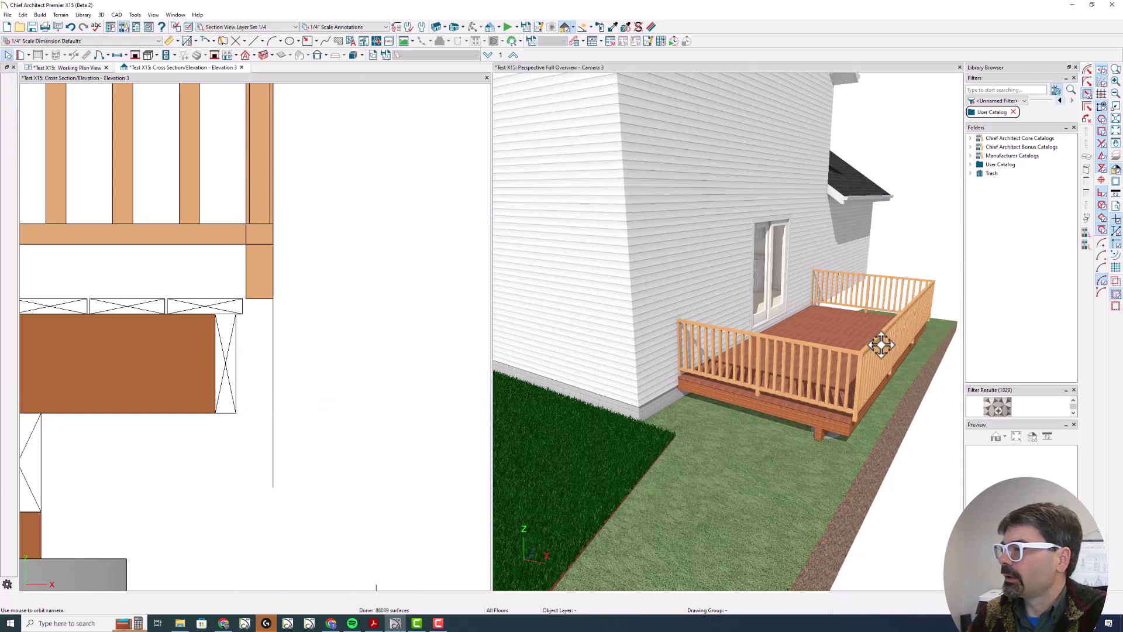
{"action": "double_click", "coordinate": [881, 346]}
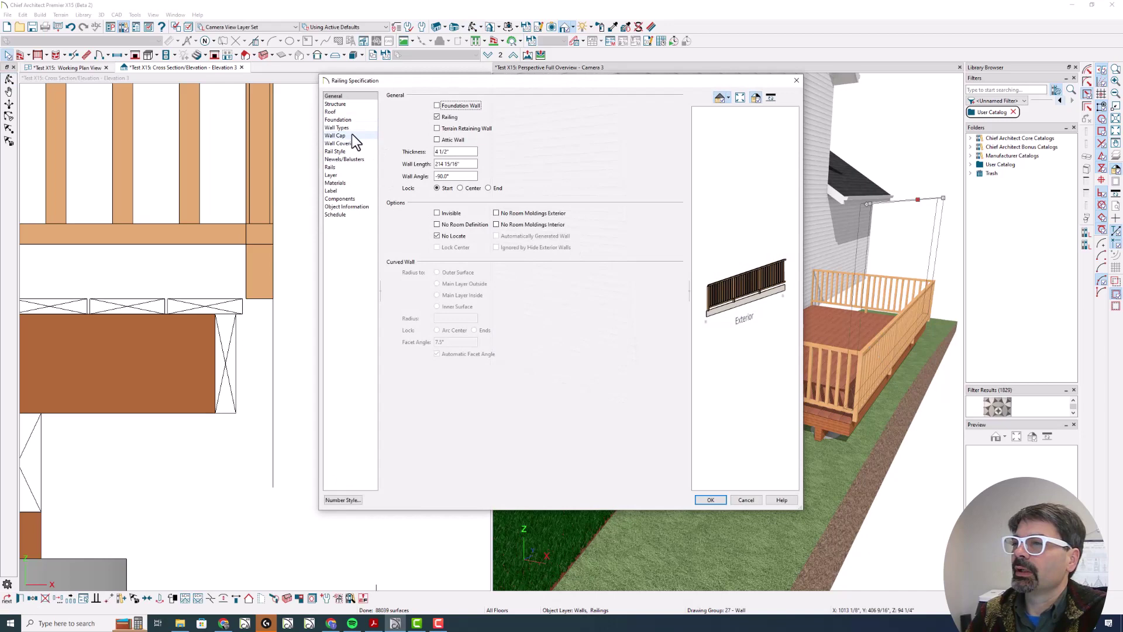
{"action": "left_click", "coordinate": [351, 152]}
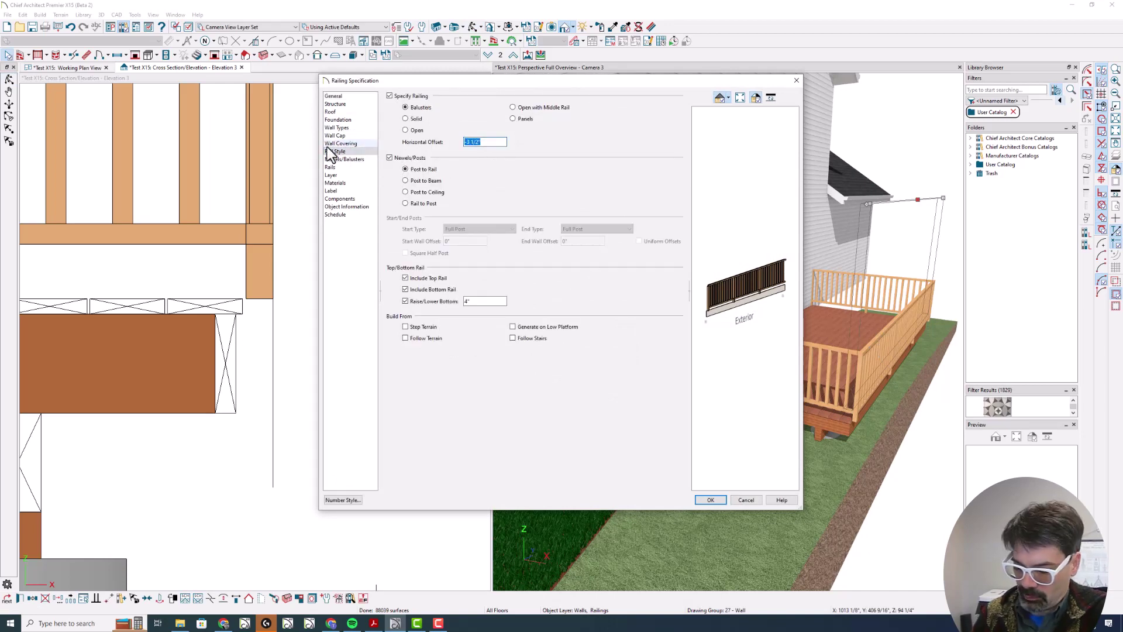
{"action": "key", "text": "Return"}
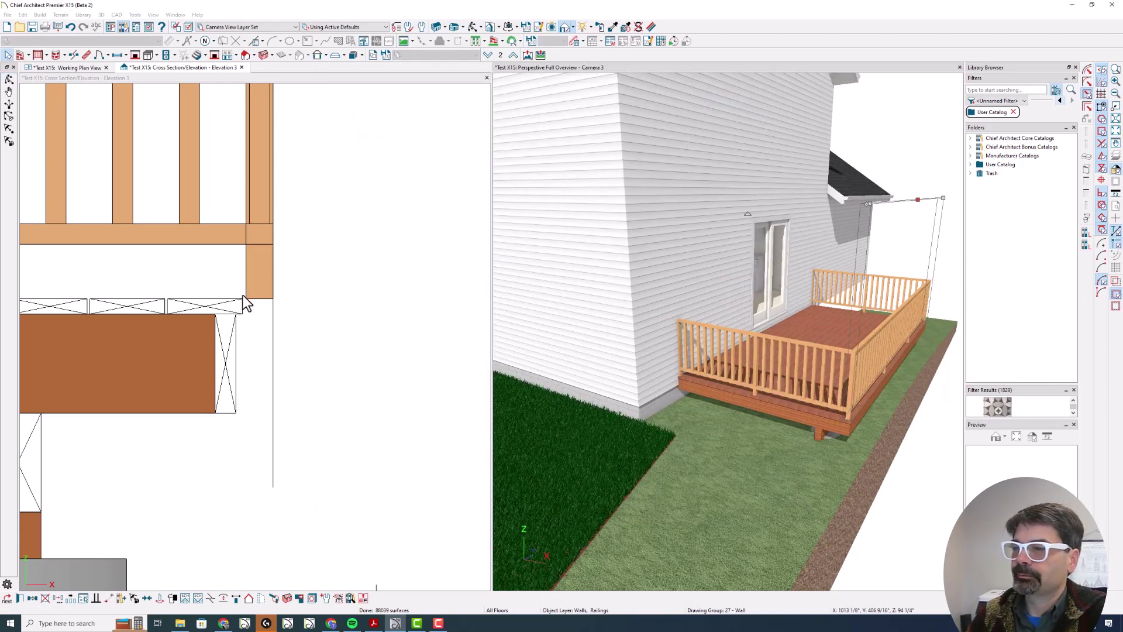
Step: Start a measuring line from the railing's top corner in the elevation, then cancel it
{"action": "scroll", "coordinate": [297, 348], "scroll_direction": "down", "scroll_amount": 2}
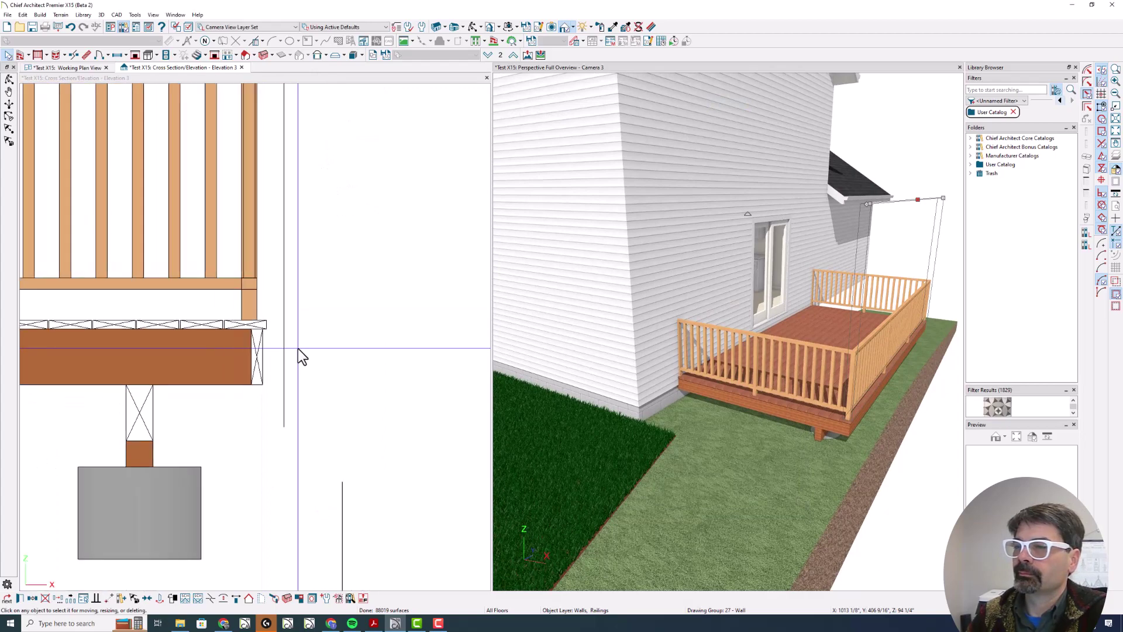
{"action": "scroll", "coordinate": [297, 349], "scroll_direction": "down", "scroll_amount": 2}
{"action": "left_click", "coordinate": [295, 347]}
{"action": "scroll", "coordinate": [284, 350], "scroll_direction": "down", "scroll_amount": 1}
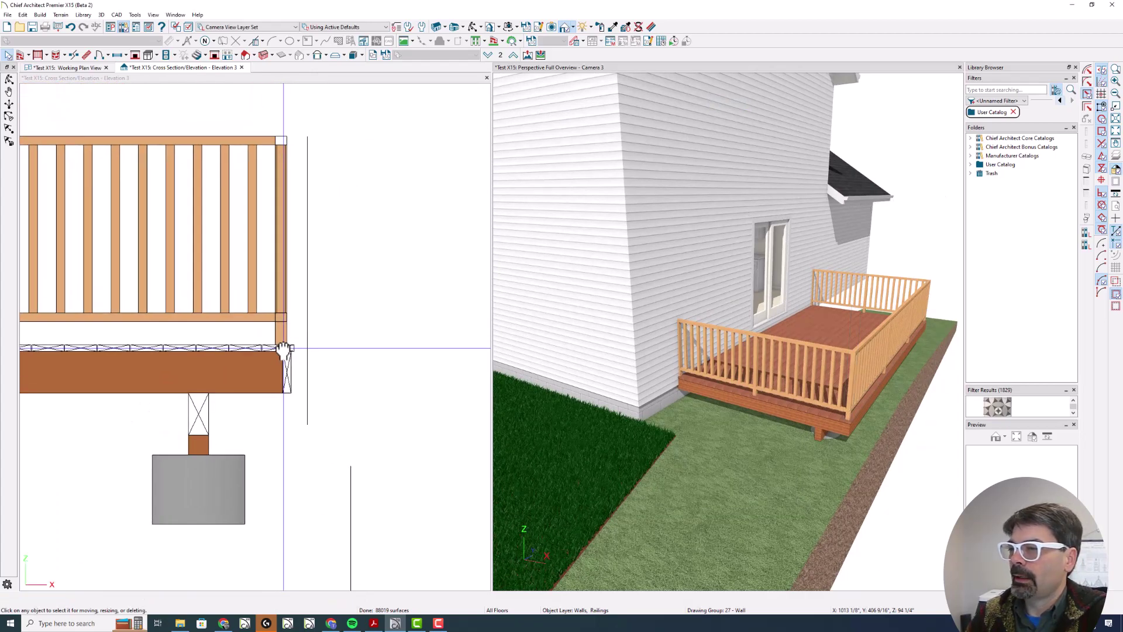
{"action": "scroll", "coordinate": [284, 350], "scroll_direction": "up", "scroll_amount": 1}
{"action": "left_click", "coordinate": [255, 40]}
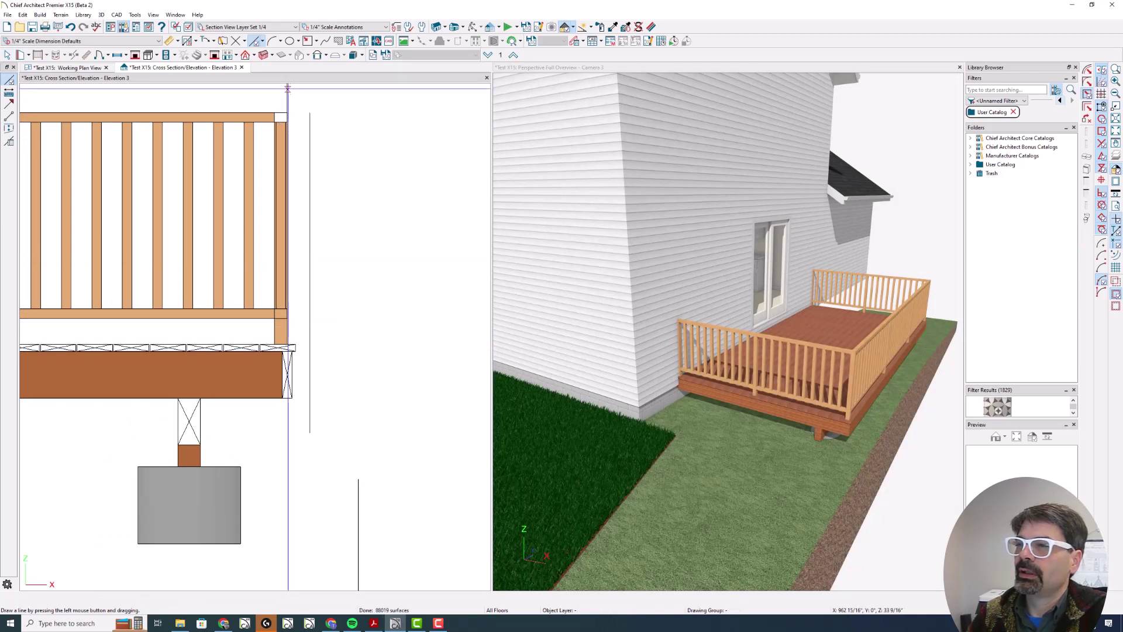
{"action": "mouse_move", "coordinate": [287, 112]}
{"action": "left_mouse_down"}
{"action": "mouse_move", "coordinate": [316, 111]}
{"action": "mouse_move", "coordinate": [287, 112]}
{"action": "left_mouse_up"}
{"action": "key", "text": "space"}
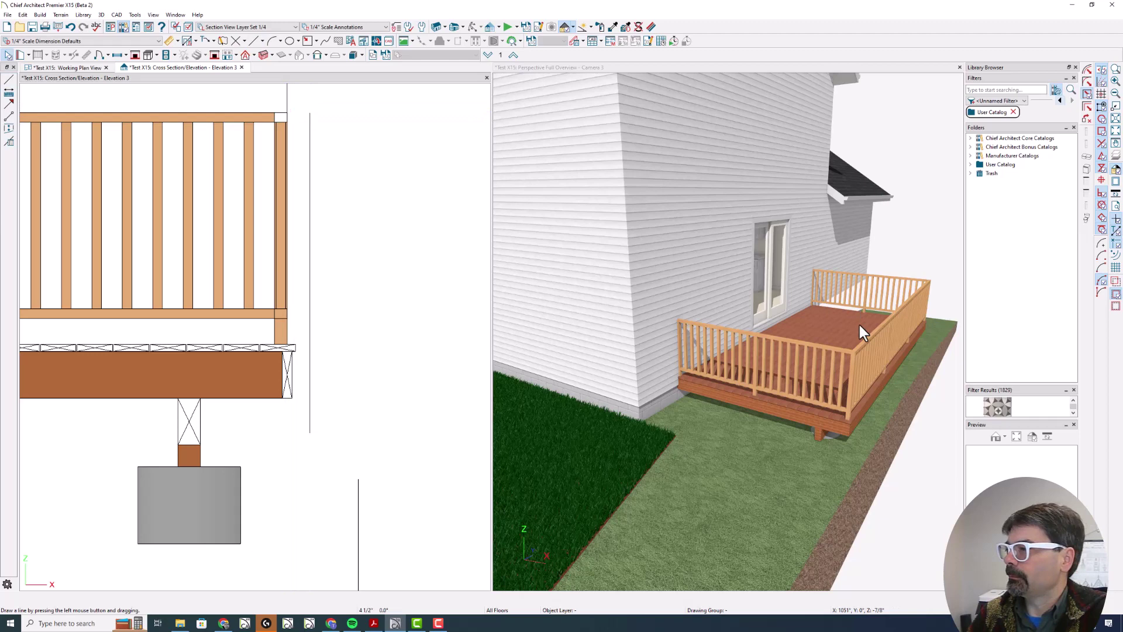
Step: Set the side railing's Rail Style horizontal offset to -3"
{"action": "double_click", "coordinate": [883, 341]}
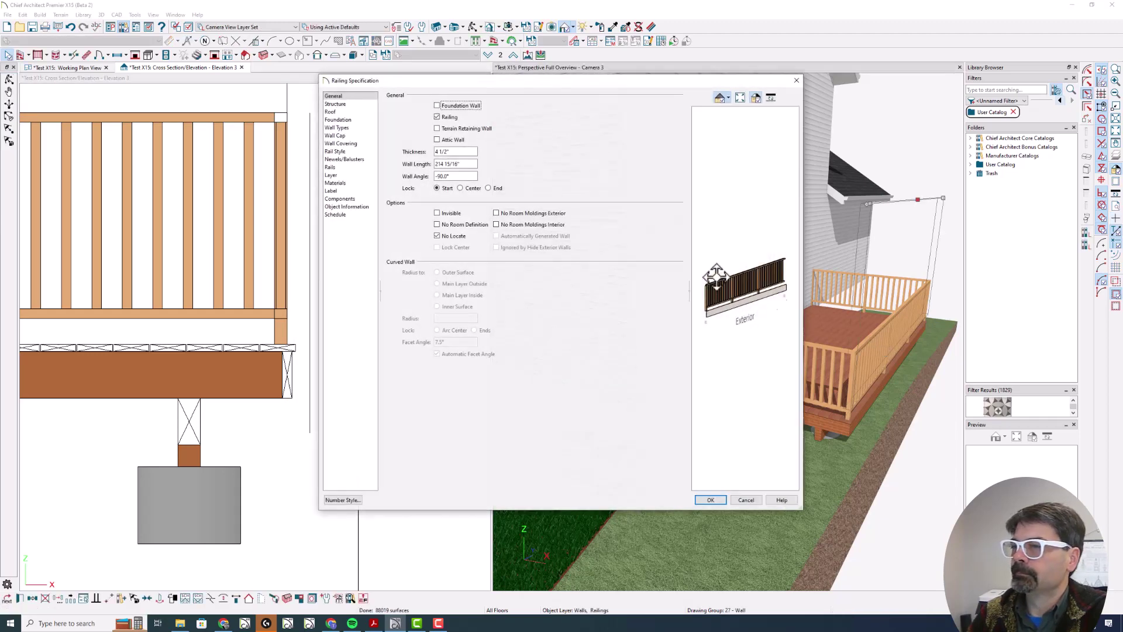
{"action": "left_click", "coordinate": [360, 150]}
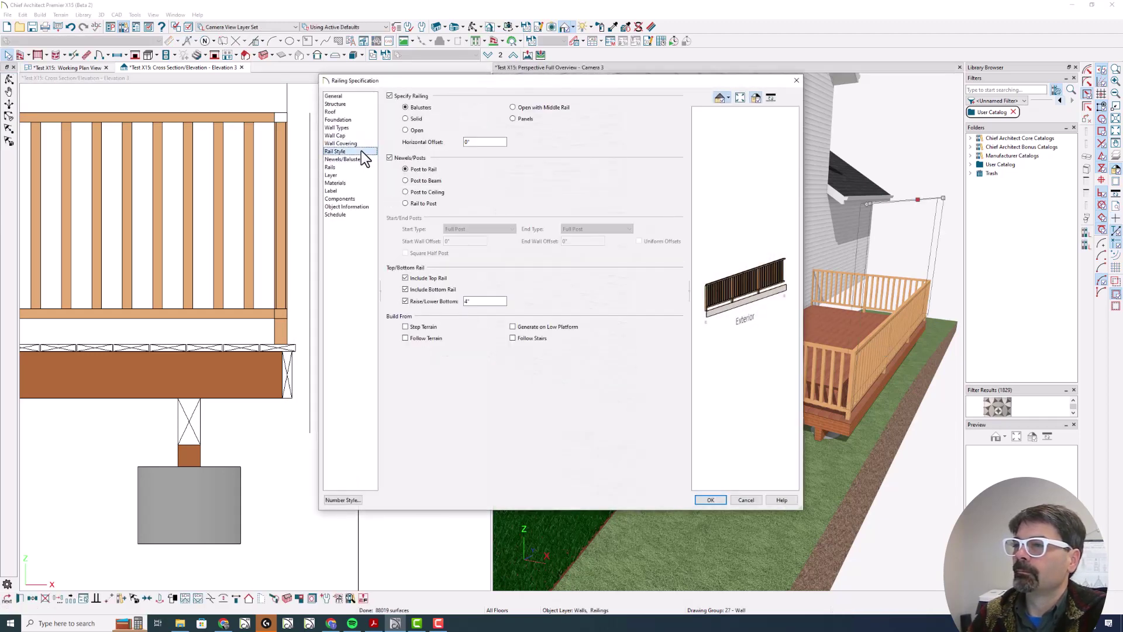
{"action": "left_click", "coordinate": [492, 145]}
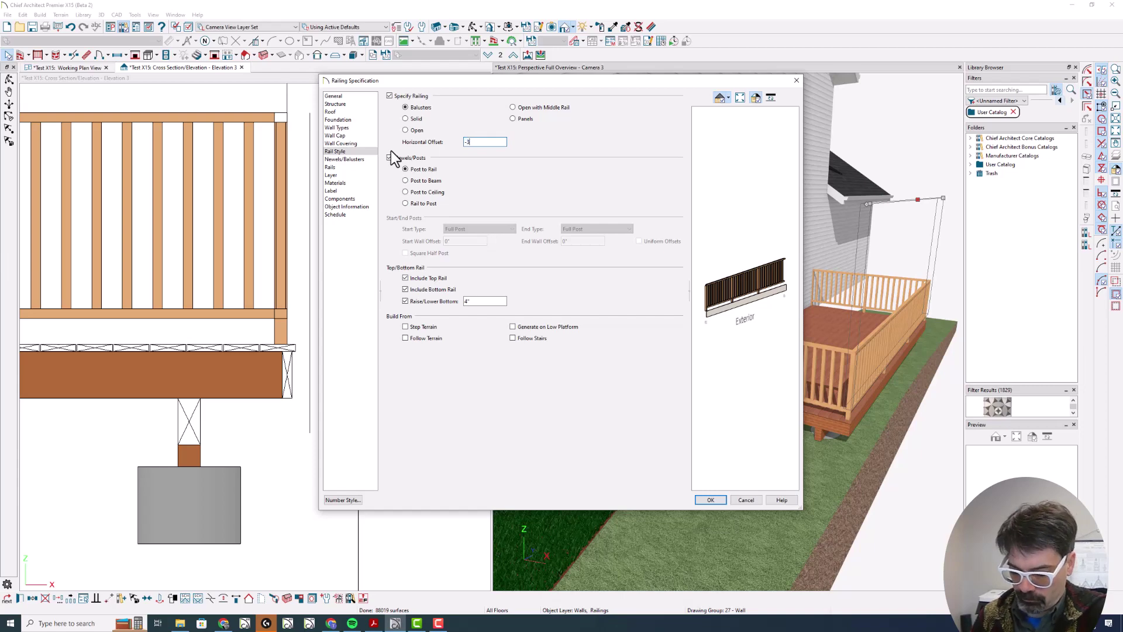
{"action": "type", "text": "-3"}
{"action": "key", "text": "Return"}
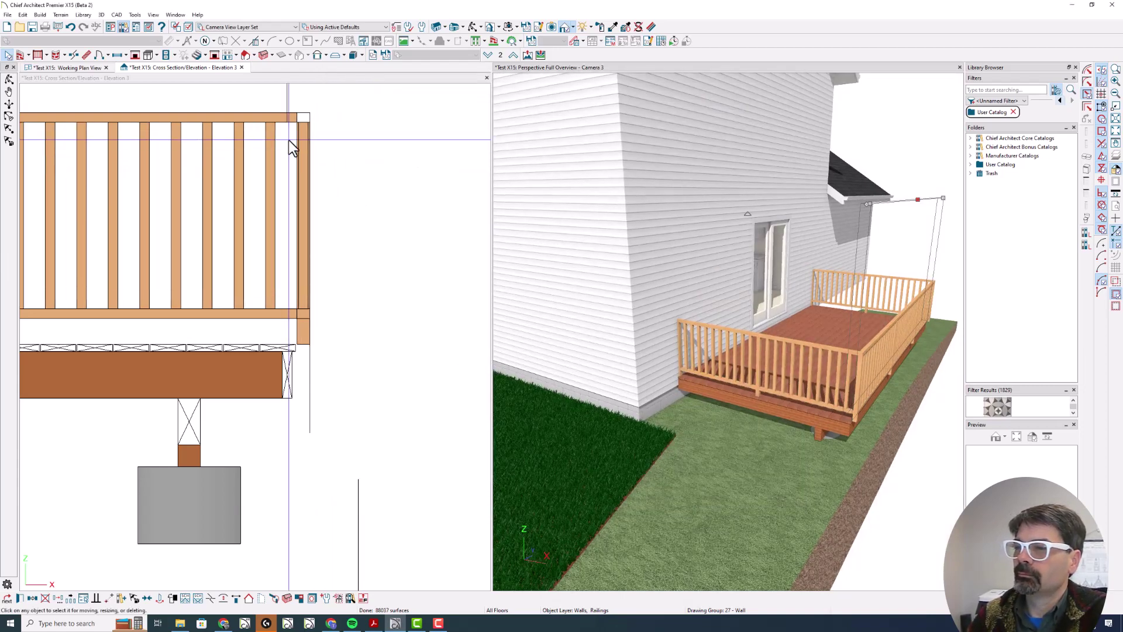
Step: Measure the top rail cap's outward overhang at 3 1/2" with a temporary dimension
{"action": "left_click", "coordinate": [290, 117]}
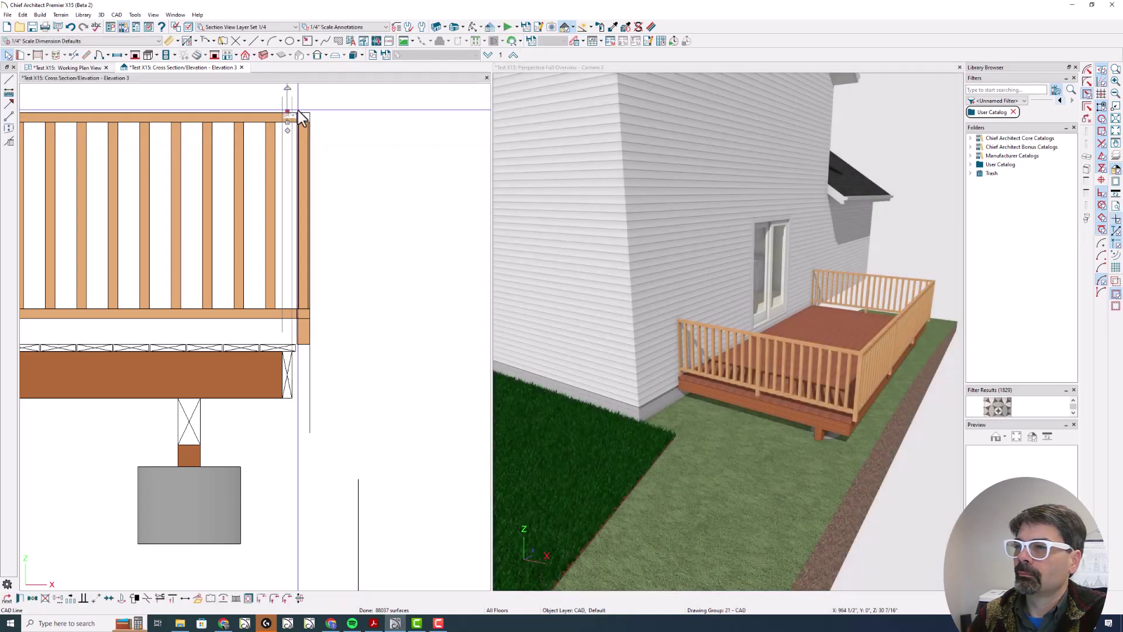
{"action": "key", "text": "space"}
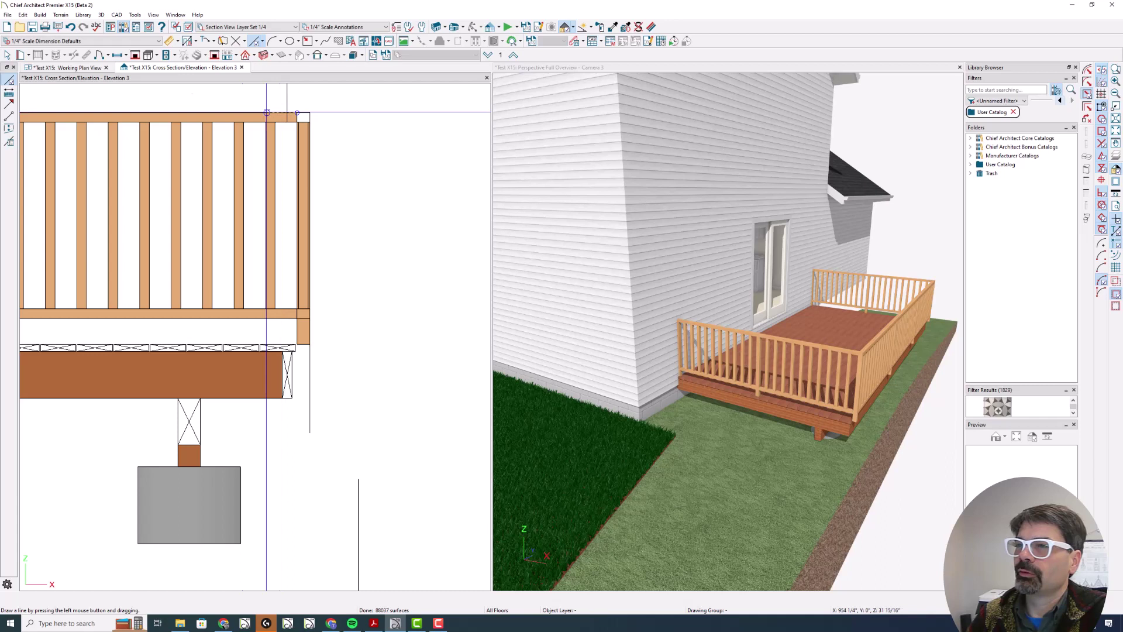
{"action": "left_click", "coordinate": [170, 41]}
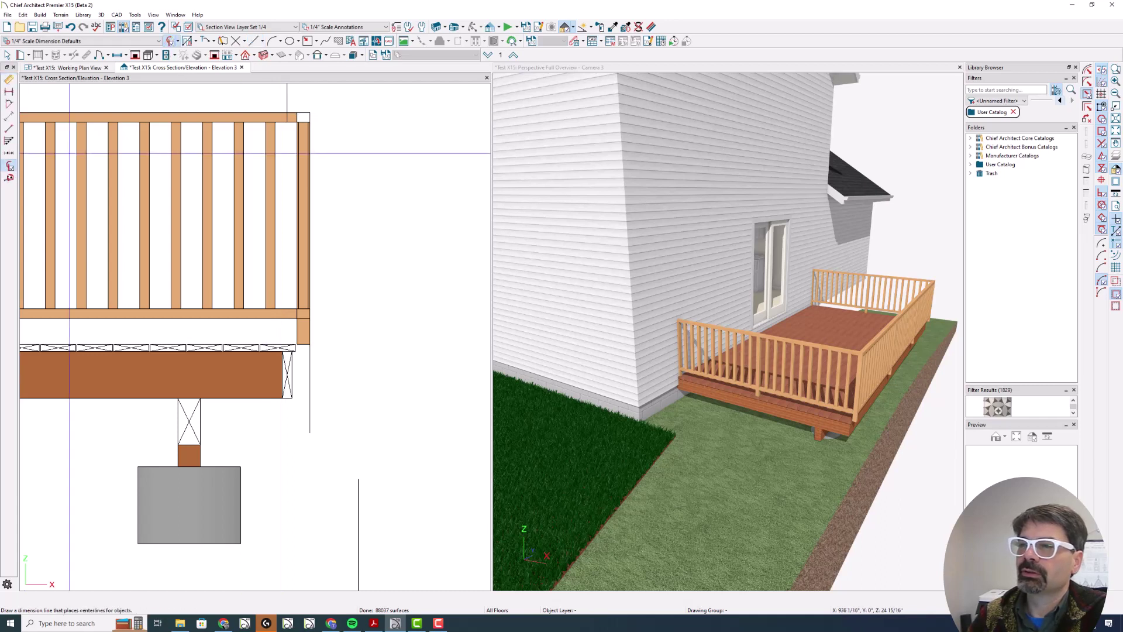
{"action": "left_click", "coordinate": [9, 178]}
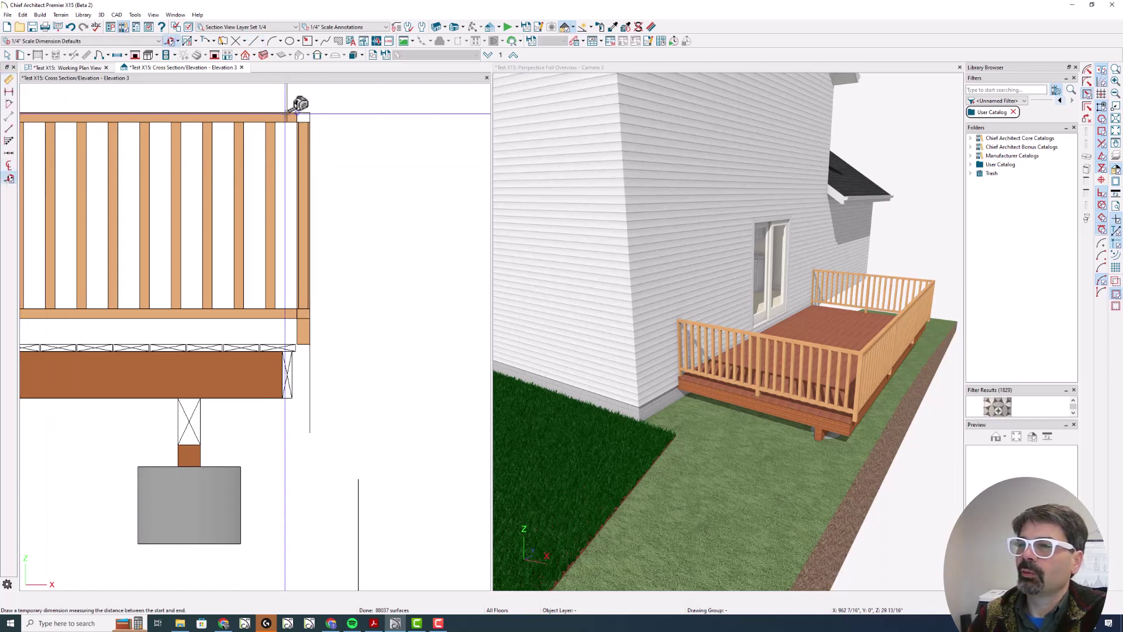
{"action": "scroll", "coordinate": [298, 106], "scroll_direction": "up", "scroll_amount": 3}
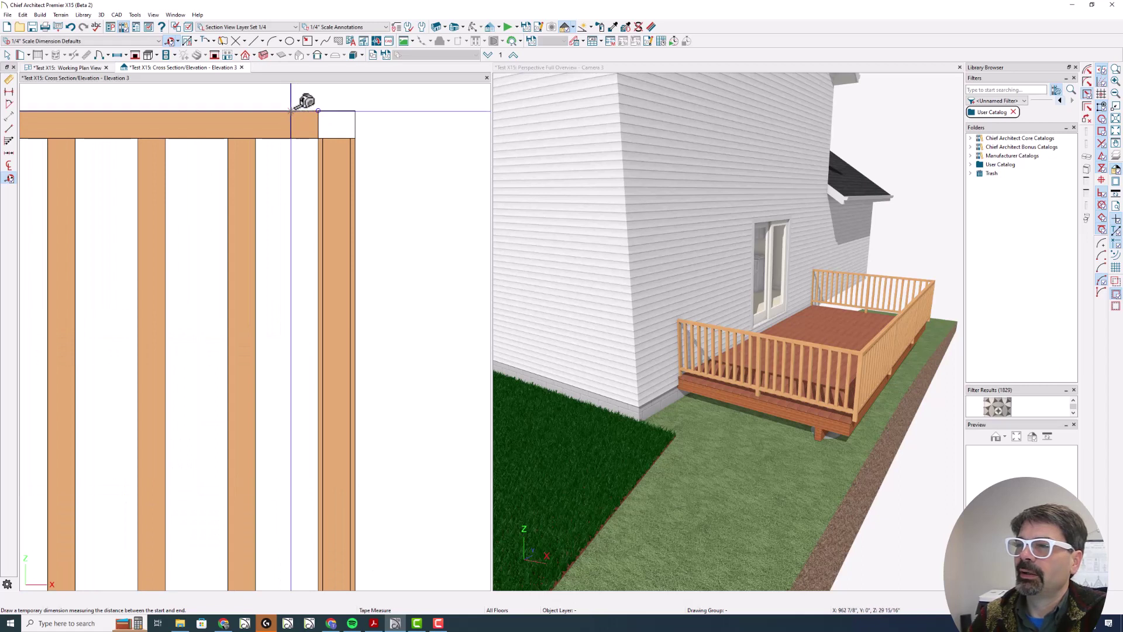
{"action": "left_click_drag", "start_coordinate": [294, 110], "coordinate": [355, 110]}
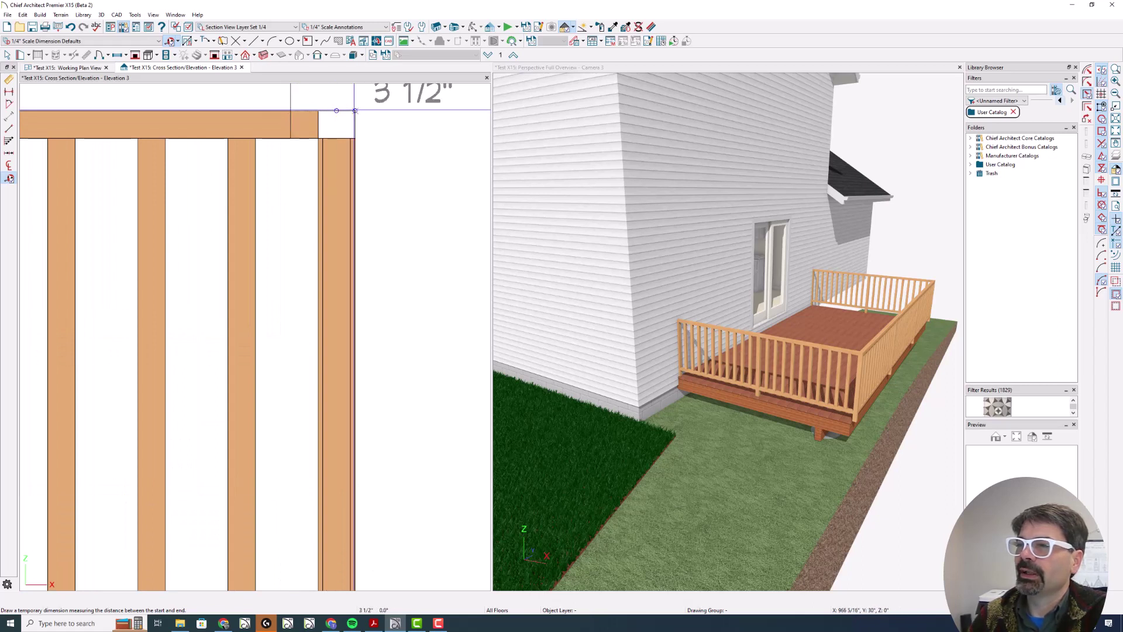
{"action": "scroll", "coordinate": [355, 110], "scroll_direction": "down", "scroll_amount": 3}
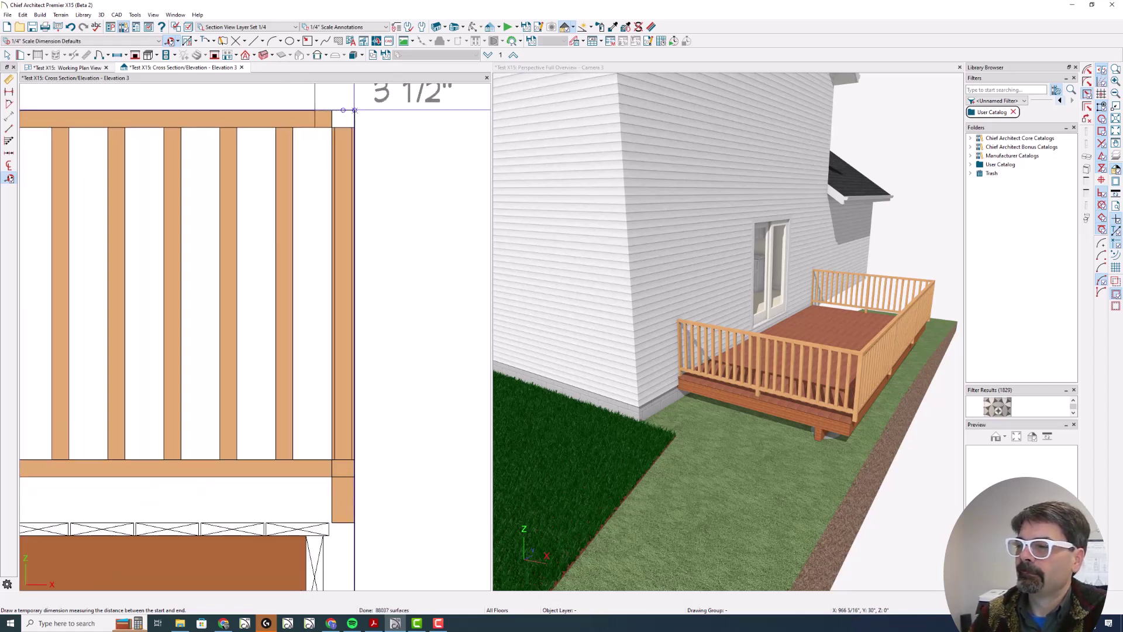
{"action": "scroll", "coordinate": [343, 138], "scroll_direction": "down", "scroll_amount": 2}
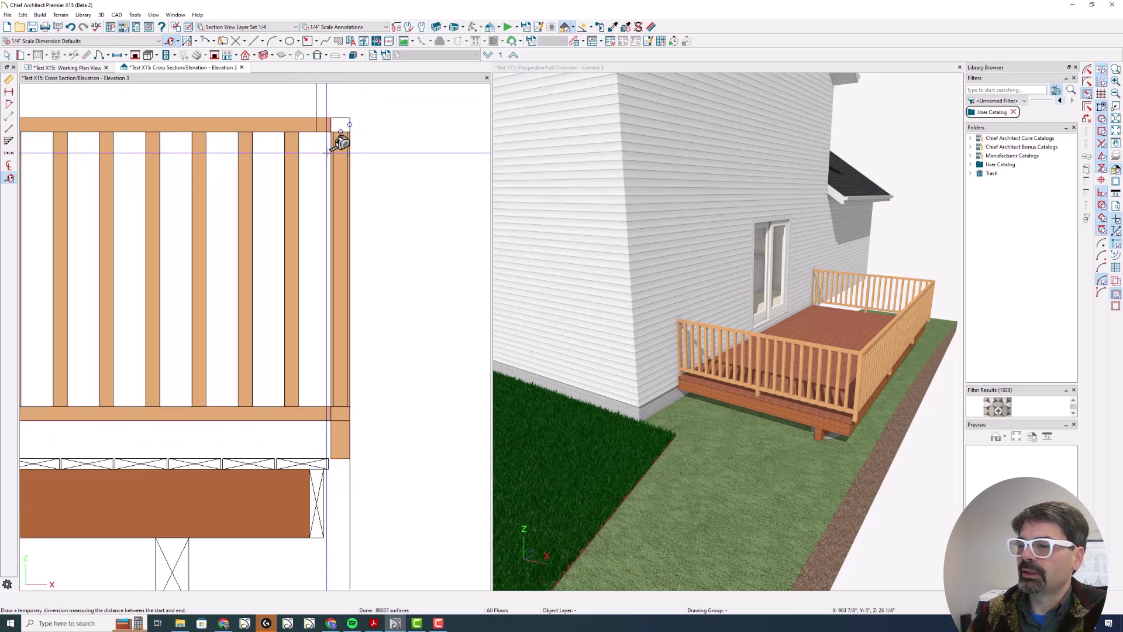
{"action": "key", "text": "Escape"}
Step: Edit the deck railing's Rail Style value to shift the railing back inward
{"action": "double_click", "coordinate": [879, 342]}
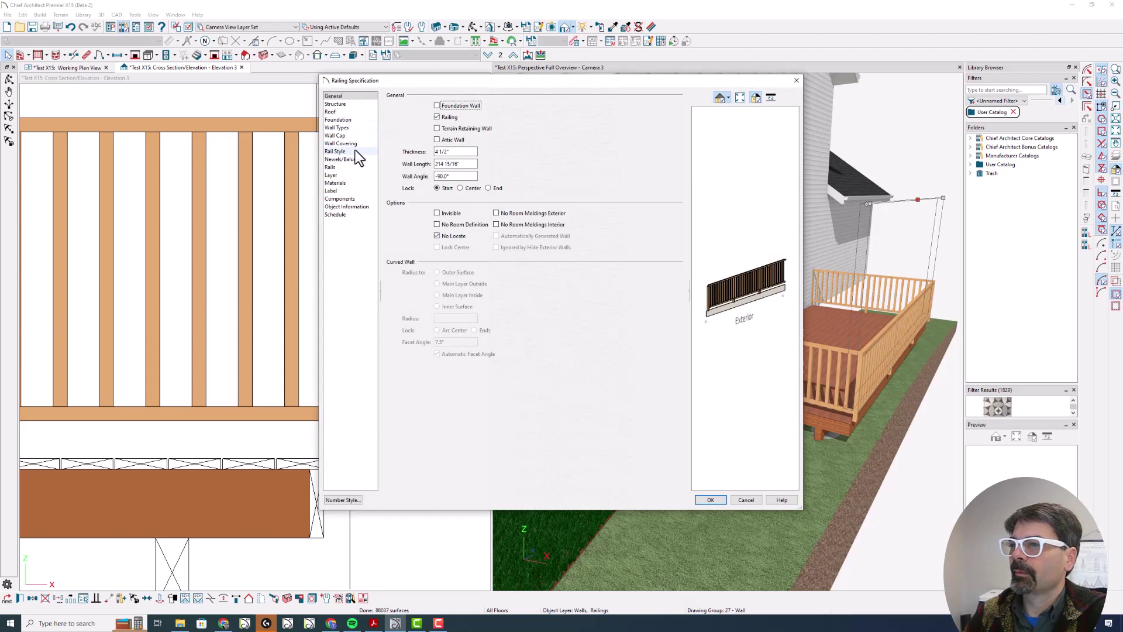
{"action": "left_click", "coordinate": [355, 150]}
{"action": "double_click", "coordinate": [468, 142]}
{"action": "key", "text": "Return"}
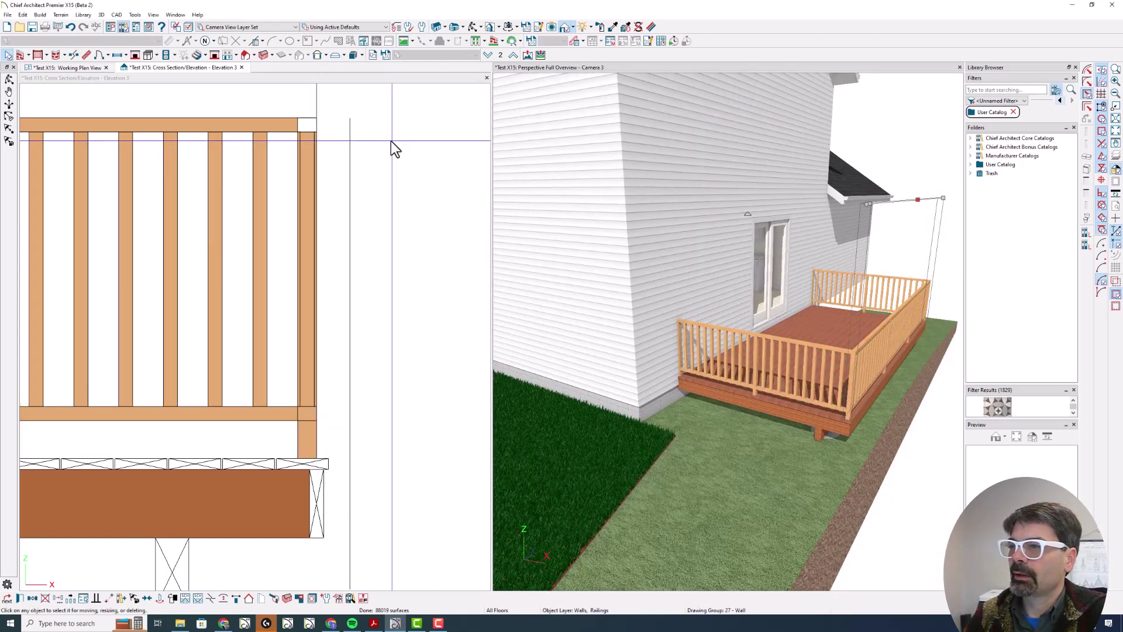
Step: Draw a reference line from the rail's top-right corner in the elevation
{"action": "left_click", "coordinate": [317, 117]}
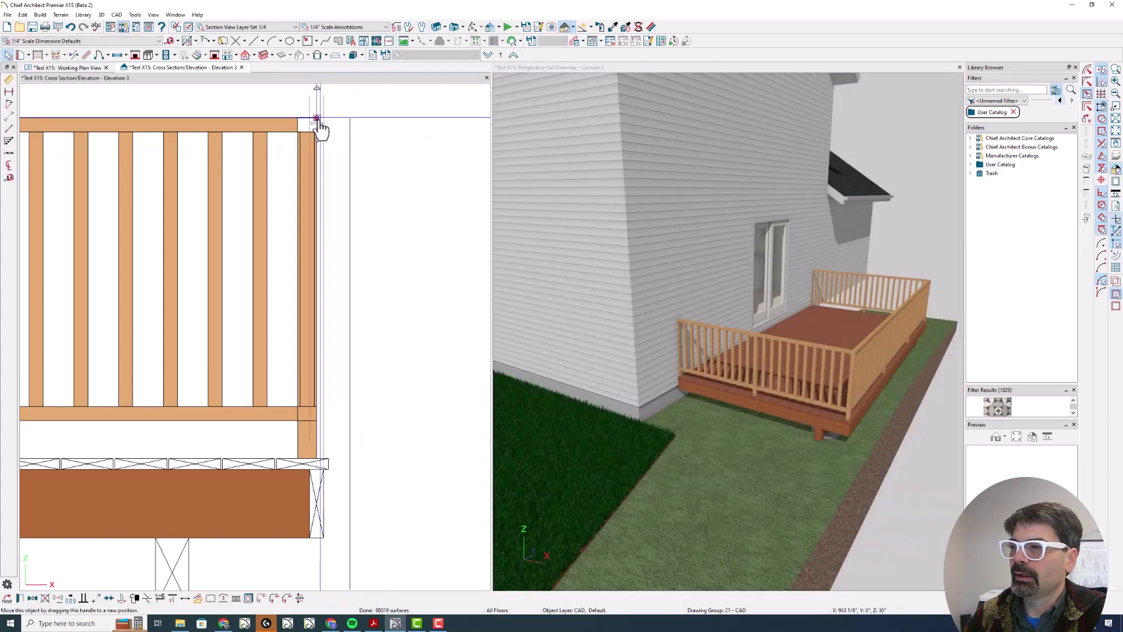
{"action": "key", "text": "l"}
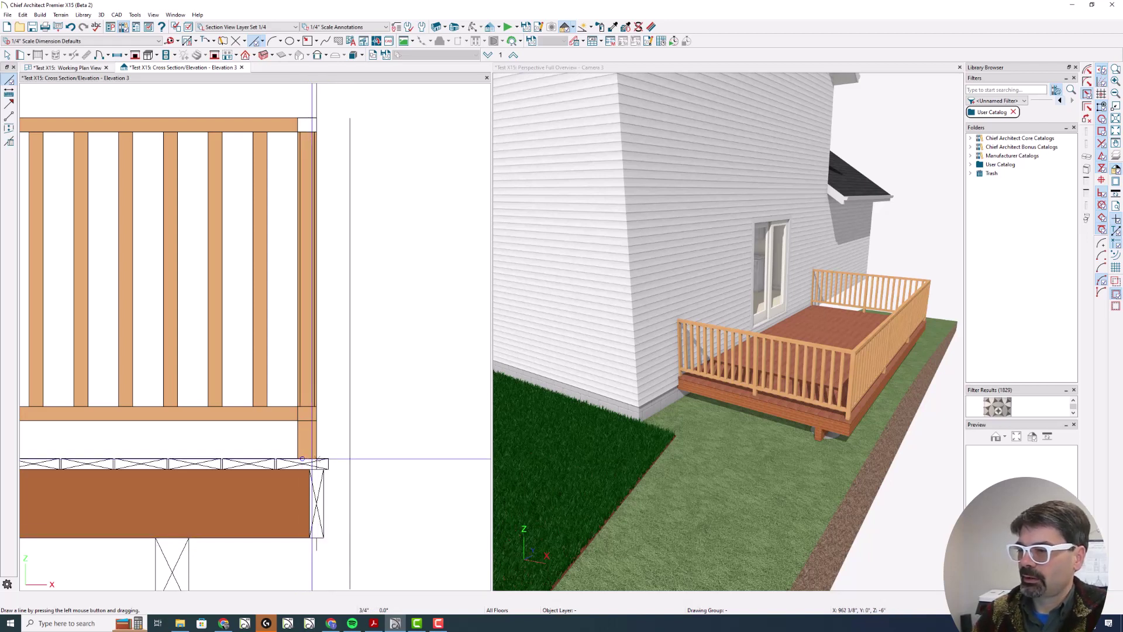
{"action": "key", "text": "space"}
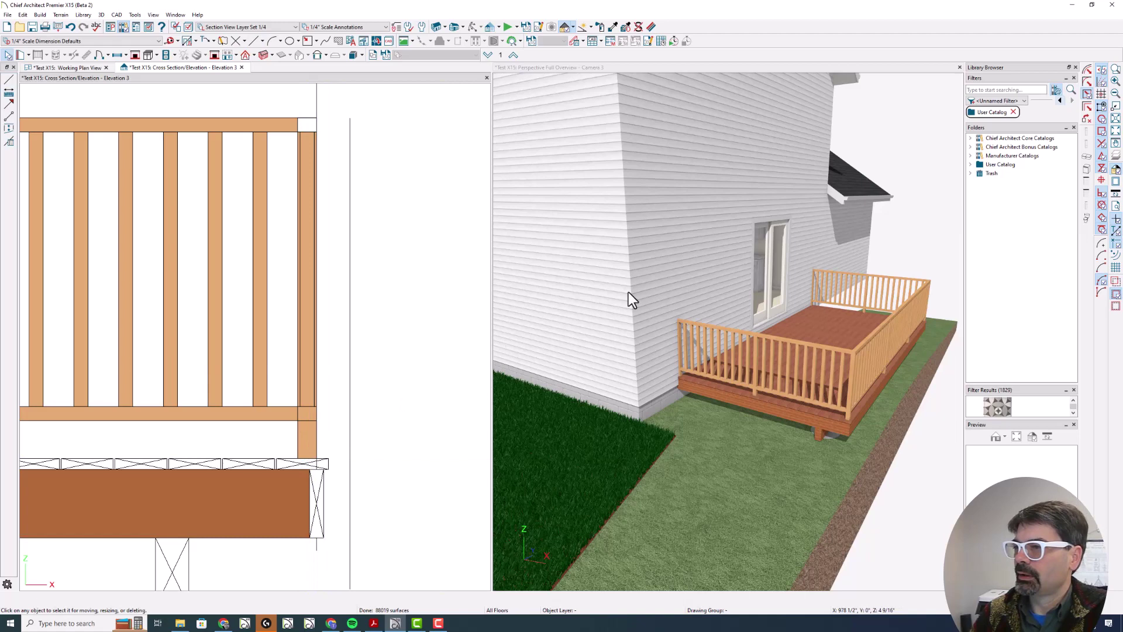
Step: Place a manual dimension across the deck's top edge in the working plan
{"action": "left_click", "coordinate": [58, 67]}
{"action": "scroll", "coordinate": [321, 172], "scroll_direction": "up", "scroll_amount": 4}
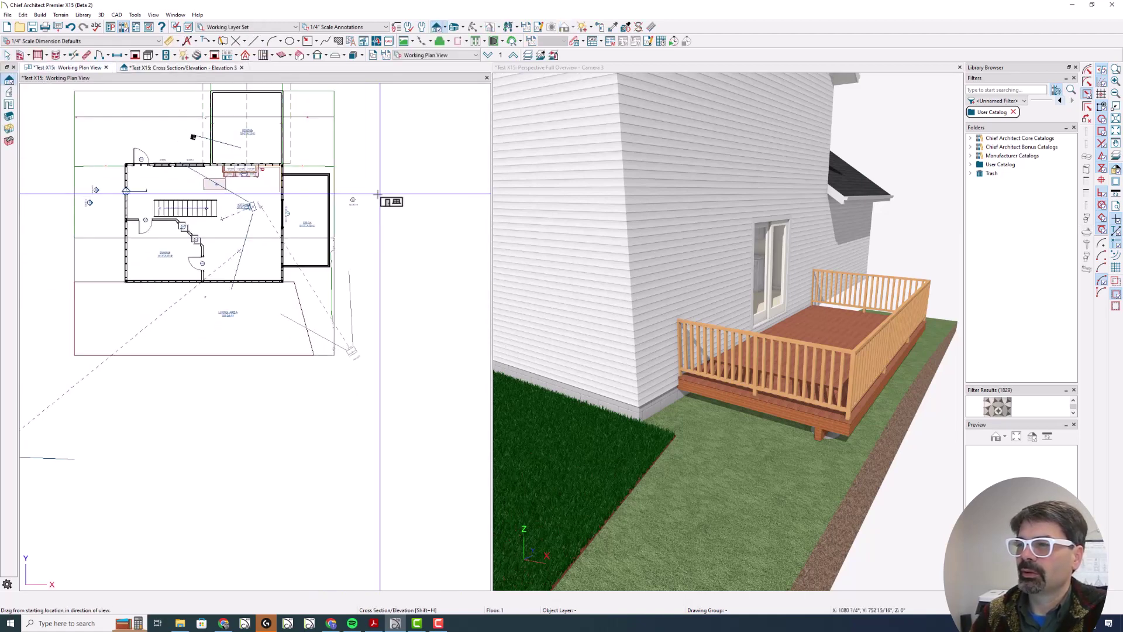
{"action": "left_click", "coordinate": [318, 170]}
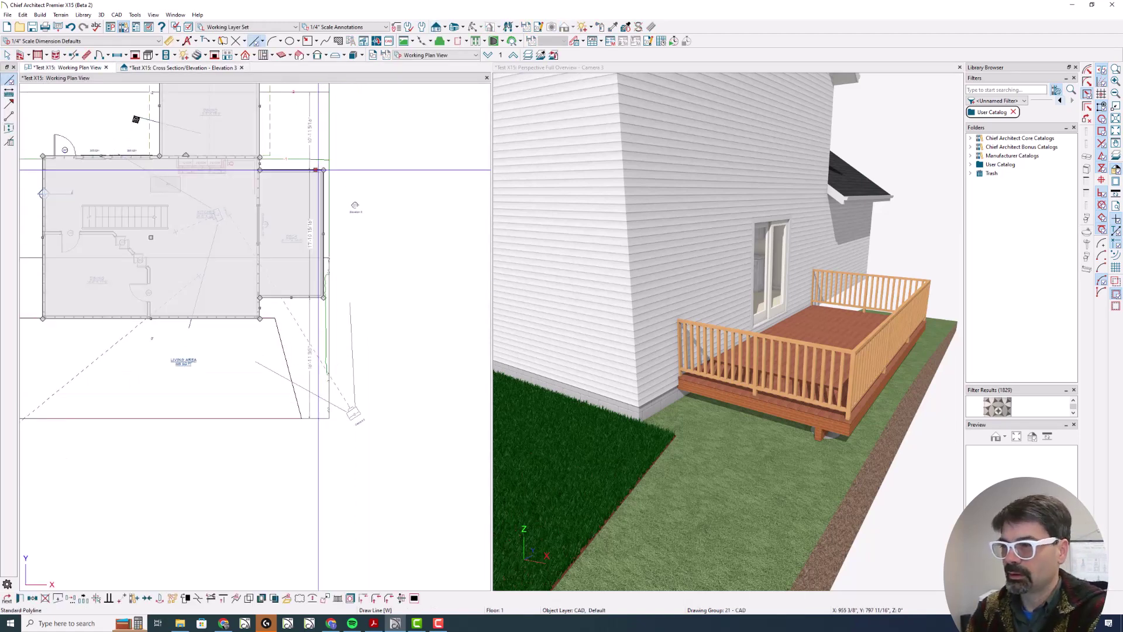
{"action": "left_click", "coordinate": [88, 54]}
{"action": "left_click", "coordinate": [167, 41]}
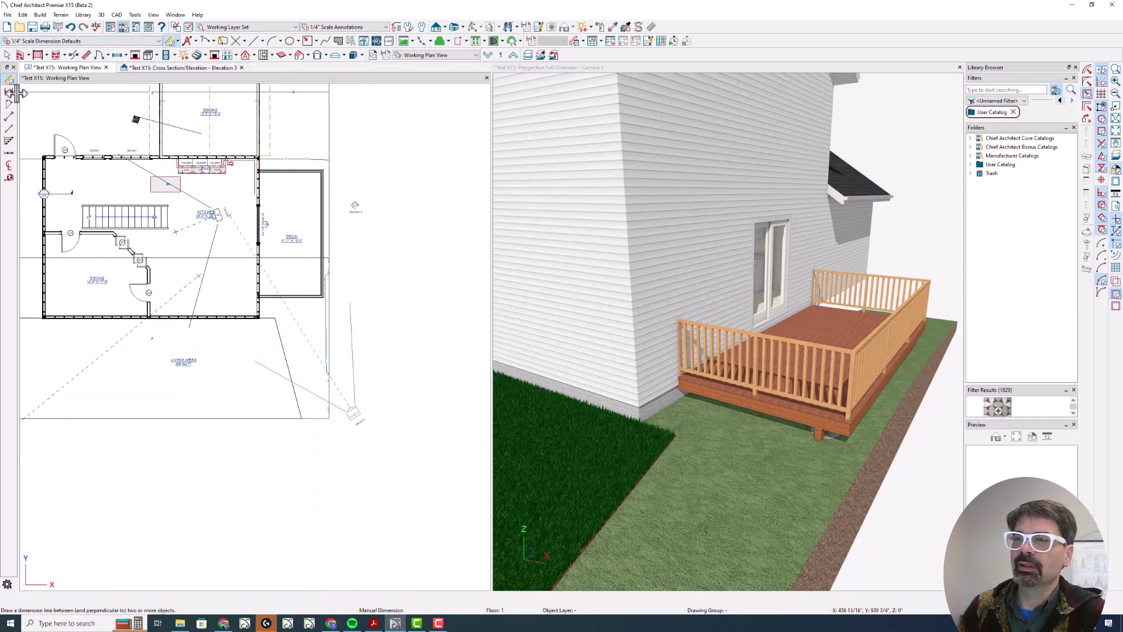
{"action": "scroll", "coordinate": [269, 197], "scroll_direction": "up", "scroll_amount": 5}
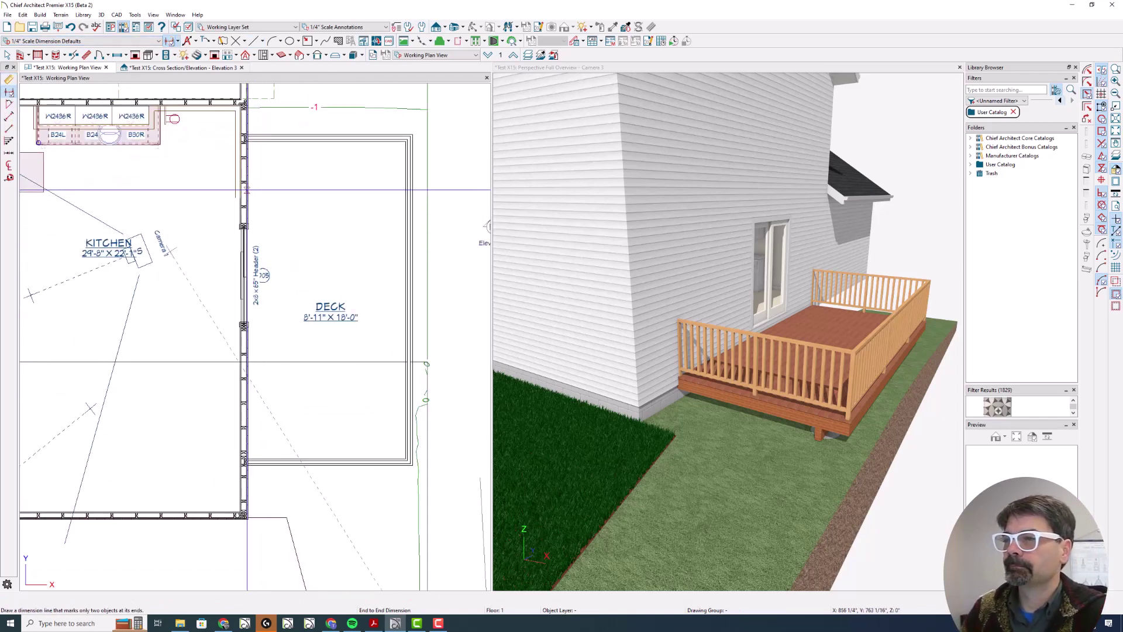
{"action": "left_click_drag", "start_coordinate": [420, 190], "coordinate": [247, 191]}
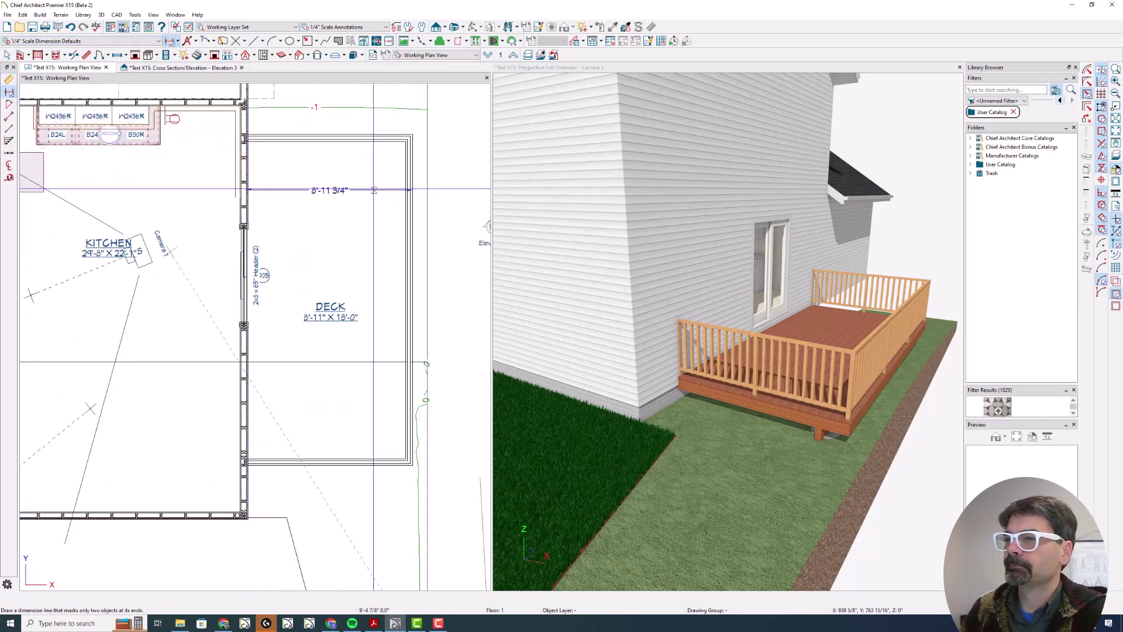
Step: Attach the dimension to the right railing and change the deck width to 9'-0"
{"action": "scroll", "coordinate": [265, 190], "scroll_direction": "up", "scroll_amount": 3}
{"action": "scroll", "coordinate": [269, 209], "scroll_direction": "down", "scroll_amount": 1}
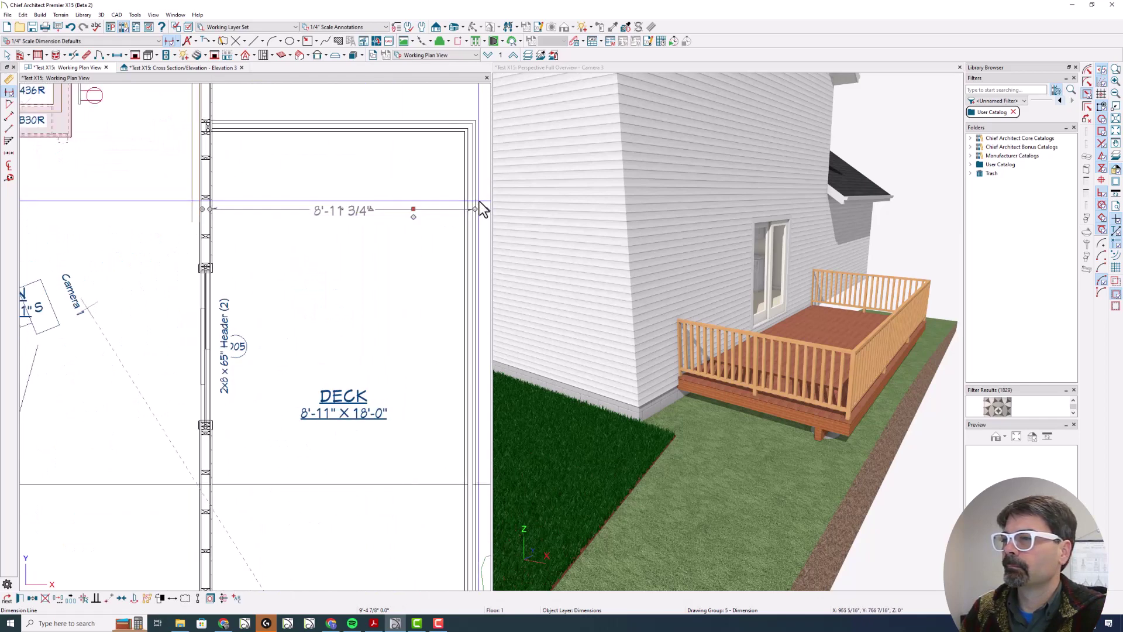
{"action": "scroll", "coordinate": [479, 201], "scroll_direction": "up", "scroll_amount": 1}
{"action": "mouse_move", "coordinate": [481, 212]}
{"action": "left_mouse_down"}
{"action": "mouse_move", "coordinate": [460, 216]}
{"action": "mouse_move", "coordinate": [476, 220]}
{"action": "mouse_move", "coordinate": [474, 233]}
{"action": "left_mouse_up"}
{"action": "left_click", "coordinate": [473, 233]}
{"action": "left_click", "coordinate": [341, 221]}
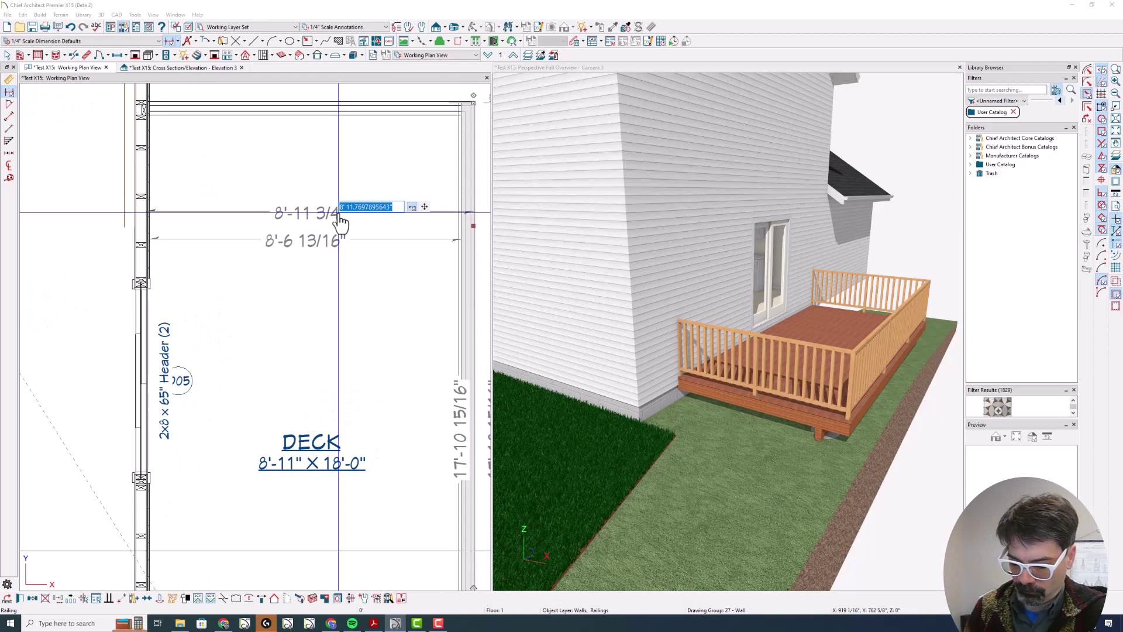
{"action": "type", "text": "9'"}
{"action": "key", "text": "Return"}
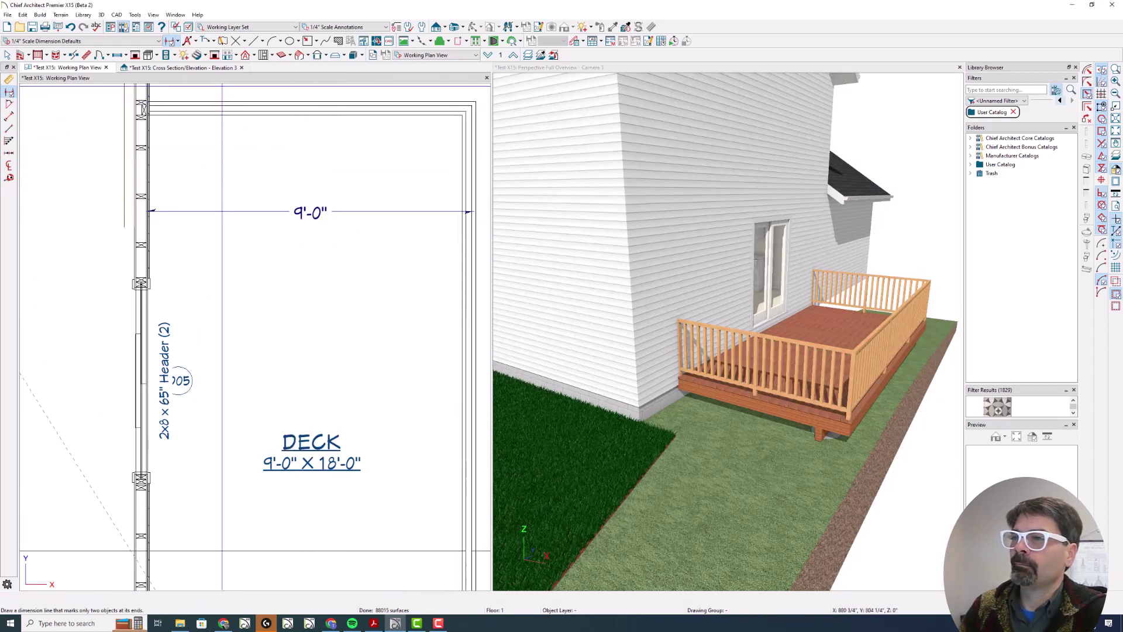
{"action": "left_click", "coordinate": [210, 66]}
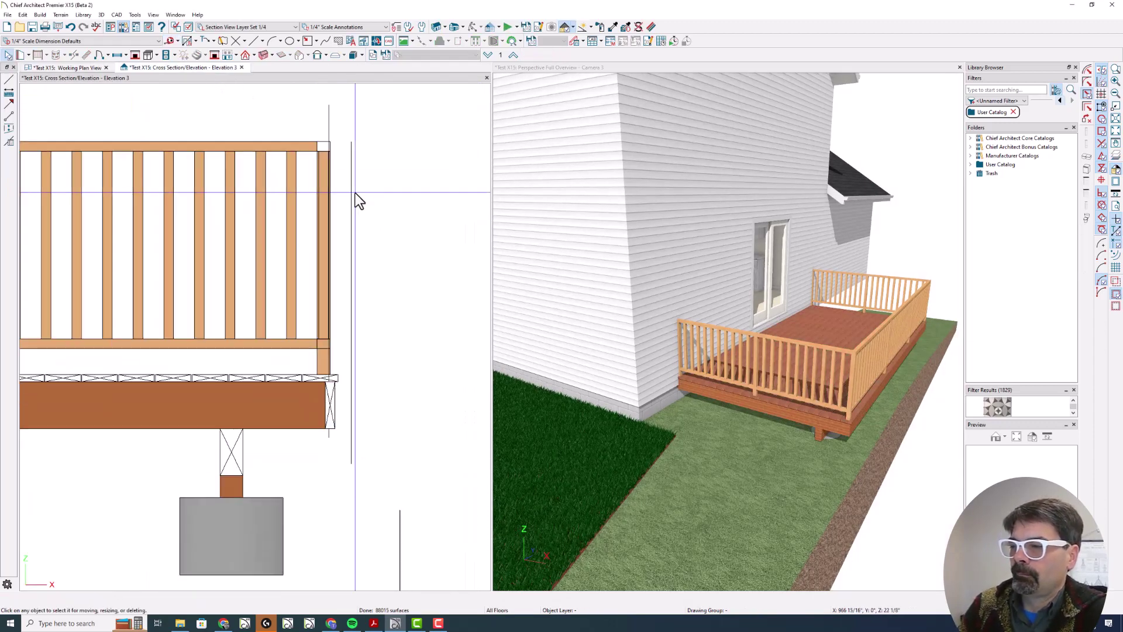
Step: Shift the reference line at the railing end outward to the right
{"action": "left_click", "coordinate": [338, 188]}
{"action": "left_click_drag", "start_coordinate": [341, 196], "coordinate": [349, 186]}
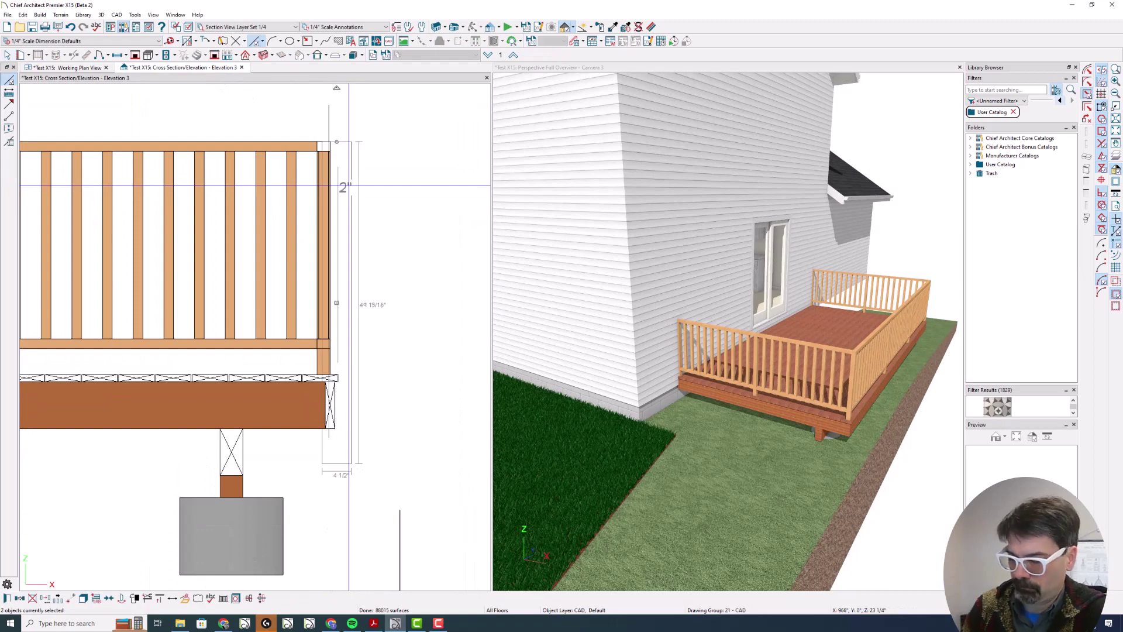
{"action": "scroll", "coordinate": [443, 211], "scroll_direction": "down", "scroll_amount": 2}
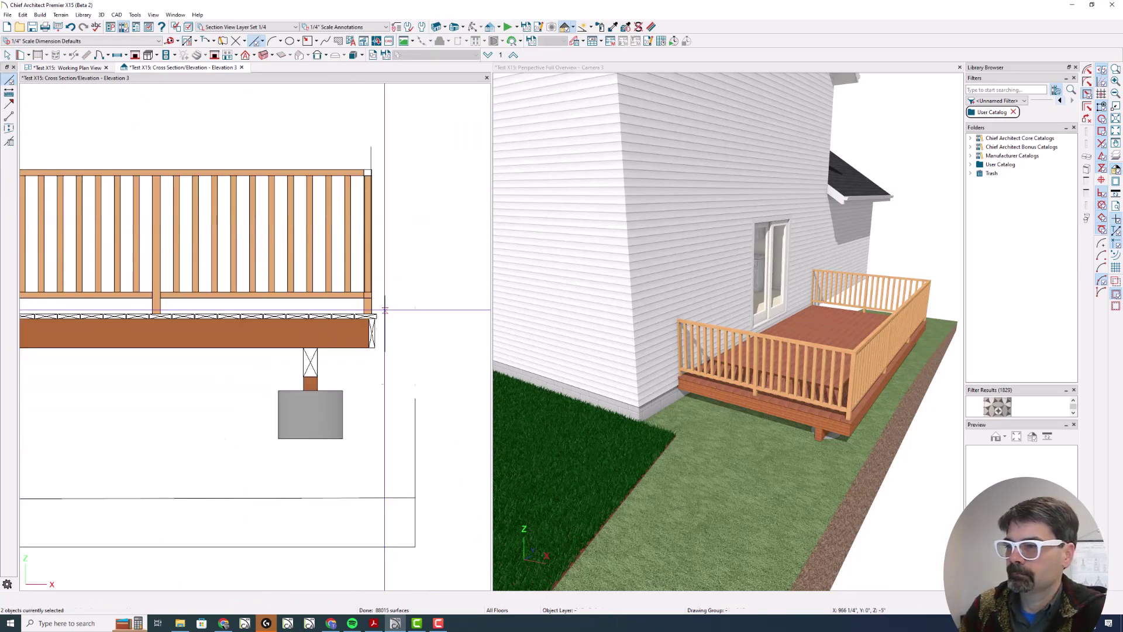
{"action": "scroll", "coordinate": [415, 206], "scroll_direction": "down", "scroll_amount": 1}
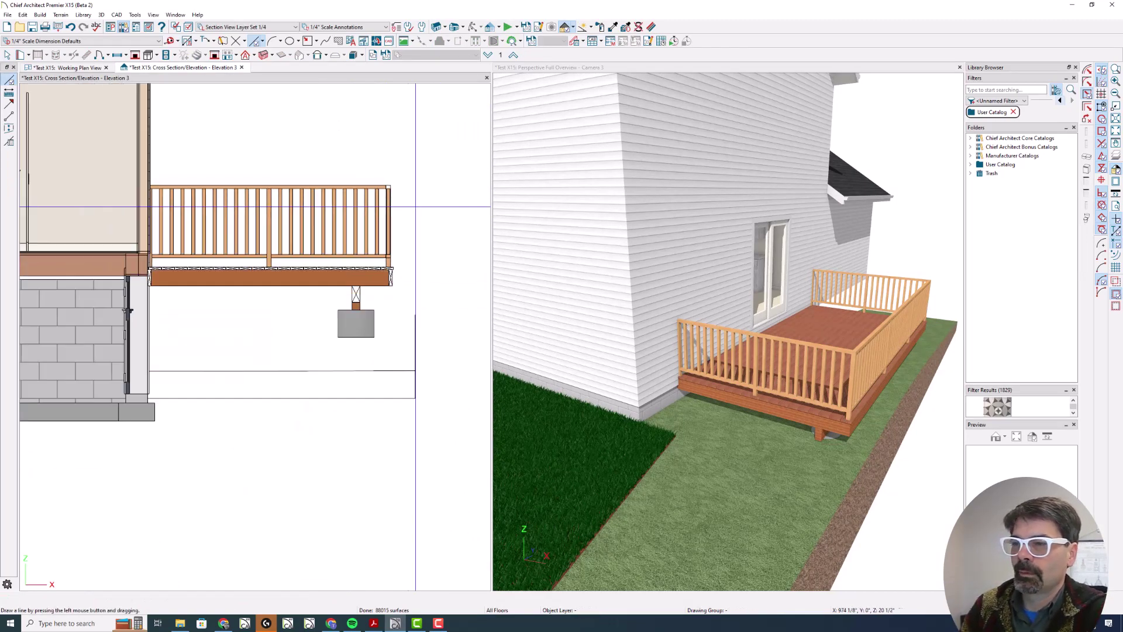
Step: Switch to end-to-end dimensions and let dimension defaults snap to CAD objects
{"action": "left_click", "coordinate": [180, 42]}
{"action": "left_click", "coordinate": [187, 71]}
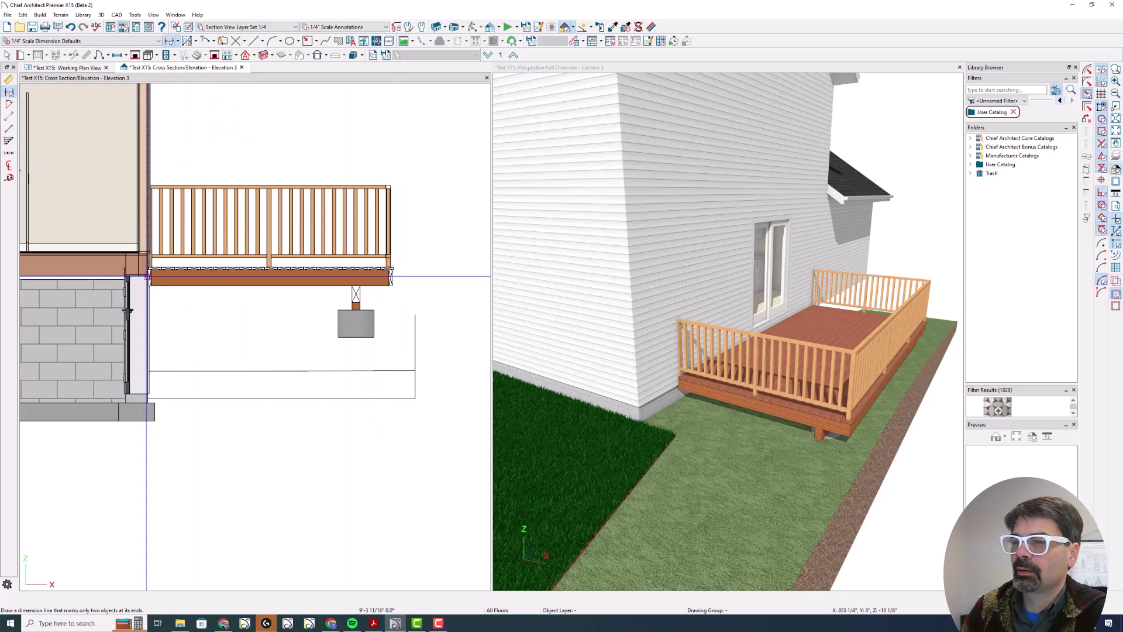
{"action": "double_click", "coordinate": [9, 93]}
{"action": "left_click", "coordinate": [357, 120]}
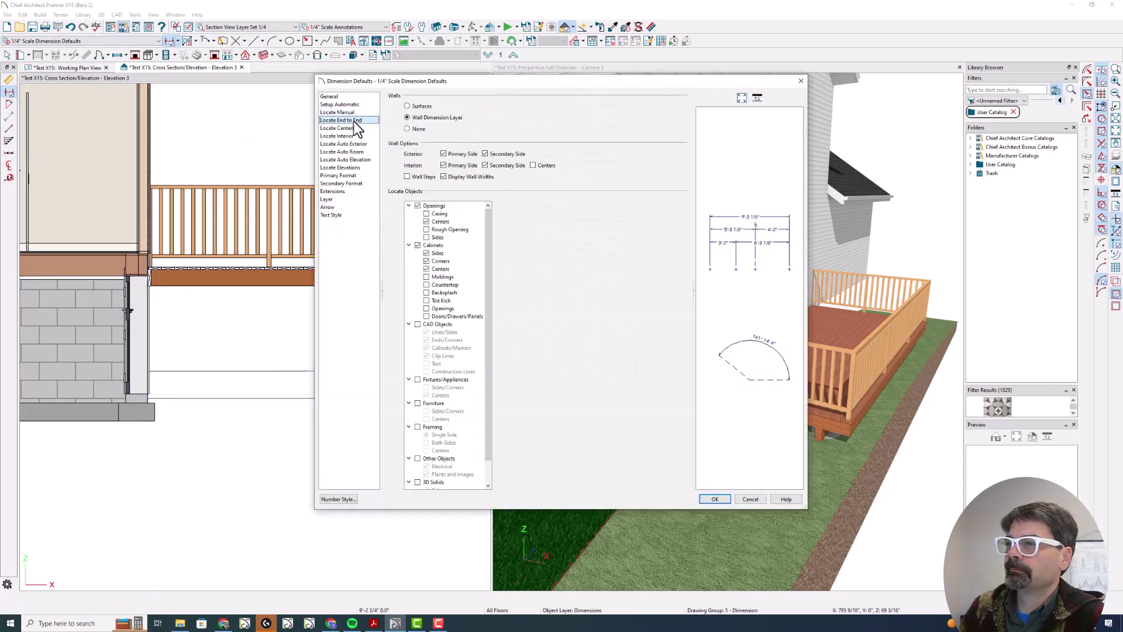
{"action": "left_click", "coordinate": [418, 323]}
{"action": "key", "text": "Return"}
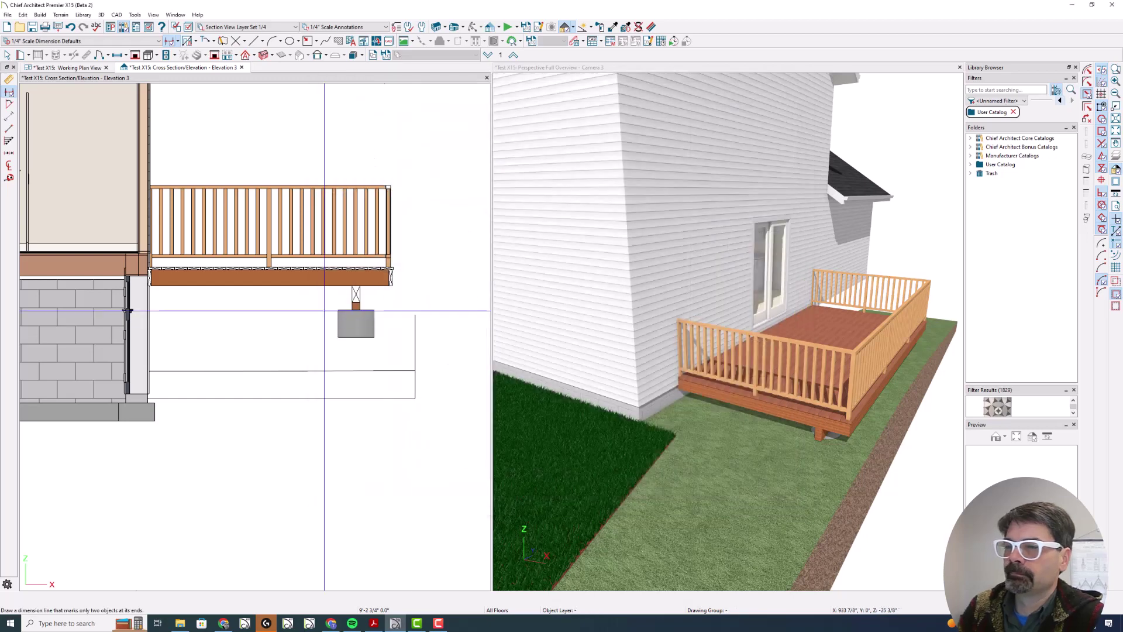
Step: Dimension the deck beam end to end, giving a 9'-0 1/2" dimension
{"action": "left_click_drag", "start_coordinate": [148, 275], "coordinate": [398, 278]}
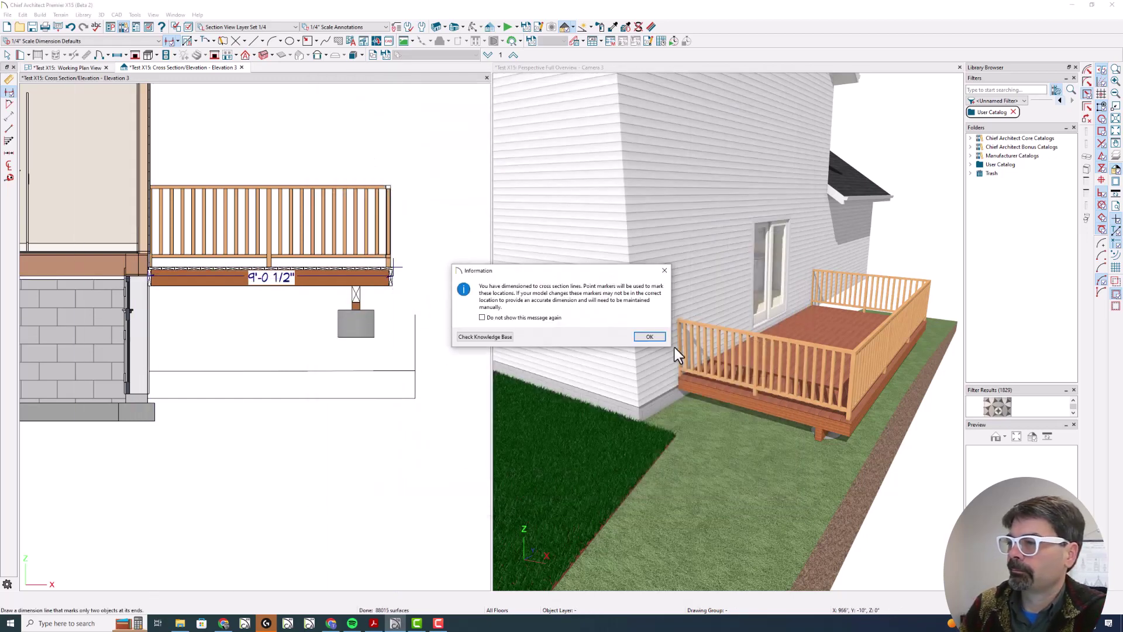
{"action": "left_click", "coordinate": [659, 337]}
{"action": "scroll", "coordinate": [387, 283], "scroll_direction": "up", "scroll_amount": 3}
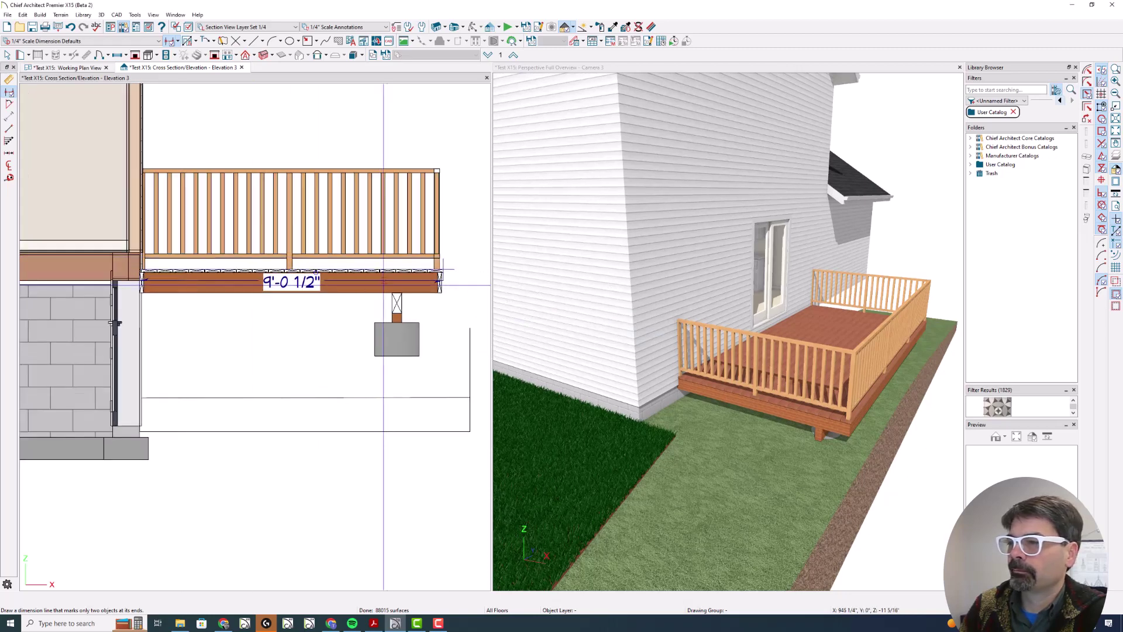
{"action": "scroll", "coordinate": [451, 281], "scroll_direction": "up", "scroll_amount": 5}
{"action": "left_click", "coordinate": [432, 288]}
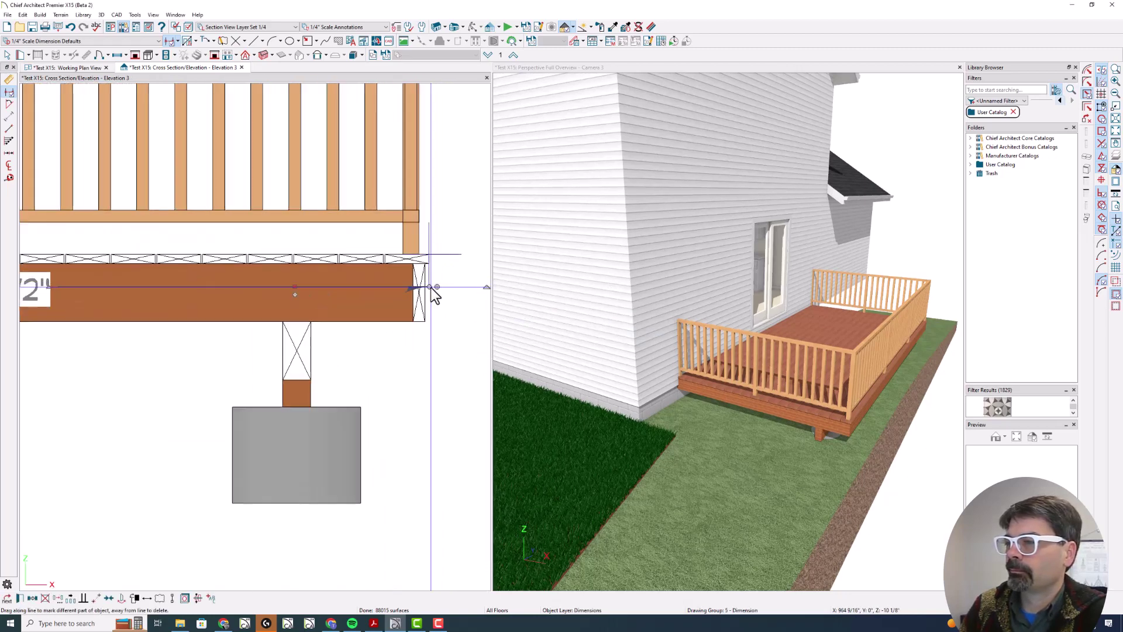
{"action": "scroll", "coordinate": [443, 334], "scroll_direction": "down", "scroll_amount": 2}
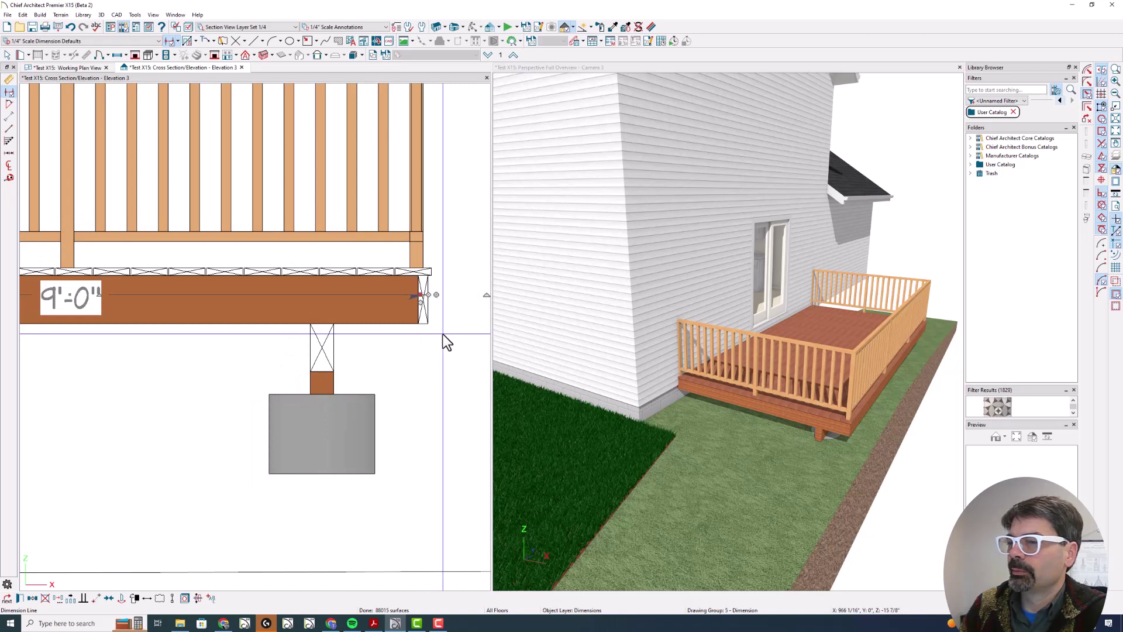
{"action": "scroll", "coordinate": [444, 335], "scroll_direction": "down", "scroll_amount": 2}
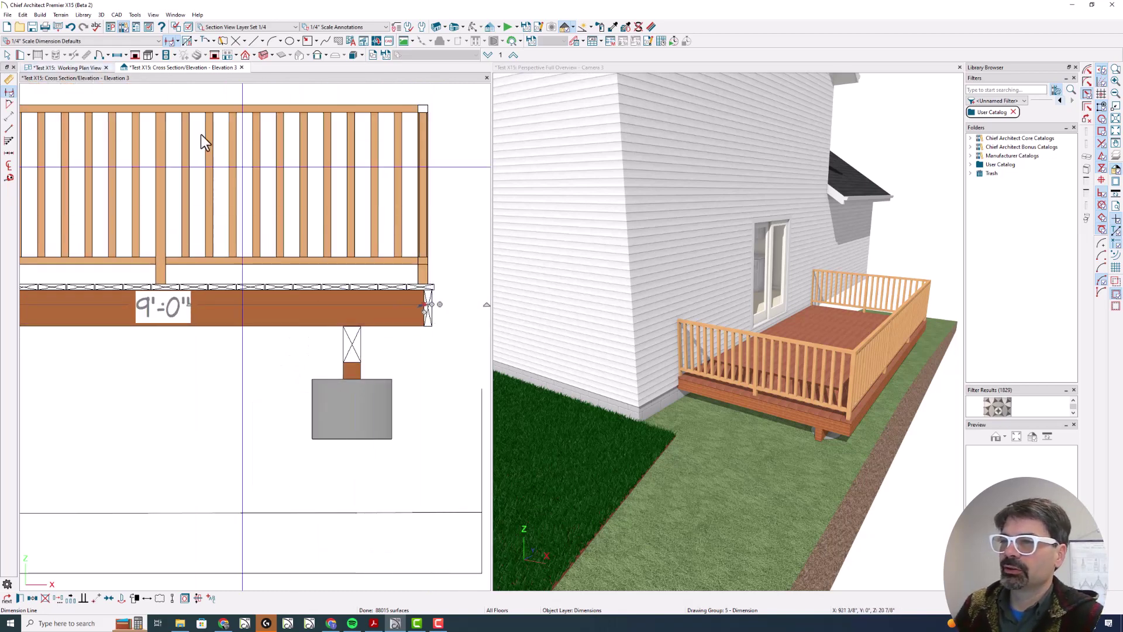
Step: On the deck plan, pull the 9'-0" dimension's right end to the railing edge and select the railing
{"action": "left_click", "coordinate": [81, 69]}
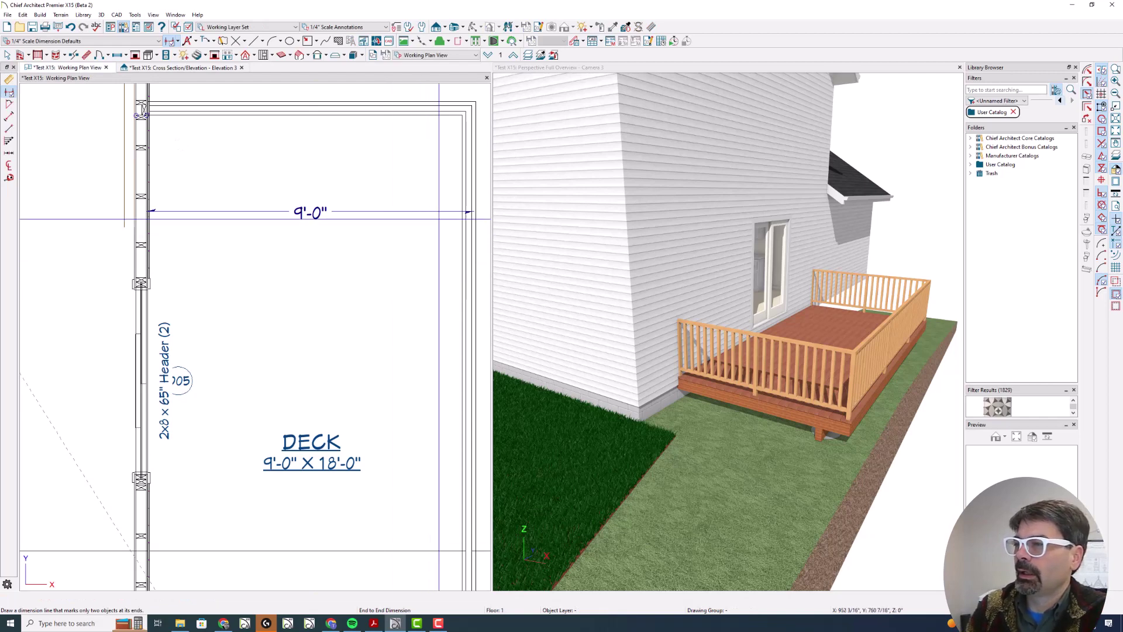
{"action": "left_click", "coordinate": [471, 213]}
{"action": "scroll", "coordinate": [474, 215], "scroll_direction": "up", "scroll_amount": 5}
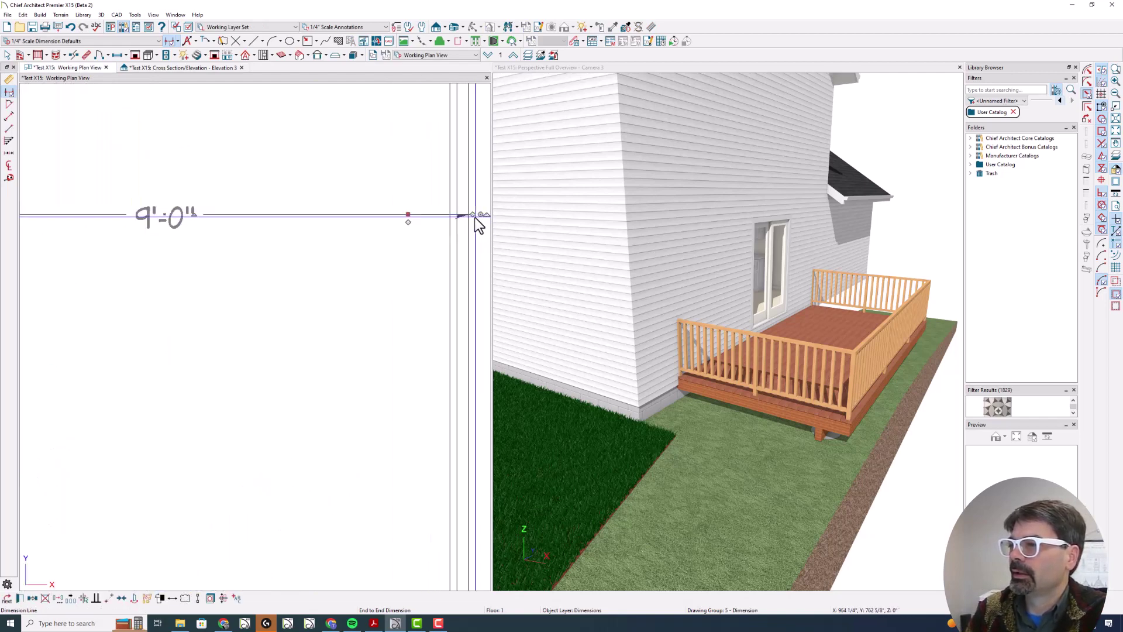
{"action": "left_click_drag", "start_coordinate": [475, 217], "coordinate": [468, 214]}
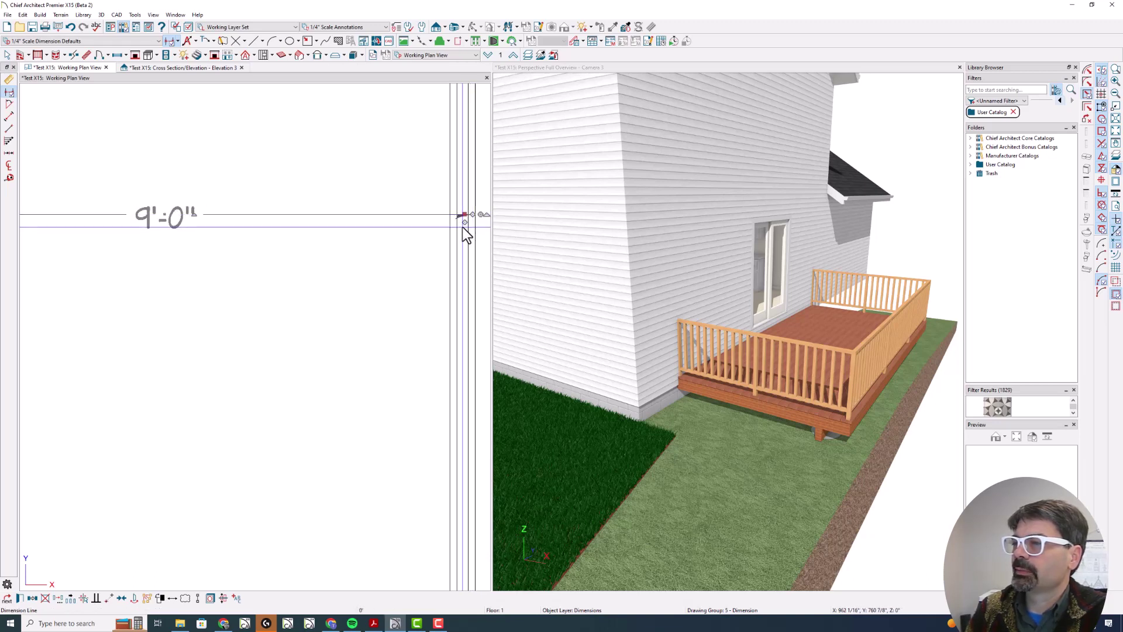
{"action": "scroll", "coordinate": [412, 223], "scroll_direction": "down", "scroll_amount": 2}
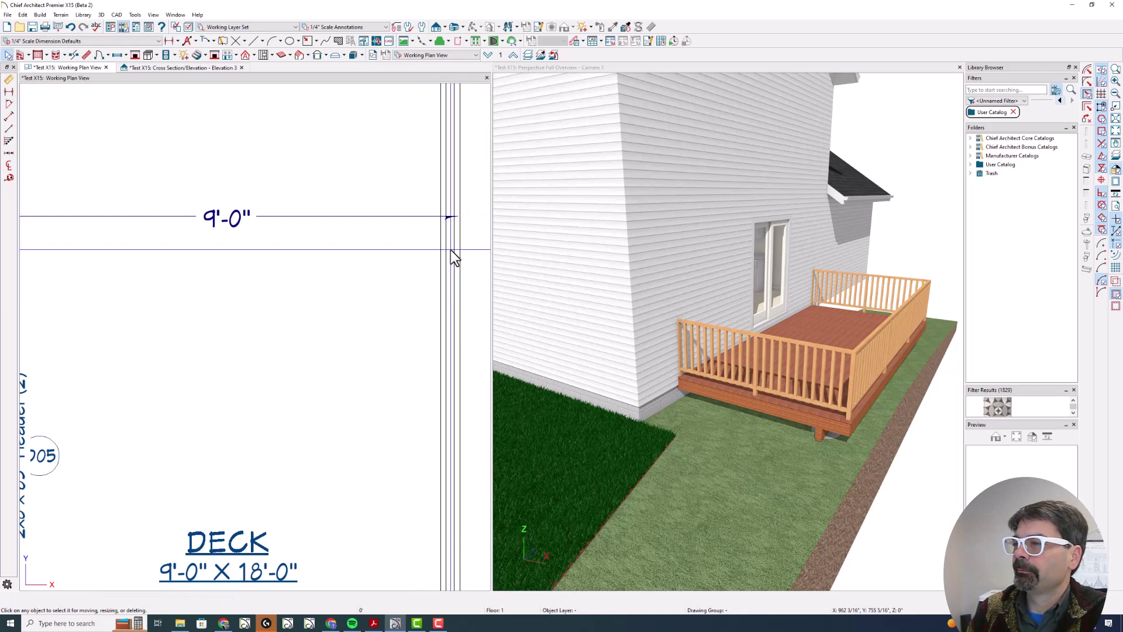
{"action": "left_click", "coordinate": [454, 252]}
Step: Open the deck railing's specifications and review the Rail Style, Newels/Balusters and Rails pages
{"action": "double_click", "coordinate": [450, 250]}
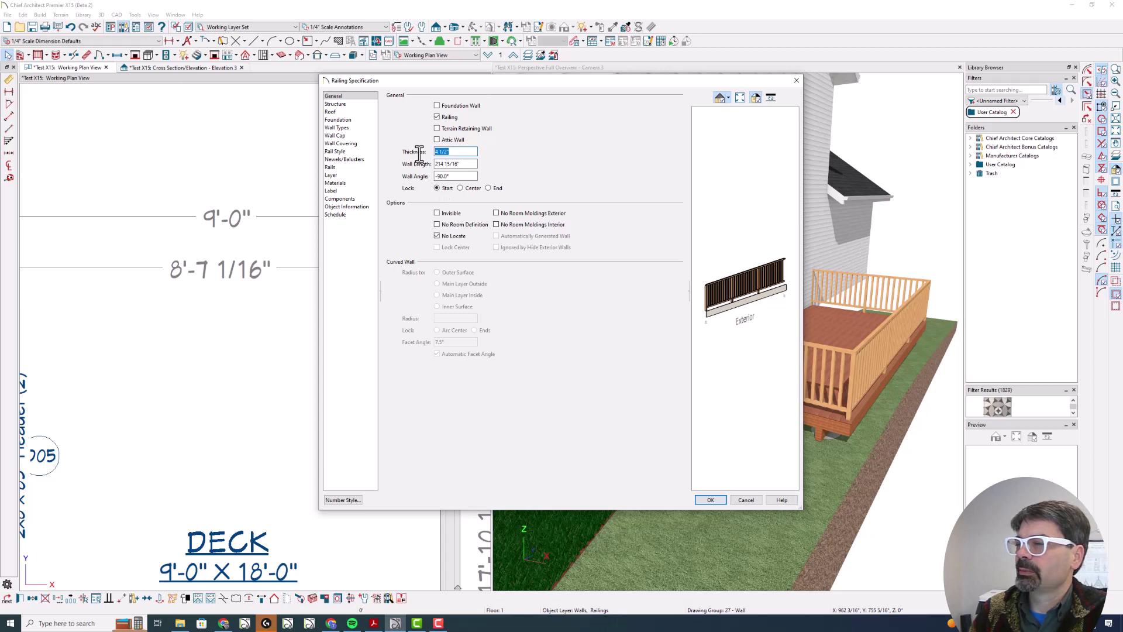
{"action": "left_click", "coordinate": [351, 152]}
{"action": "left_click", "coordinate": [352, 158]}
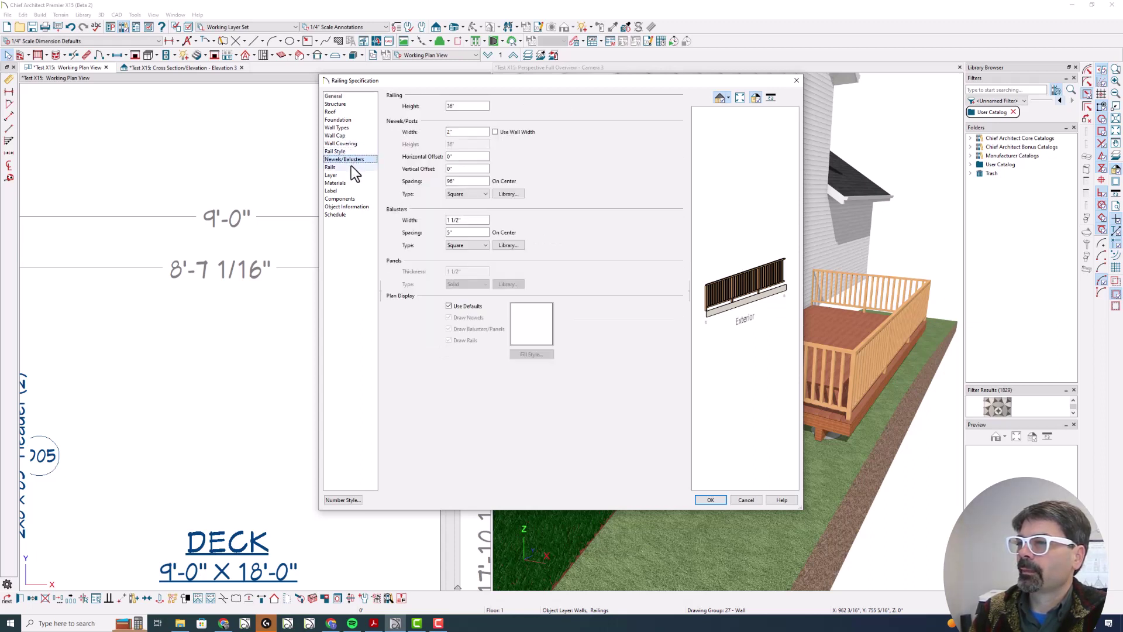
{"action": "left_click", "coordinate": [351, 168]}
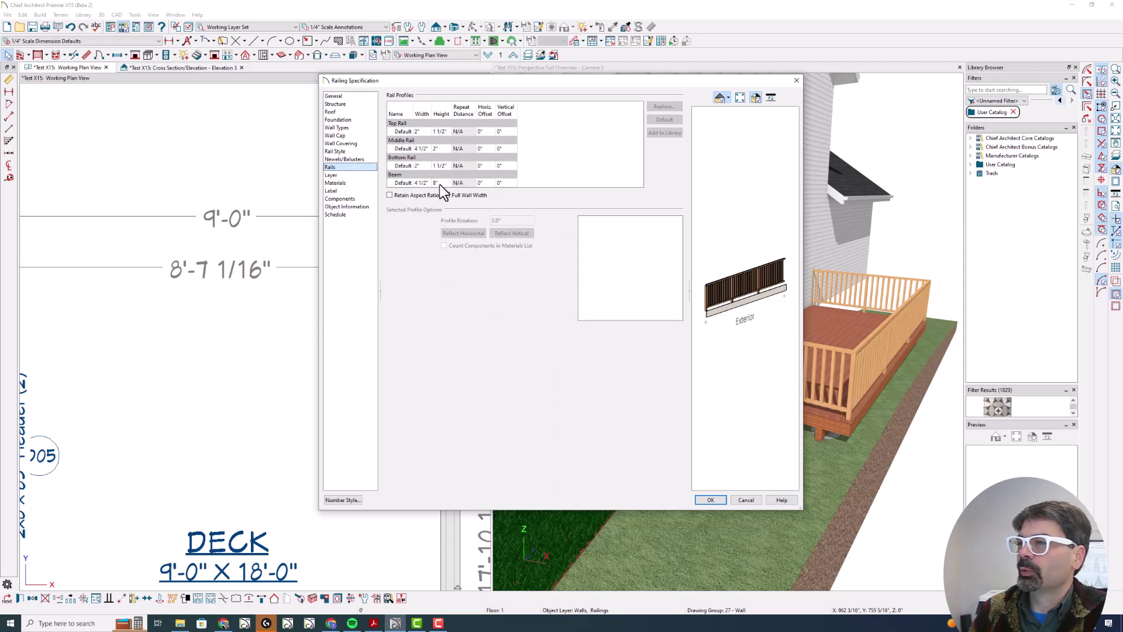
{"action": "left_click", "coordinate": [357, 160]}
{"action": "left_click", "coordinate": [355, 151]}
{"action": "left_click", "coordinate": [350, 95]}
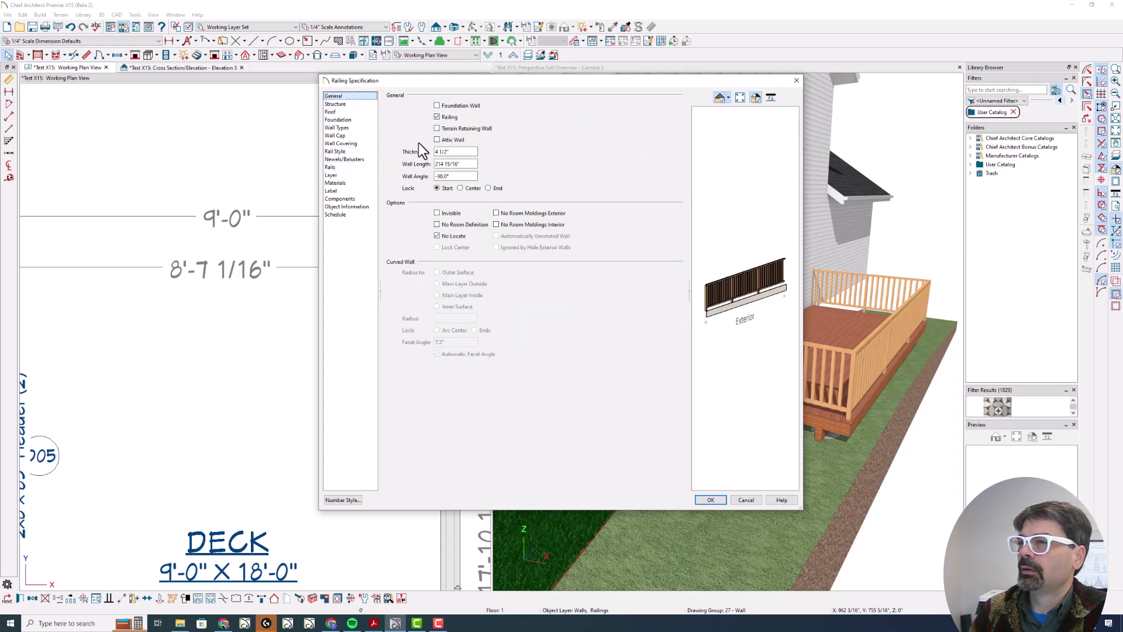
Step: Set the railing thickness to 2" and bring up the cross-section elevation
{"action": "left_click", "coordinate": [437, 152]}
{"action": "type", "text": "2"}
{"action": "key", "text": "Return"}
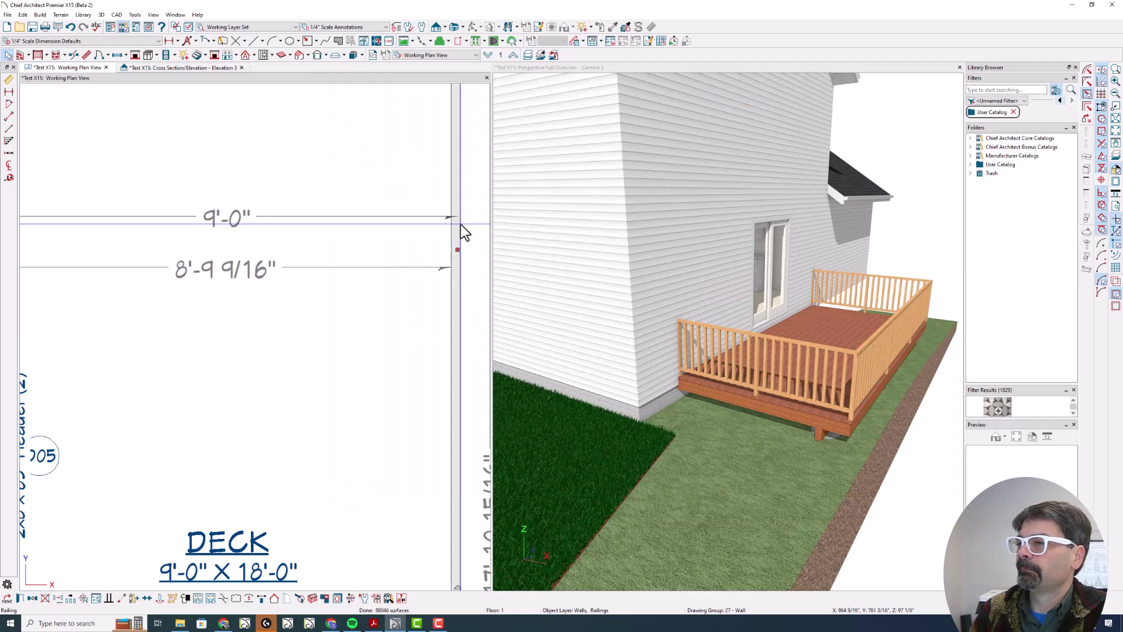
{"action": "scroll", "coordinate": [461, 223], "scroll_direction": "up", "scroll_amount": 1}
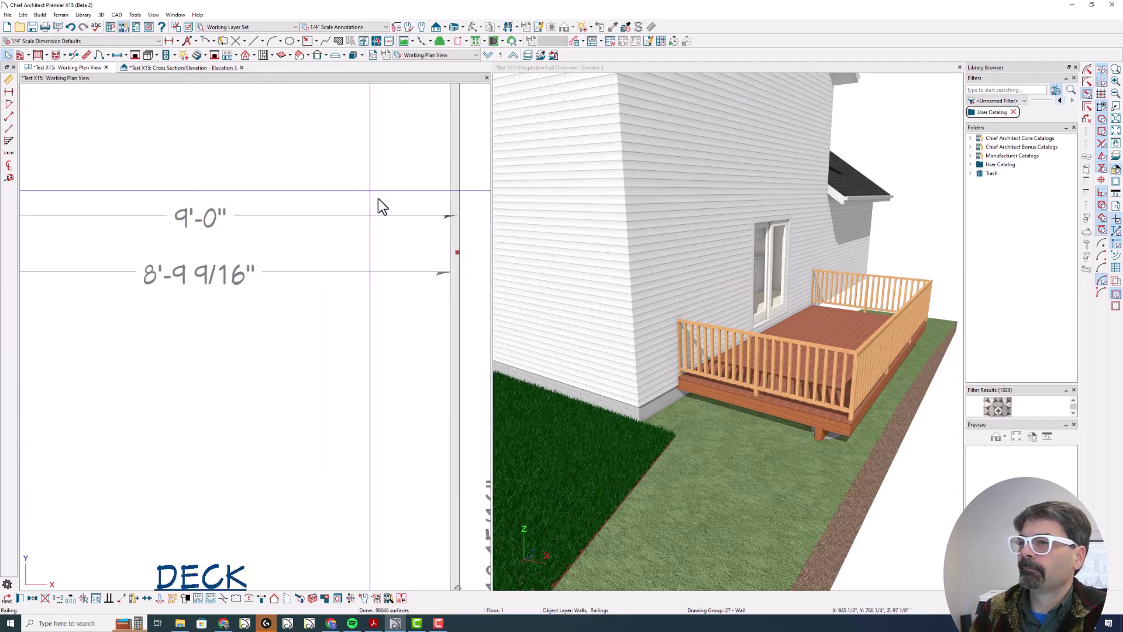
{"action": "left_click", "coordinate": [206, 68]}
{"action": "left_click", "coordinate": [170, 40]}
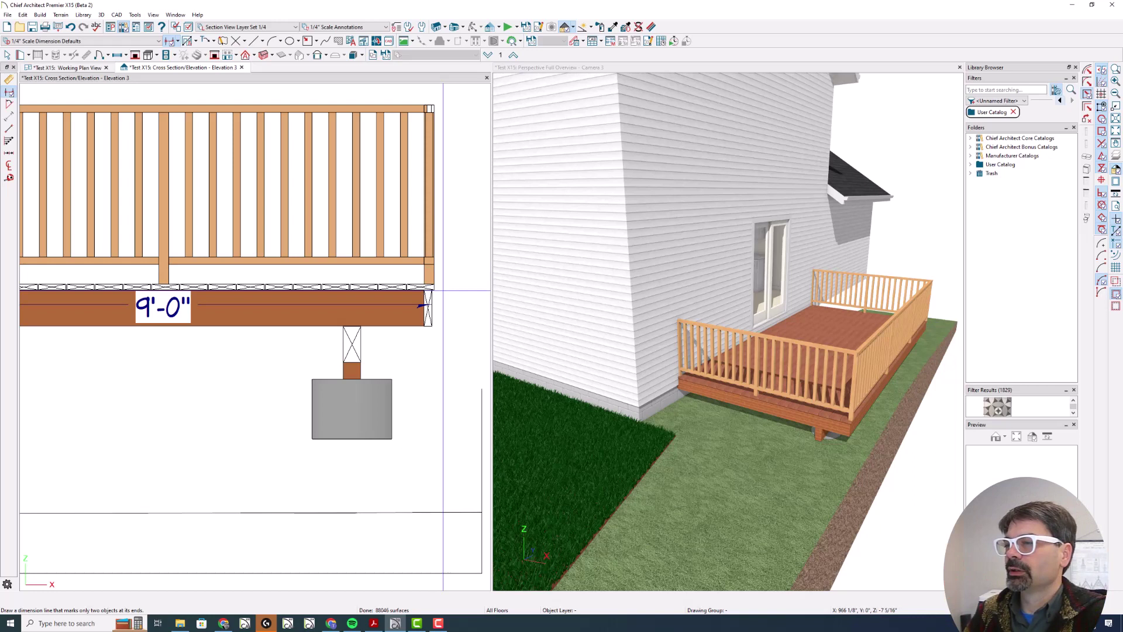
Step: Zoom into the elevation and switch to the Draw Line tool with L
{"action": "scroll", "coordinate": [443, 290], "scroll_direction": "up", "scroll_amount": 1}
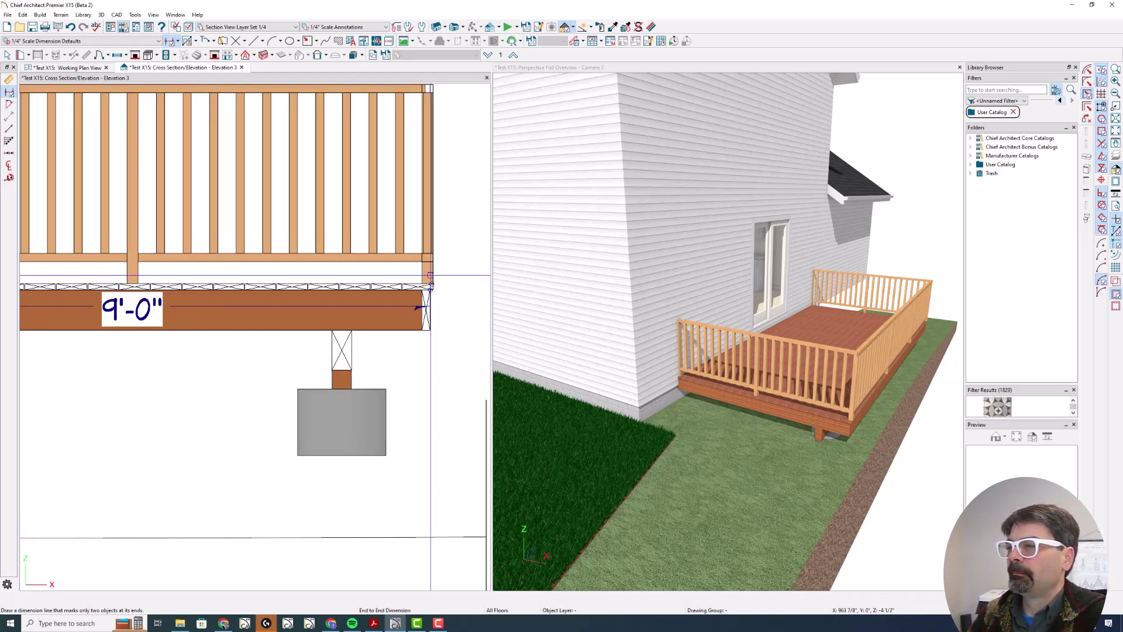
{"action": "scroll", "coordinate": [430, 287], "scroll_direction": "up", "scroll_amount": 1}
{"action": "scroll", "coordinate": [430, 287], "scroll_direction": "up", "scroll_amount": 2}
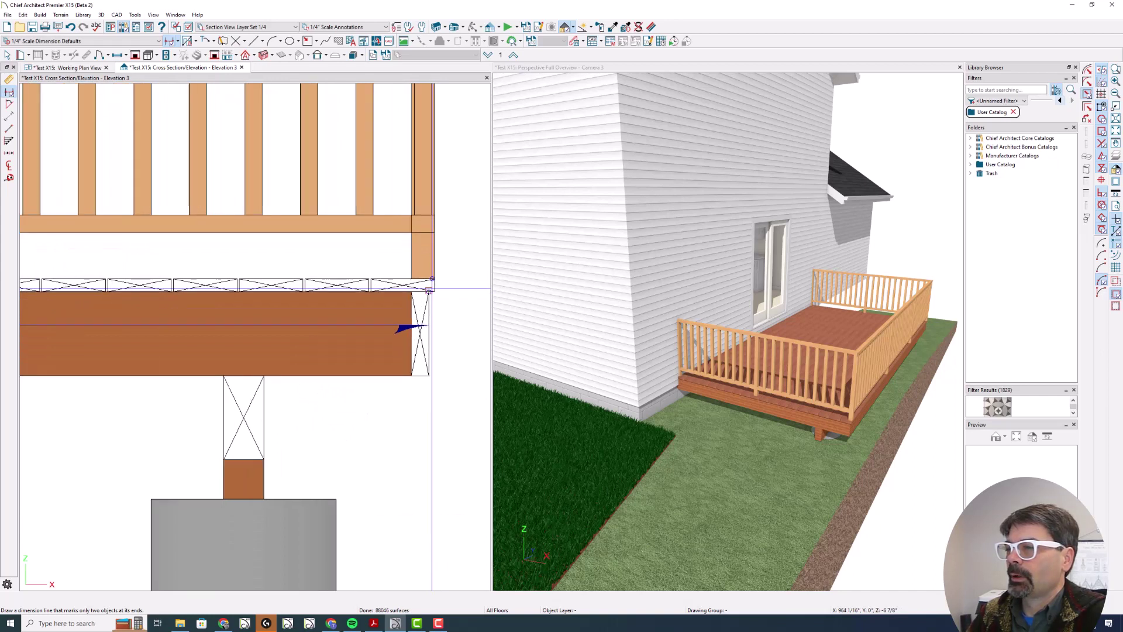
{"action": "key", "text": "l"}
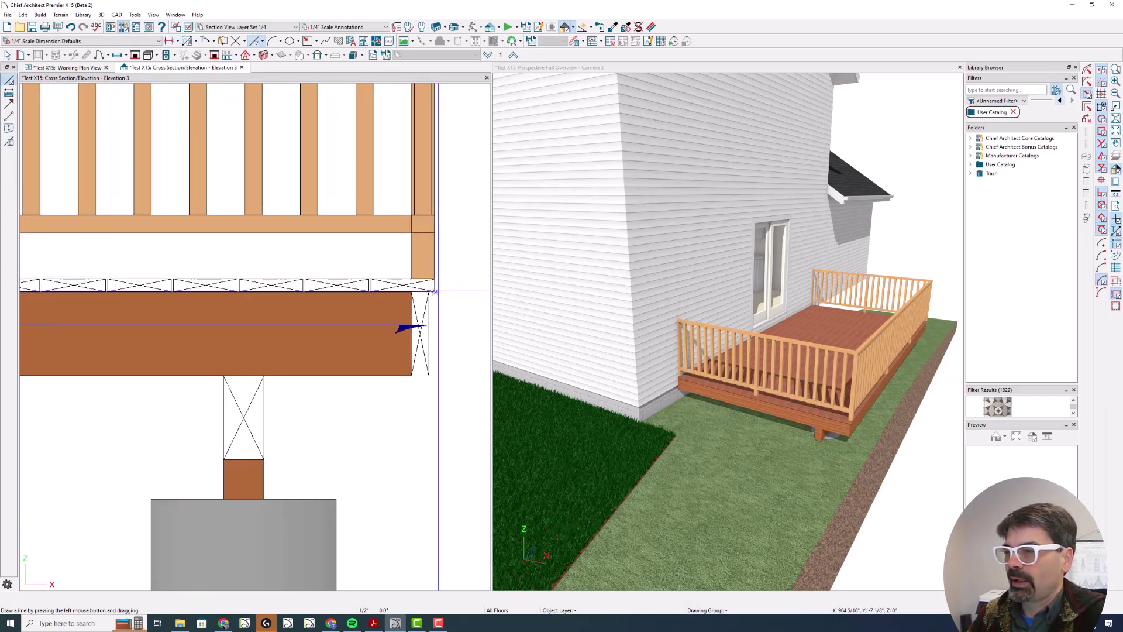
Step: Change the deck railing's thickness to 4" in the deck plan
{"action": "left_click", "coordinate": [76, 68]}
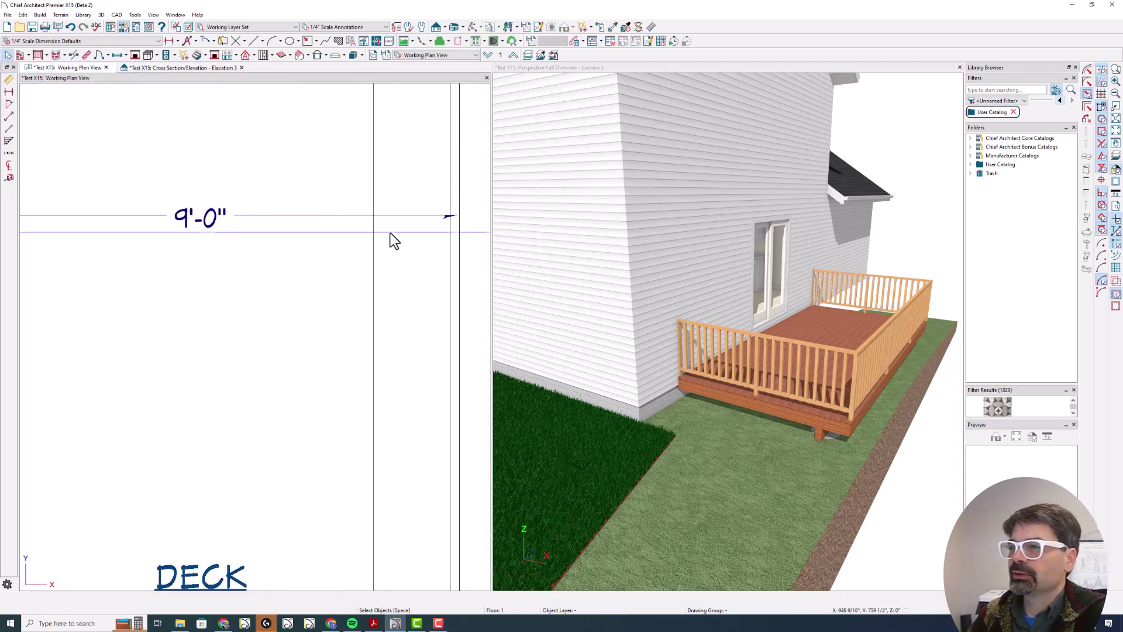
{"action": "double_click", "coordinate": [452, 236]}
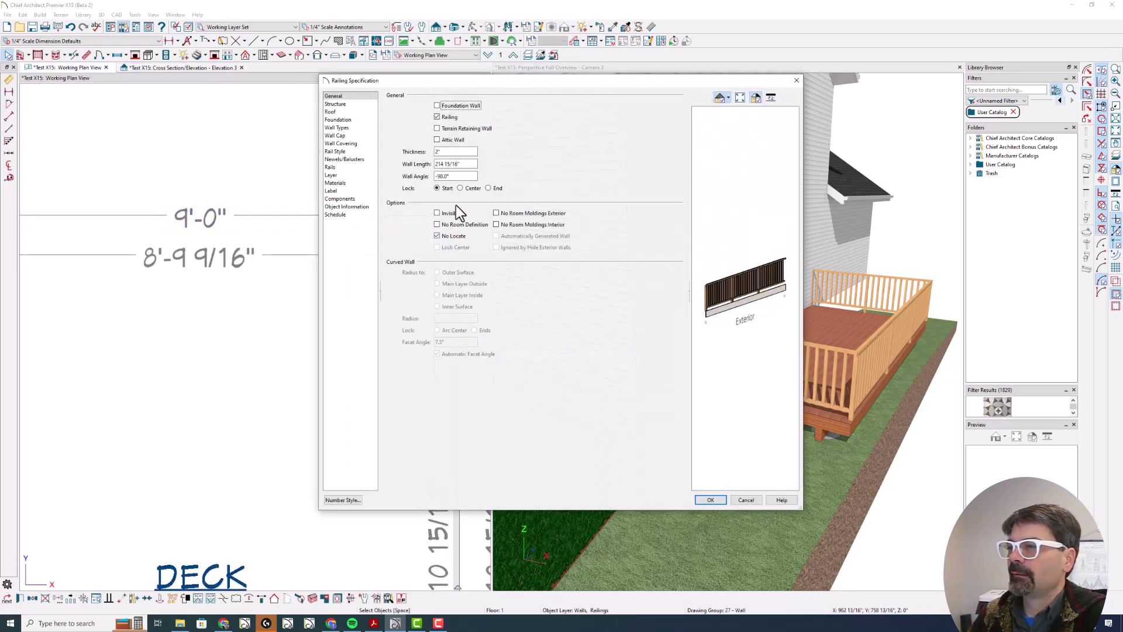
{"action": "double_click", "coordinate": [455, 152]}
{"action": "type", "text": "4"}
{"action": "key", "text": "Return"}
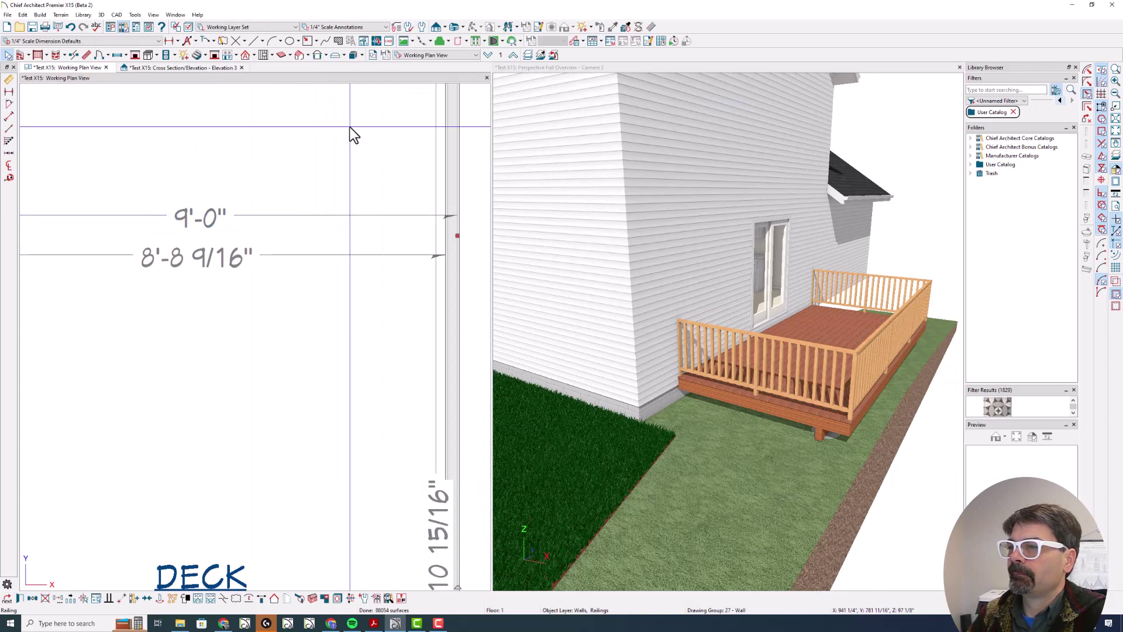
{"action": "left_click", "coordinate": [349, 128]}
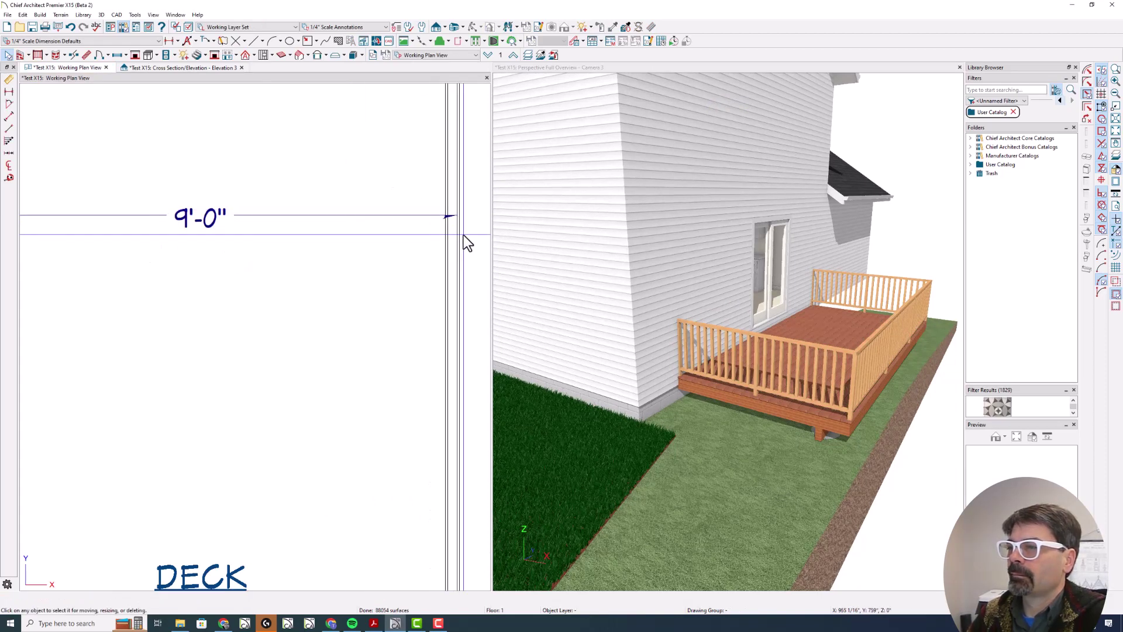
Step: Compare the railing in the cross-section elevation and the deck plan
{"action": "scroll", "coordinate": [466, 242], "scroll_direction": "down", "scroll_amount": 3}
{"action": "scroll", "coordinate": [466, 242], "scroll_direction": "up", "scroll_amount": 4}
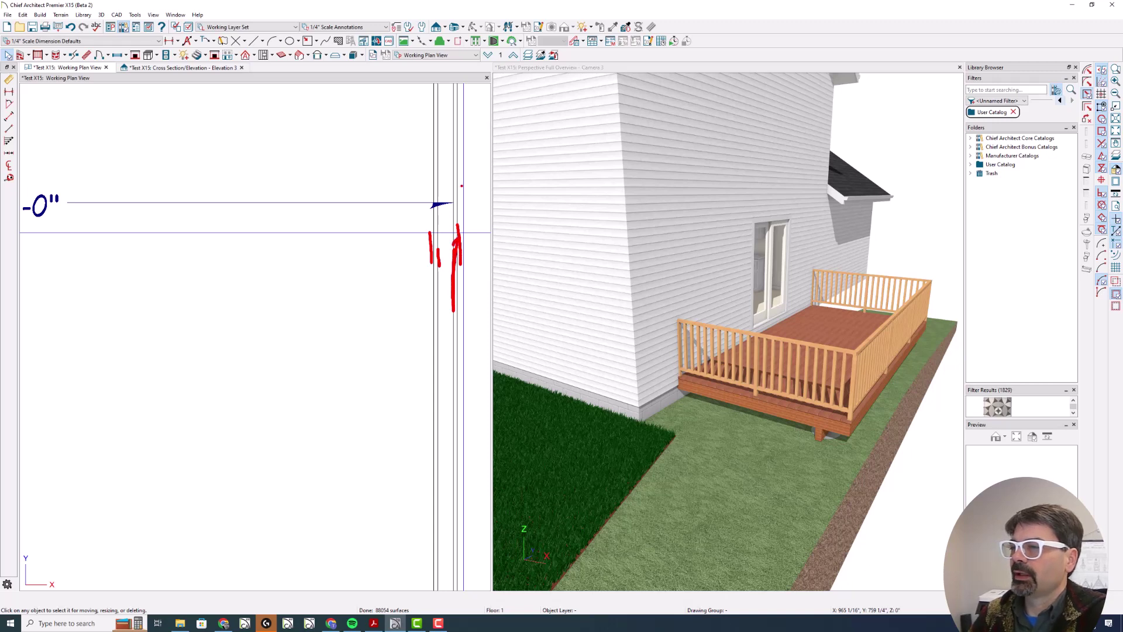
{"action": "left_click", "coordinate": [187, 68]}
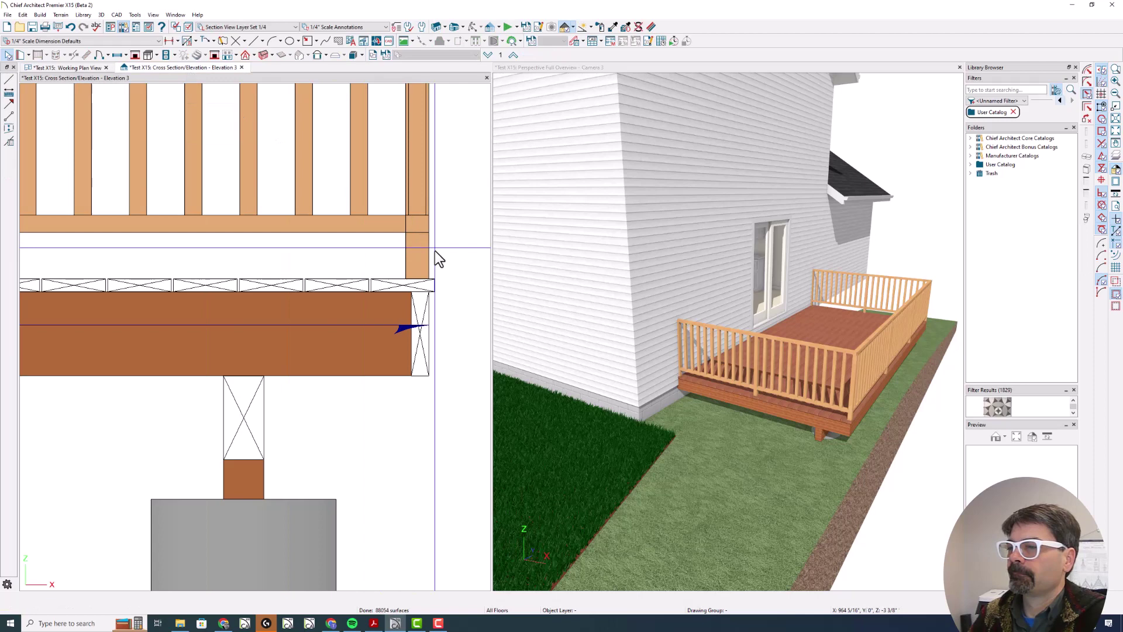
{"action": "left_click", "coordinate": [81, 68]}
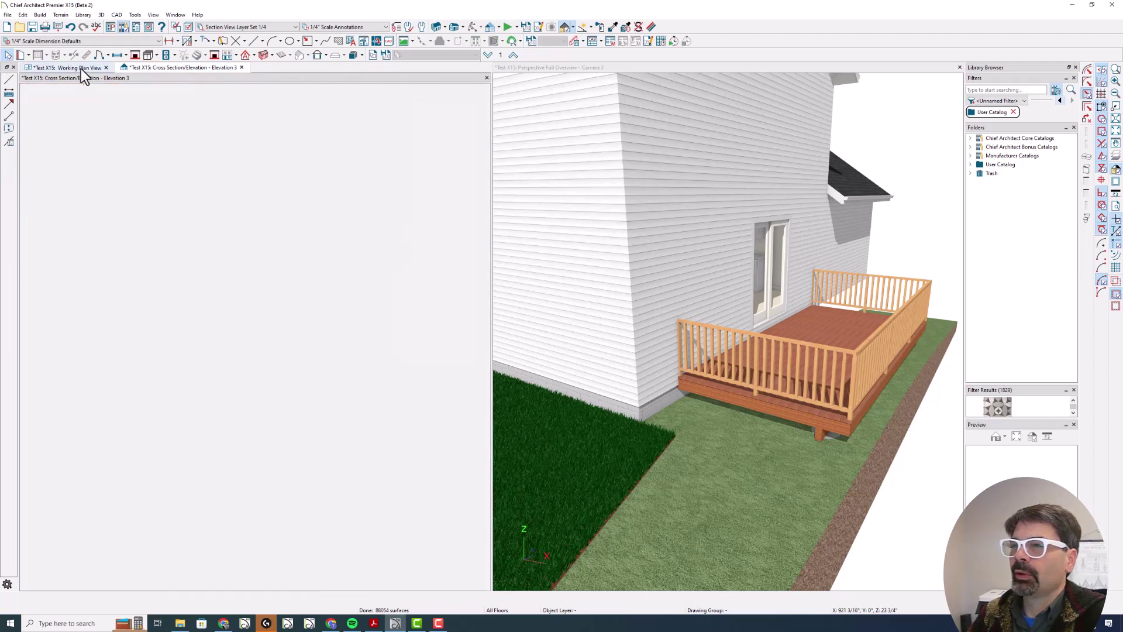
Step: Review the railing's Rail Style settings, then zoom in on the cross-section elevation
{"action": "double_click", "coordinate": [442, 170]}
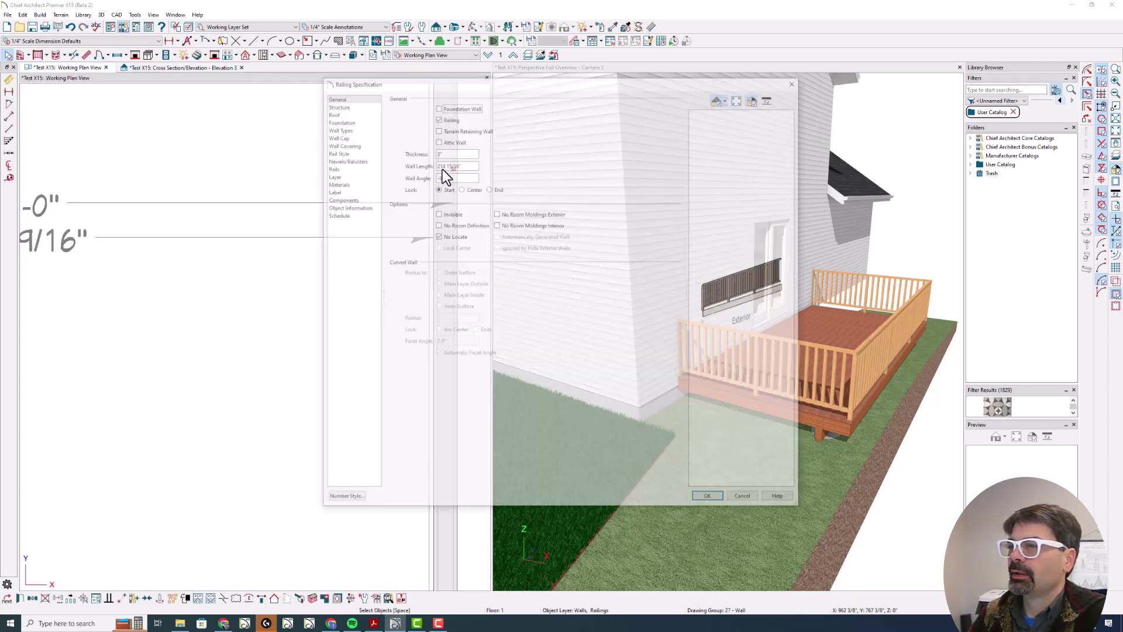
{"action": "left_click", "coordinate": [336, 151]}
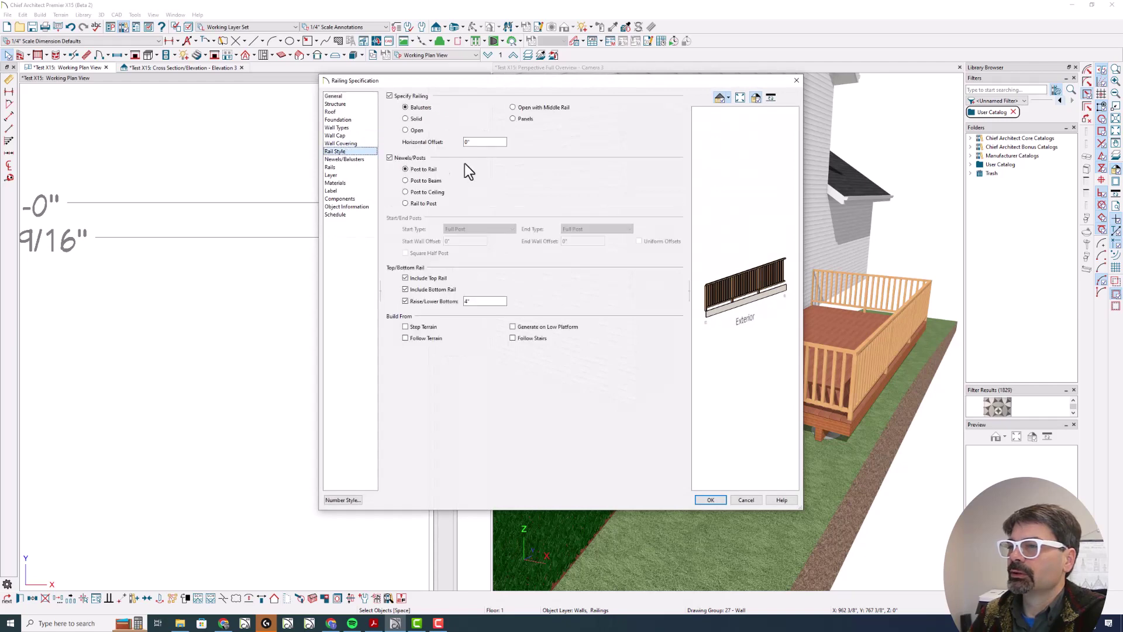
{"action": "key", "text": "Return"}
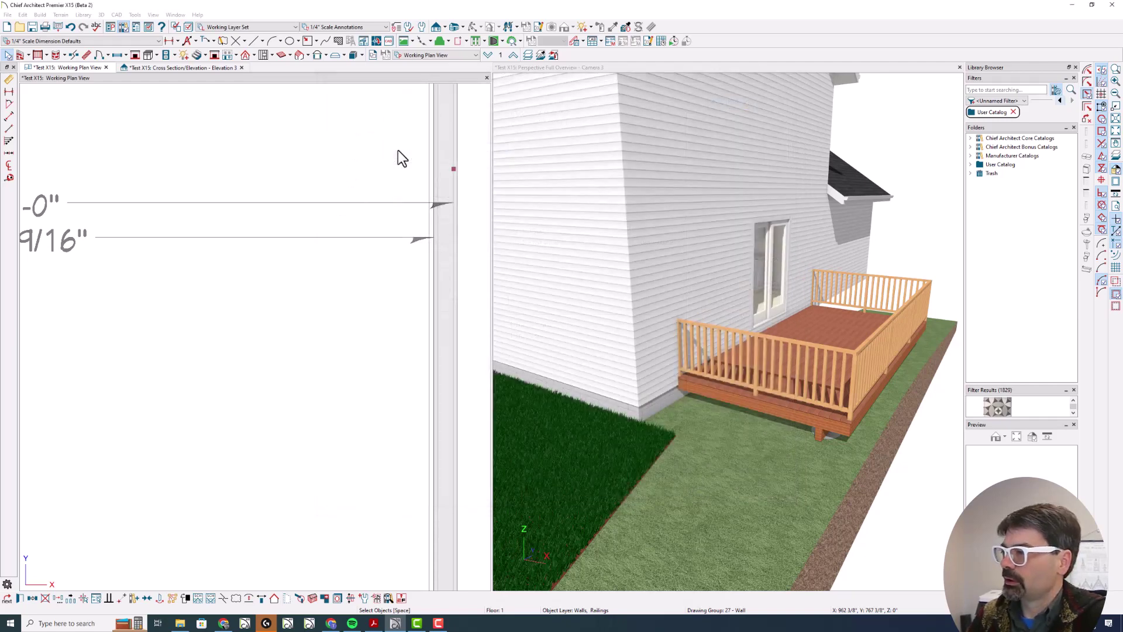
{"action": "left_click", "coordinate": [198, 69]}
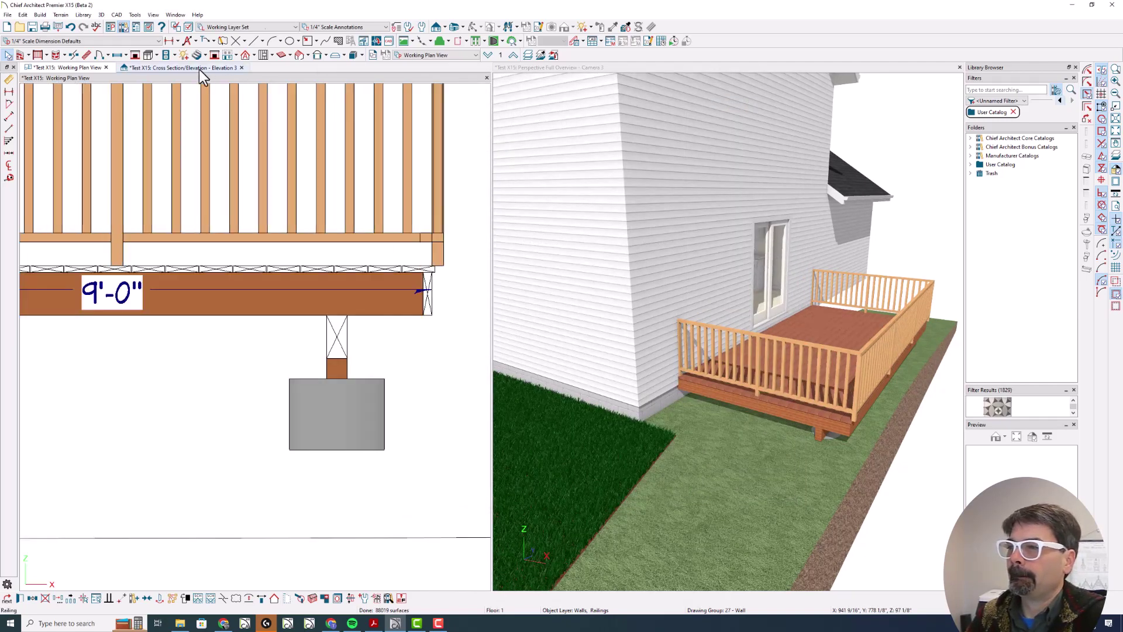
{"action": "scroll", "coordinate": [441, 272], "scroll_direction": "up", "scroll_amount": 3}
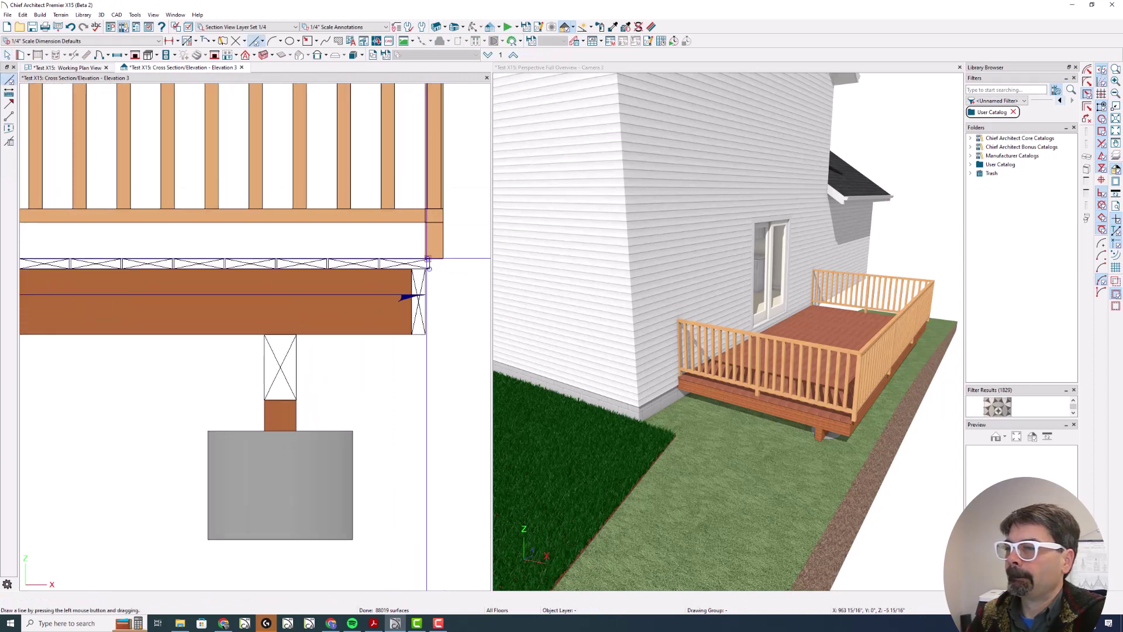
{"action": "scroll", "coordinate": [430, 245], "scroll_direction": "up", "scroll_amount": 1}
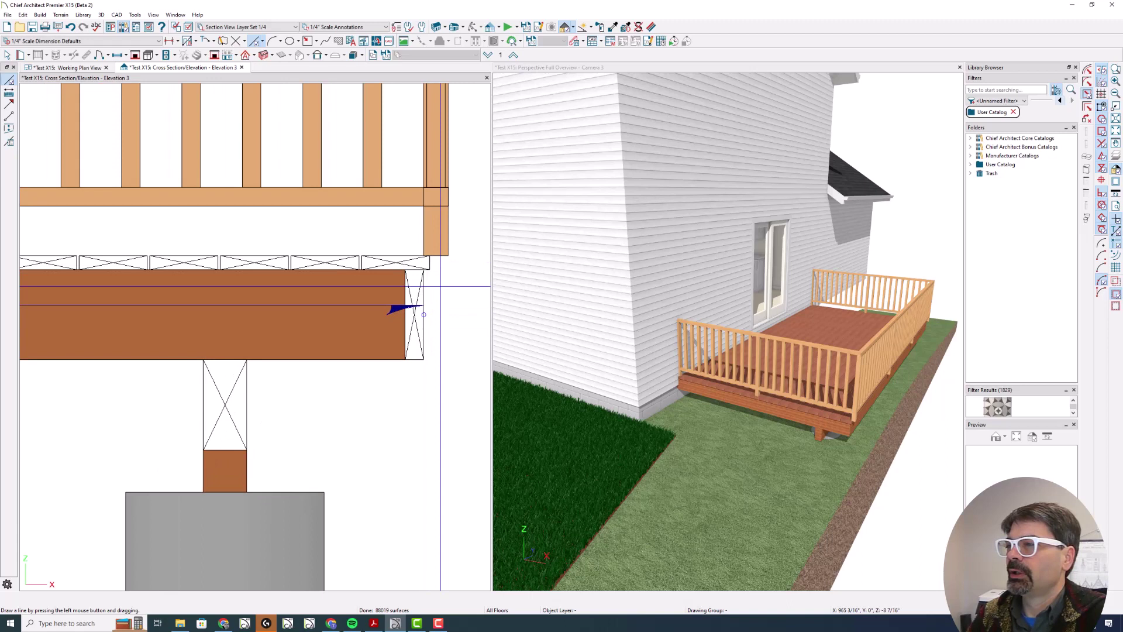
{"action": "scroll", "coordinate": [428, 270], "scroll_direction": "up", "scroll_amount": 1}
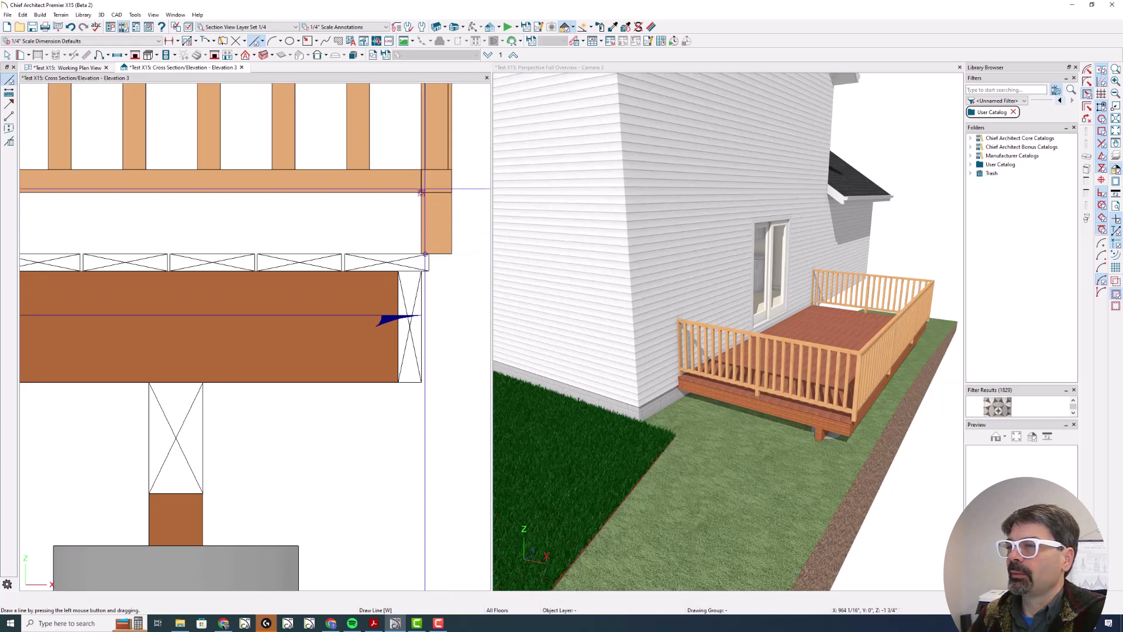
{"action": "scroll", "coordinate": [422, 170], "scroll_direction": "up", "scroll_amount": 1}
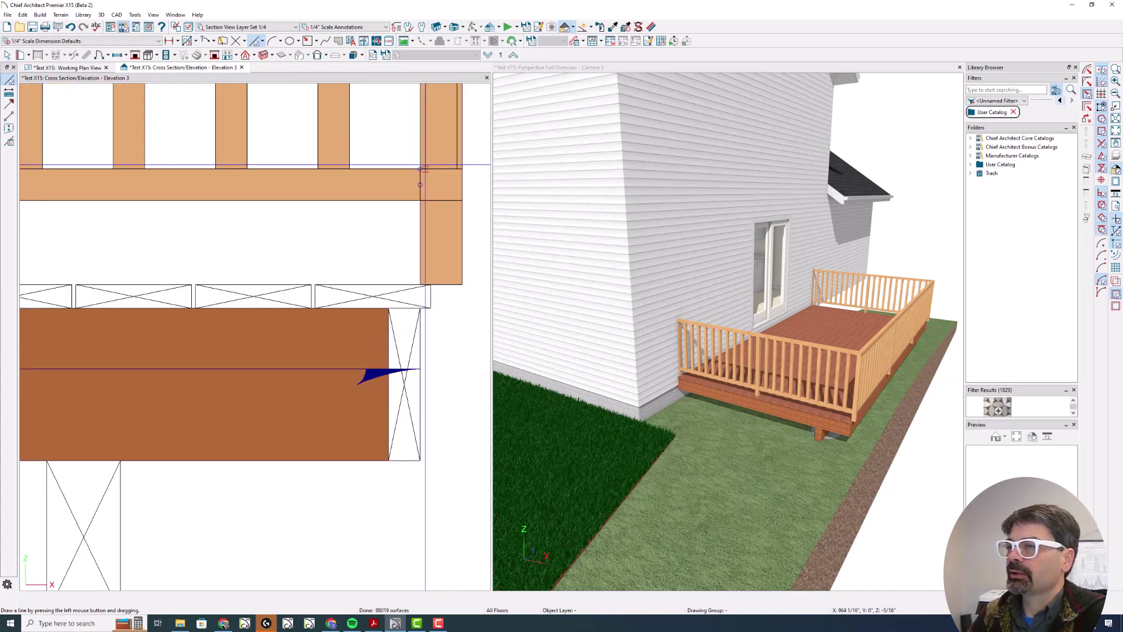
{"action": "left_click", "coordinate": [70, 67]}
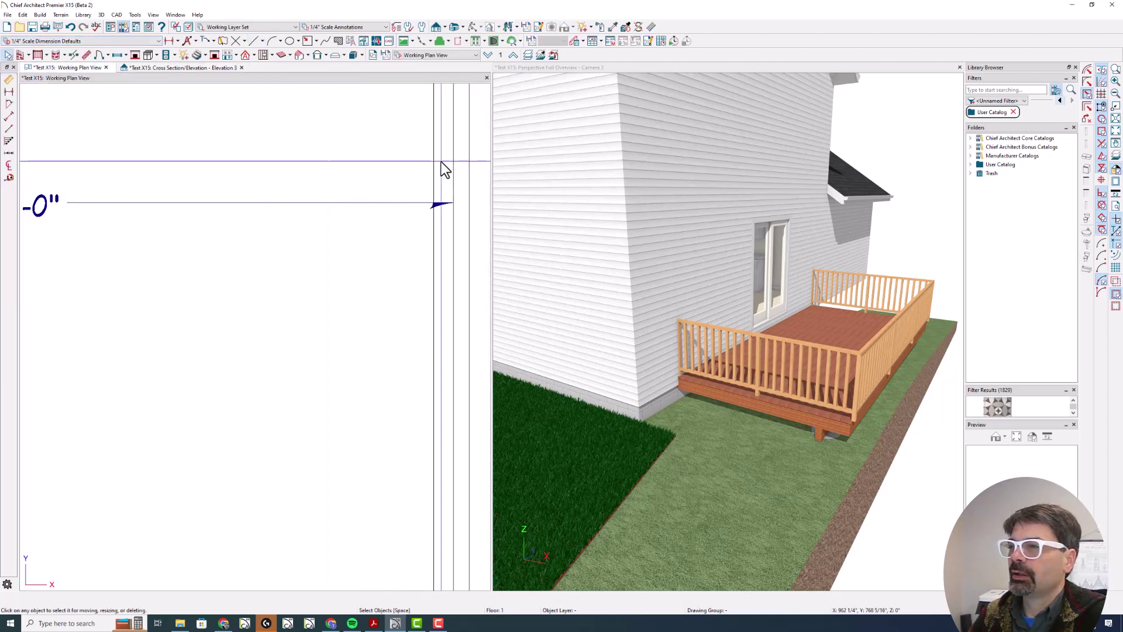
Step: Enter a negative horizontal offset on the deck railing's Rail Style page
{"action": "left_click", "coordinate": [455, 153]}
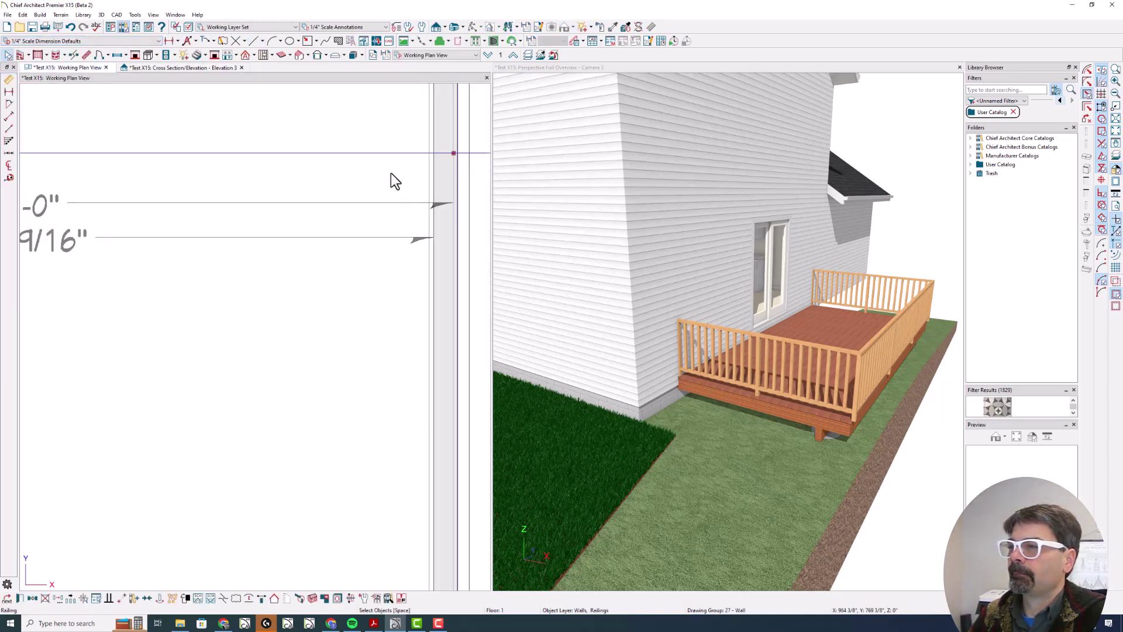
{"action": "key", "text": "Return"}
{"action": "left_click", "coordinate": [344, 159]}
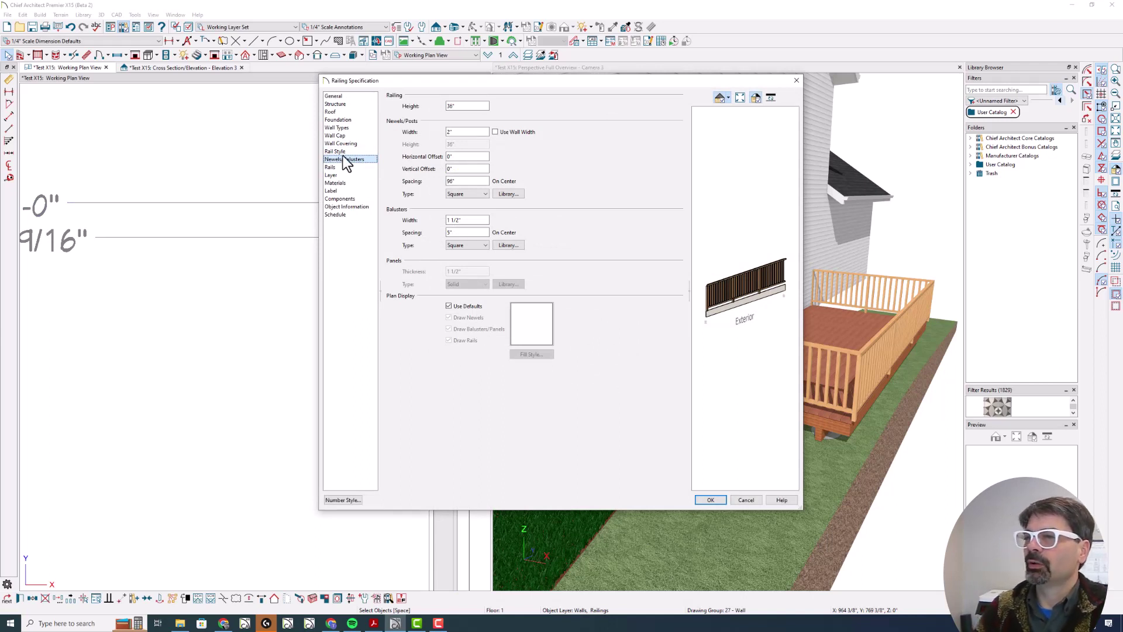
{"action": "left_click", "coordinate": [345, 151]}
{"action": "left_click_drag", "start_coordinate": [494, 142], "coordinate": [459, 146]}
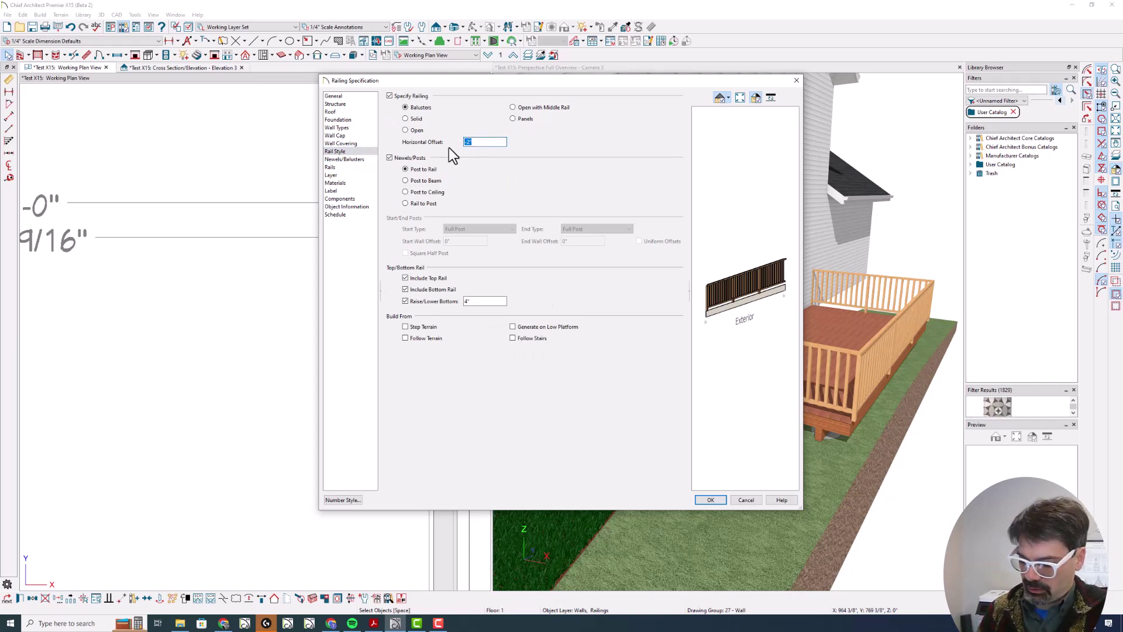
{"action": "type", "text": "-1.5"}
{"action": "key", "text": "Return"}
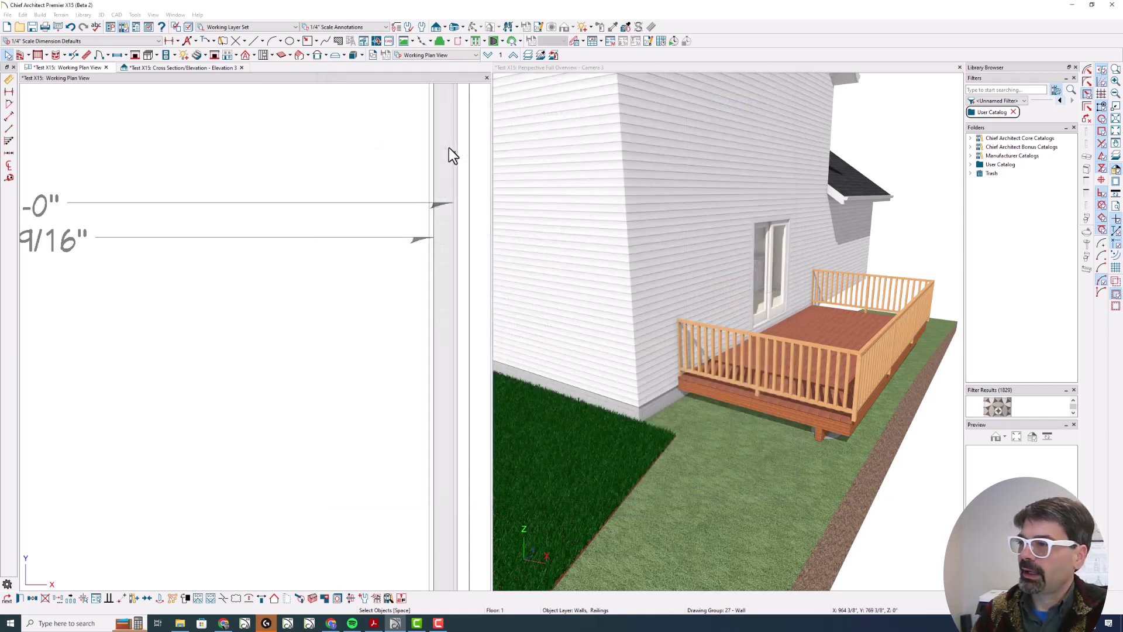
Step: Draw a reference line from the beam corner in Elevation 3, then set railing horizontal offset to -1 1/4"
{"action": "left_click", "coordinate": [214, 72]}
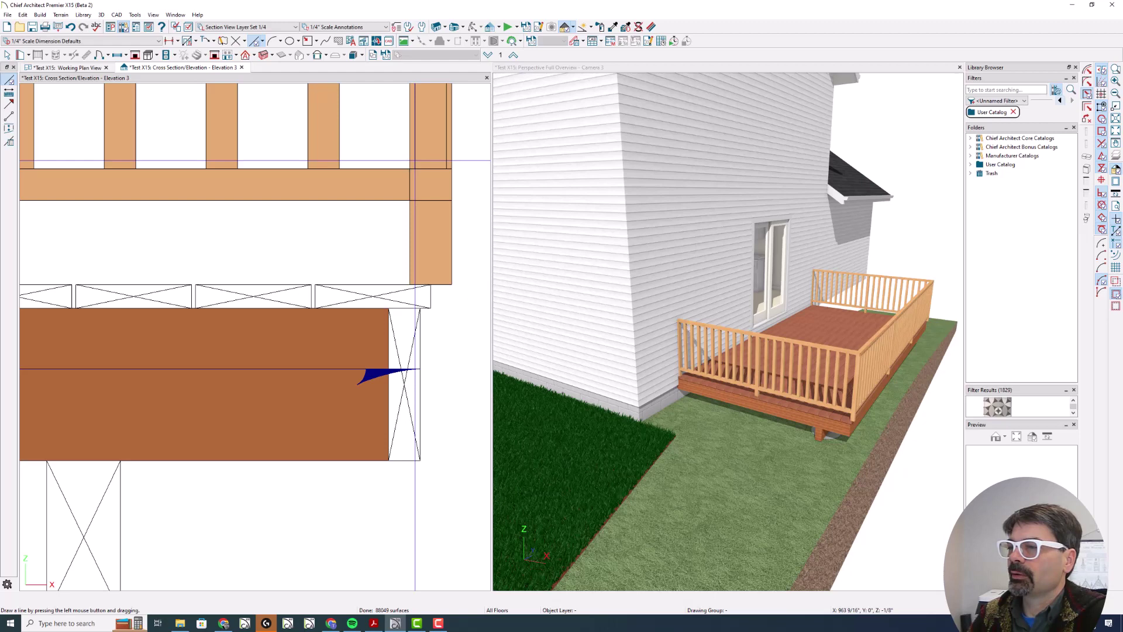
{"action": "left_click_drag", "start_coordinate": [419, 307], "coordinate": [412, 335]}
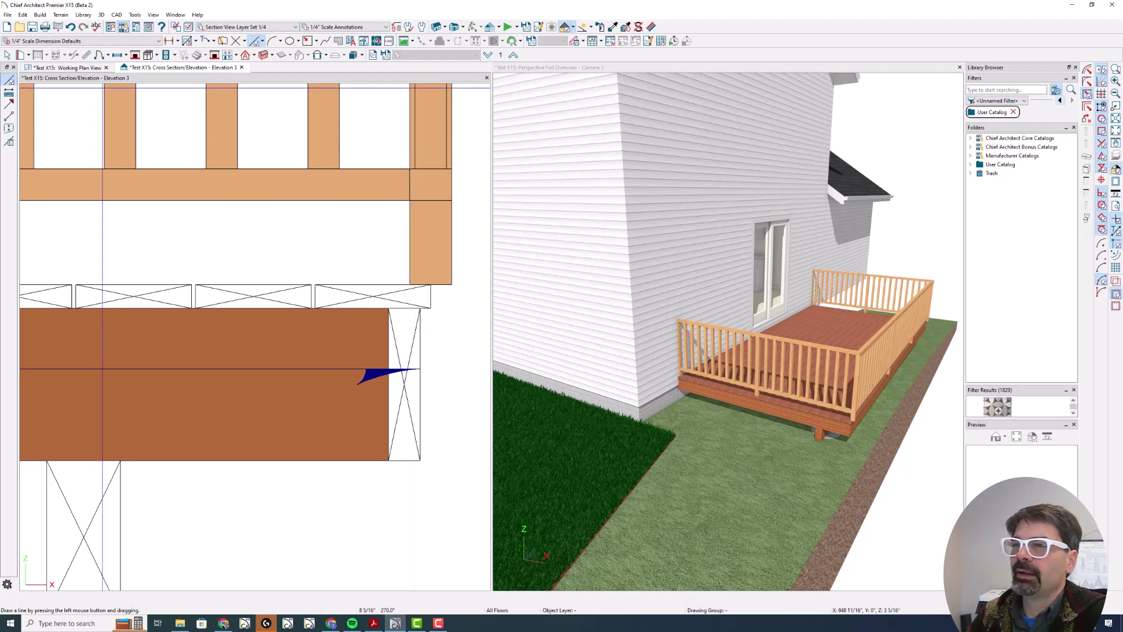
{"action": "left_click", "coordinate": [76, 66]}
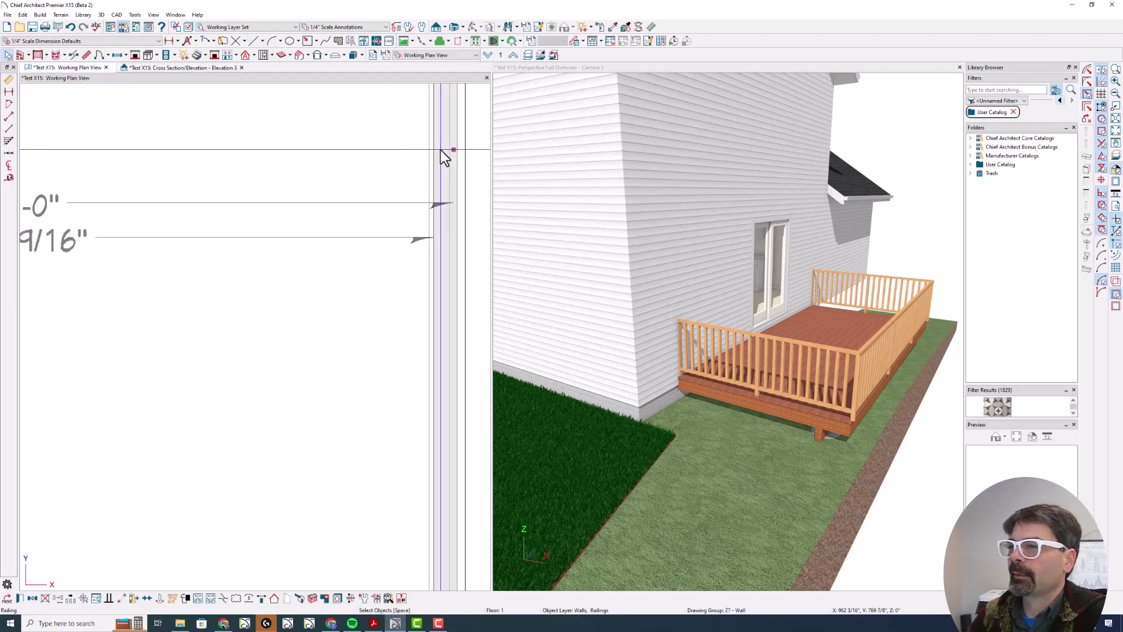
{"action": "double_click", "coordinate": [440, 150]}
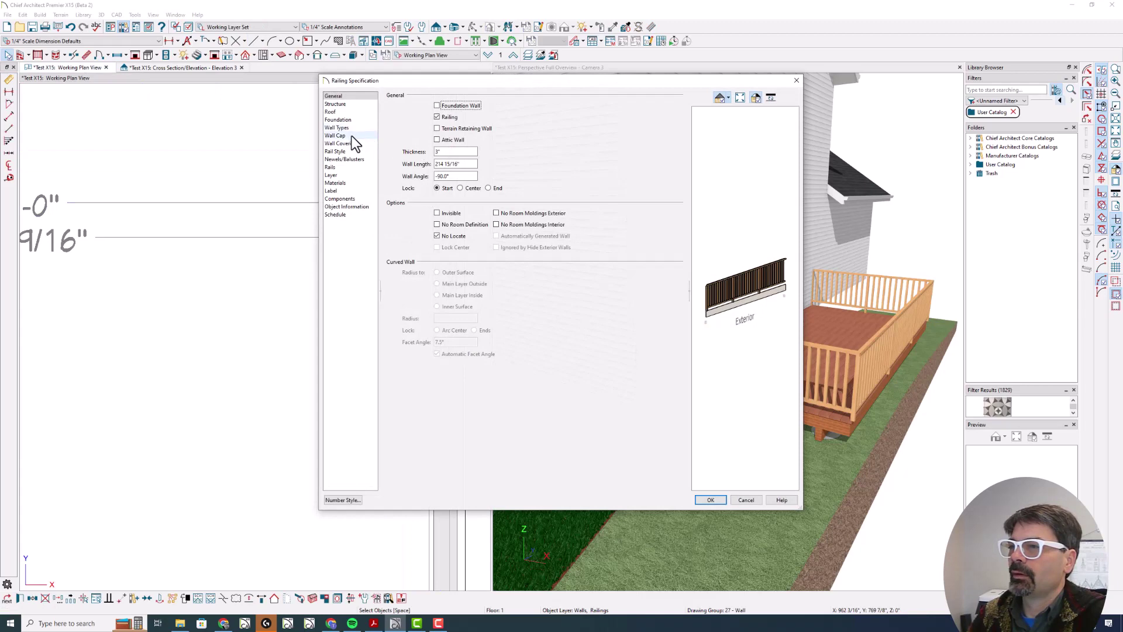
{"action": "left_click", "coordinate": [354, 151]}
{"action": "left_click", "coordinate": [475, 142]}
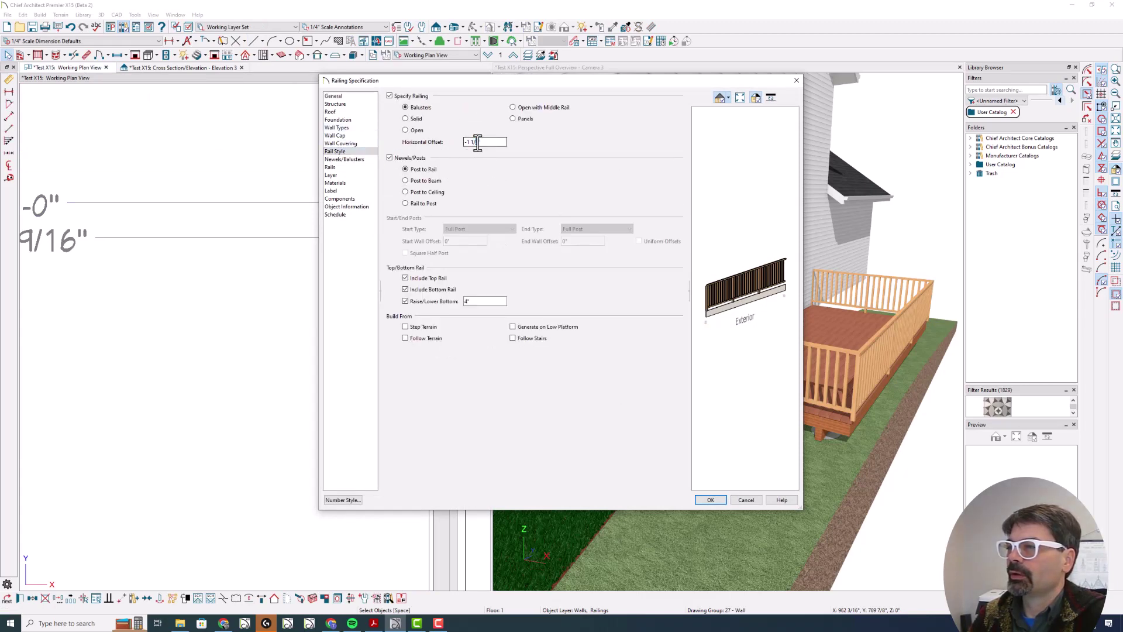
{"action": "type", "text": "-1 1/"}
{"action": "key", "text": "Return"}
Step: Check the railing alignment in Elevation 3 and review its Rail Style settings
{"action": "left_click", "coordinate": [184, 67]}
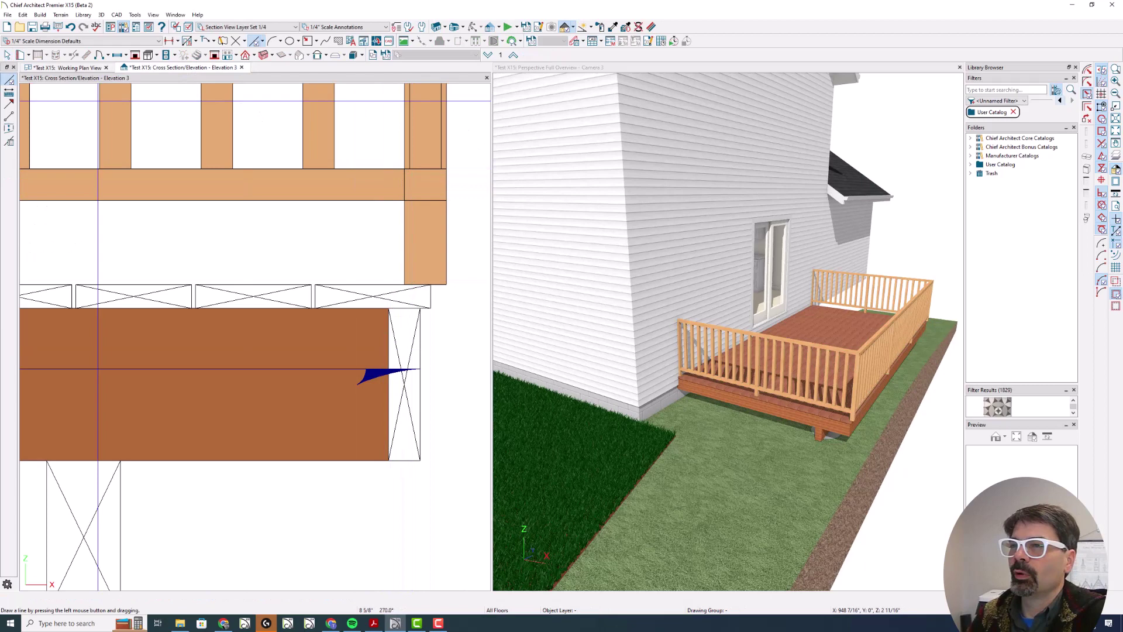
{"action": "left_click", "coordinate": [79, 69]}
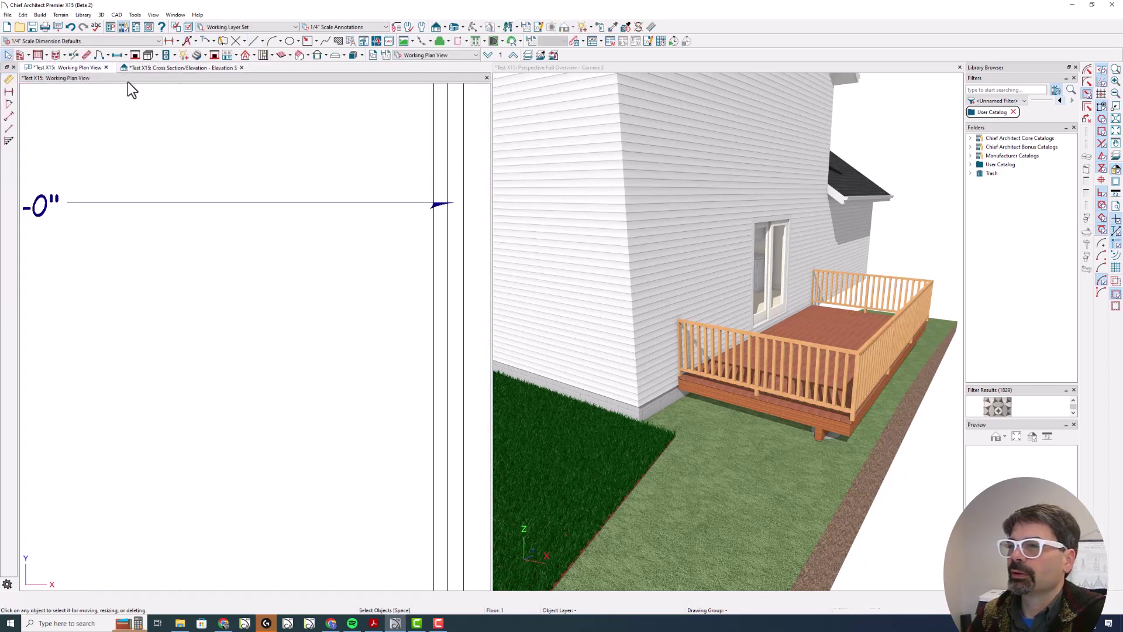
{"action": "double_click", "coordinate": [447, 151]}
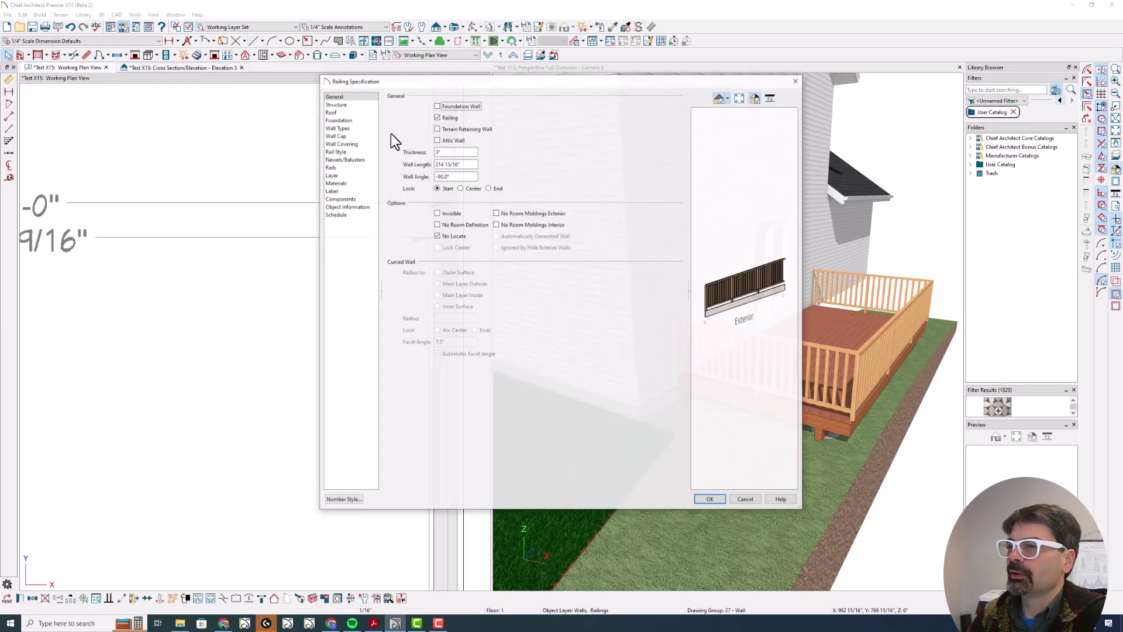
{"action": "left_click", "coordinate": [335, 151]}
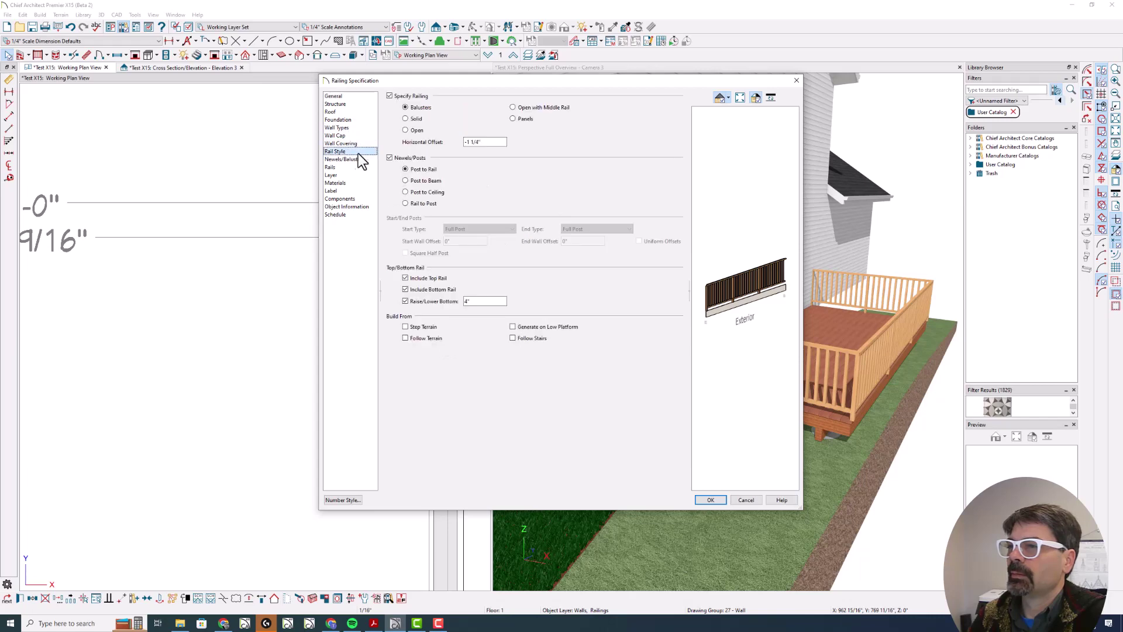
{"action": "key", "text": "Return"}
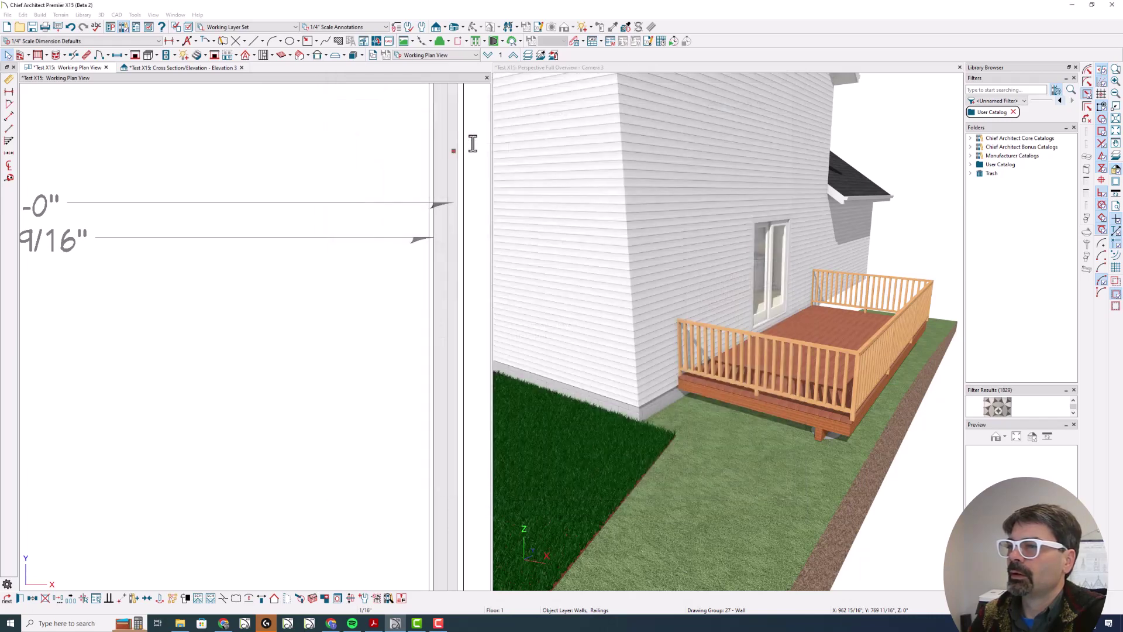
Step: Draw a reference line down the beam's right edge in Elevation 3 and select the deck railing
{"action": "left_click", "coordinate": [187, 69]}
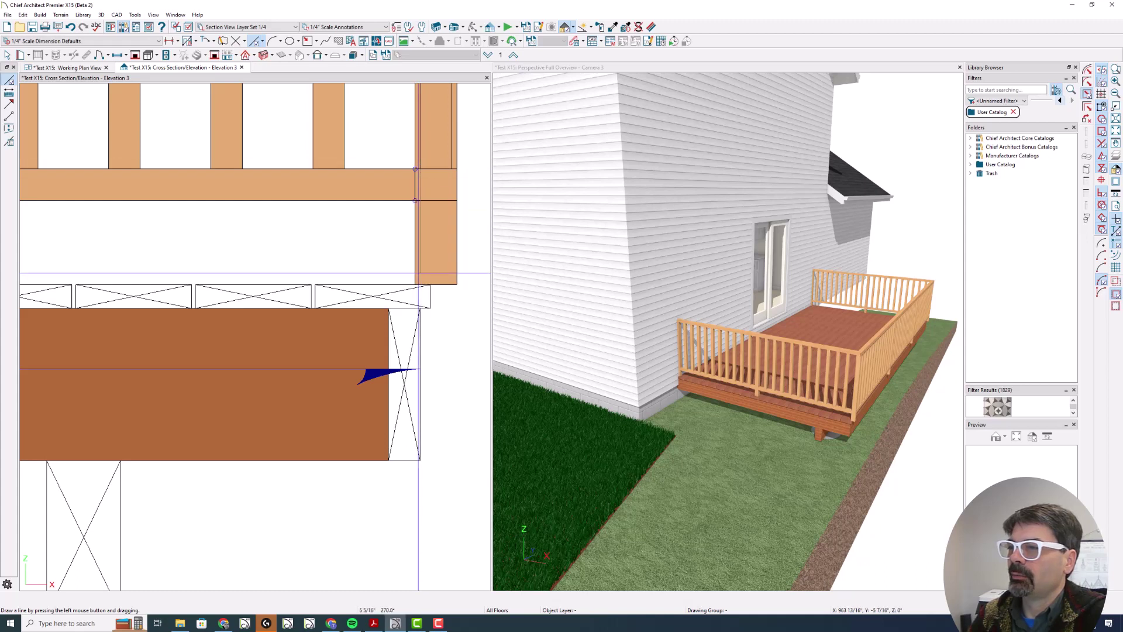
{"action": "mouse_move", "coordinate": [420, 384]}
{"action": "left_mouse_down"}
{"action": "mouse_move", "coordinate": [421, 439]}
{"action": "mouse_move", "coordinate": [421, 412]}
{"action": "left_mouse_up"}
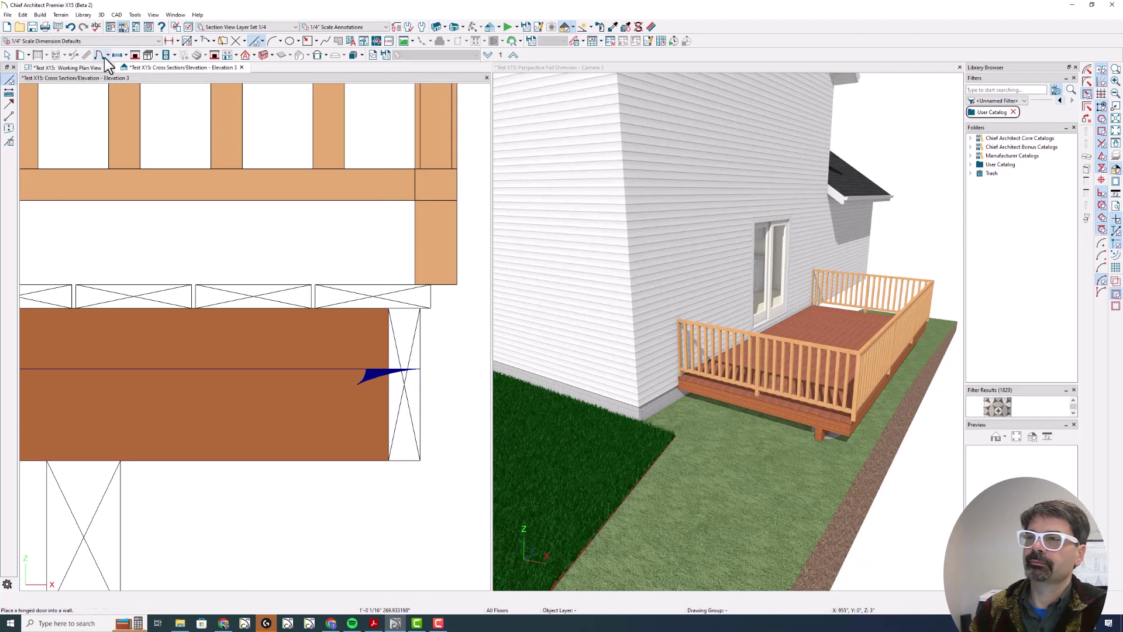
{"action": "left_click", "coordinate": [76, 67]}
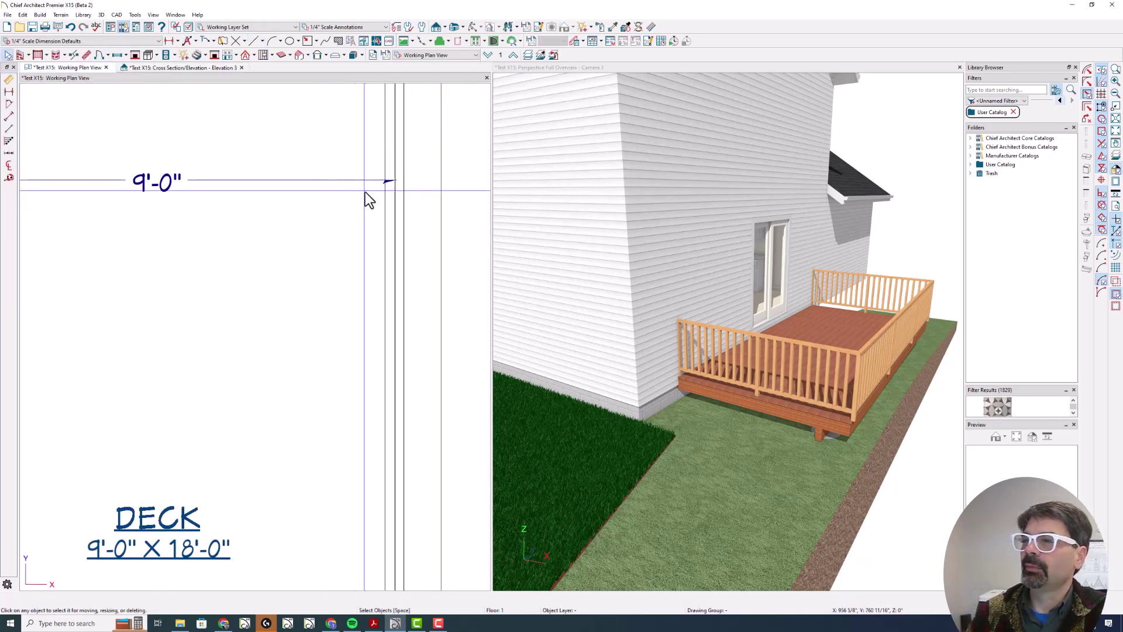
{"action": "scroll", "coordinate": [394, 240], "scroll_direction": "down", "scroll_amount": 3}
{"action": "left_click", "coordinate": [394, 240]}
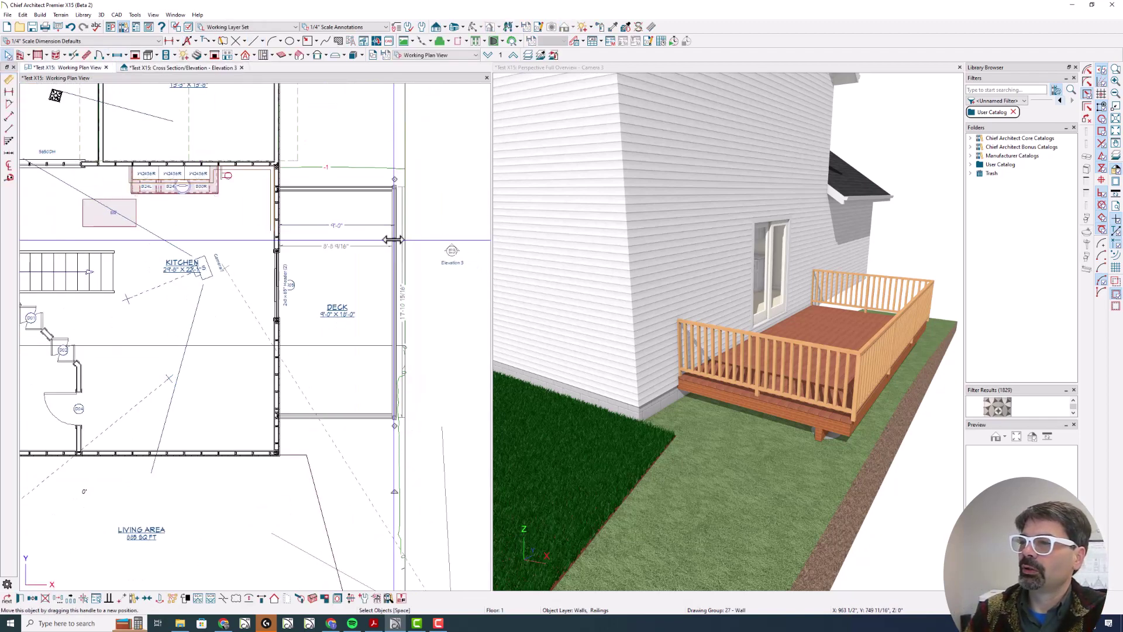
Step: Uncheck Include Bottom Rail and set Raise/Lower Bottom to -6" on the Rail Style page
{"action": "double_click", "coordinate": [393, 239]}
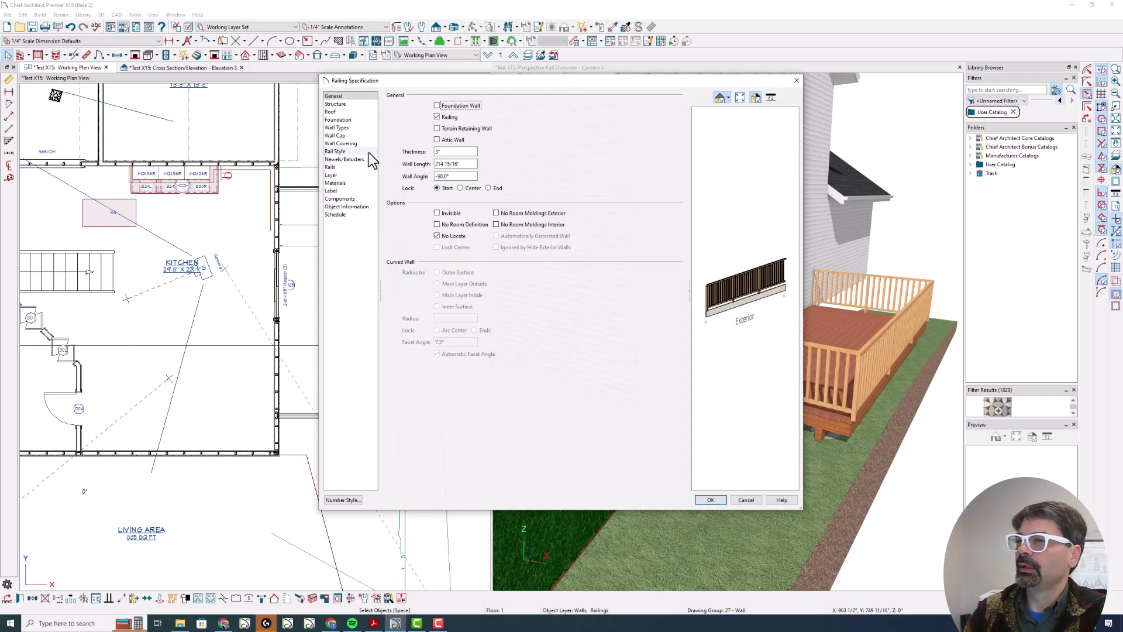
{"action": "left_click", "coordinate": [330, 167]}
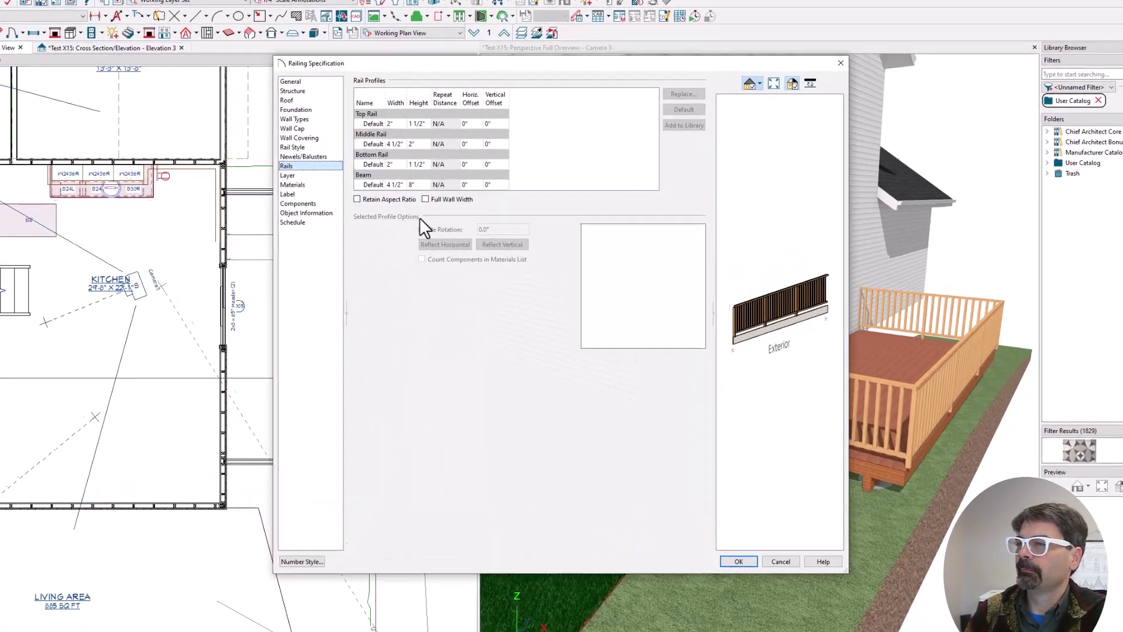
{"action": "left_click", "coordinate": [293, 146]}
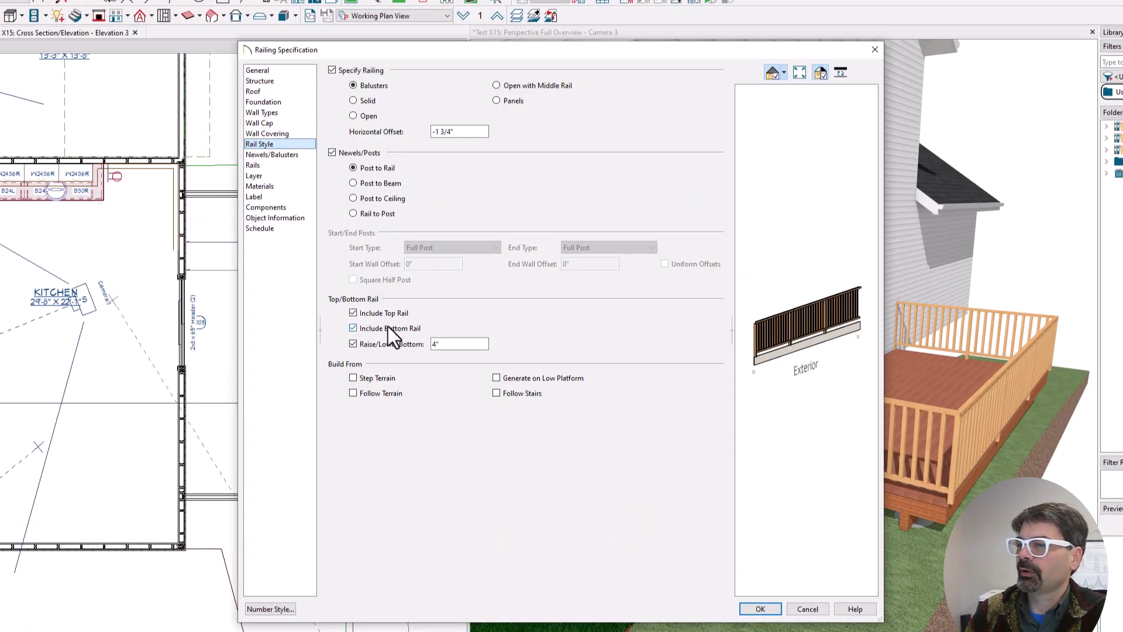
{"action": "left_click", "coordinate": [388, 328]}
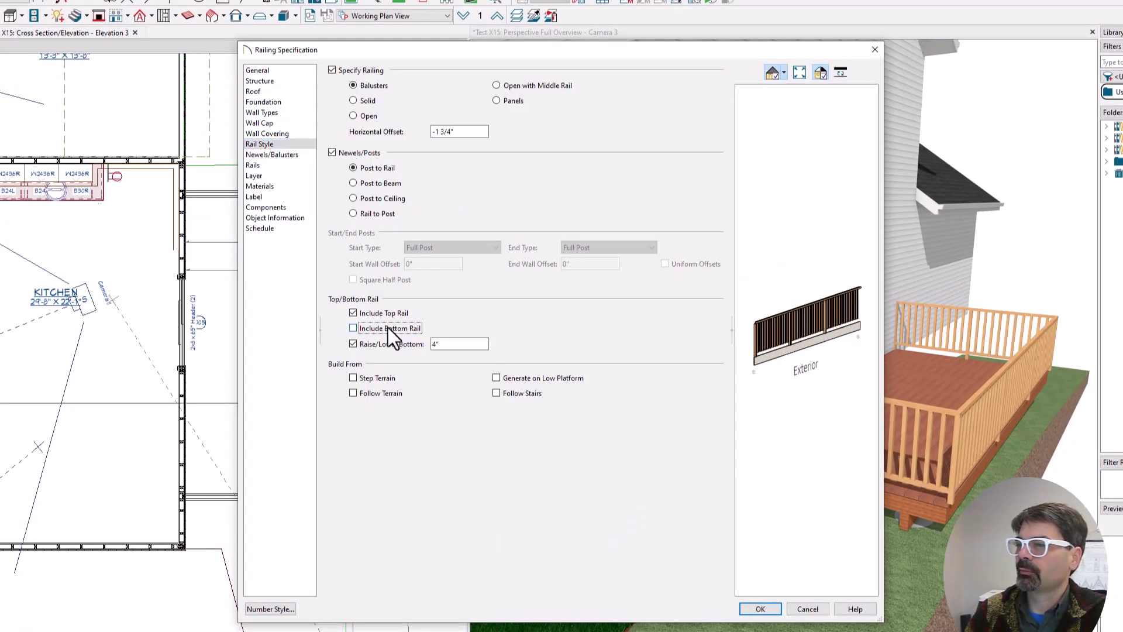
{"action": "double_click", "coordinate": [444, 344]}
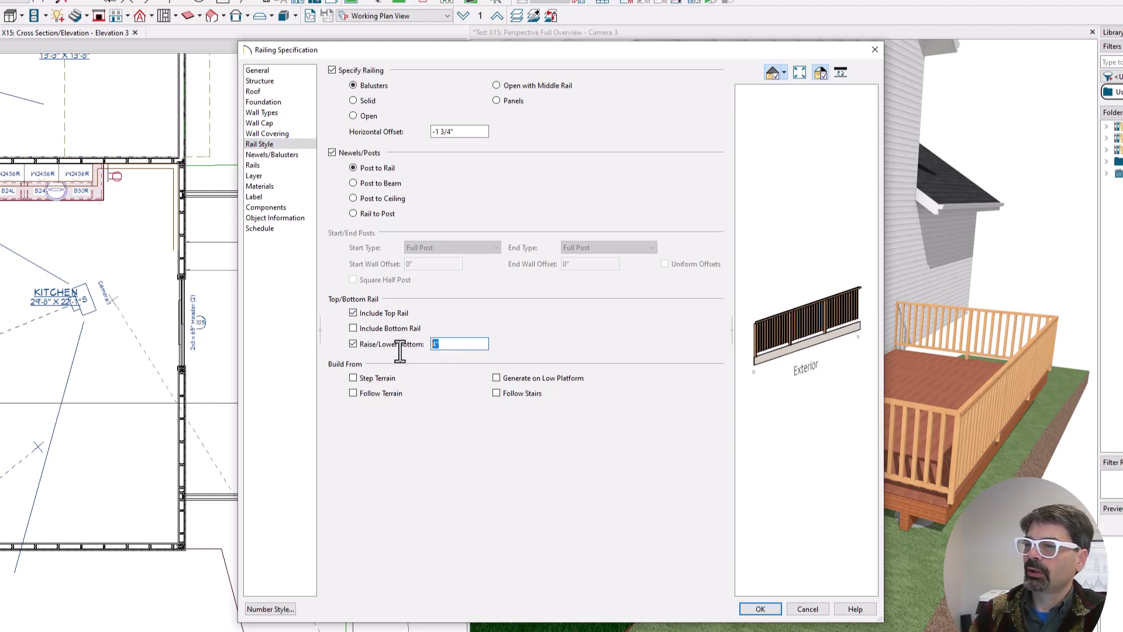
{"action": "left_click", "coordinate": [442, 344]}
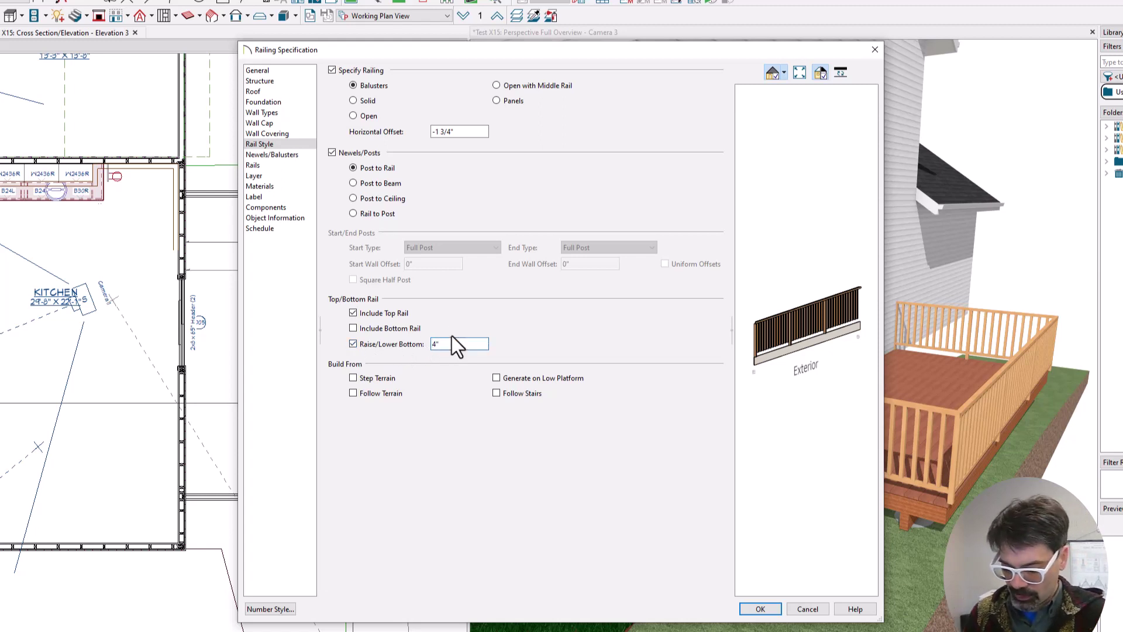
{"action": "double_click", "coordinate": [436, 343]}
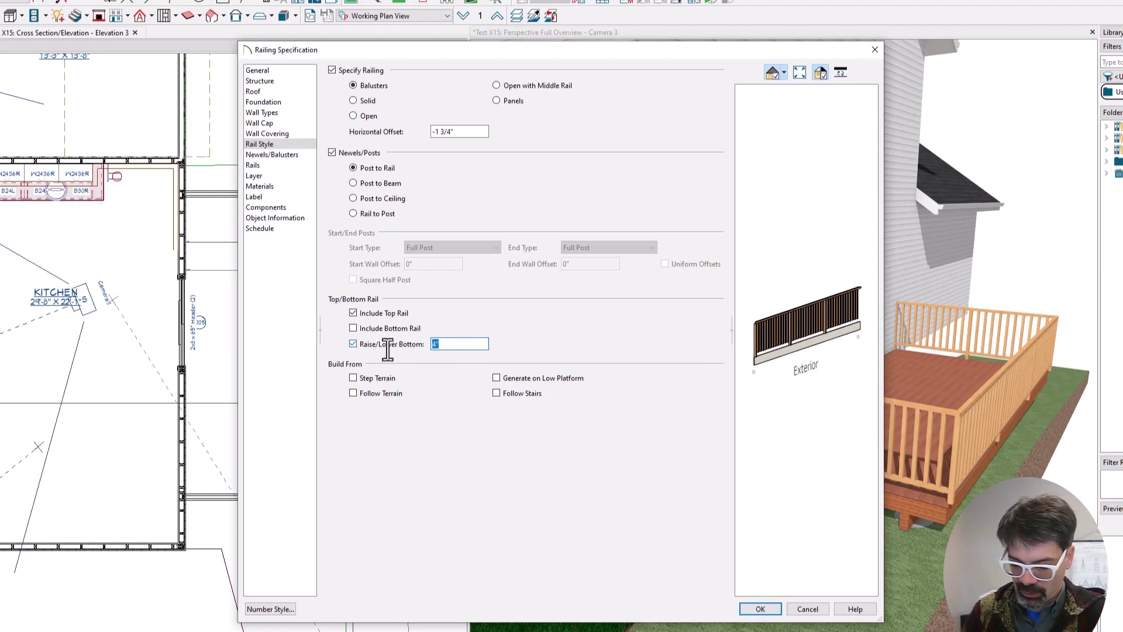
{"action": "key", "text": "Tab"}
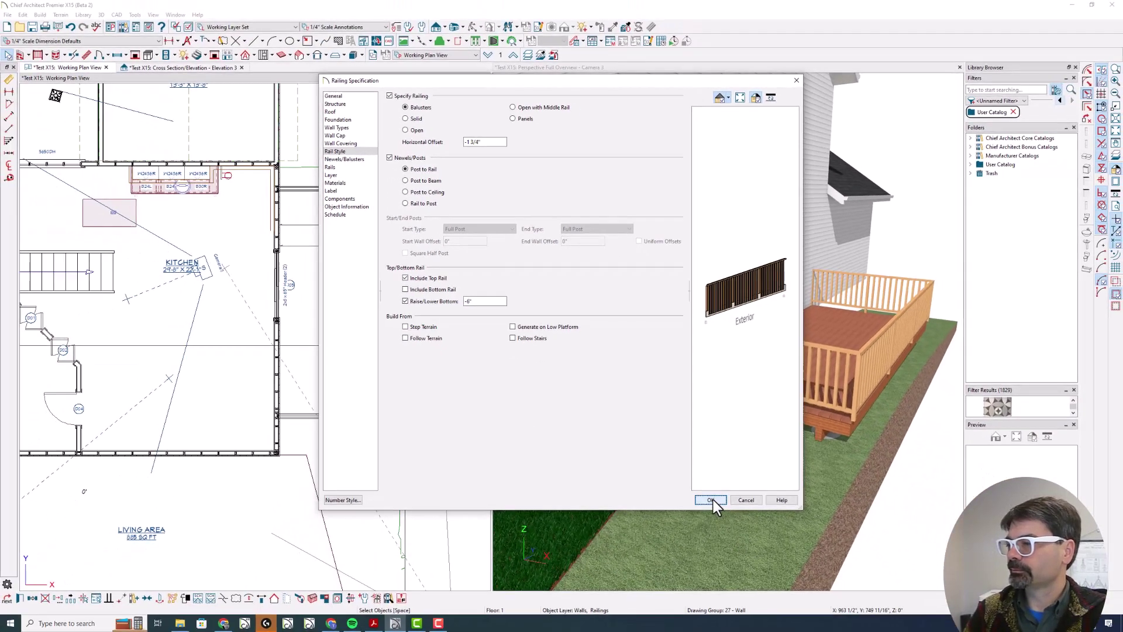
{"action": "left_click", "coordinate": [760, 609]}
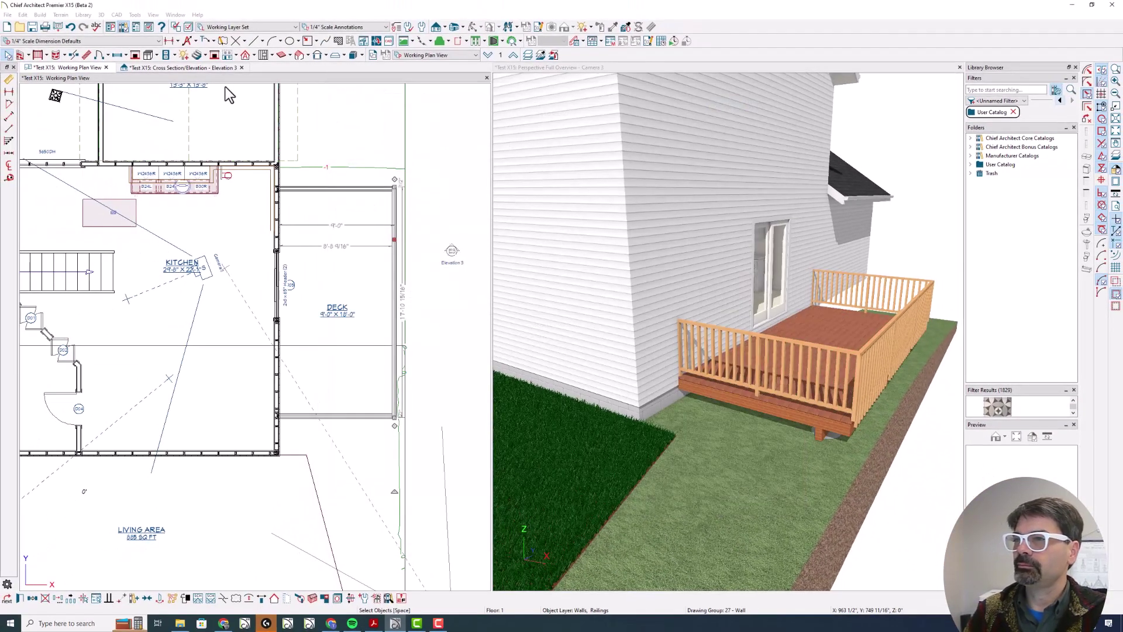
{"action": "left_click", "coordinate": [202, 68]}
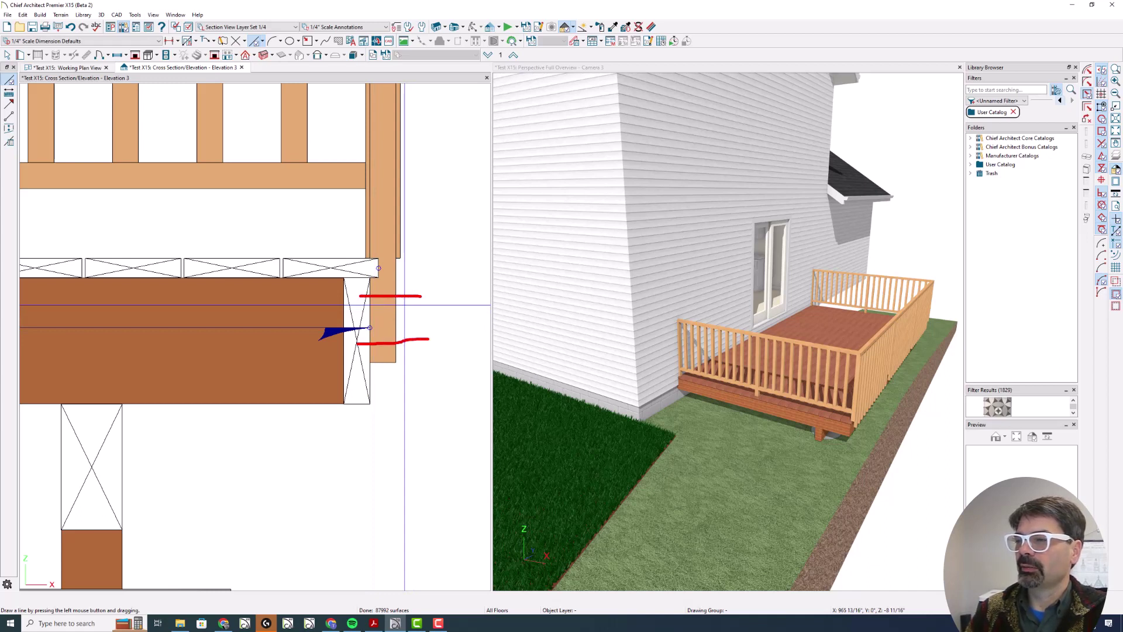
{"action": "key", "text": "Escape"}
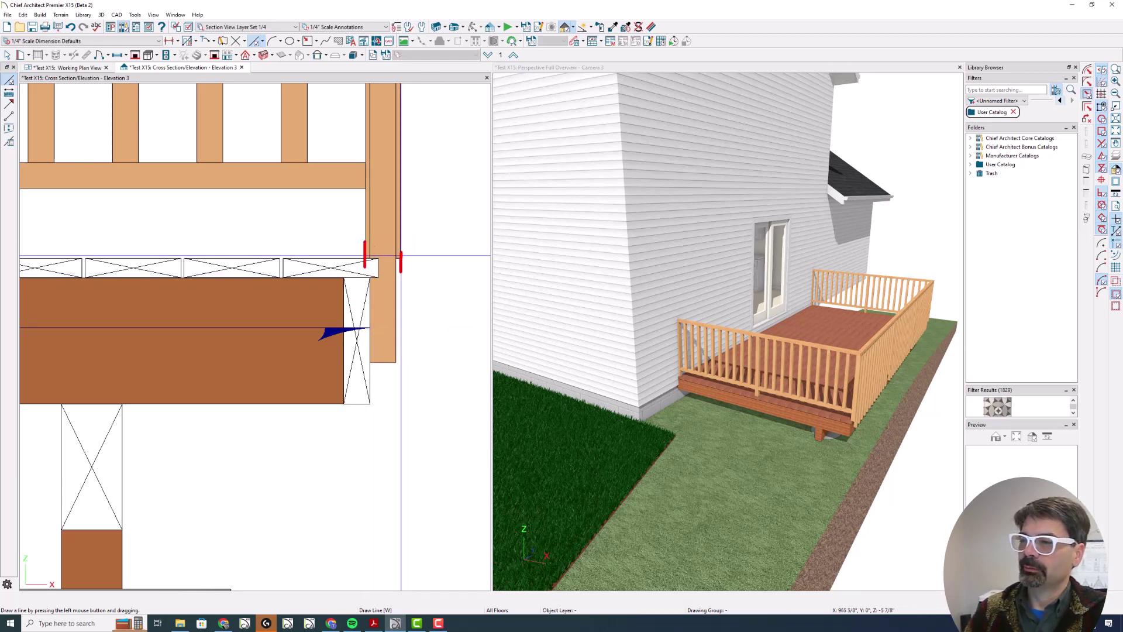
{"action": "left_click", "coordinate": [68, 68]}
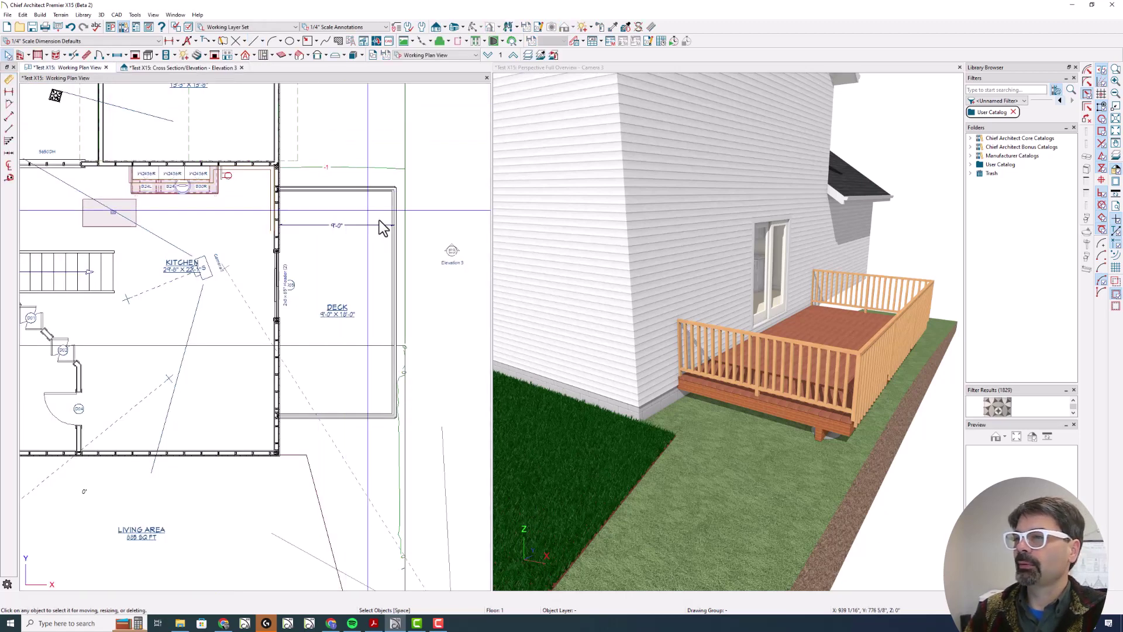
Step: Set the right deck railing's newel width to 3 1/2" and apply the change
{"action": "left_click", "coordinate": [394, 240]}
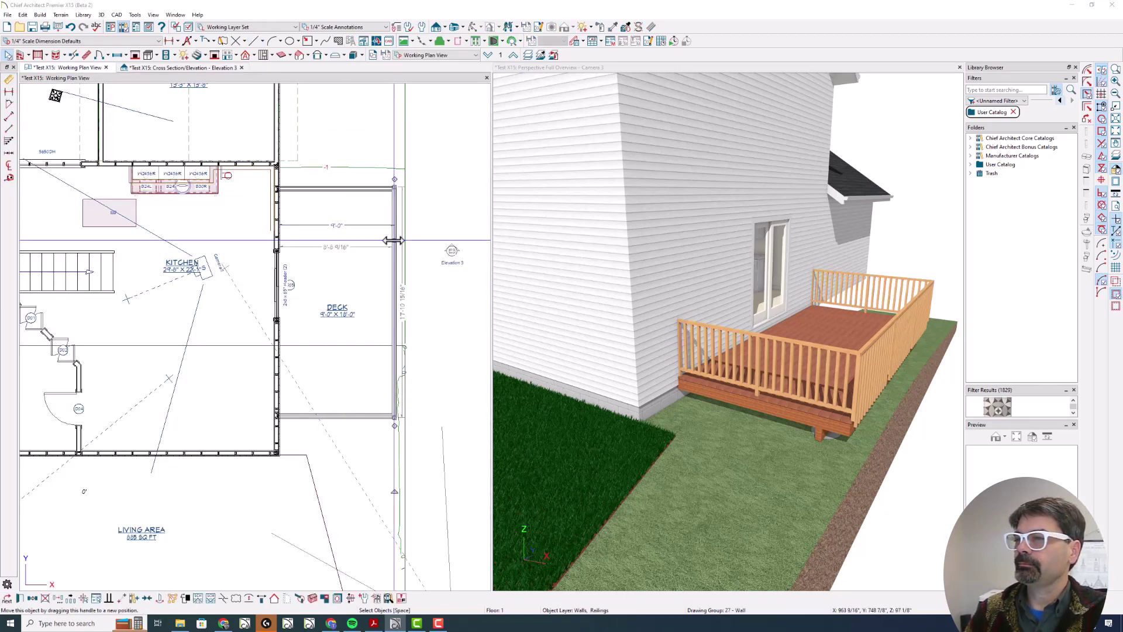
{"action": "double_click", "coordinate": [394, 239]}
{"action": "left_click", "coordinate": [360, 157]}
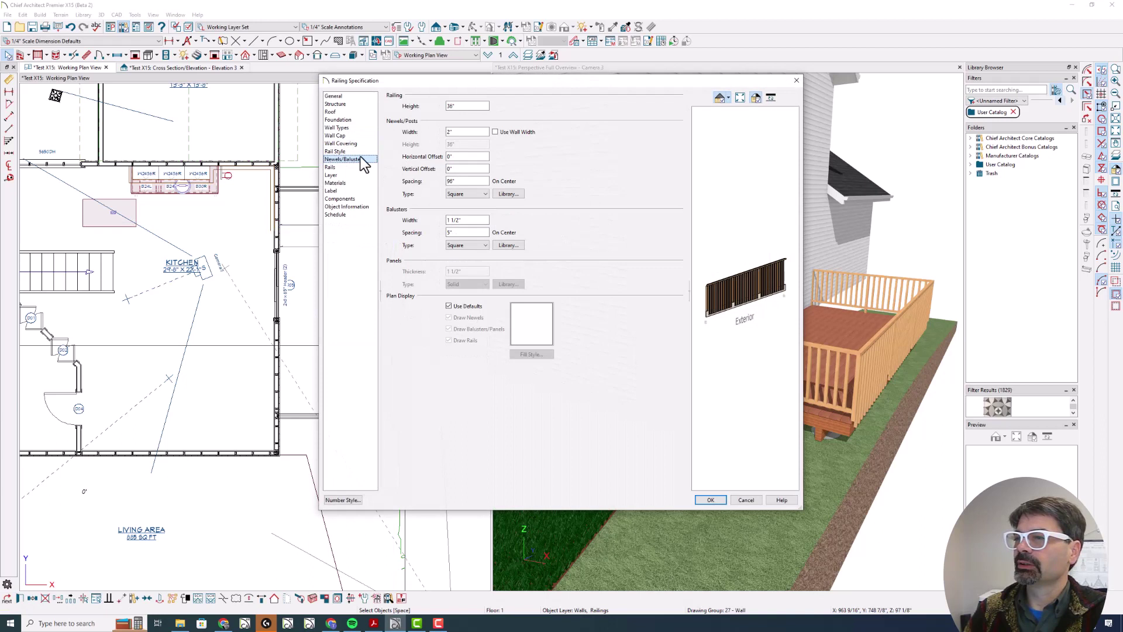
{"action": "double_click", "coordinate": [473, 131]}
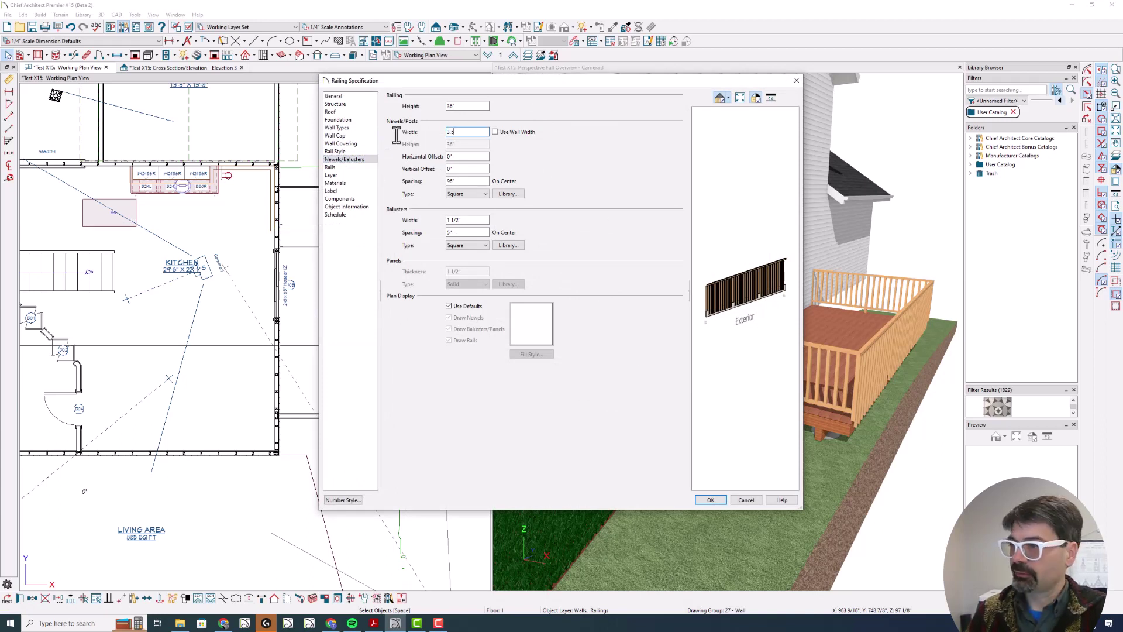
{"action": "key", "text": "Tab"}
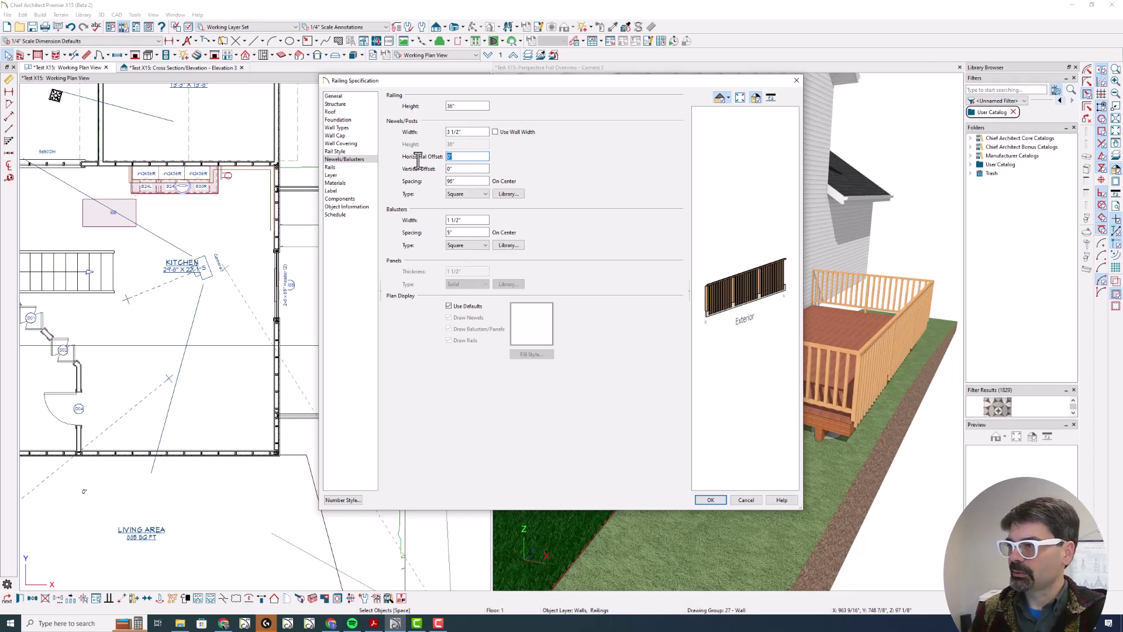
{"action": "key", "text": "Return"}
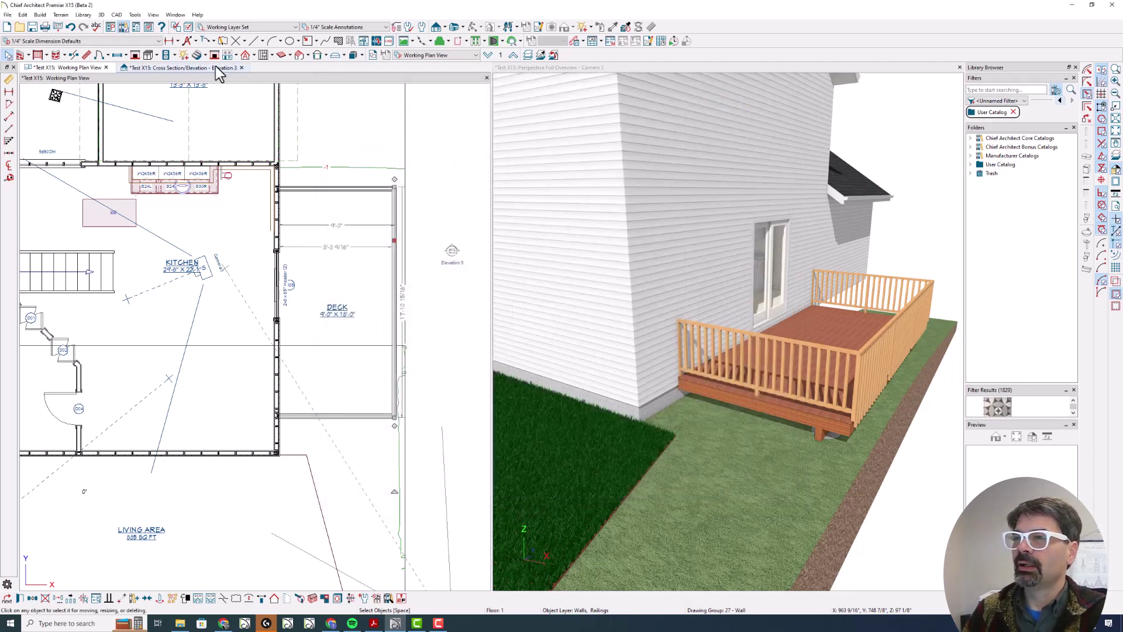
Step: Enter a newel width of 3 for the right deck railing and view it in cross-section
{"action": "left_click", "coordinate": [215, 67]}
{"action": "scroll", "coordinate": [374, 266], "scroll_direction": "up", "scroll_amount": 1}
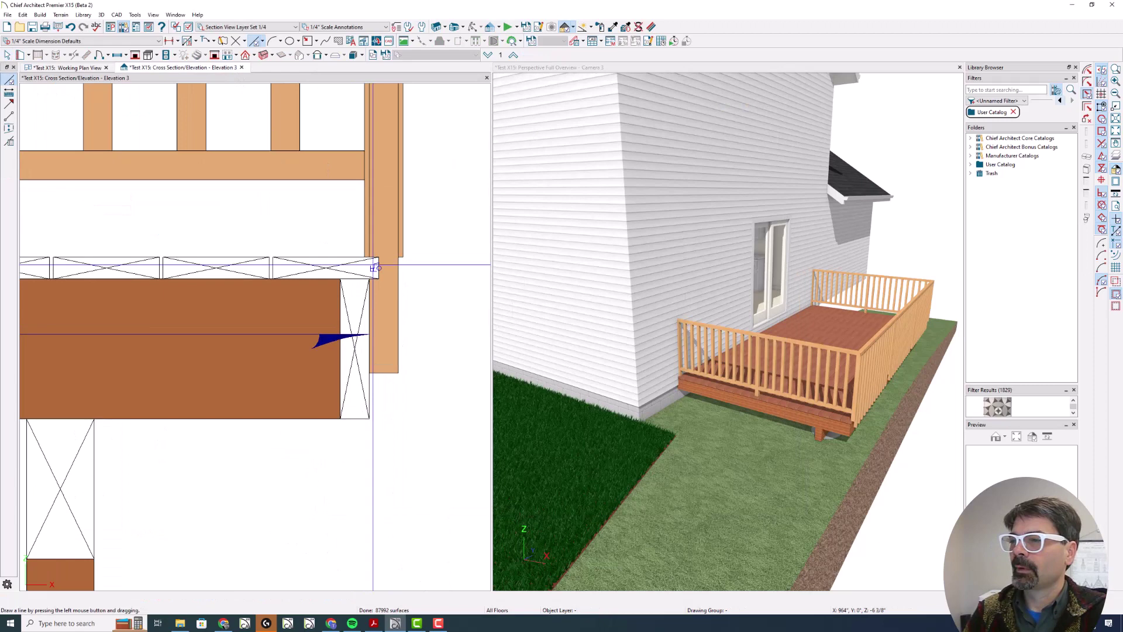
{"action": "left_click", "coordinate": [79, 69]}
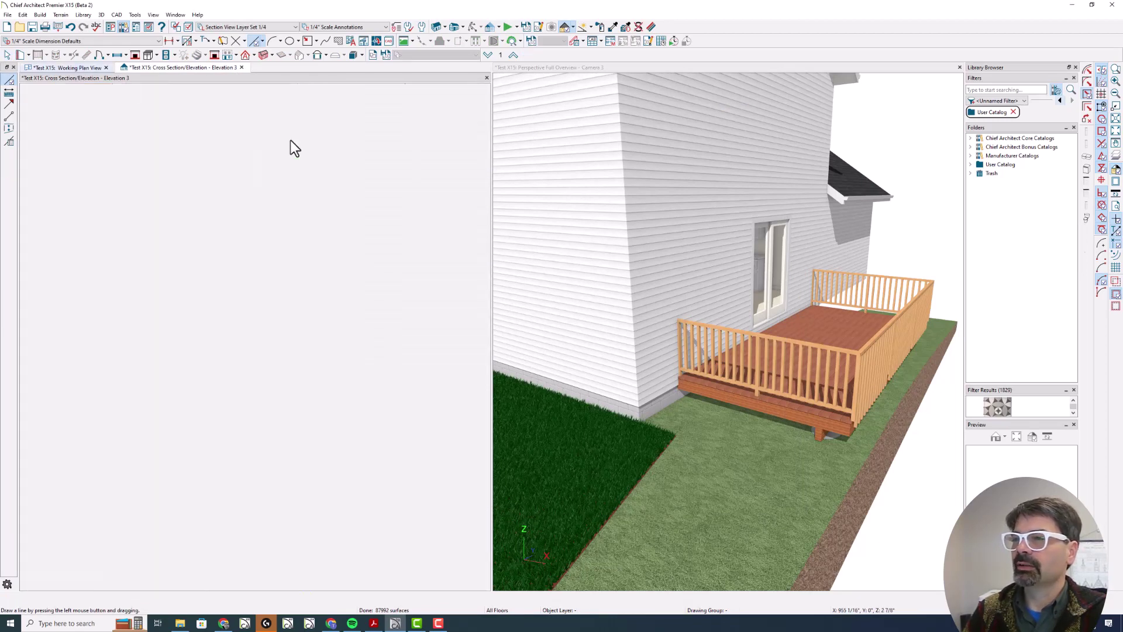
{"action": "left_click", "coordinate": [392, 209]}
{"action": "double_click", "coordinate": [393, 209]}
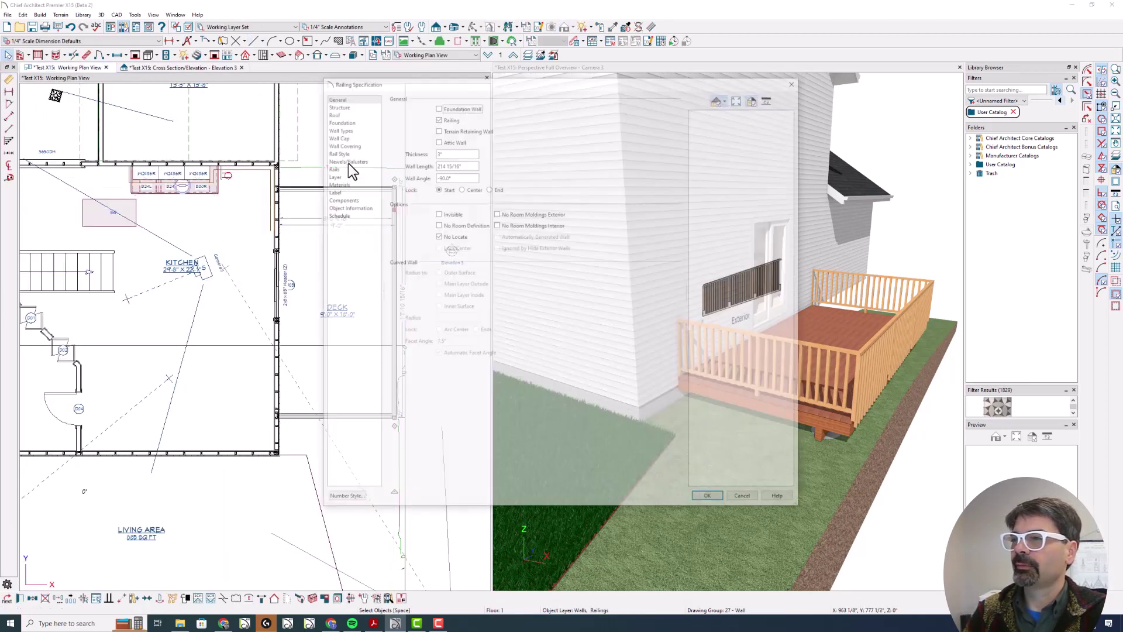
{"action": "left_click_drag", "start_coordinate": [447, 154], "coordinate": [386, 159]}
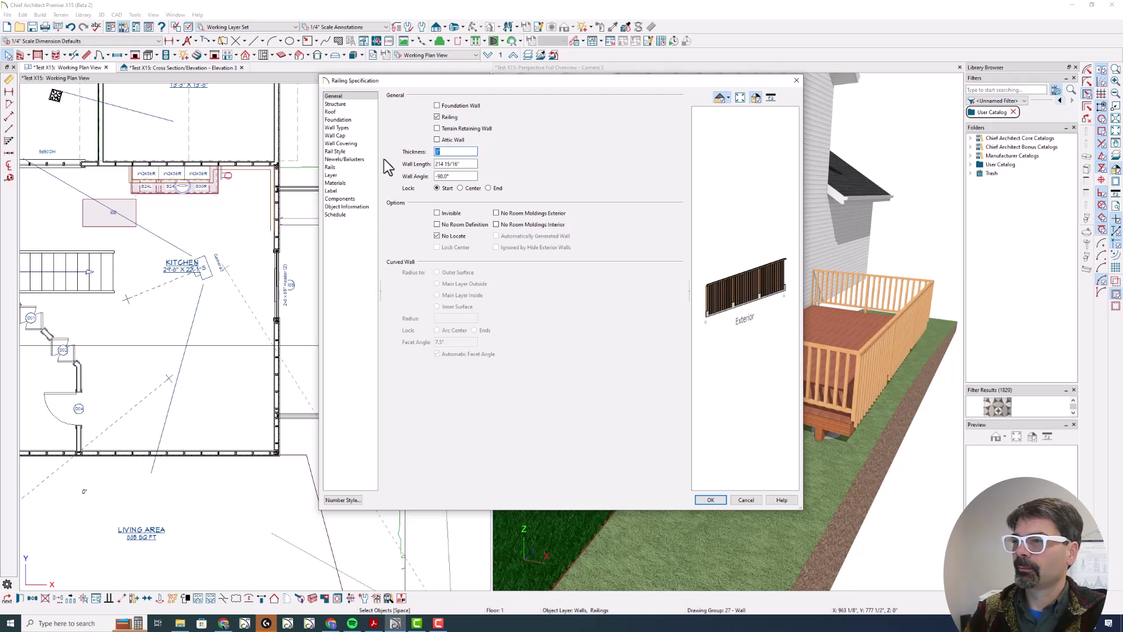
{"action": "left_click", "coordinate": [354, 159]}
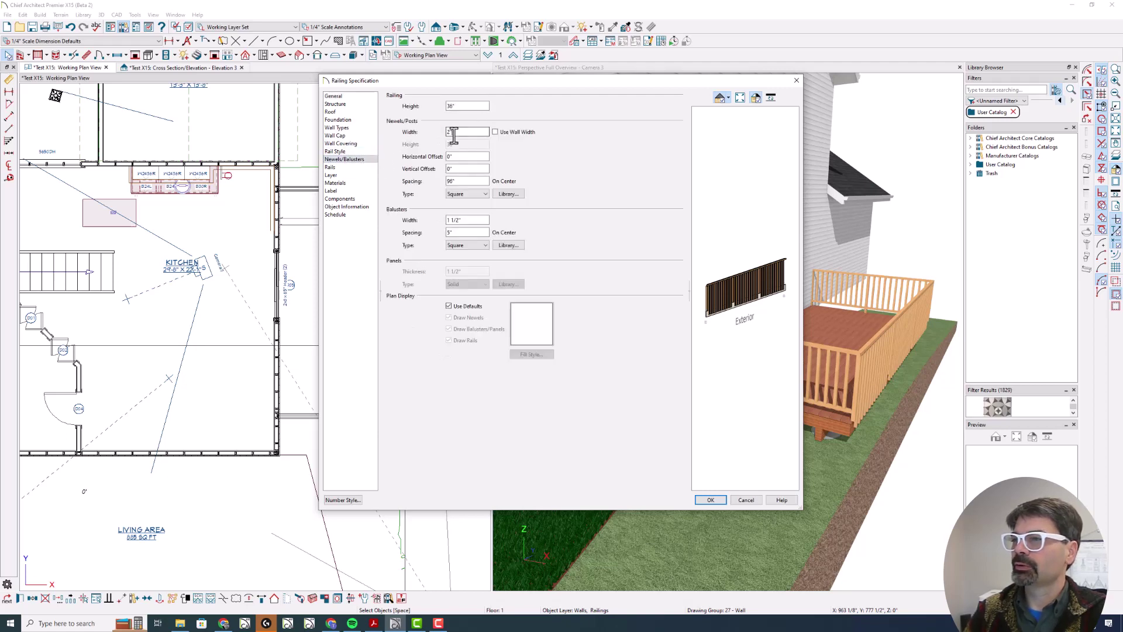
{"action": "type", "text": "3"}
{"action": "key", "text": "Return"}
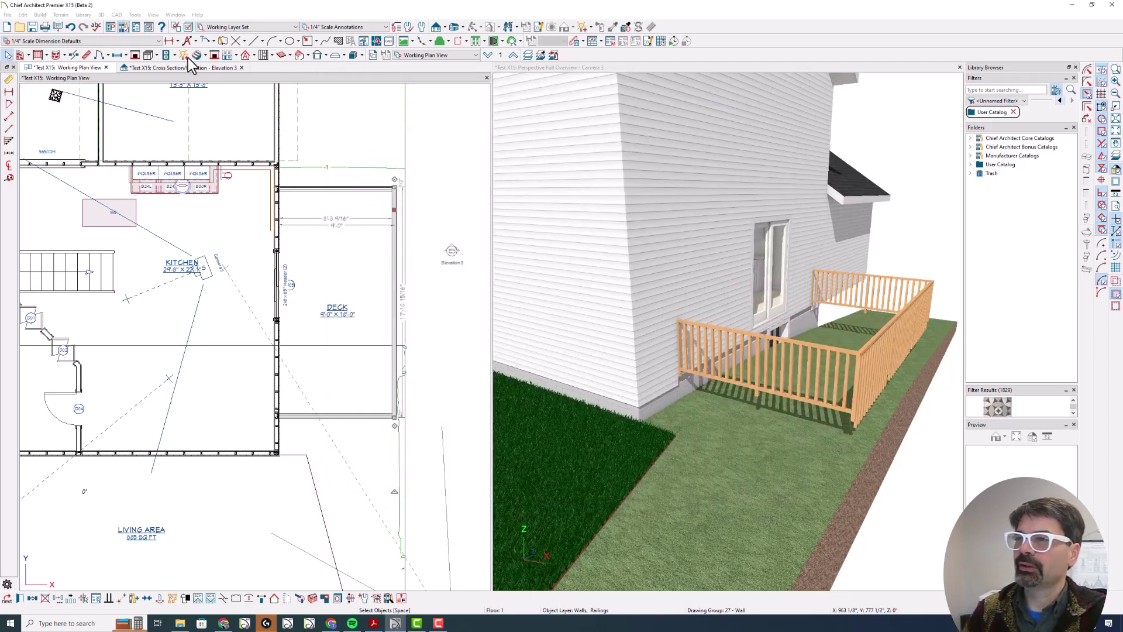
{"action": "scroll", "coordinate": [193, 74], "scroll_direction": "up", "scroll_amount": 5}
{"action": "left_click", "coordinate": [182, 67]}
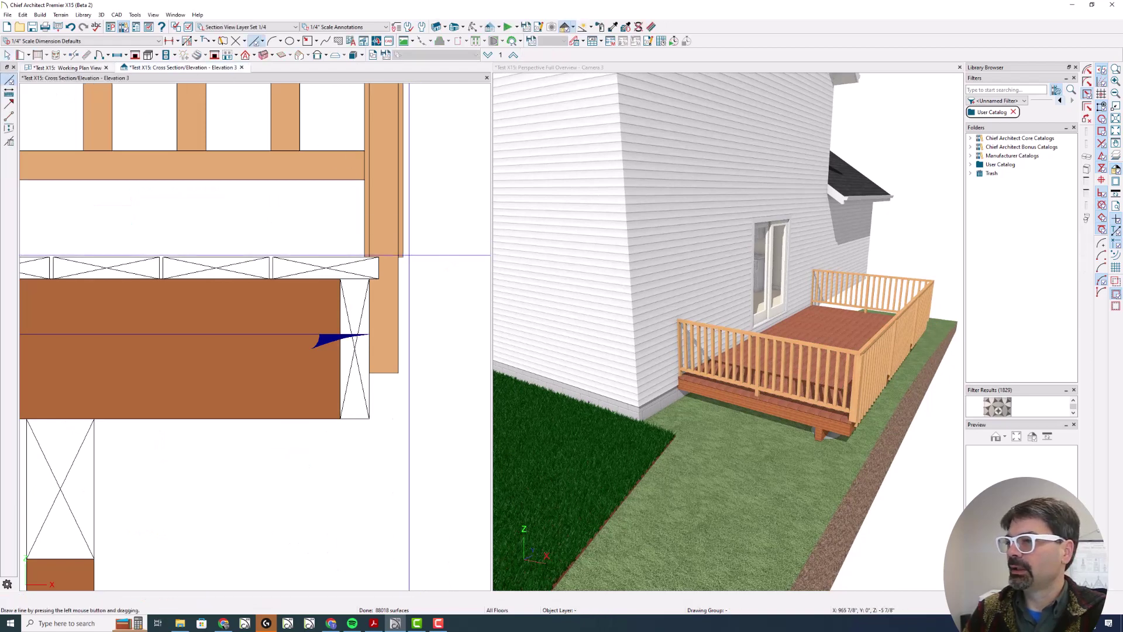
Step: Recheck the railing's newel settings, then view the newels in the cross-section elevation
{"action": "left_click", "coordinate": [92, 71]}
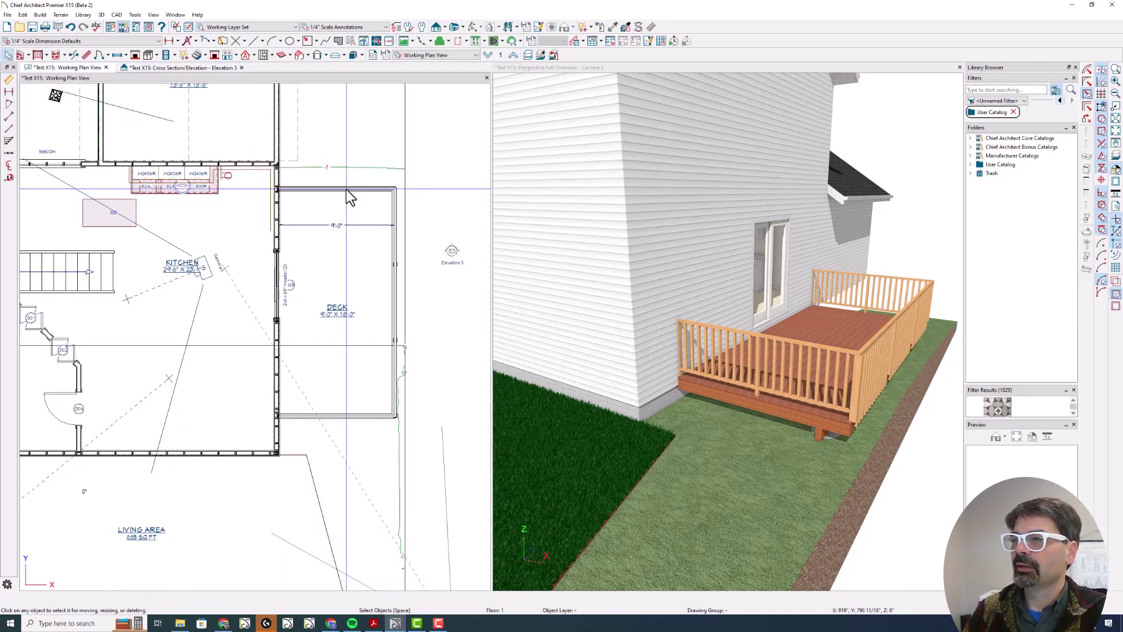
{"action": "left_click", "coordinate": [346, 188]}
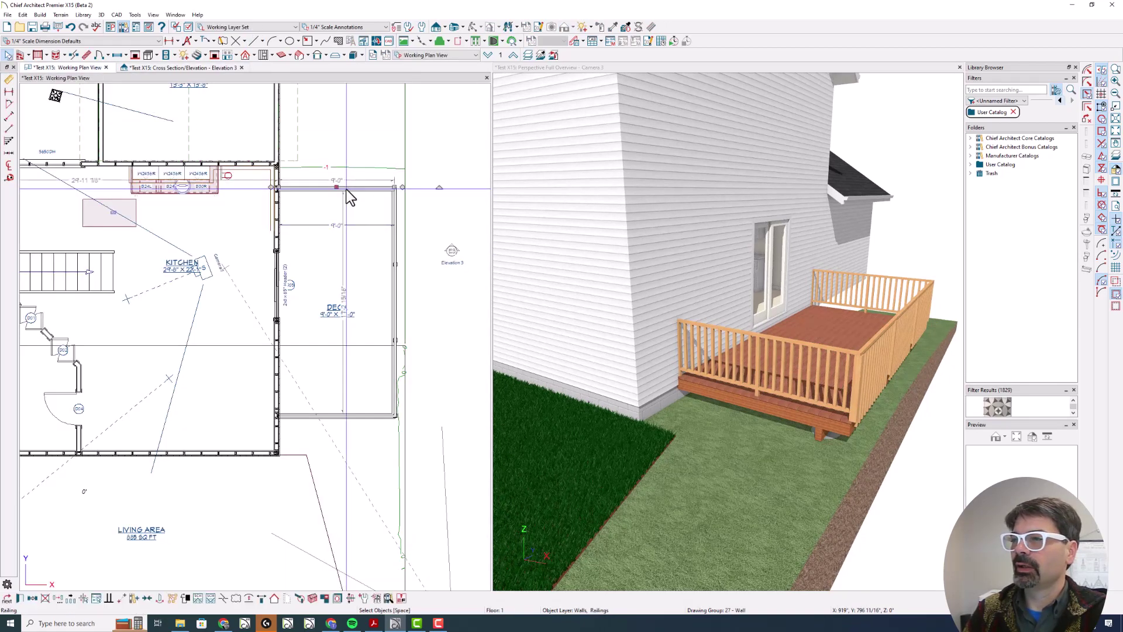
{"action": "double_click", "coordinate": [369, 419]}
{"action": "left_click", "coordinate": [348, 159]}
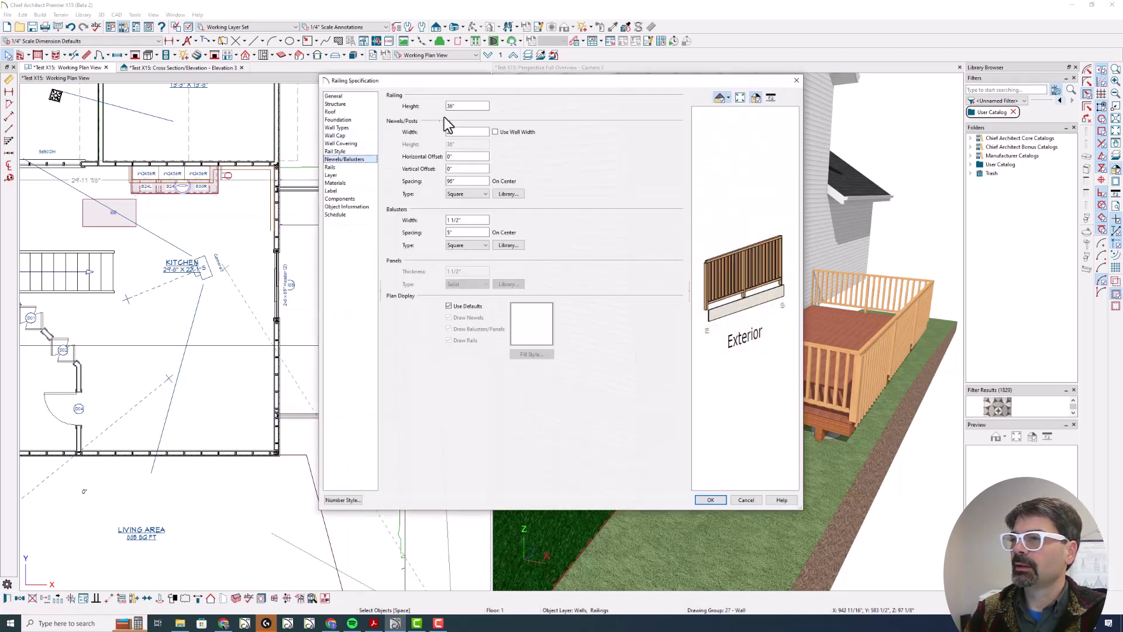
{"action": "key", "text": "Return"}
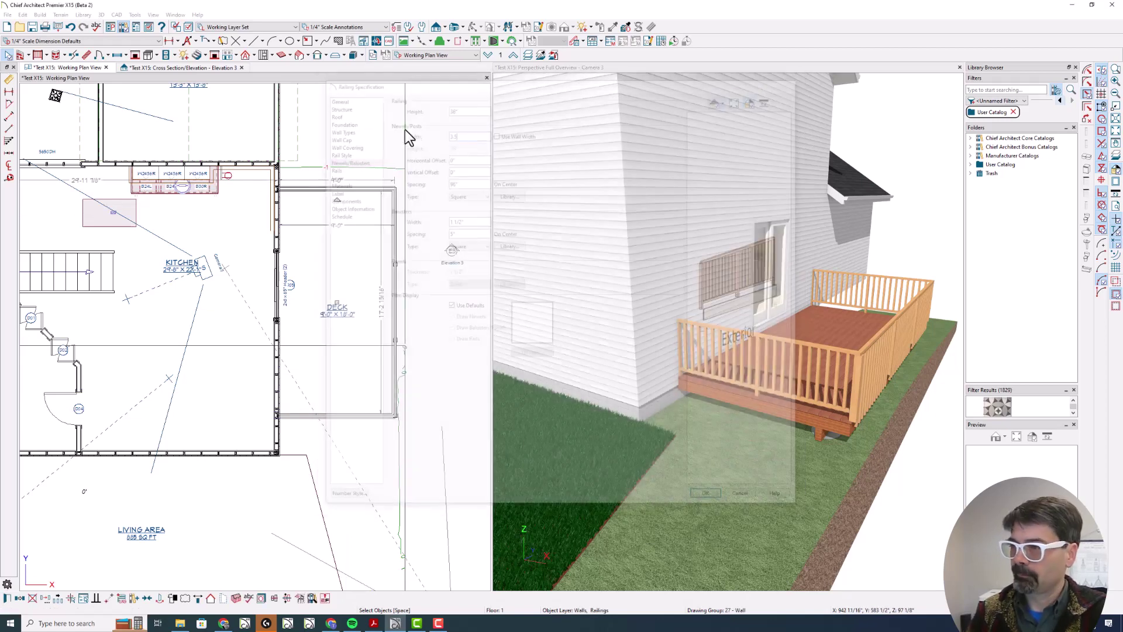
{"action": "left_click", "coordinate": [202, 68]}
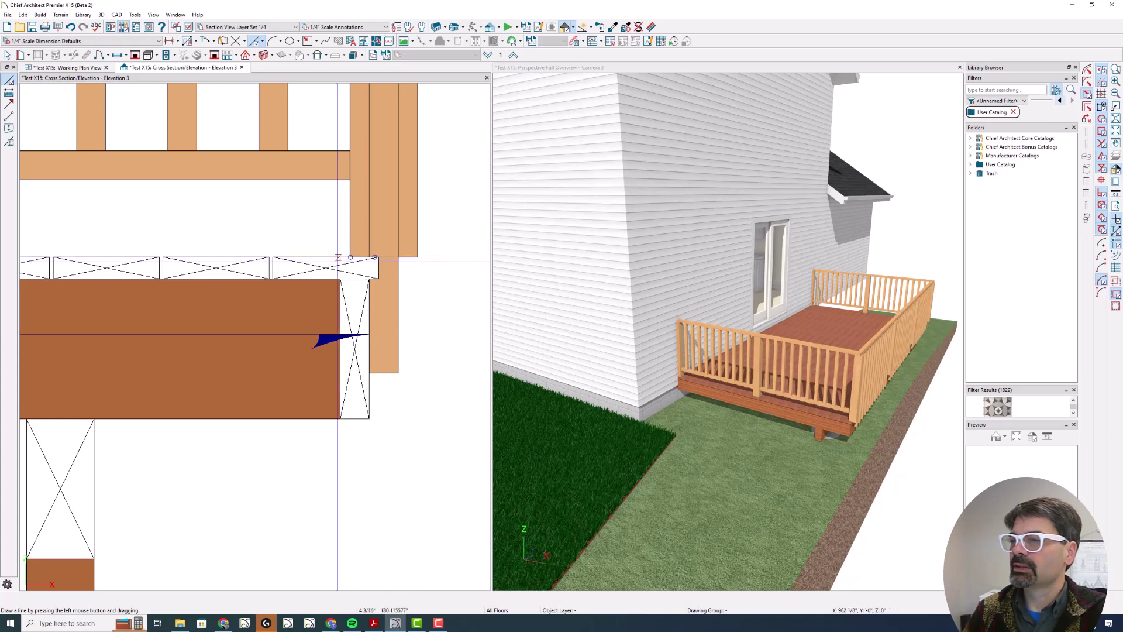
Step: Use the Tape Measure to measure about 4" from the beam corner to the newel
{"action": "left_click", "coordinate": [171, 45]}
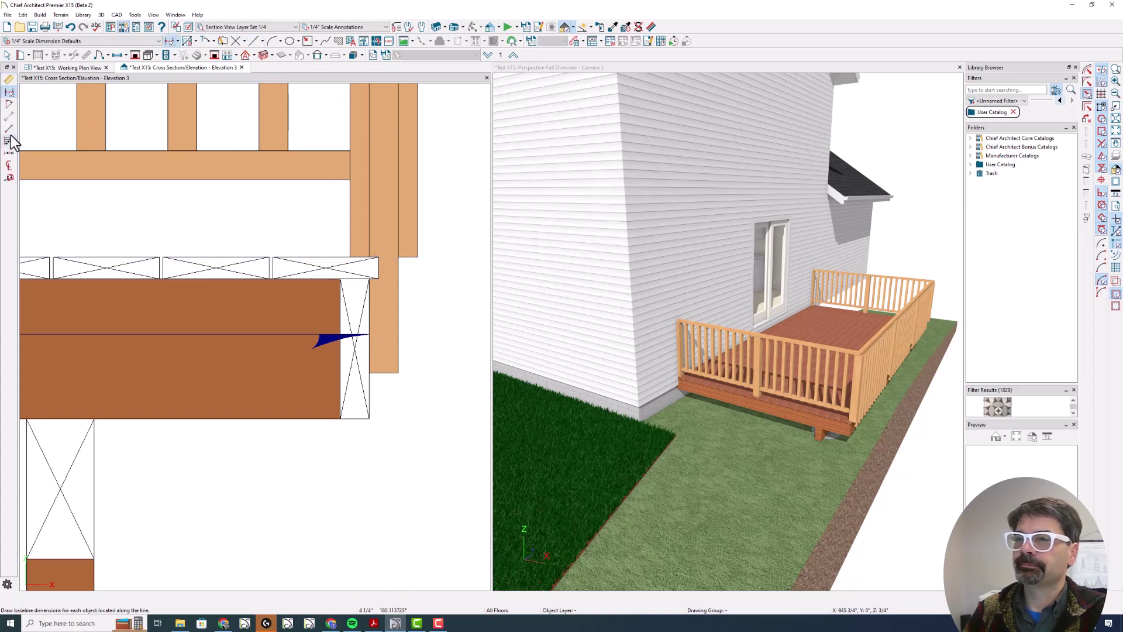
{"action": "left_click", "coordinate": [10, 166]}
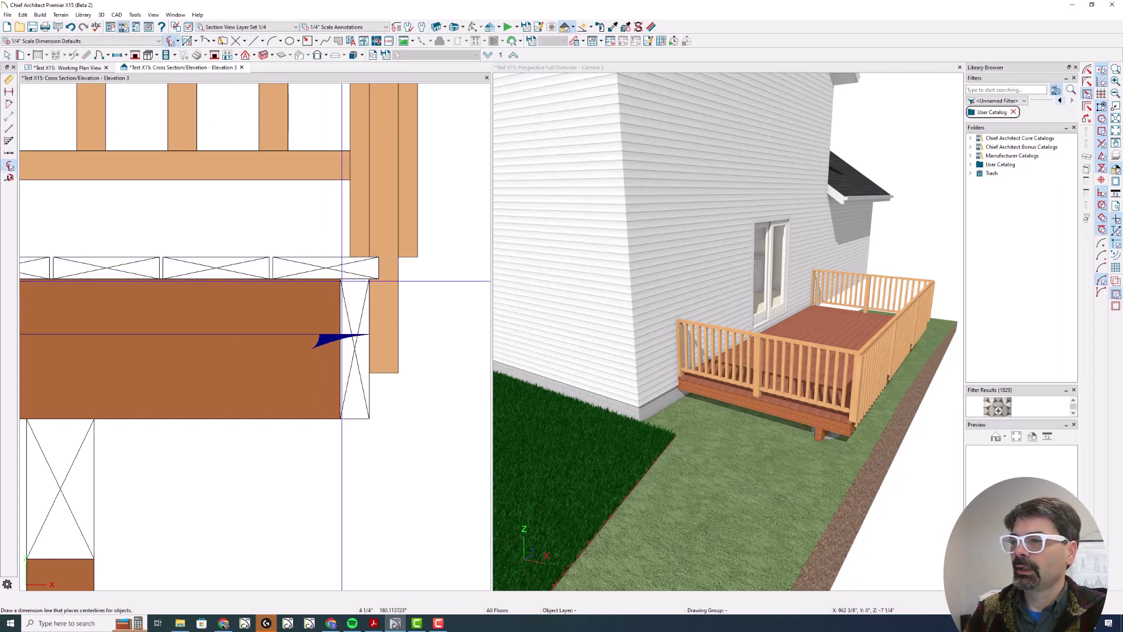
{"action": "left_click", "coordinate": [9, 178]}
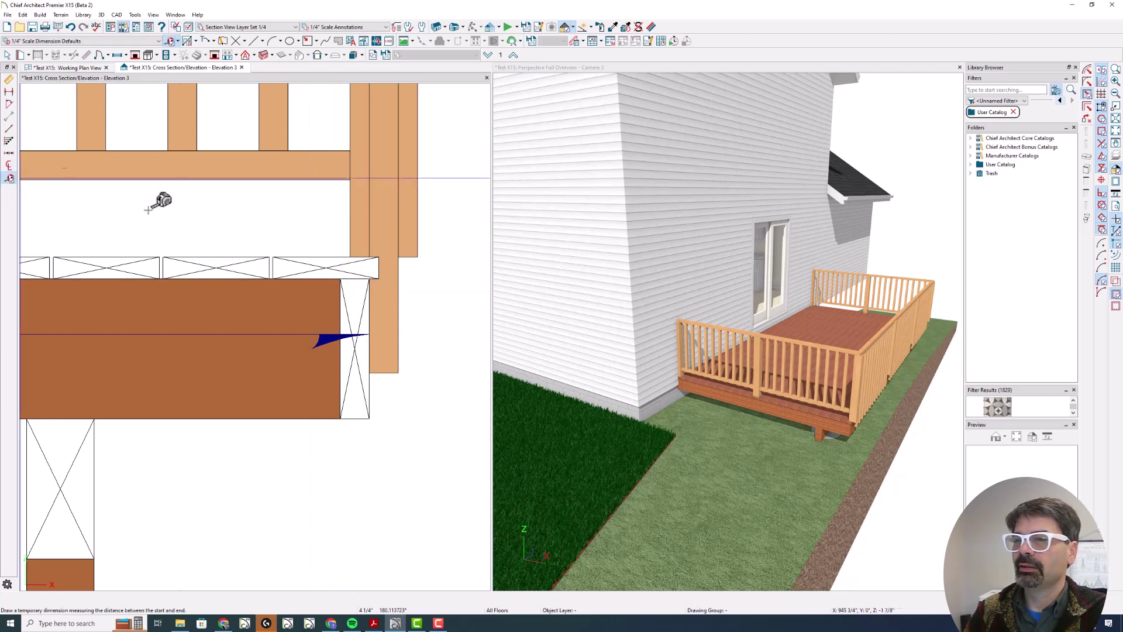
{"action": "left_click_drag", "start_coordinate": [340, 280], "coordinate": [412, 283]}
{"action": "left_click", "coordinate": [82, 67]}
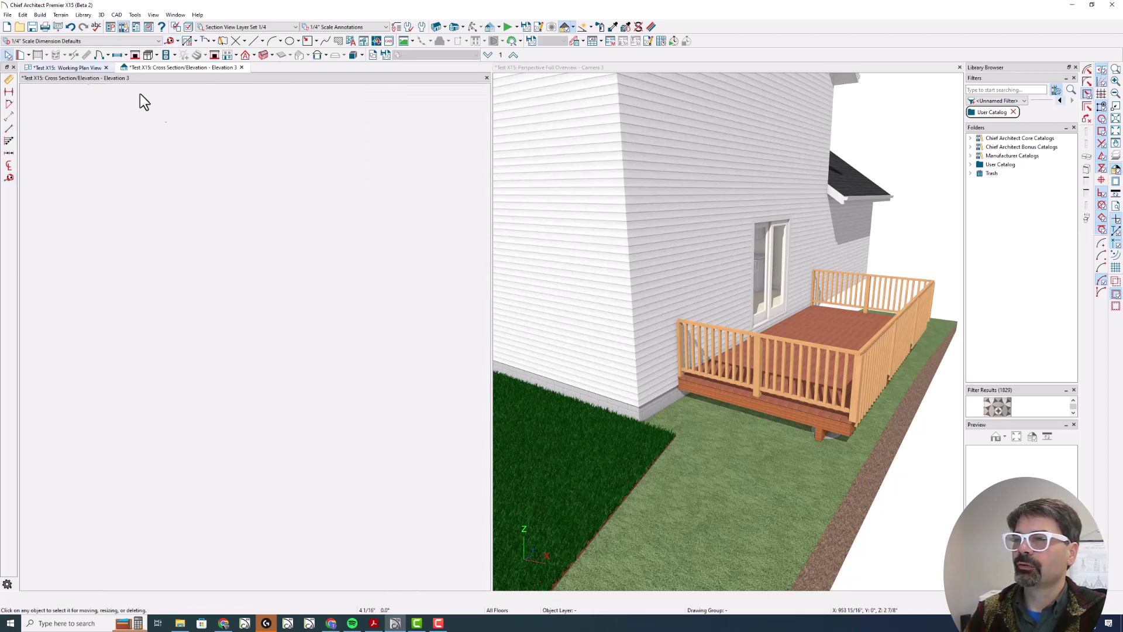
Step: Select all three deck railings and give their newels 4" horizontal and -10" vertical offsets
{"action": "left_click", "coordinate": [396, 222]}
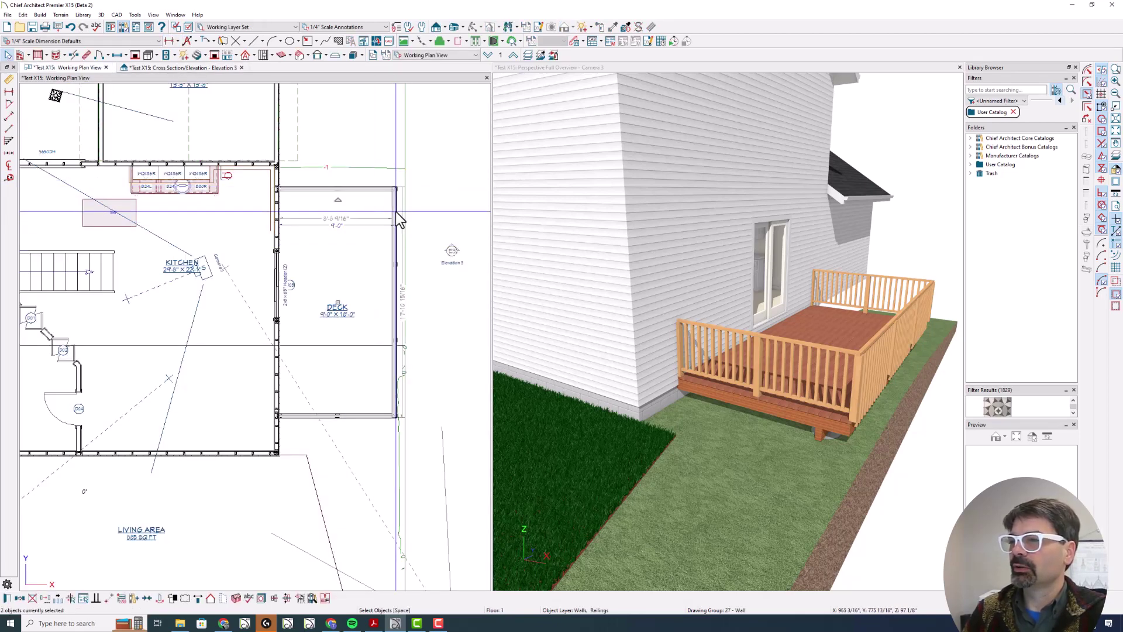
{"action": "left_click", "coordinate": [384, 415], "text": "shift"}
{"action": "left_click", "coordinate": [383, 416], "text": "shift"}
{"action": "double_click", "coordinate": [325, 235]}
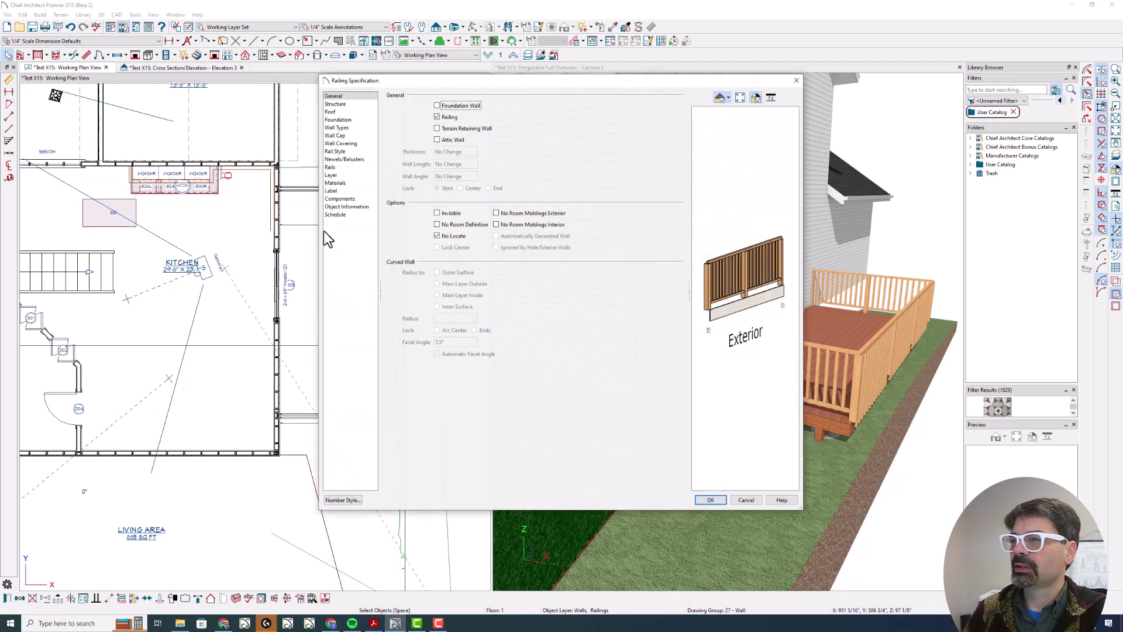
{"action": "left_click", "coordinate": [344, 159]}
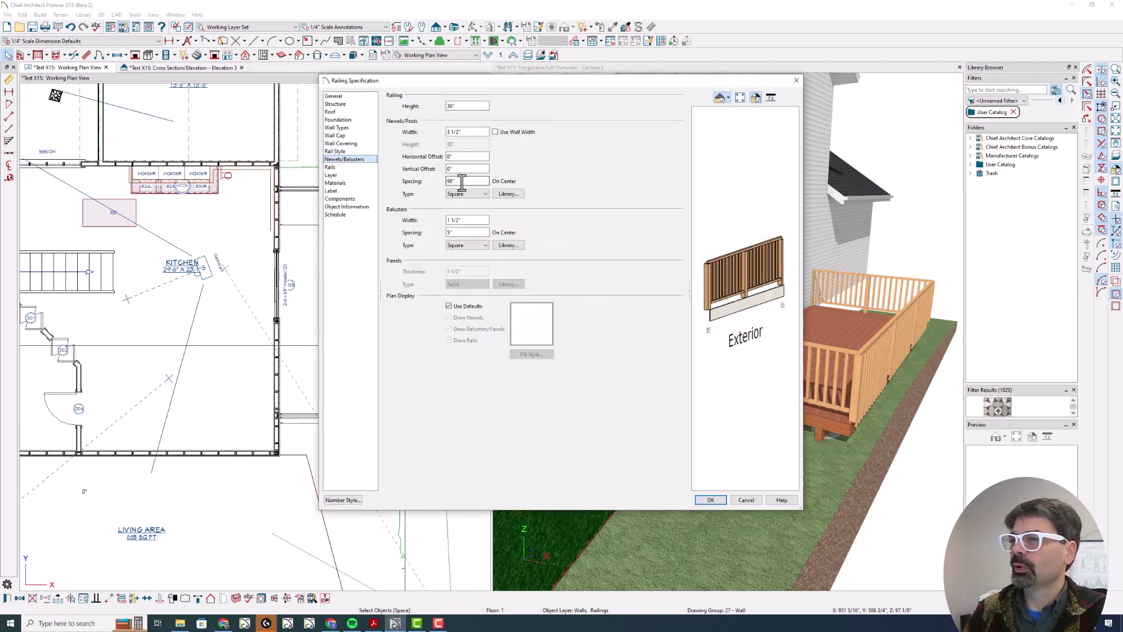
{"action": "double_click", "coordinate": [463, 158]}
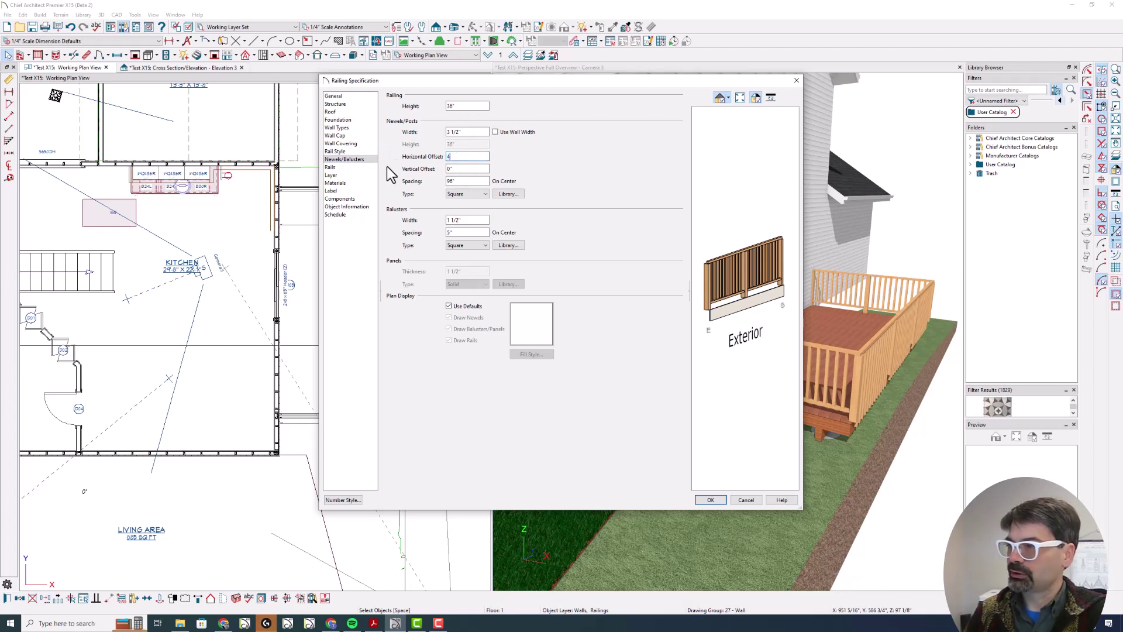
{"action": "key", "text": "Tab"}
{"action": "left_click_drag", "start_coordinate": [742, 269], "coordinate": [721, 288]}
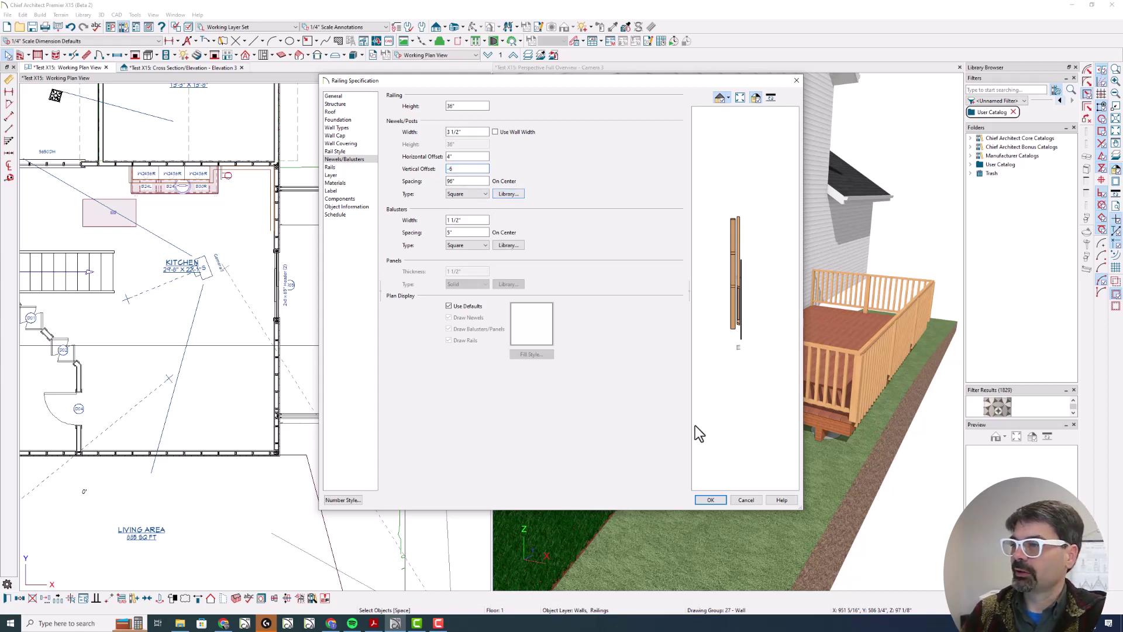
{"action": "left_click_drag", "start_coordinate": [459, 168], "coordinate": [412, 168]}
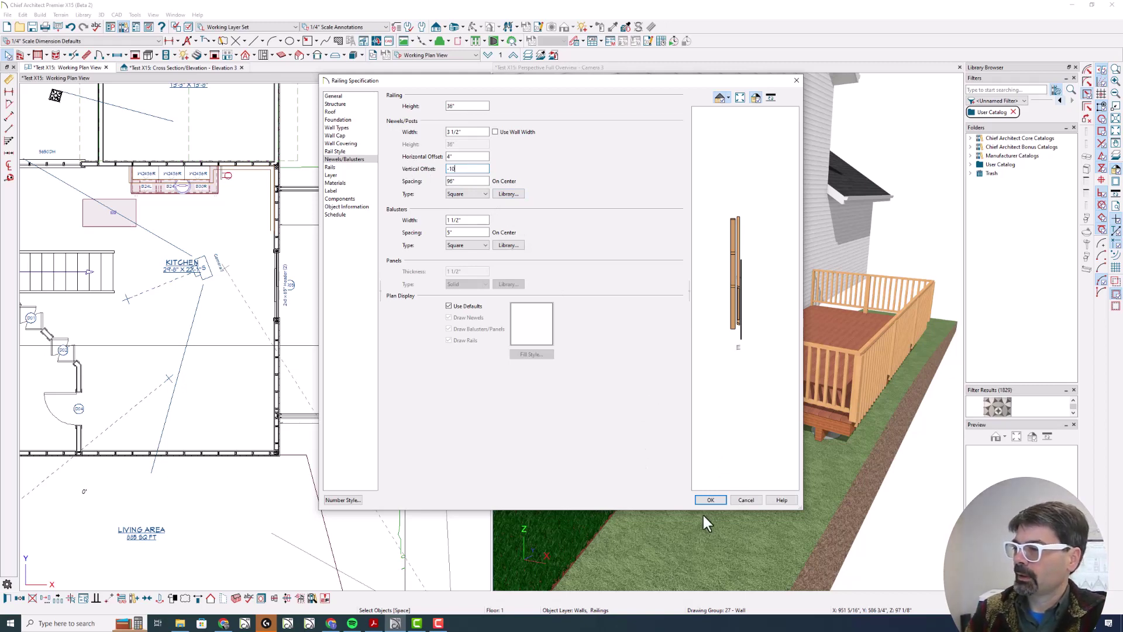
{"action": "left_click", "coordinate": [710, 499]}
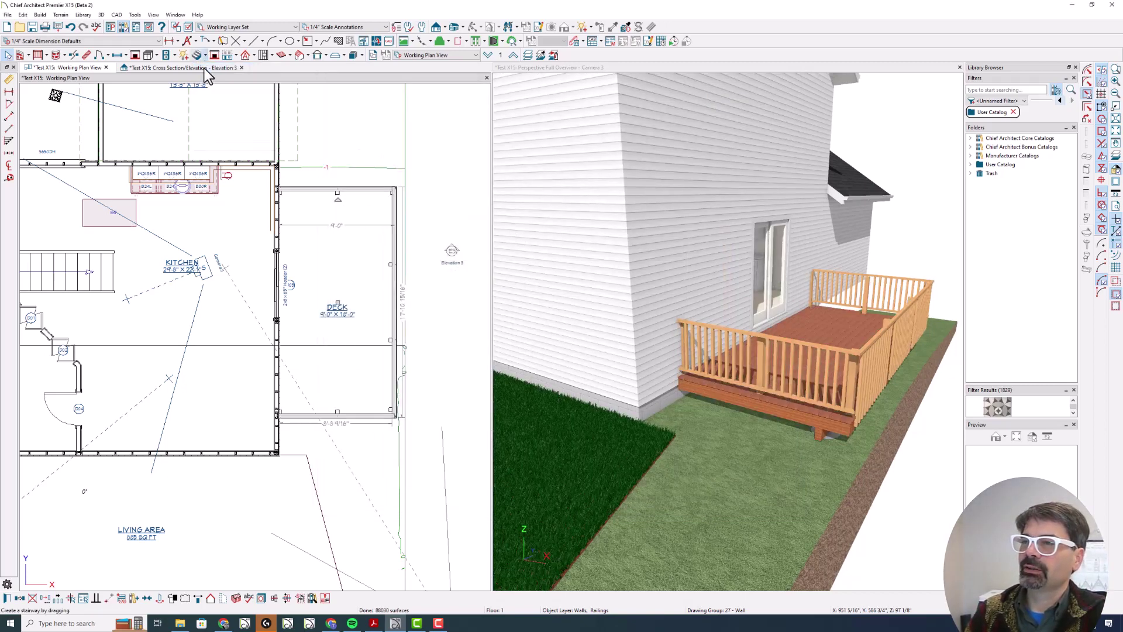
Step: In the cross-section elevation, draw a reference line along the bottom of the beam
{"action": "left_click", "coordinate": [184, 64]}
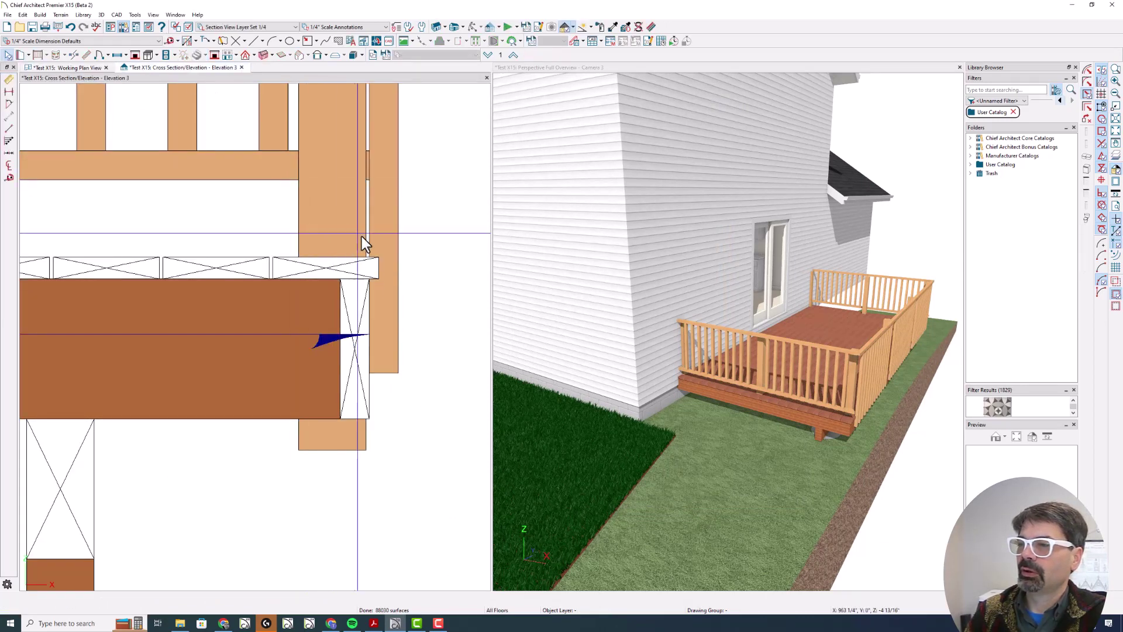
{"action": "key", "text": "l"}
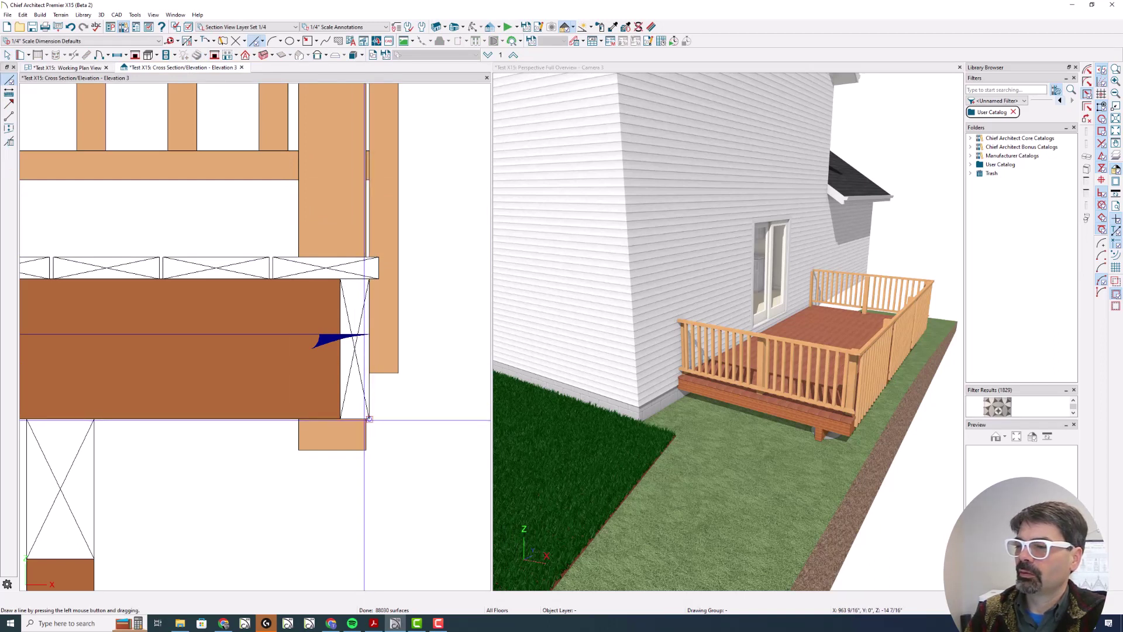
{"action": "mouse_move", "coordinate": [369, 419]}
{"action": "left_mouse_down"}
{"action": "mouse_move", "coordinate": [341, 418]}
{"action": "mouse_move", "coordinate": [351, 397]}
{"action": "mouse_move", "coordinate": [338, 397]}
{"action": "mouse_move", "coordinate": [352, 399]}
{"action": "left_mouse_up"}
{"action": "scroll", "coordinate": [341, 419], "scroll_direction": "up", "scroll_amount": 4}
{"action": "key", "text": "space"}
{"action": "scroll", "coordinate": [340, 383], "scroll_direction": "down", "scroll_amount": 3}
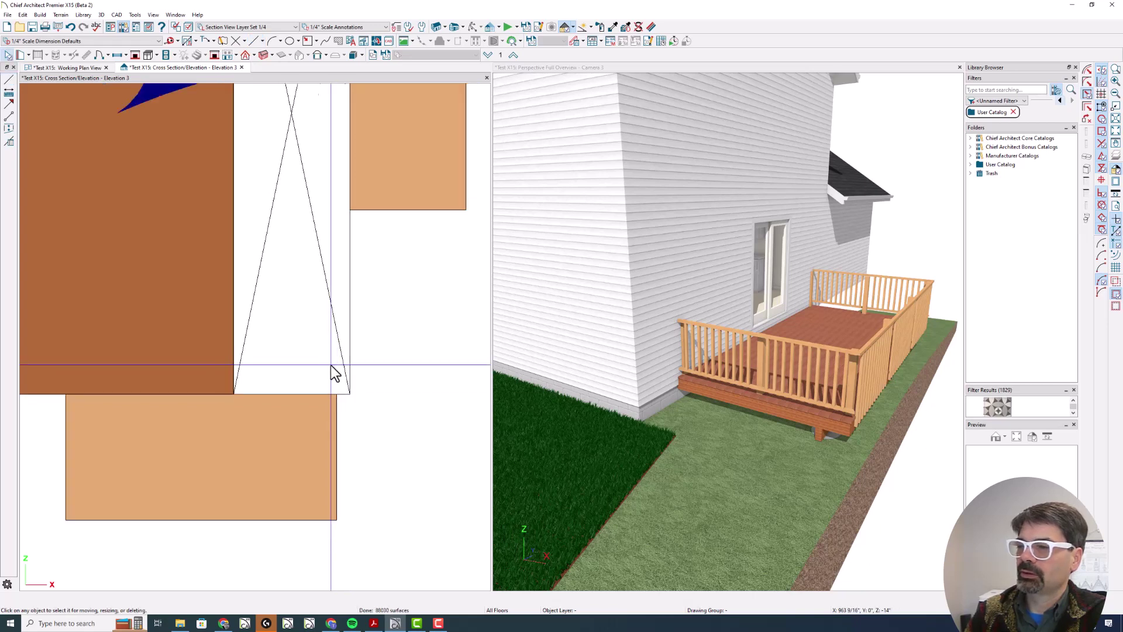
Step: In the floor plan, extend the deck's right railing leftward along the deck's top edge
{"action": "left_click", "coordinate": [71, 69]}
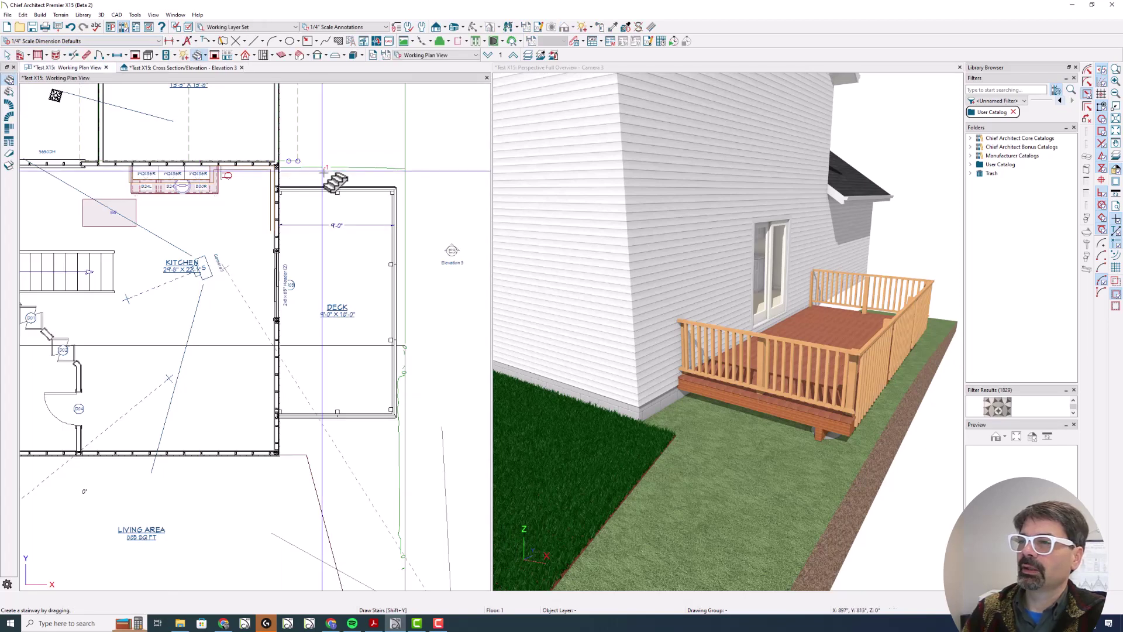
{"action": "left_click", "coordinate": [363, 188]}
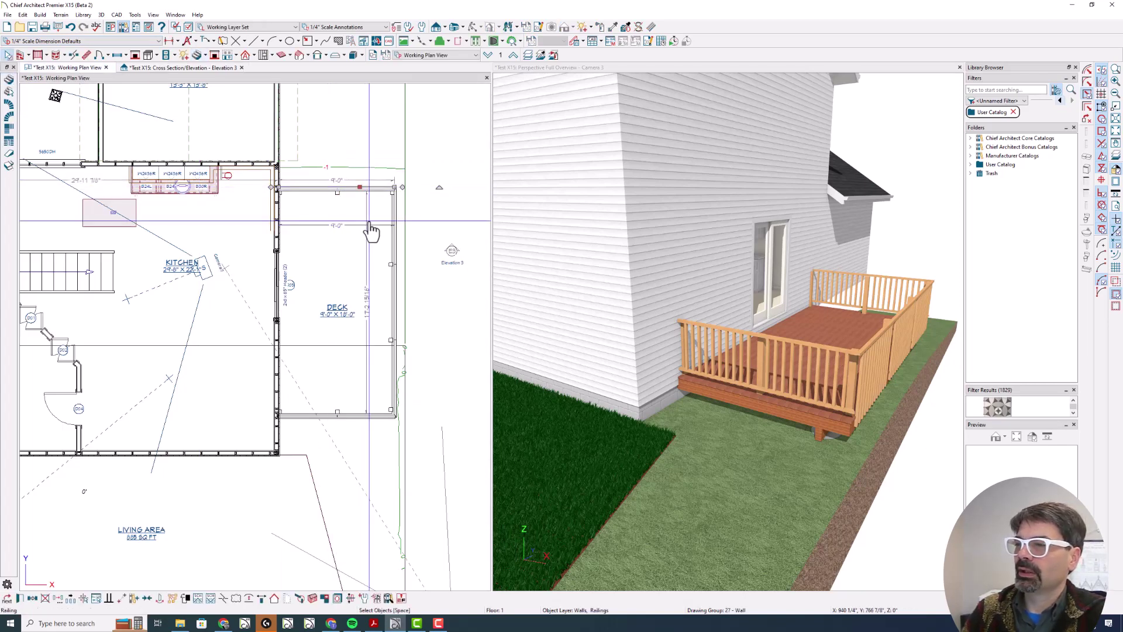
{"action": "left_click", "coordinate": [392, 216]}
{"action": "left_click_drag", "start_coordinate": [393, 178], "coordinate": [279, 197]}
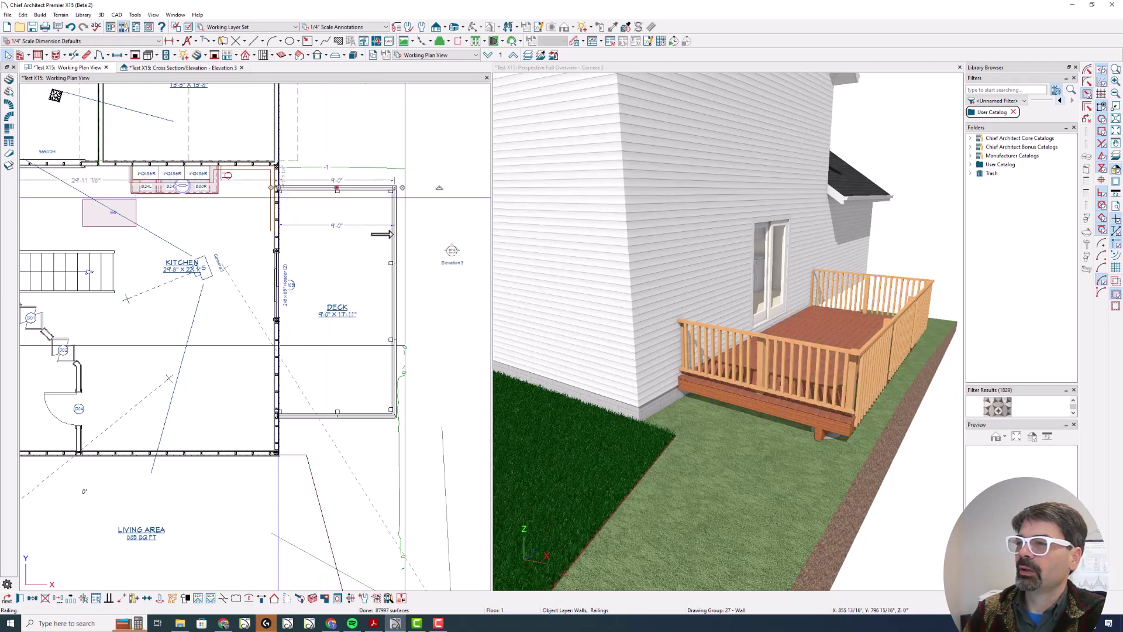
Step: Zoom out the elevation to show the full railing, 9'-0" beam and footing
{"action": "left_click", "coordinate": [208, 69]}
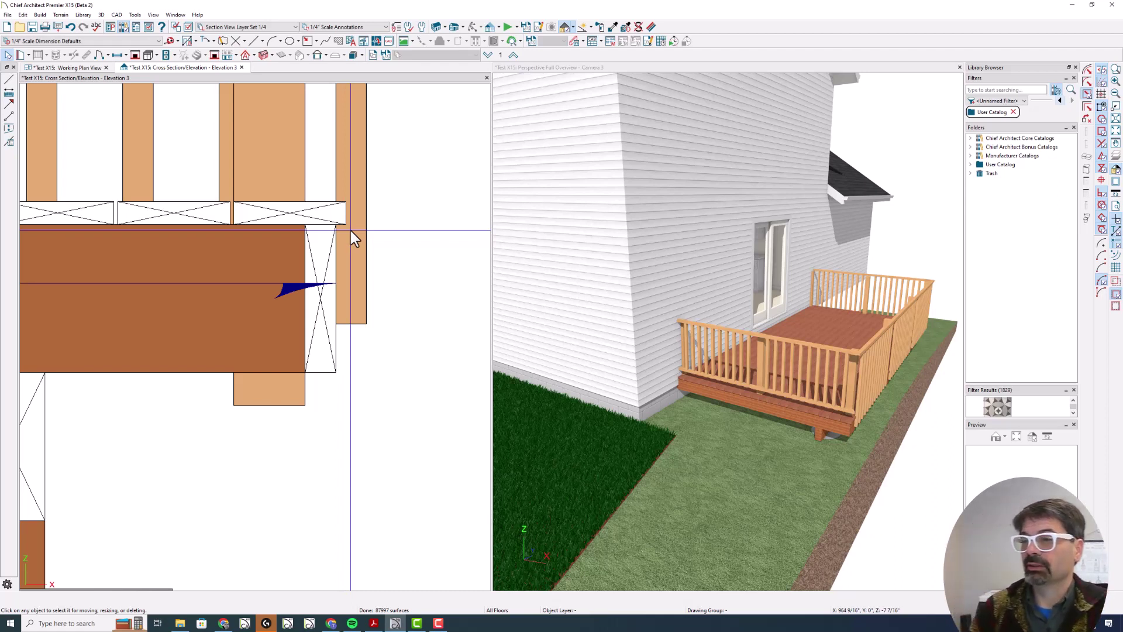
{"action": "scroll", "coordinate": [339, 313], "scroll_direction": "down", "scroll_amount": 2}
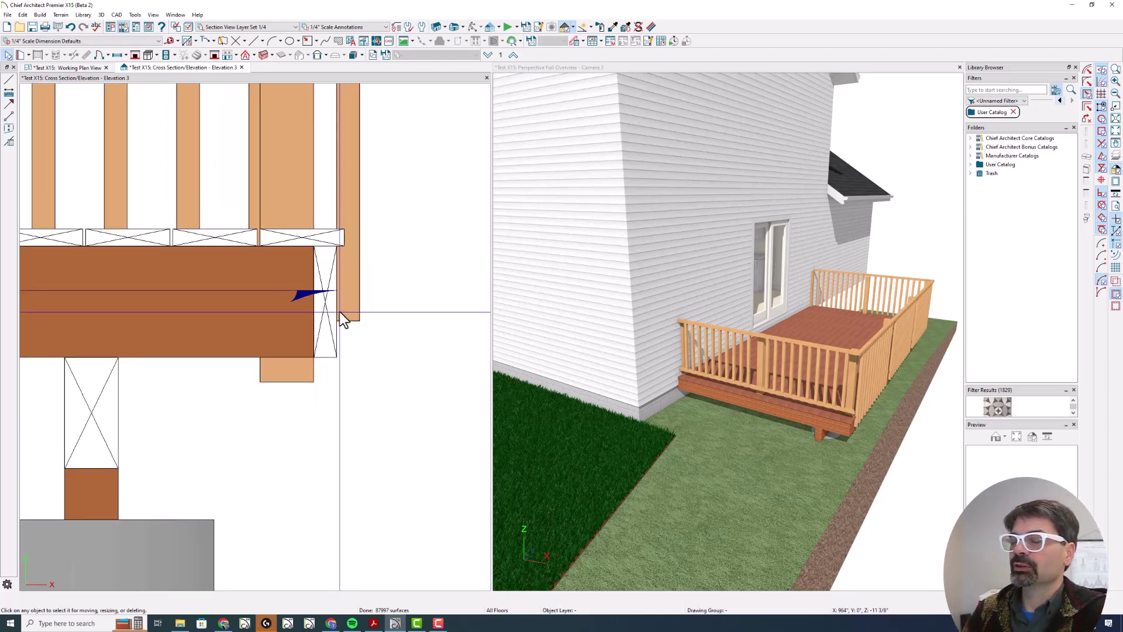
{"action": "scroll", "coordinate": [346, 343], "scroll_direction": "down", "scroll_amount": 3}
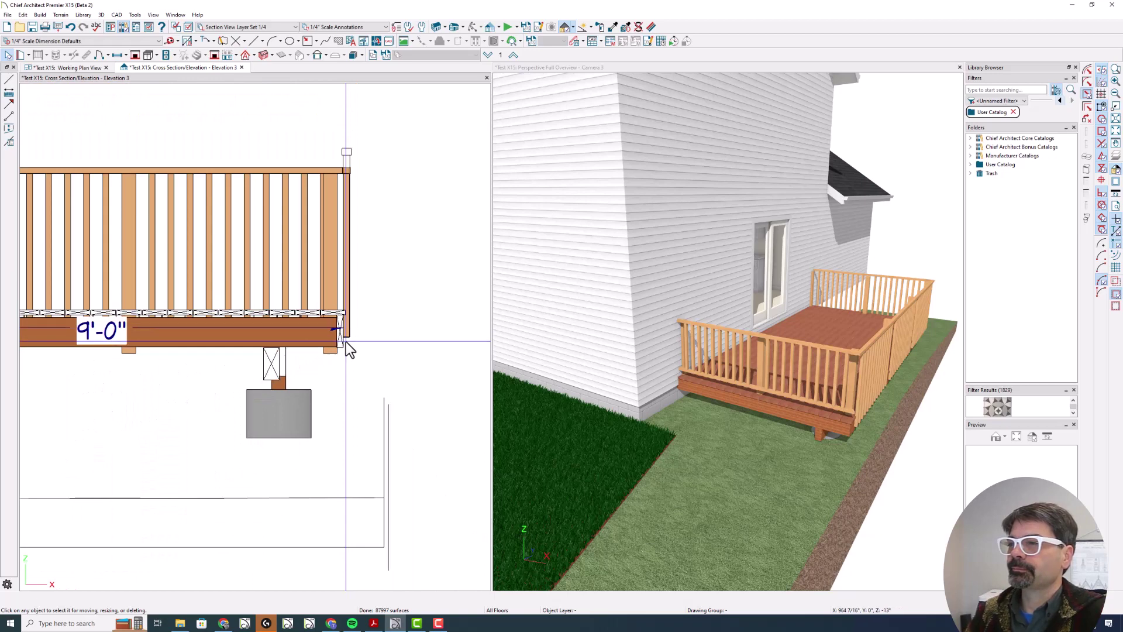
Step: Close the elevation without saving and cut a cross section through the deck edge
{"action": "left_click", "coordinate": [241, 67]}
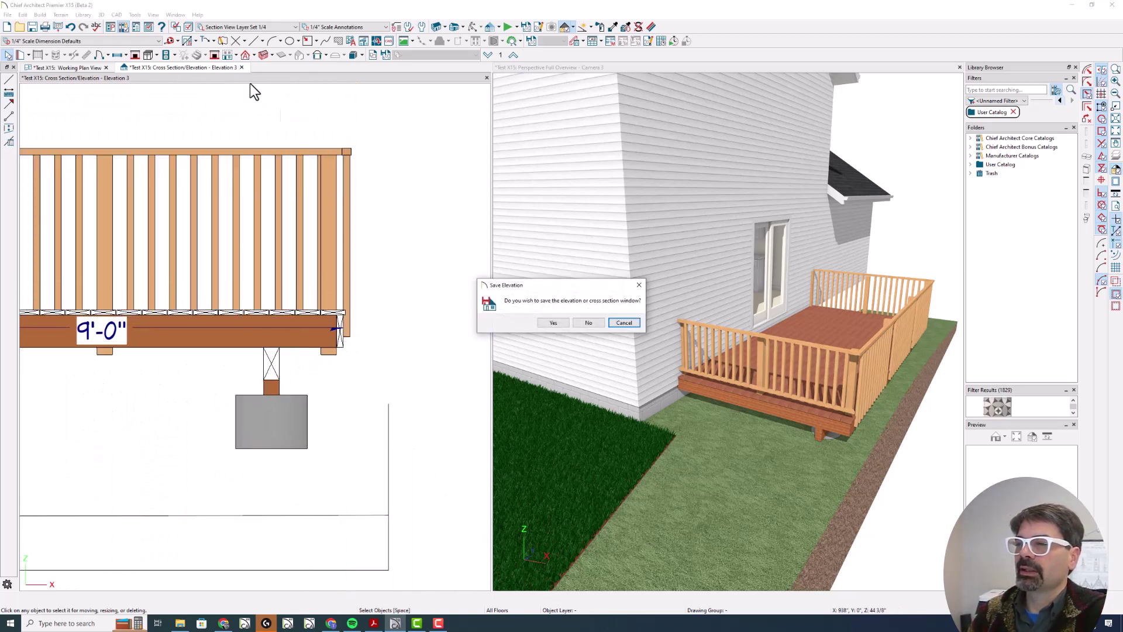
{"action": "left_click", "coordinate": [583, 323]}
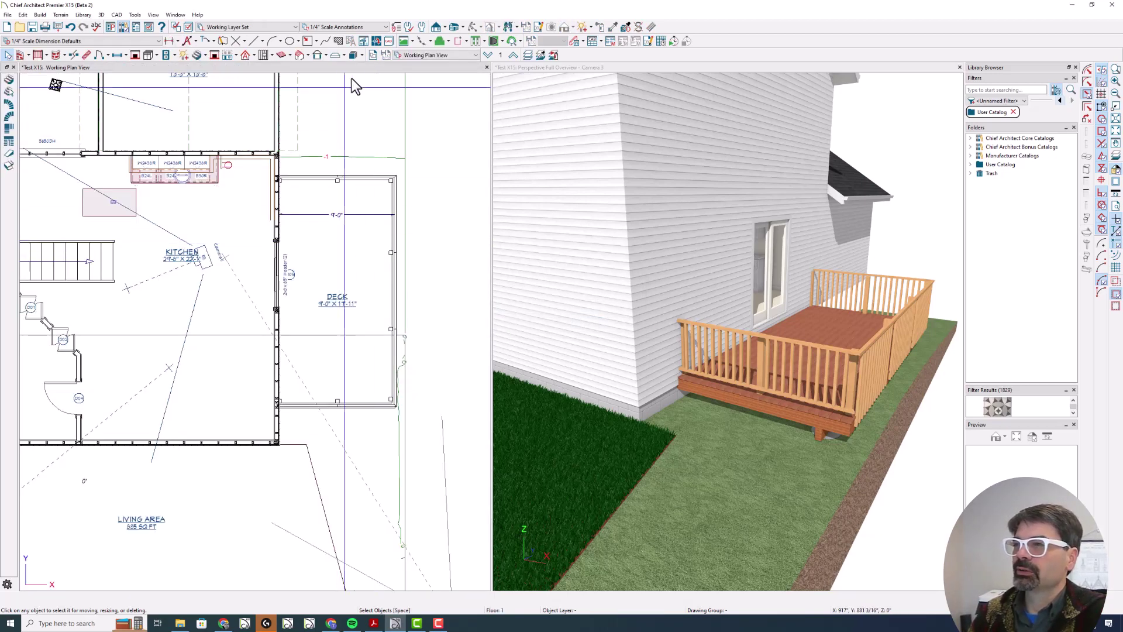
{"action": "left_click", "coordinate": [448, 28]}
{"action": "left_click", "coordinate": [452, 95]}
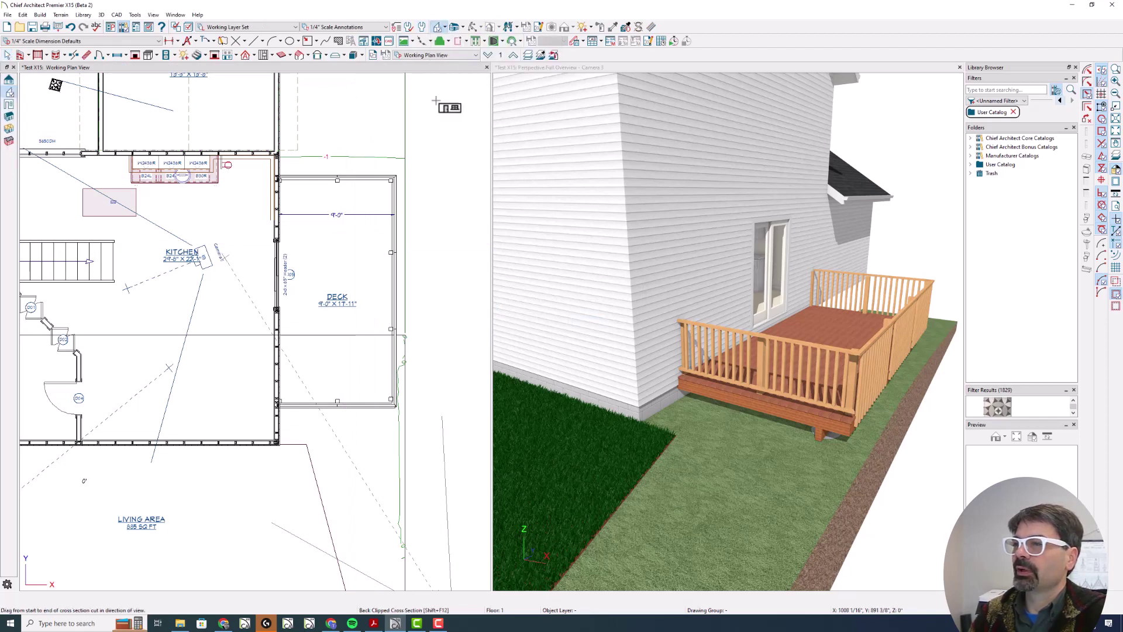
{"action": "left_click_drag", "start_coordinate": [372, 279], "coordinate": [372, 284]}
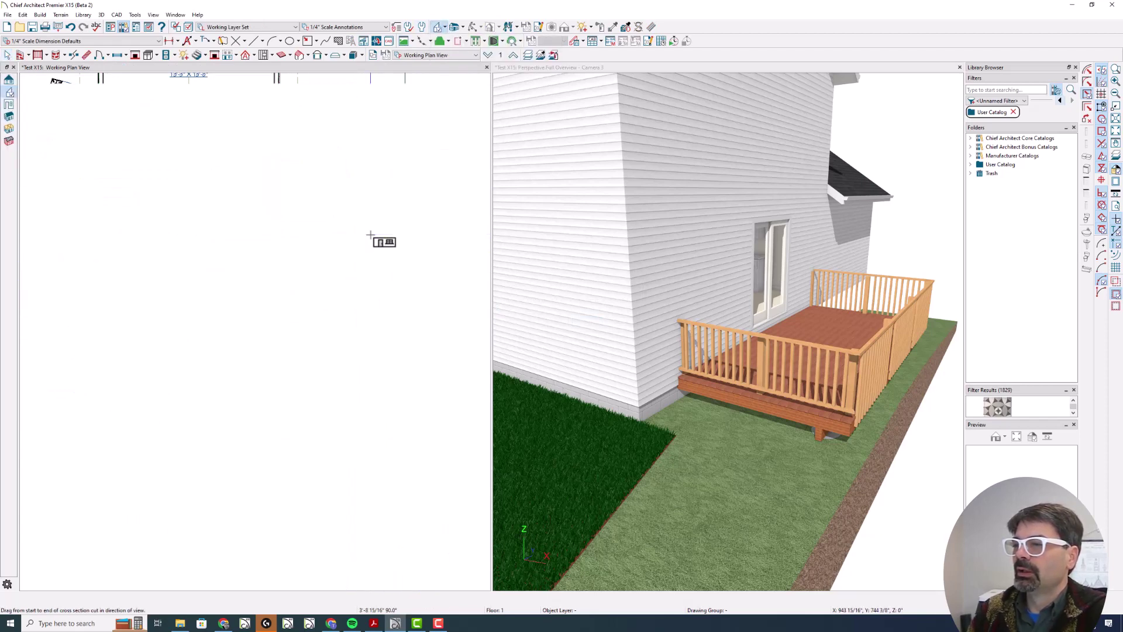
Step: Draw a cap rectangle over the post tops as a rectangular polyline with entered dimensions
{"action": "scroll", "coordinate": [284, 414], "scroll_direction": "up", "scroll_amount": 5}
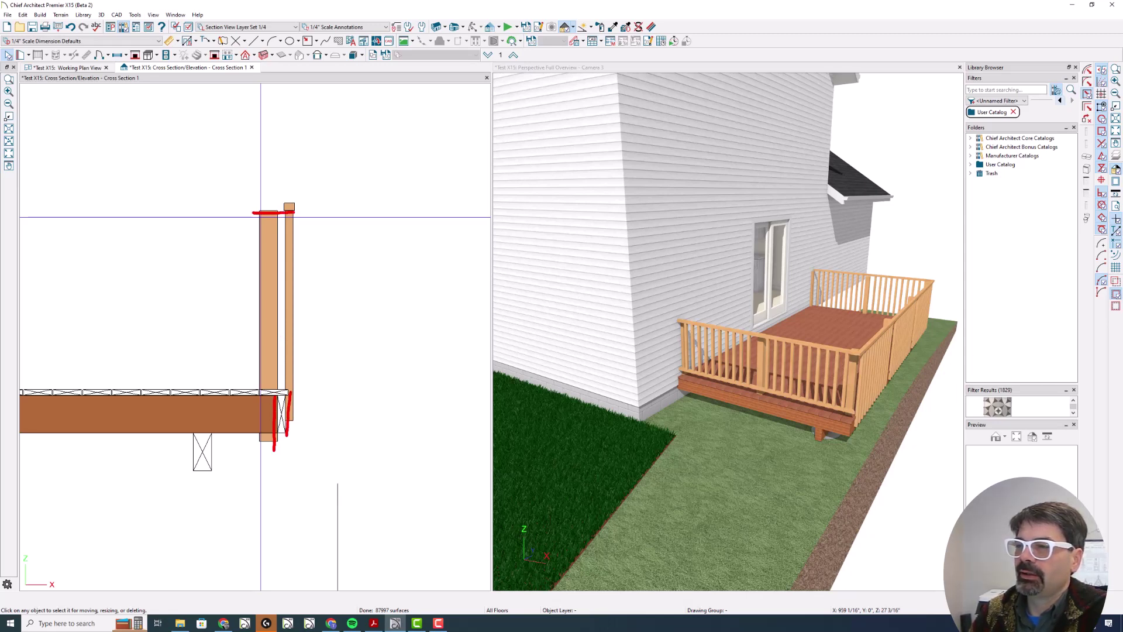
{"action": "scroll", "coordinate": [284, 215], "scroll_direction": "up", "scroll_amount": 4}
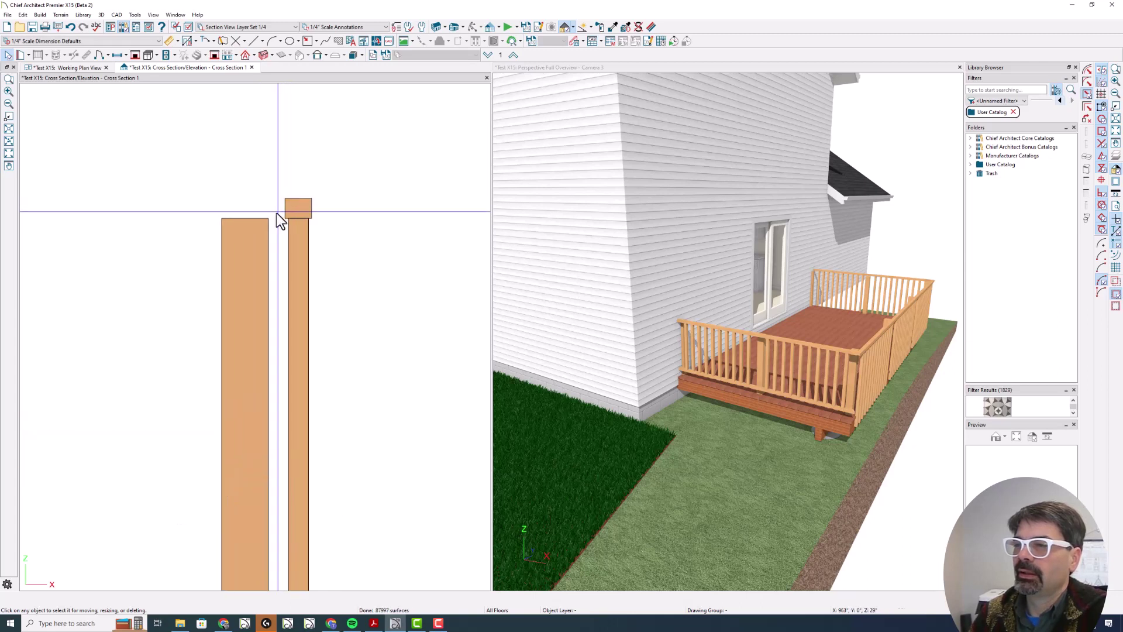
{"action": "key", "text": "l"}
{"action": "left_click", "coordinate": [307, 40]}
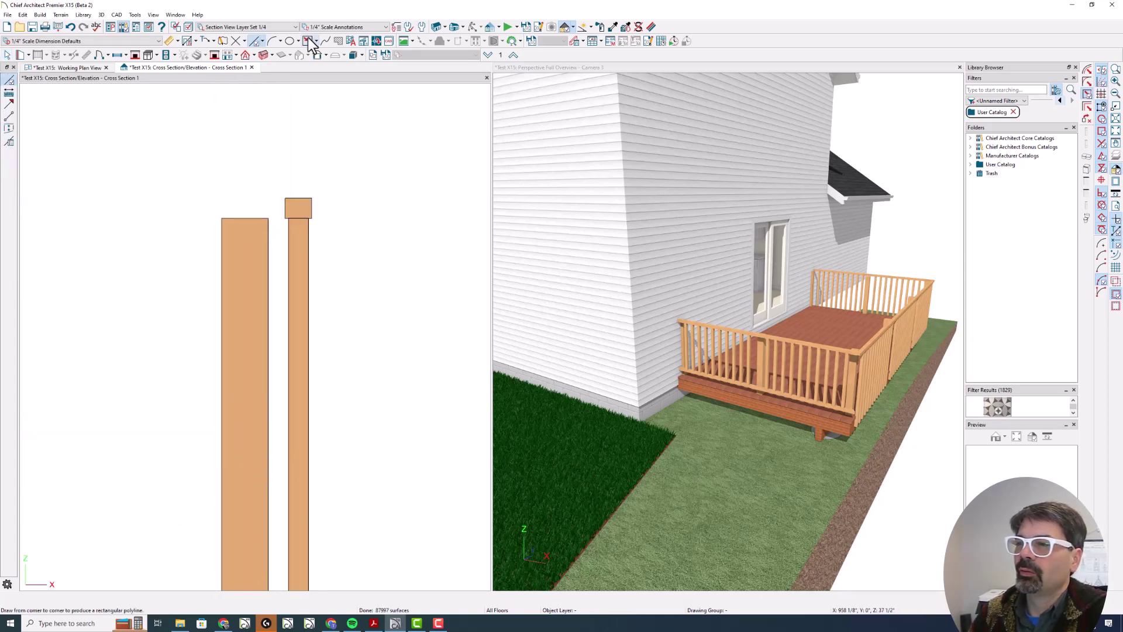
{"action": "left_click_drag", "start_coordinate": [222, 218], "coordinate": [312, 198]}
{"action": "key", "text": "Tab"}
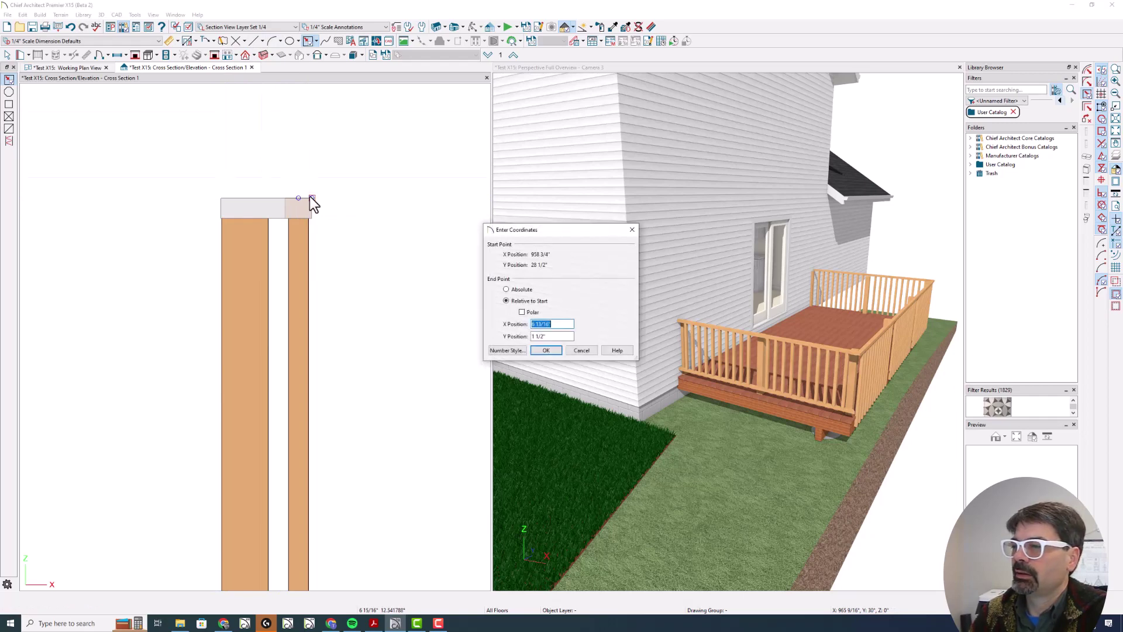
{"action": "key", "text": "Return"}
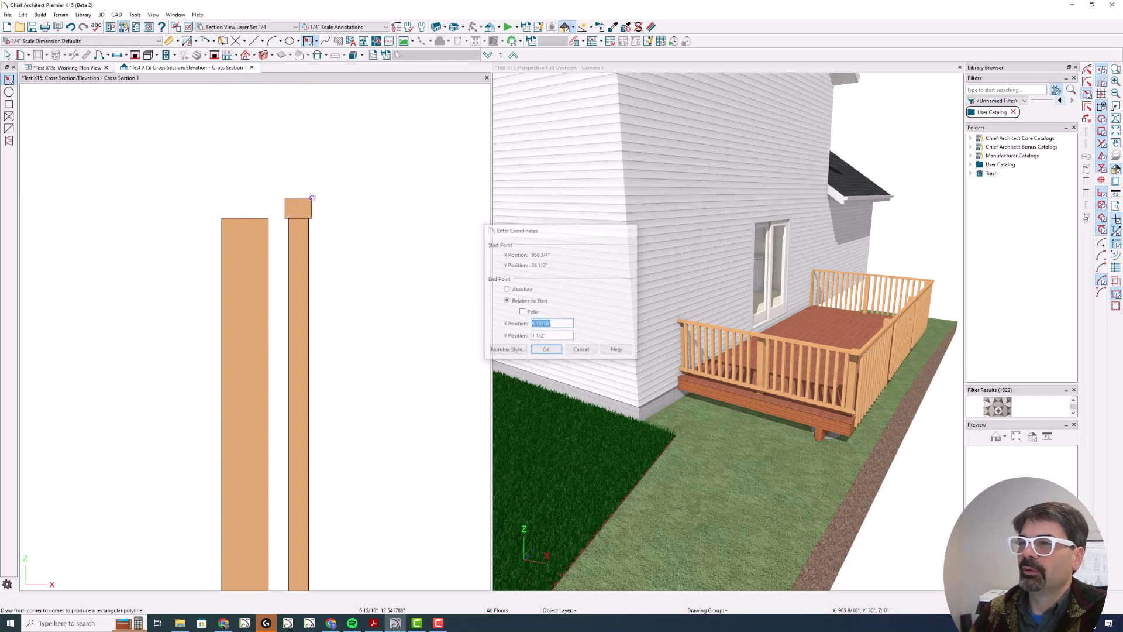
{"action": "left_click", "coordinate": [96, 68]}
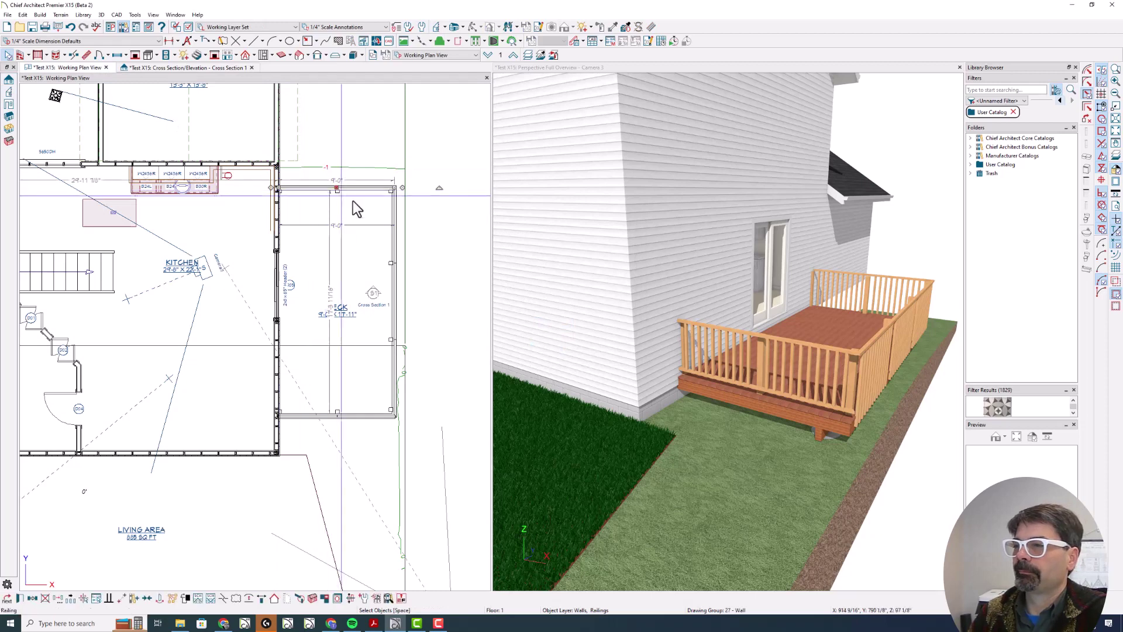
Step: Extend the deck's right railing along the deck's bottom edge
{"action": "left_click", "coordinate": [393, 360]}
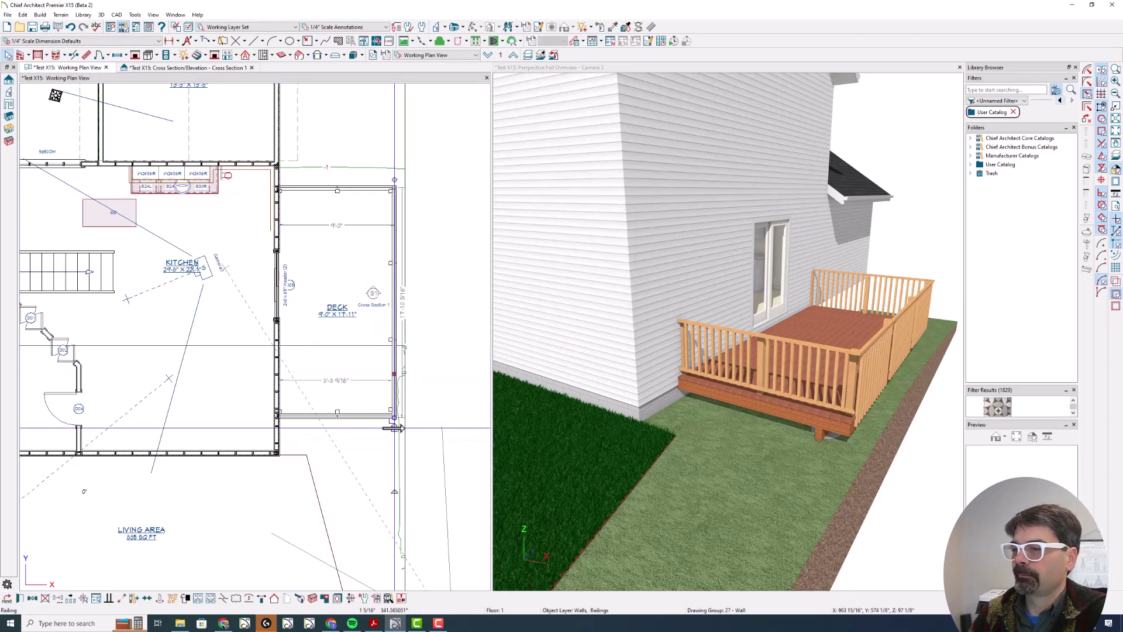
{"action": "left_click_drag", "start_coordinate": [395, 427], "coordinate": [276, 418]}
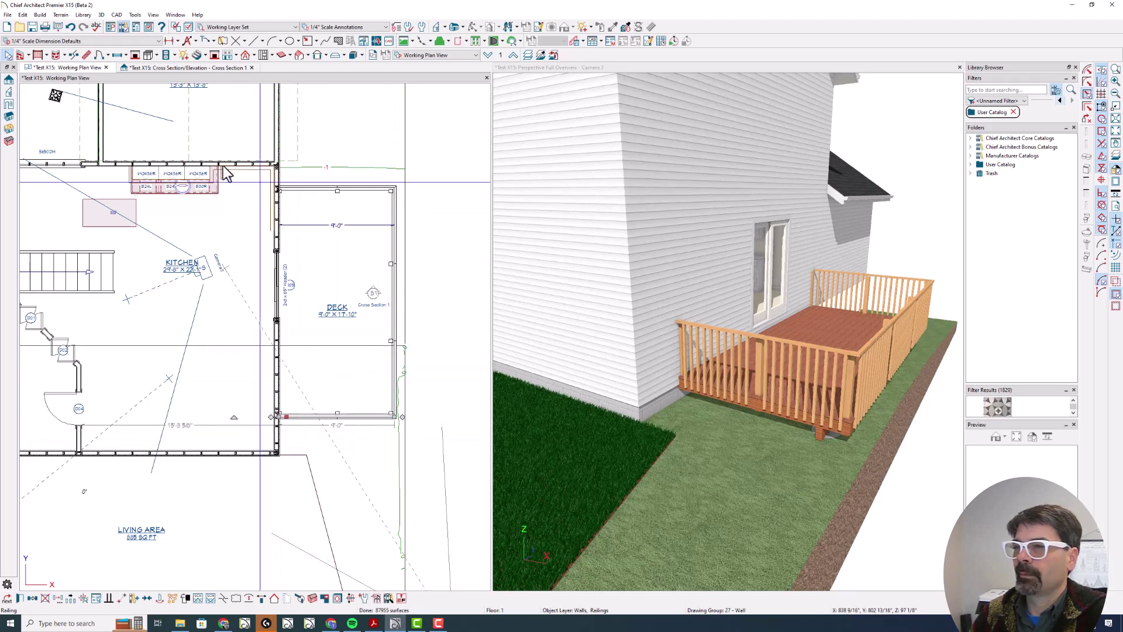
{"action": "left_click", "coordinate": [21, 54]}
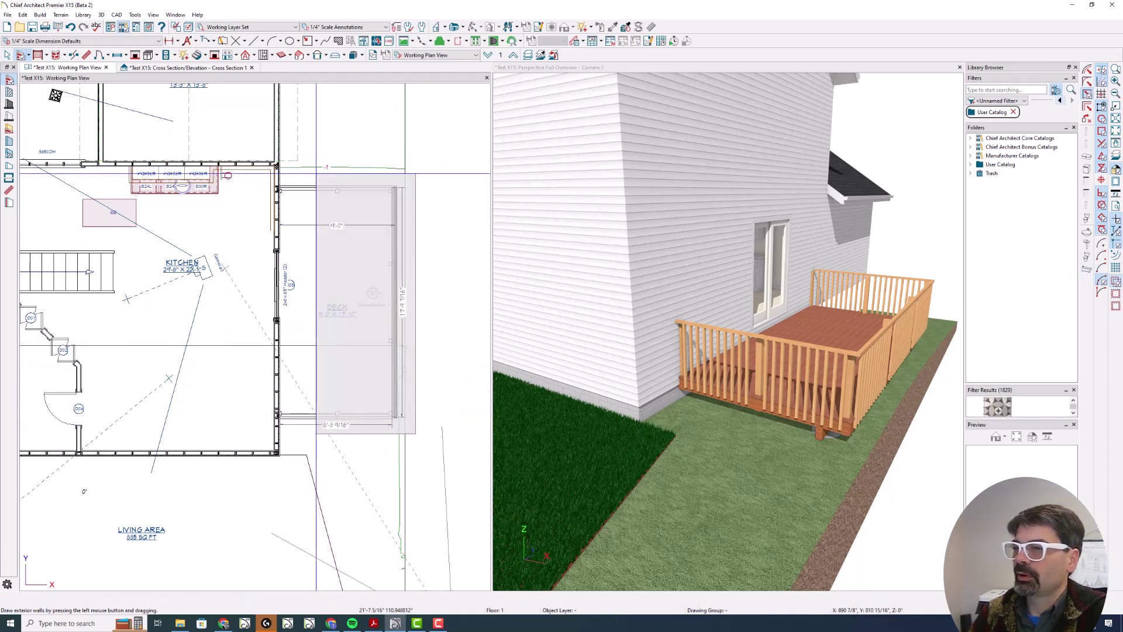
Step: Give all deck railings a 7 1/4" wide top rail with a 2 1/2" outward horizontal offset
{"action": "left_click", "coordinate": [316, 187]}
{"action": "double_click", "coordinate": [326, 174]}
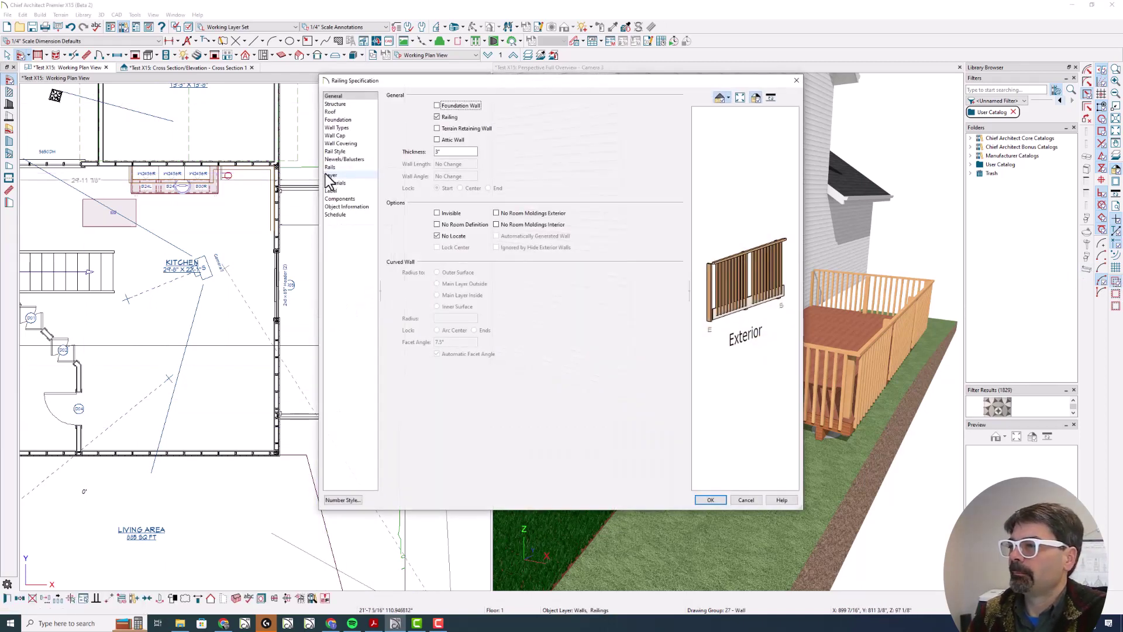
{"action": "left_click", "coordinate": [335, 151]}
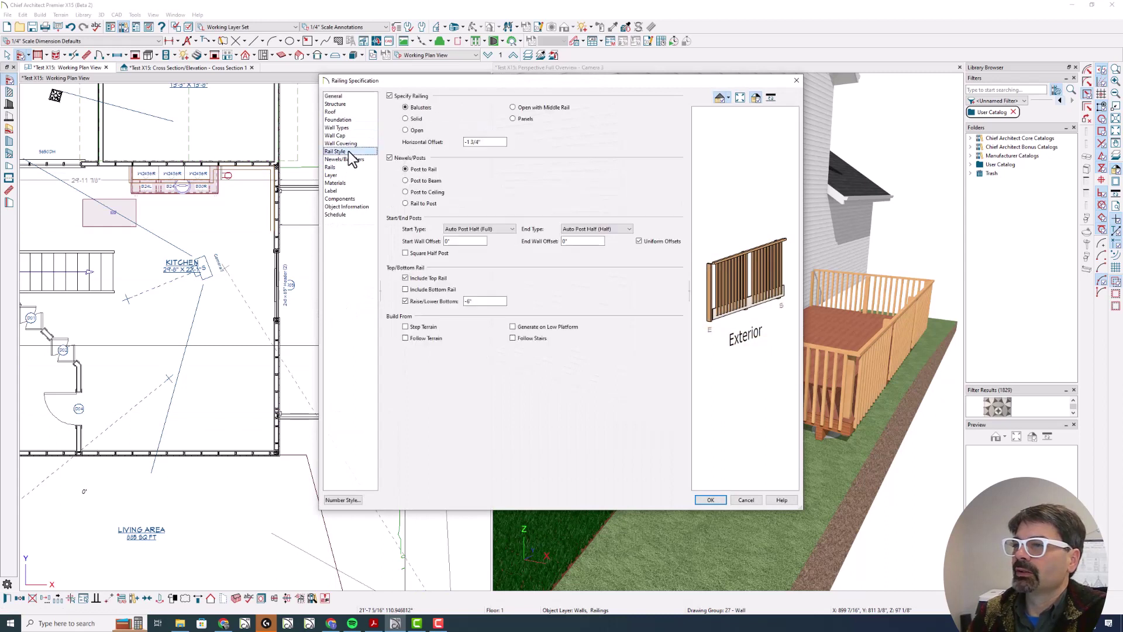
{"action": "left_click", "coordinate": [349, 167]}
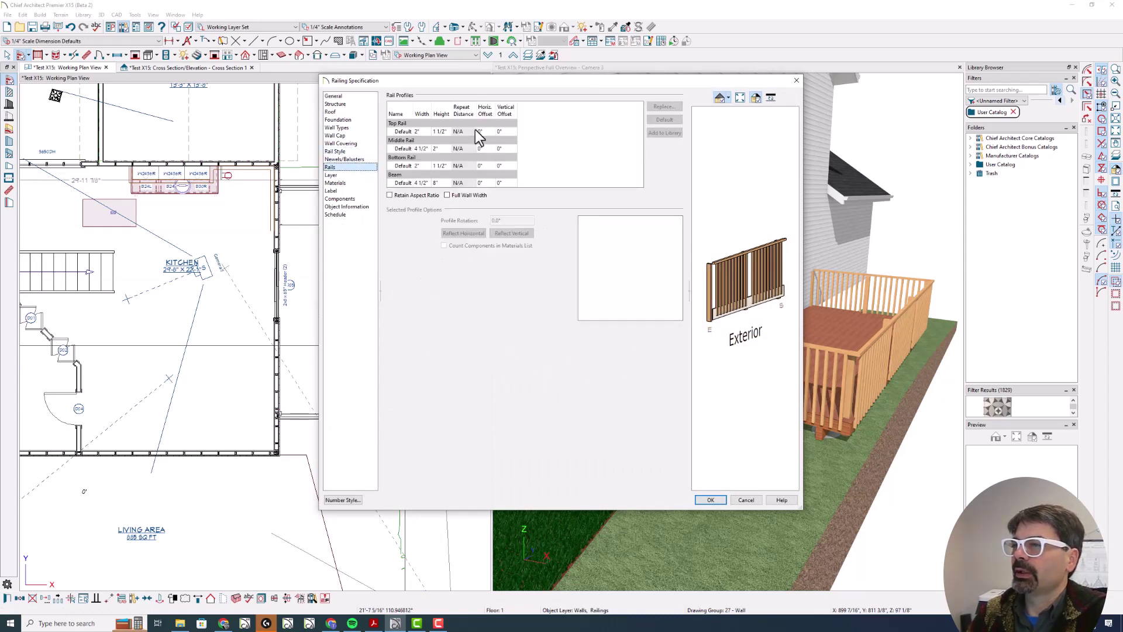
{"action": "left_click", "coordinate": [419, 132]}
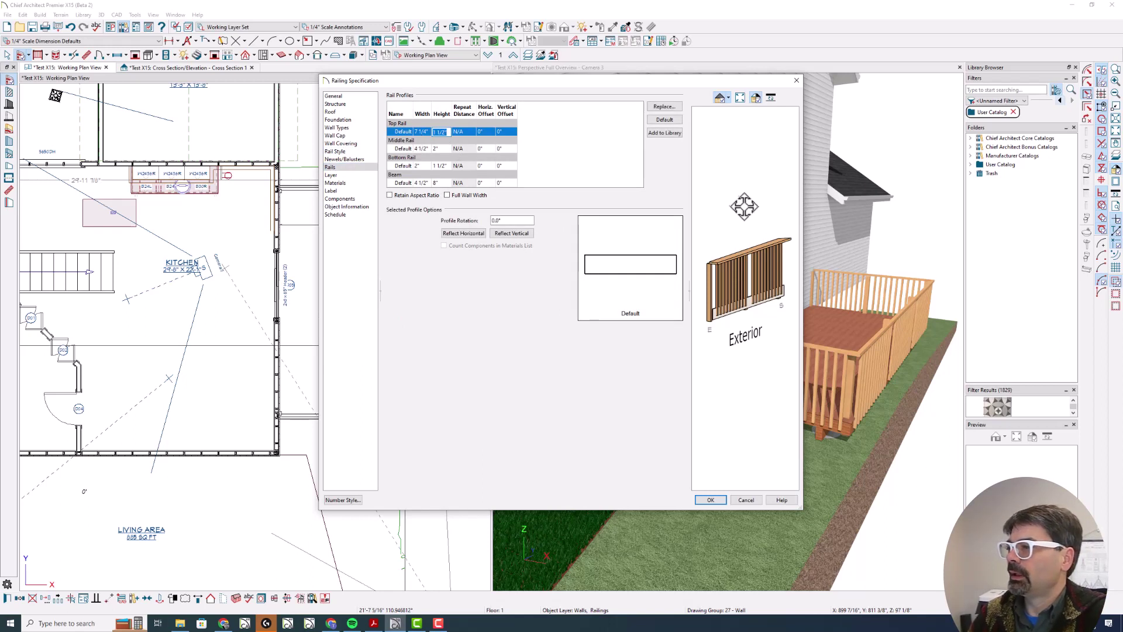
{"action": "left_click_drag", "start_coordinate": [737, 247], "coordinate": [755, 283]}
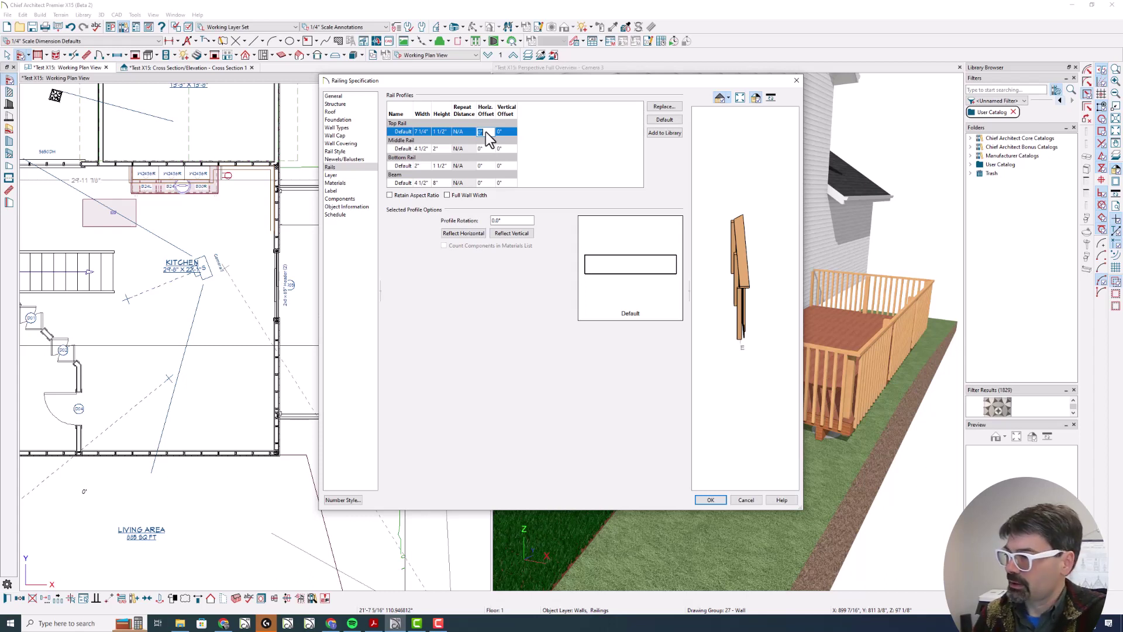
{"action": "type", "text": "3"}
{"action": "key", "text": "Tab"}
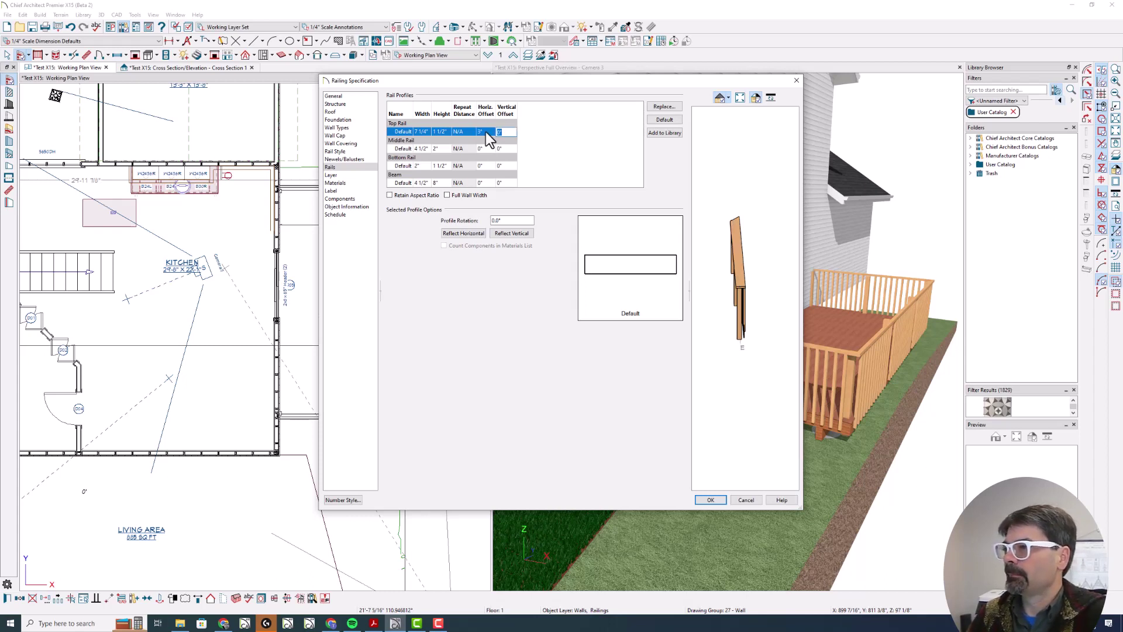
{"action": "left_click_drag", "start_coordinate": [722, 258], "coordinate": [734, 221]}
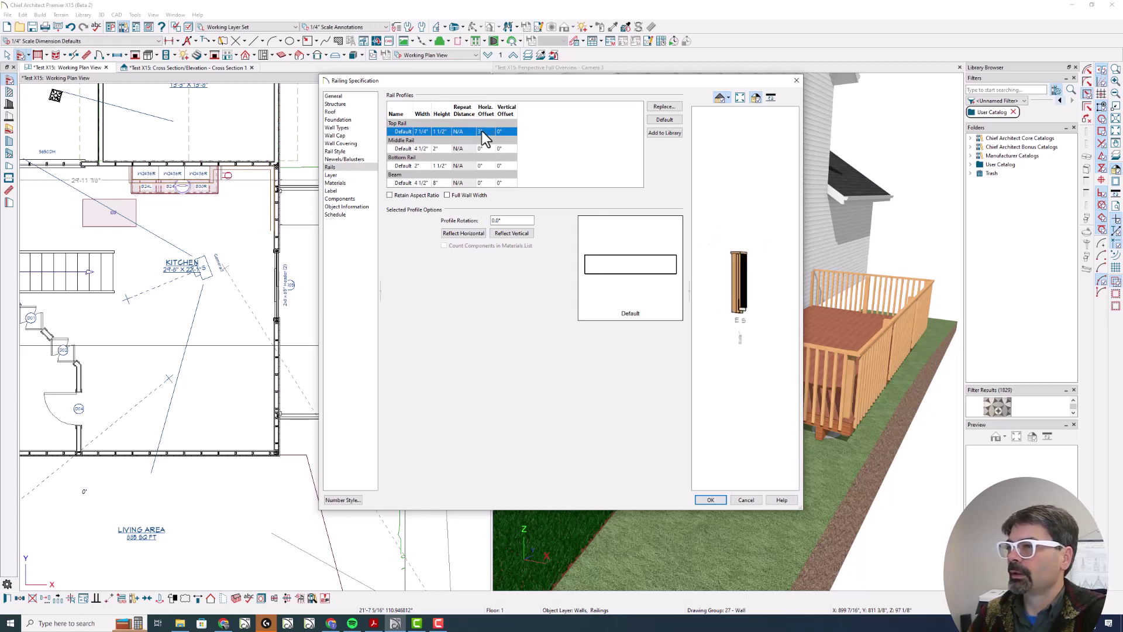
{"action": "key", "text": "Tab"}
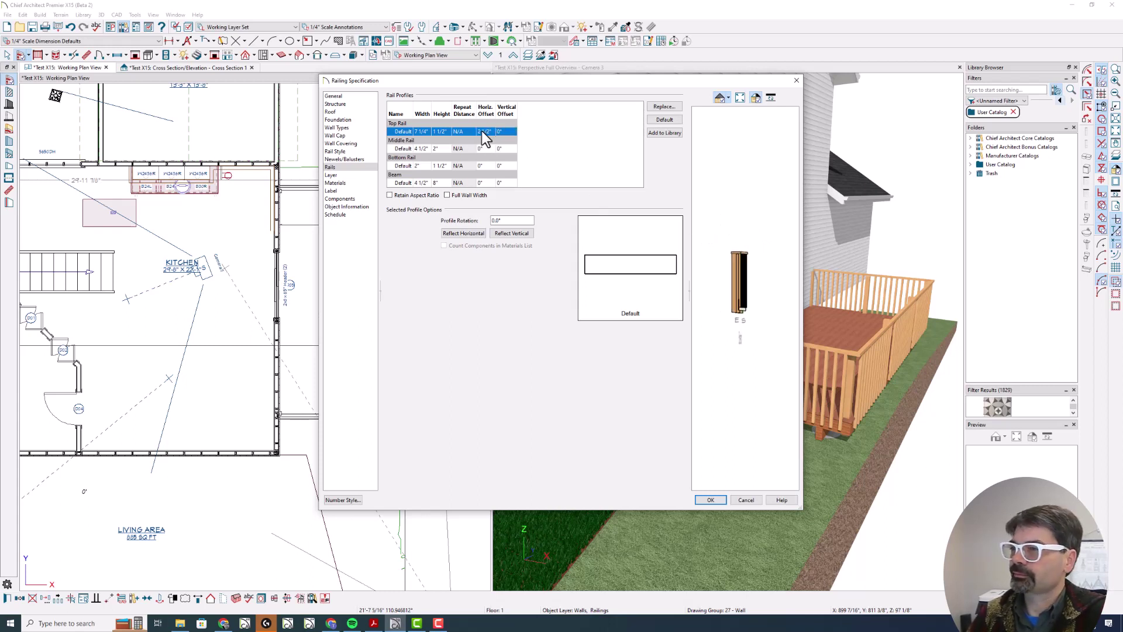
{"action": "left_click", "coordinate": [710, 499]}
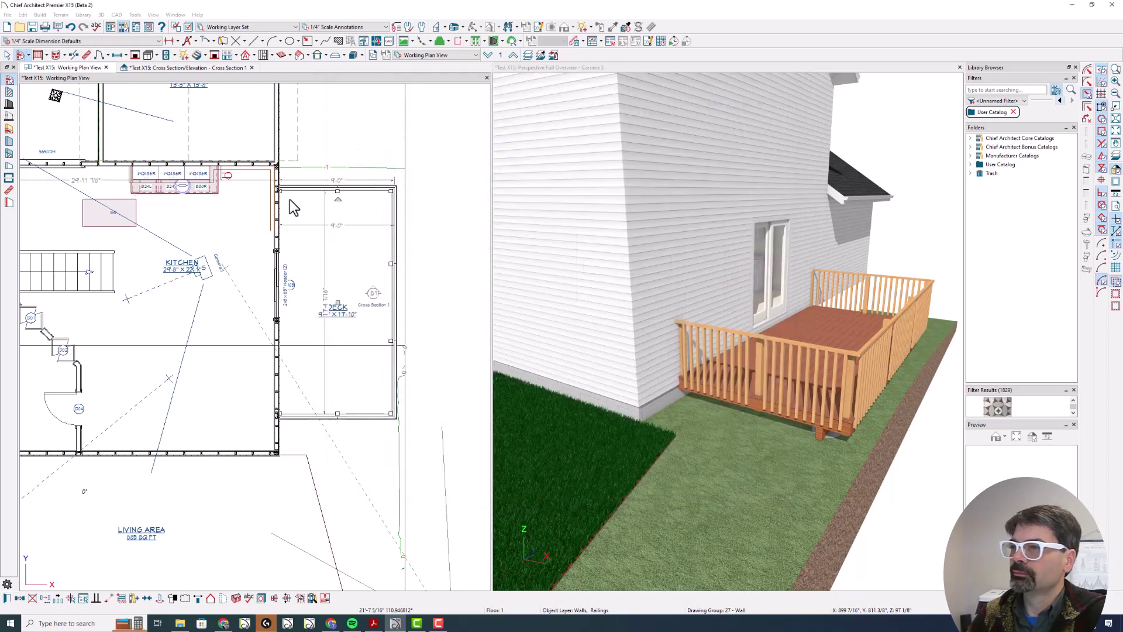
{"action": "left_click", "coordinate": [213, 68]}
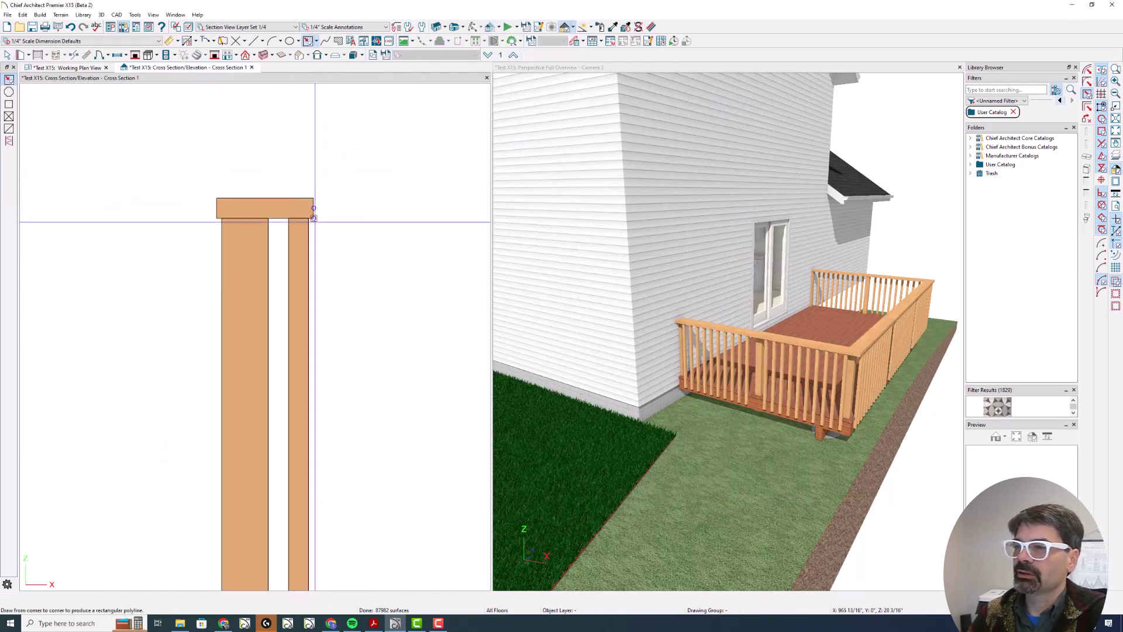
Step: Tile the plan, Cross Section 1 and Camera 3 views, zoom toward the deck railing, clear the markup
{"action": "left_click", "coordinate": [85, 69]}
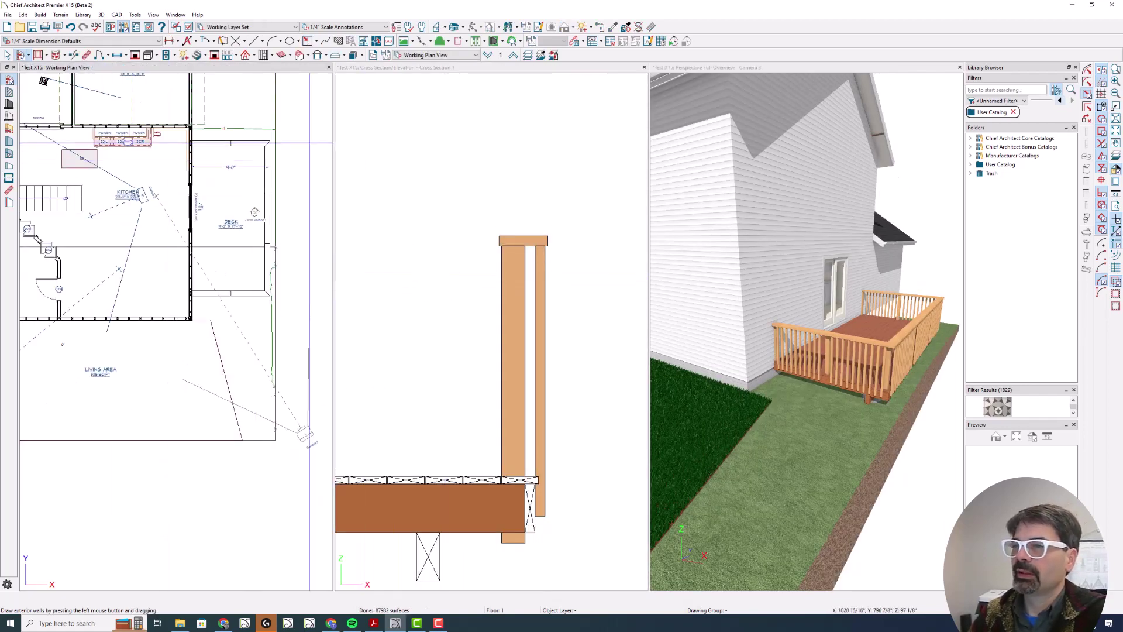
{"action": "scroll", "coordinate": [310, 142], "scroll_direction": "up", "scroll_amount": 3}
{"action": "left_click", "coordinate": [777, 234]}
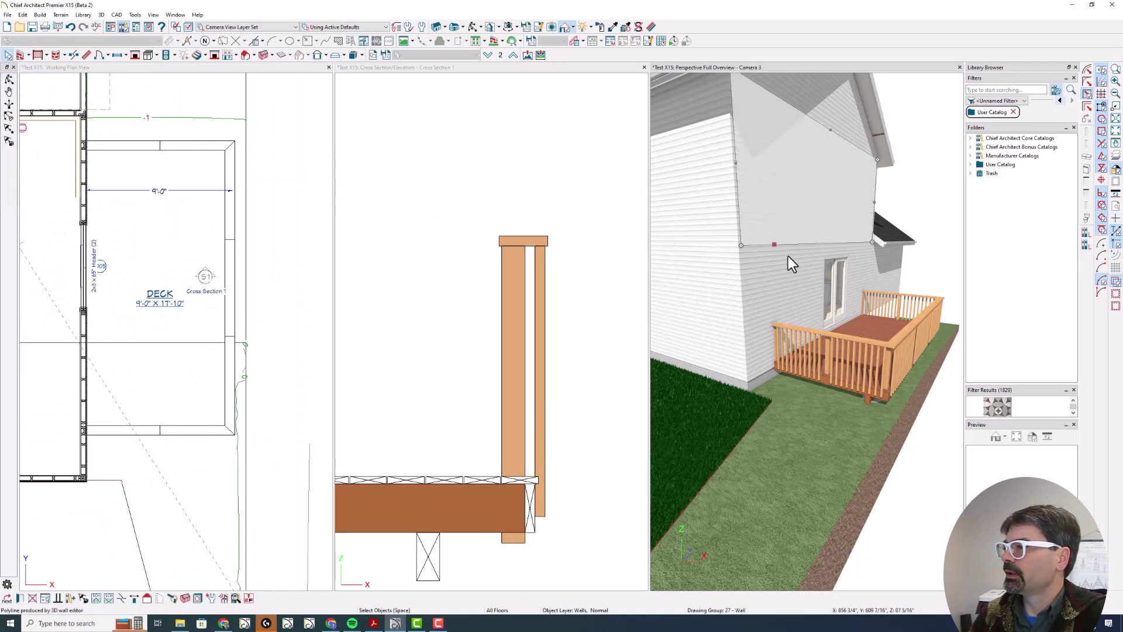
{"action": "left_click", "coordinate": [942, 183]}
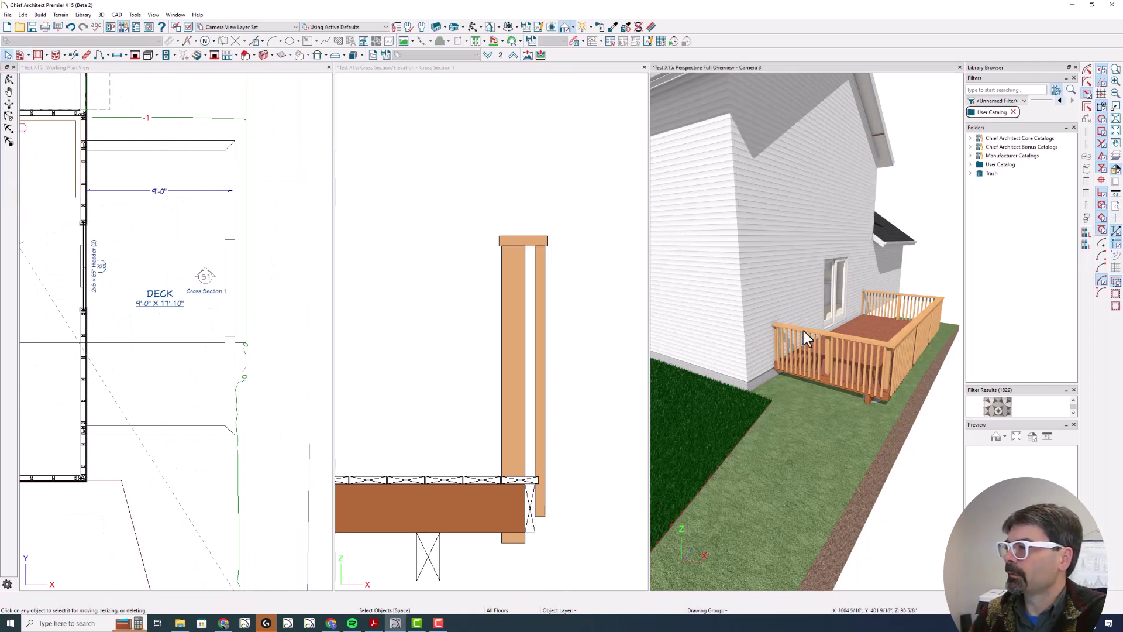
{"action": "scroll", "coordinate": [812, 332], "scroll_direction": "up", "scroll_amount": 2}
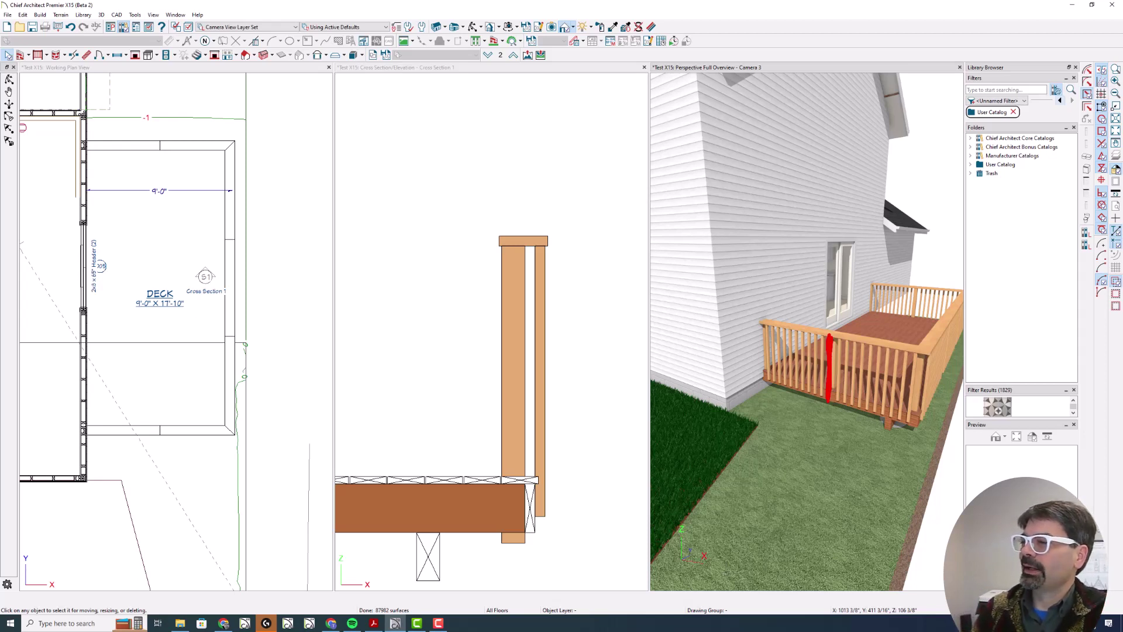
{"action": "key", "text": "Escape"}
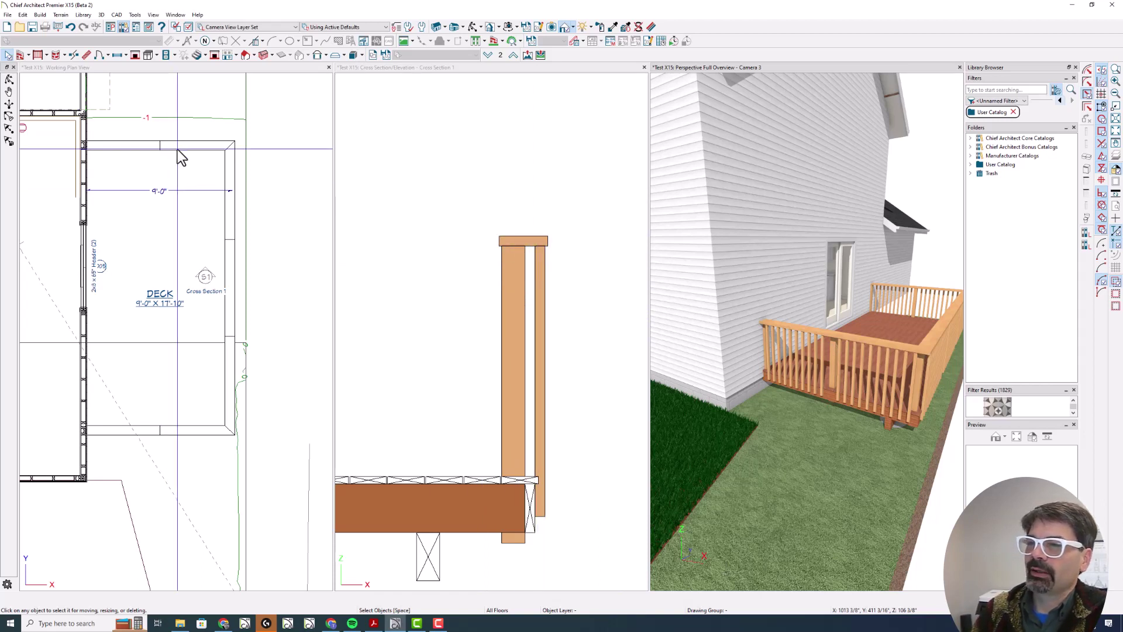
Step: Change the deck railings' top rail to 9 1/4" wide with a 1 1/2" horizontal offset
{"action": "left_click", "coordinate": [184, 167]}
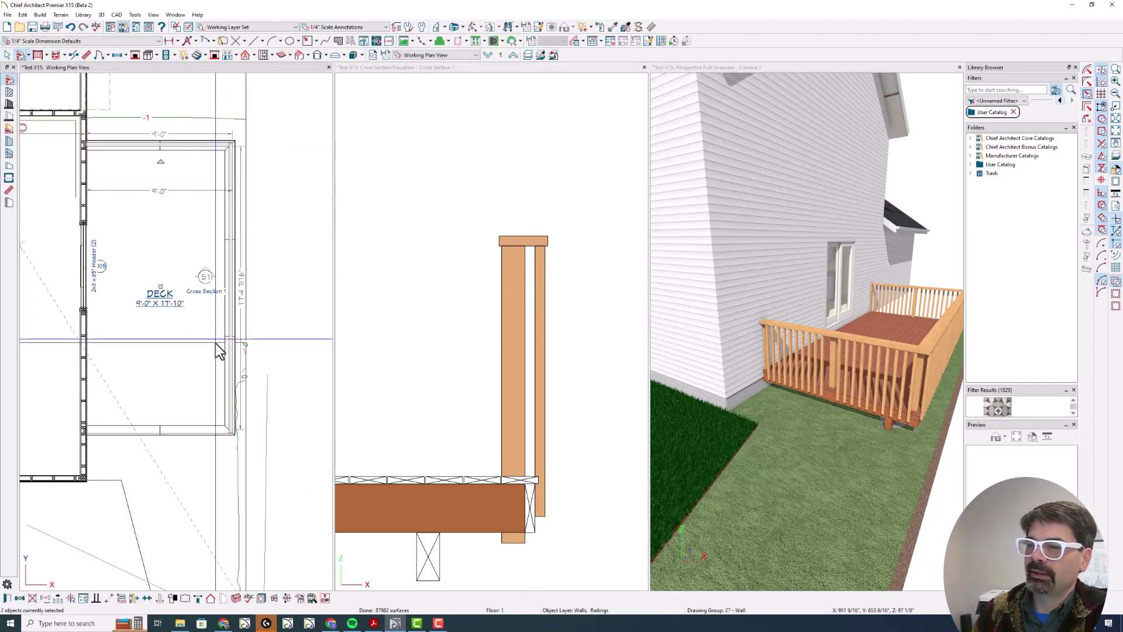
{"action": "left_click", "coordinate": [204, 429]}
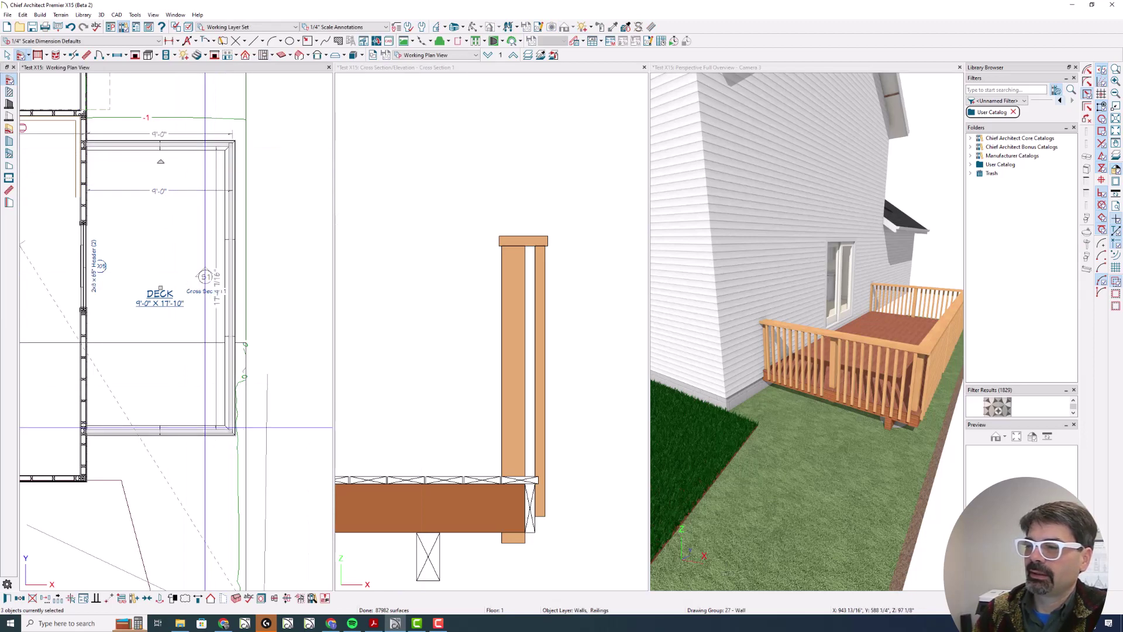
{"action": "double_click", "coordinate": [205, 428]}
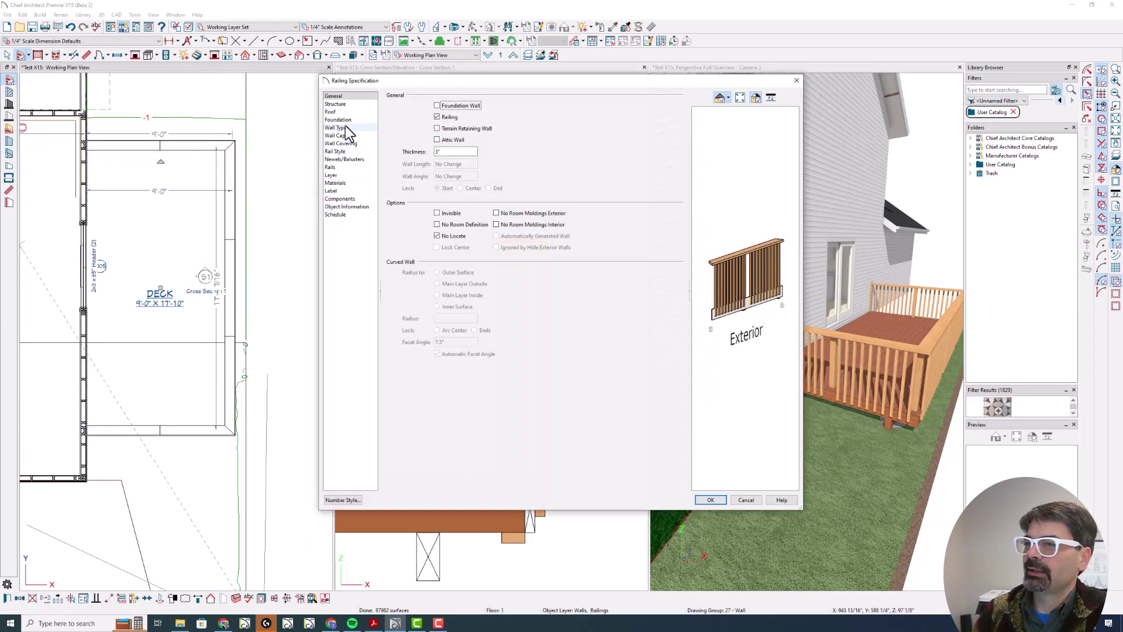
{"action": "left_click", "coordinate": [353, 168]}
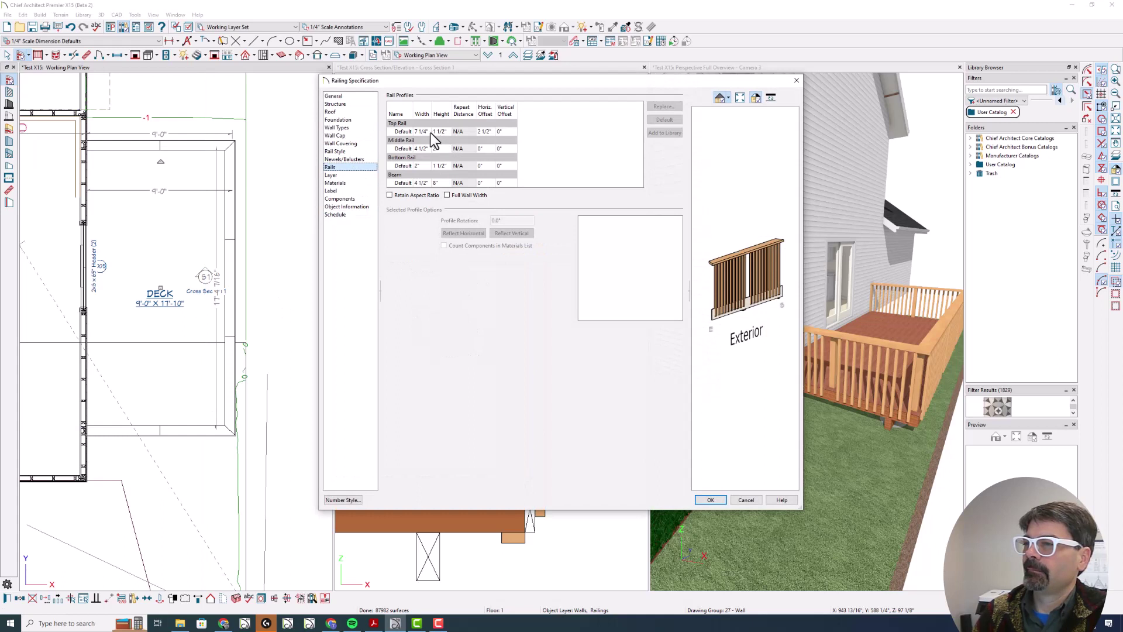
{"action": "left_click", "coordinate": [426, 132]}
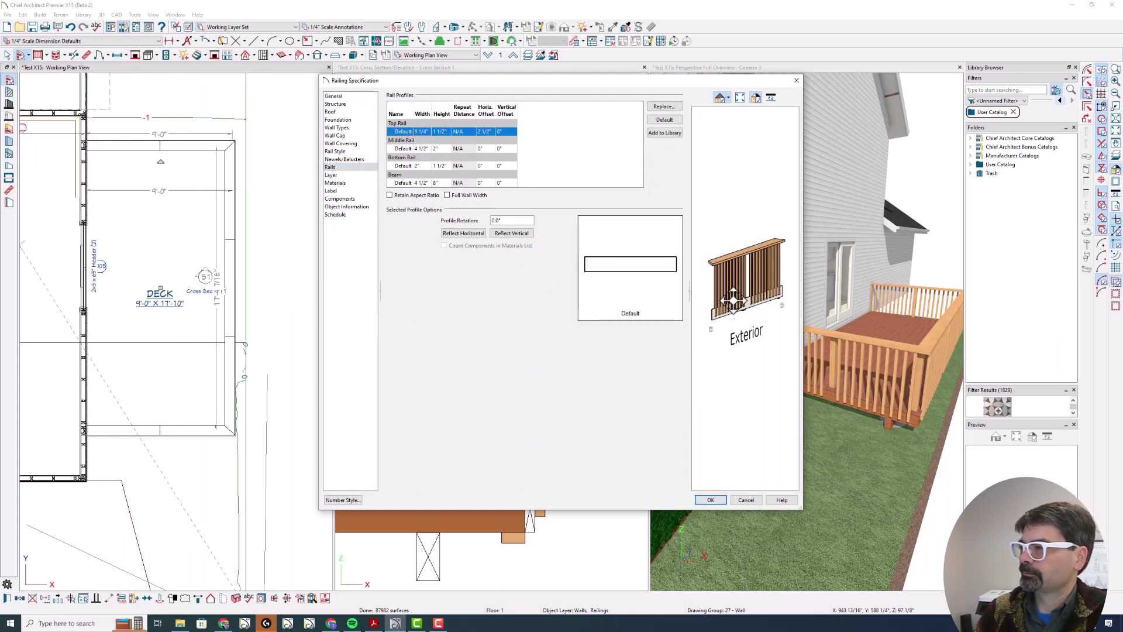
{"action": "left_click_drag", "start_coordinate": [708, 404], "coordinate": [778, 270]}
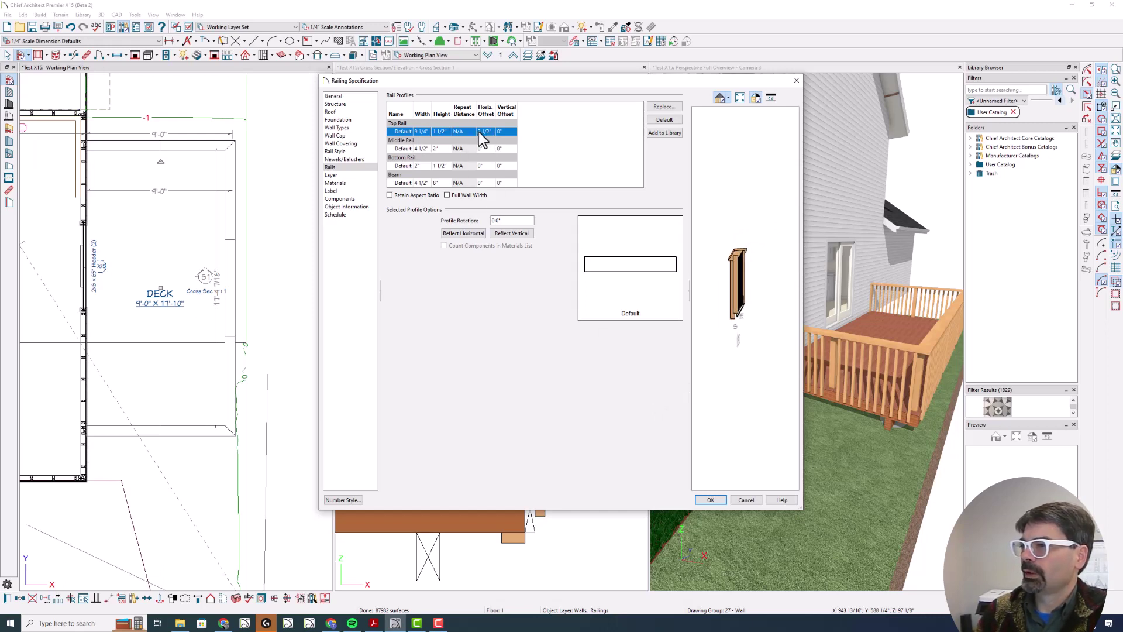
{"action": "key", "text": "Tab"}
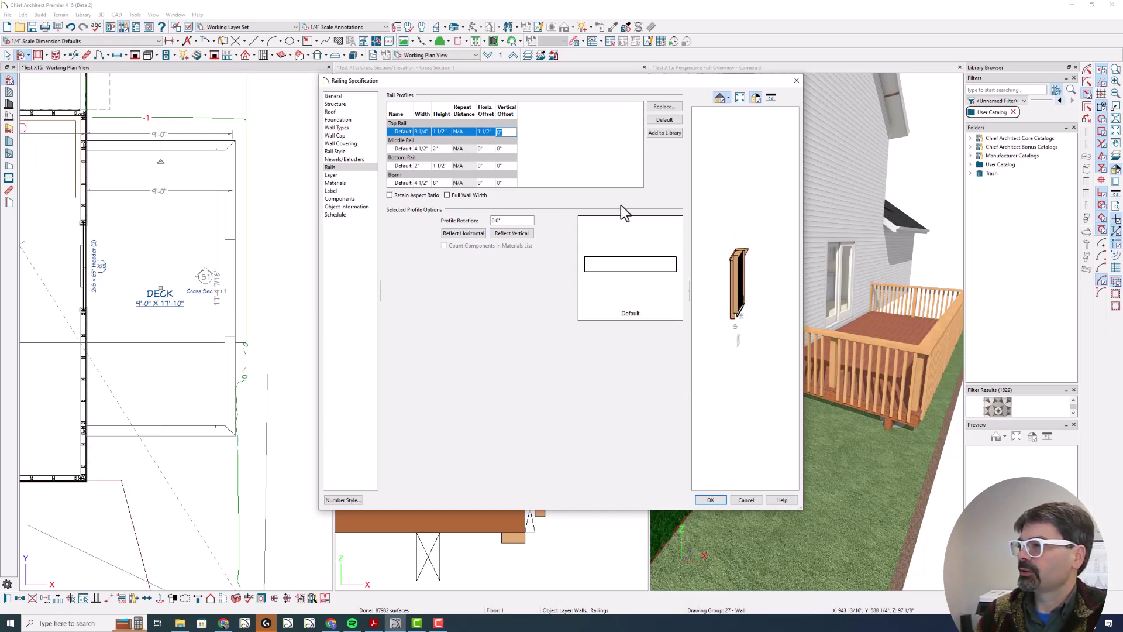
{"action": "mouse_move", "coordinate": [729, 268]}
{"action": "left_mouse_down"}
{"action": "mouse_move", "coordinate": [720, 283]}
{"action": "mouse_move", "coordinate": [740, 257]}
{"action": "left_mouse_up"}
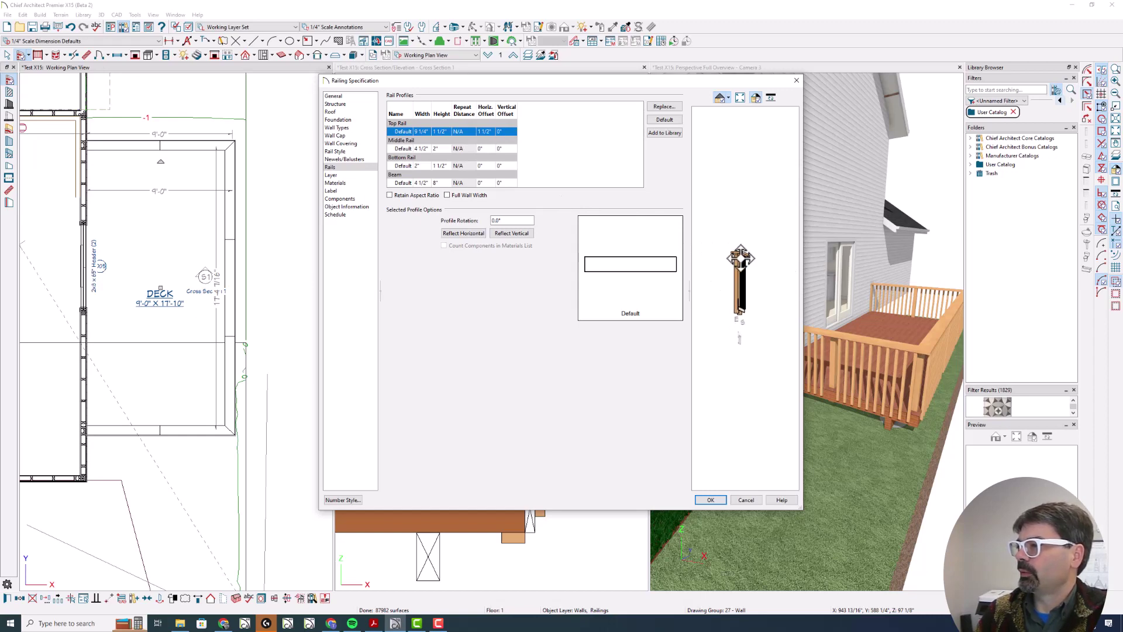
{"action": "key", "text": "Return"}
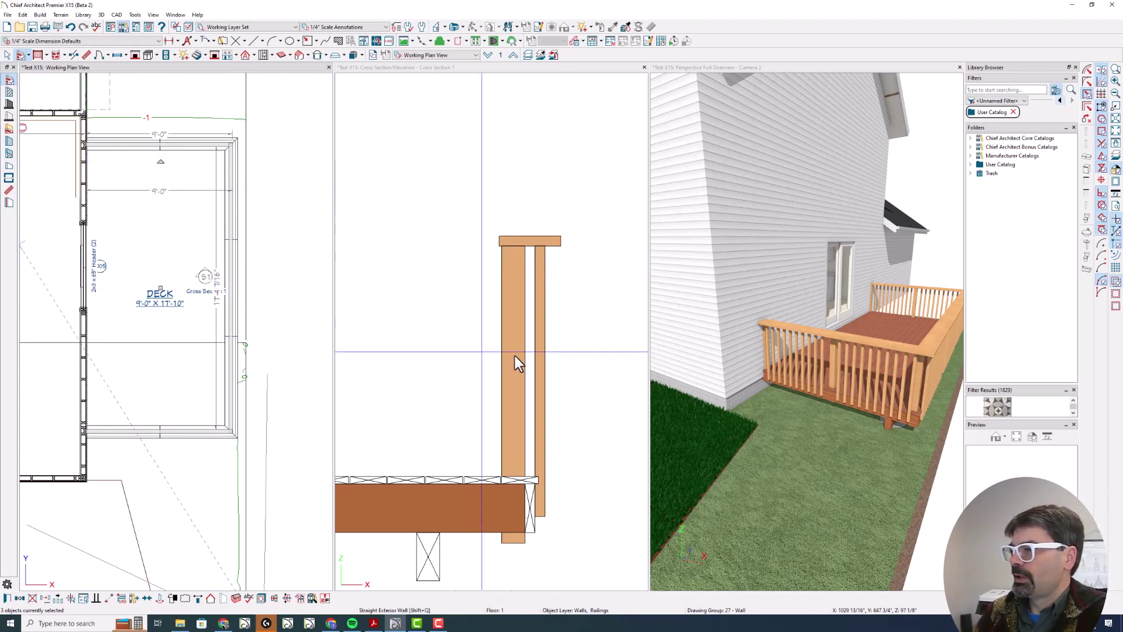
Step: Include a bottom rail on the deck railing, sized 1 1/2" by 5 1/2"
{"action": "double_click", "coordinate": [246, 270]}
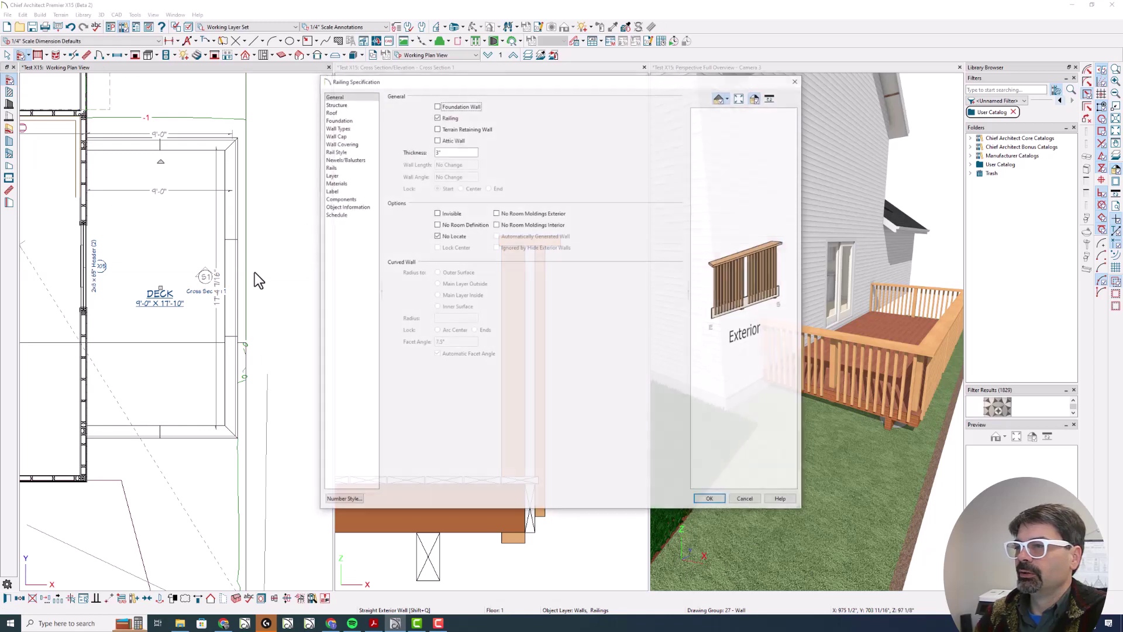
{"action": "left_click", "coordinate": [359, 152]}
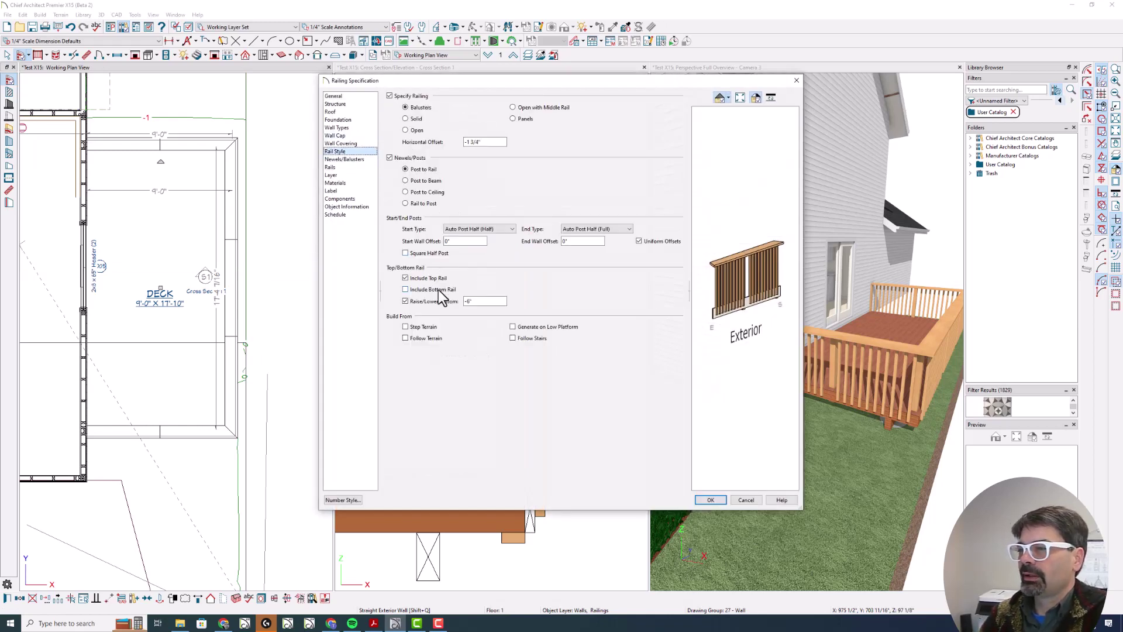
{"action": "left_click", "coordinate": [436, 290]}
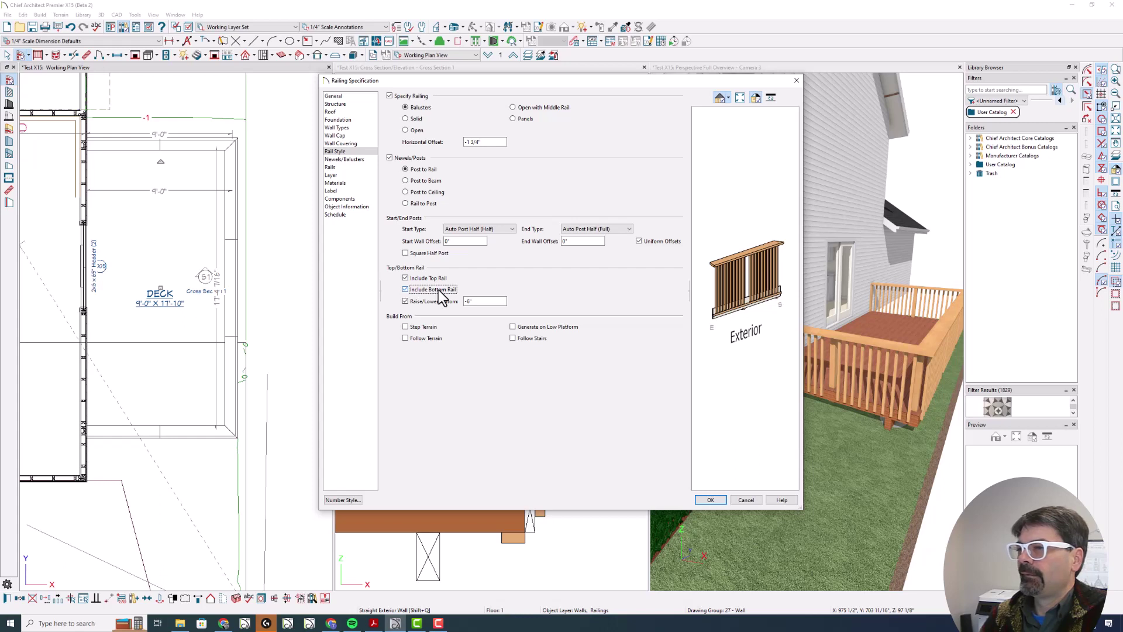
{"action": "left_click", "coordinate": [363, 167]}
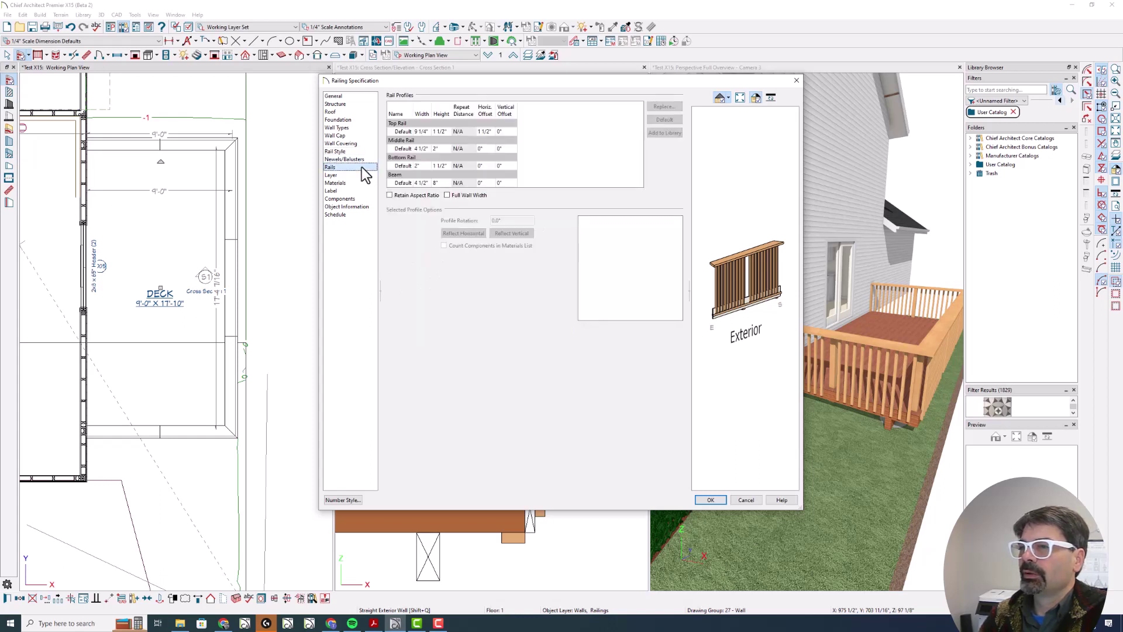
{"action": "left_click", "coordinate": [423, 166]}
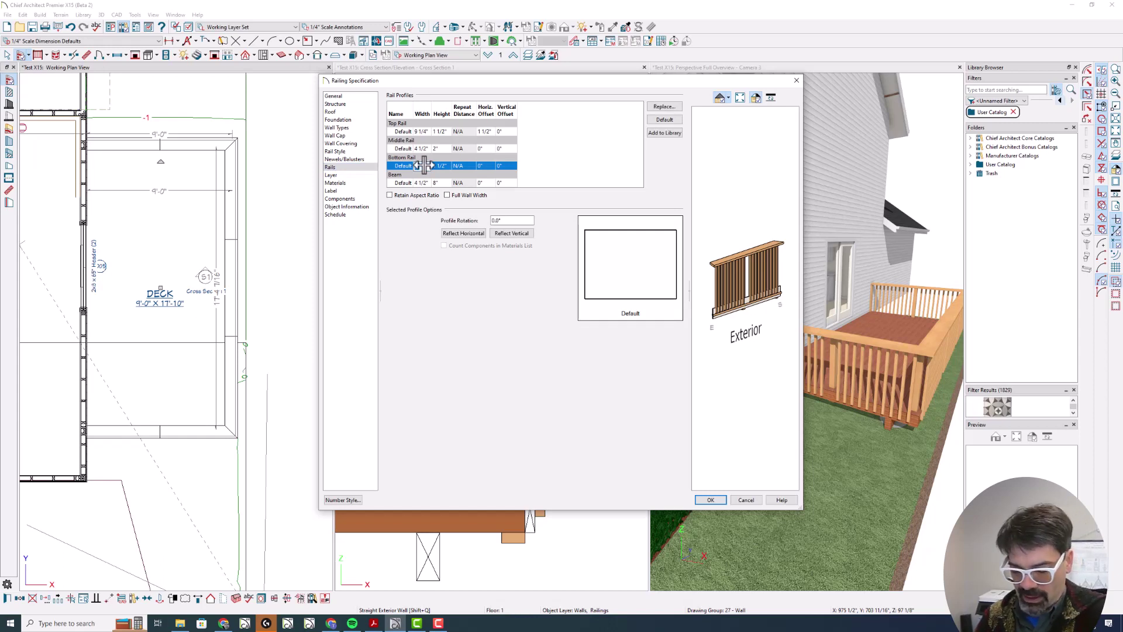
{"action": "left_click", "coordinate": [424, 166]}
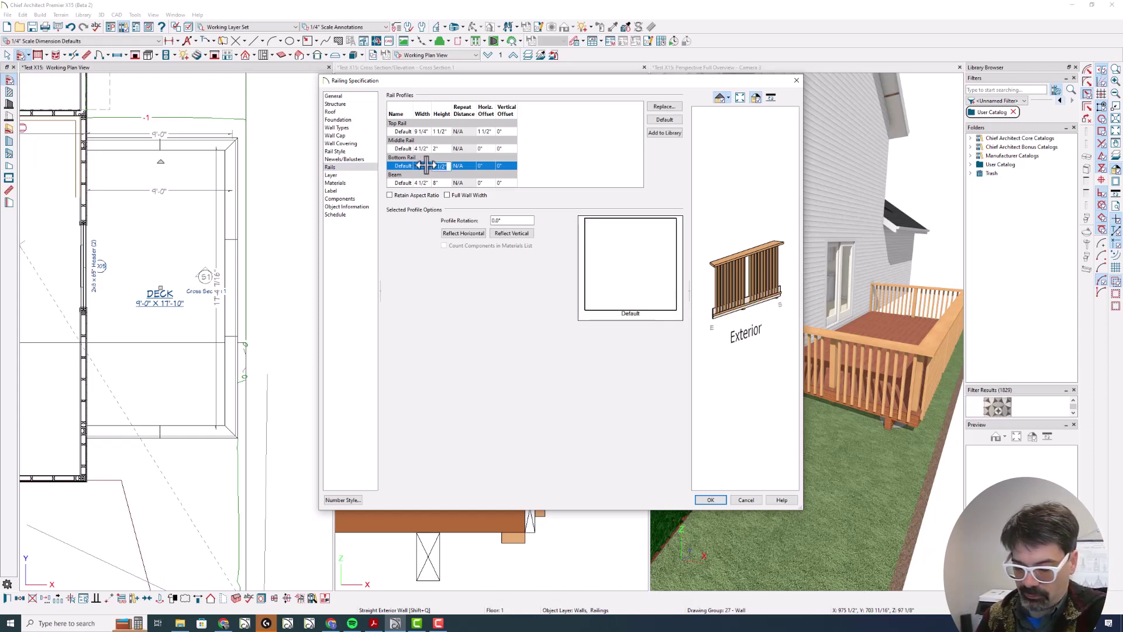
{"action": "key", "text": "Return"}
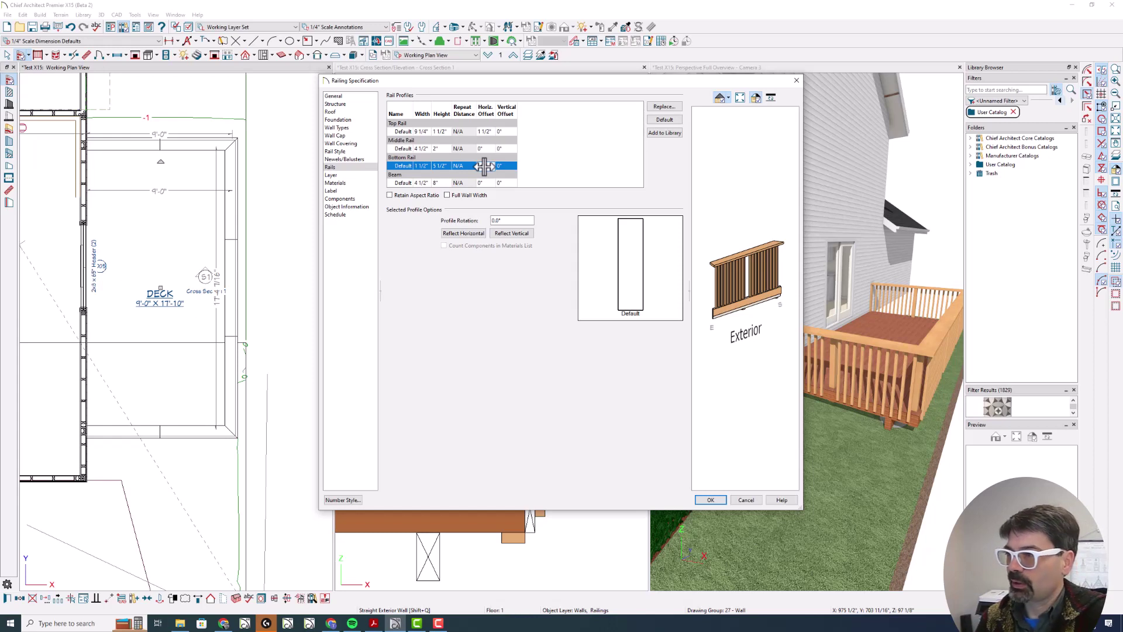
Step: Offset the bottom rail -1 1/2" horizontally and 34 1/2" vertically, then apply
{"action": "key", "text": "Tab"}
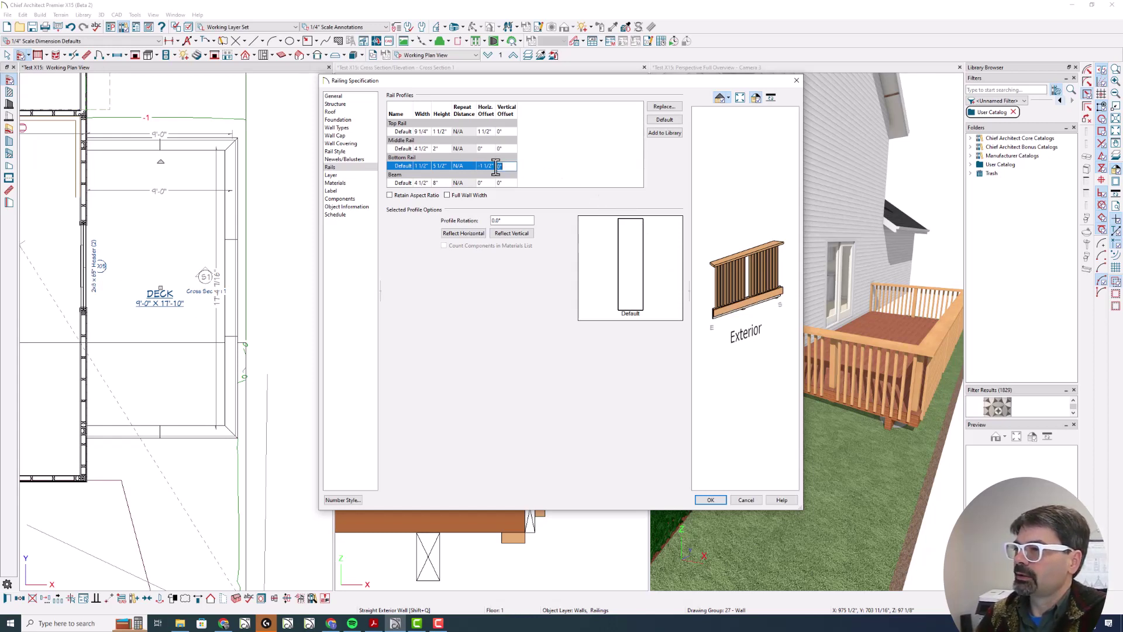
{"action": "left_click_drag", "start_coordinate": [704, 293], "coordinate": [797, 286]}
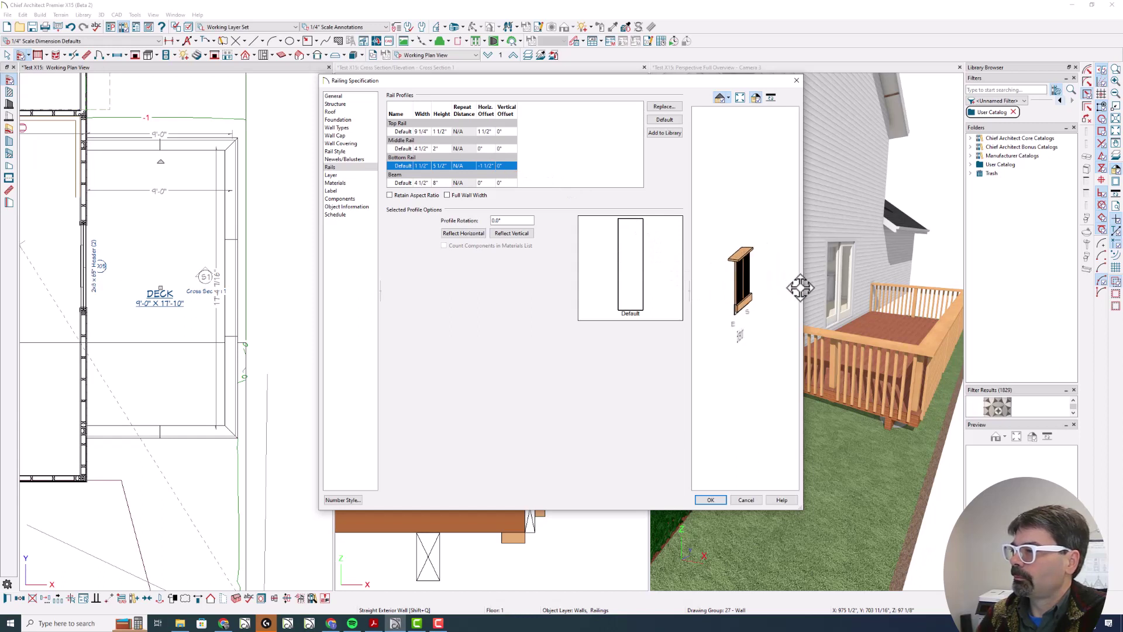
{"action": "left_click", "coordinate": [506, 166]}
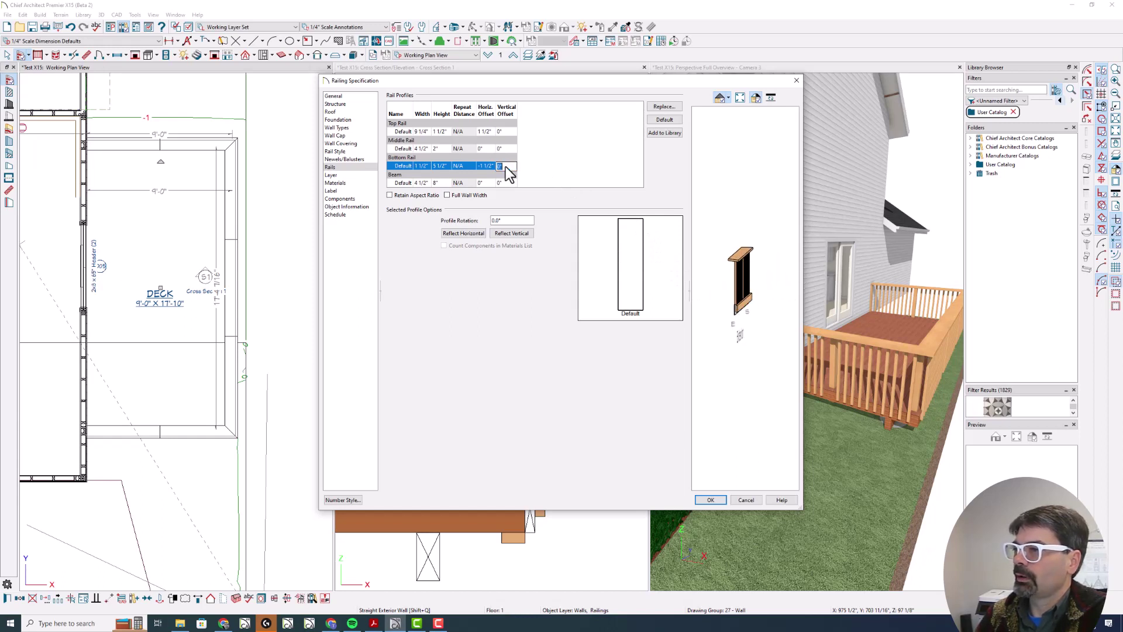
{"action": "type", "text": "34"}
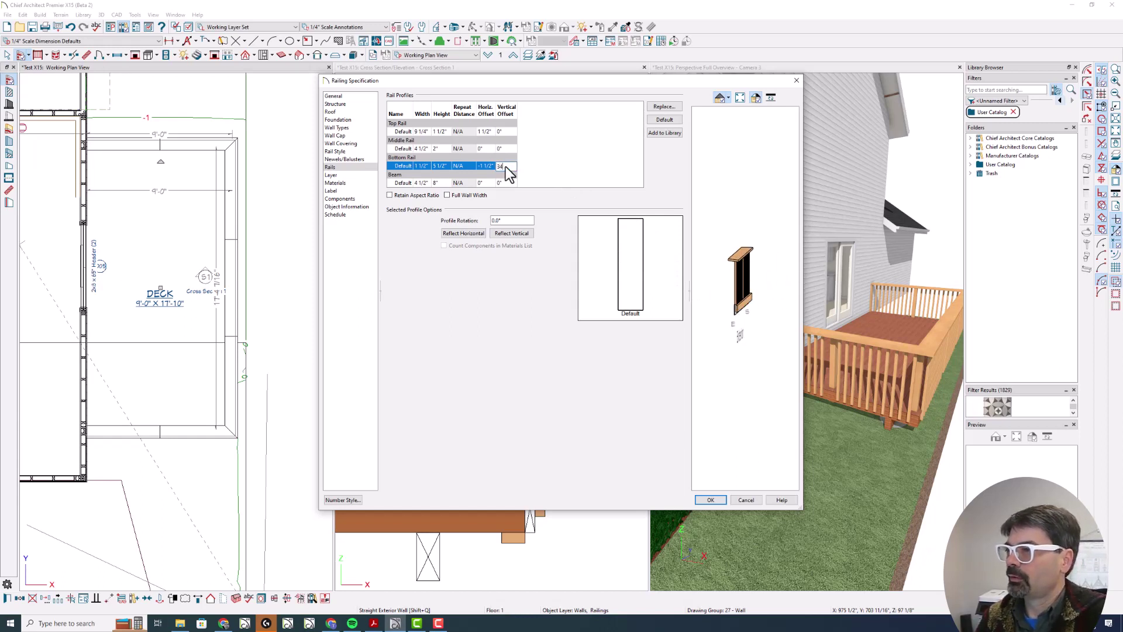
{"action": "type", "text": " 1/2"}
{"action": "key", "text": "Return"}
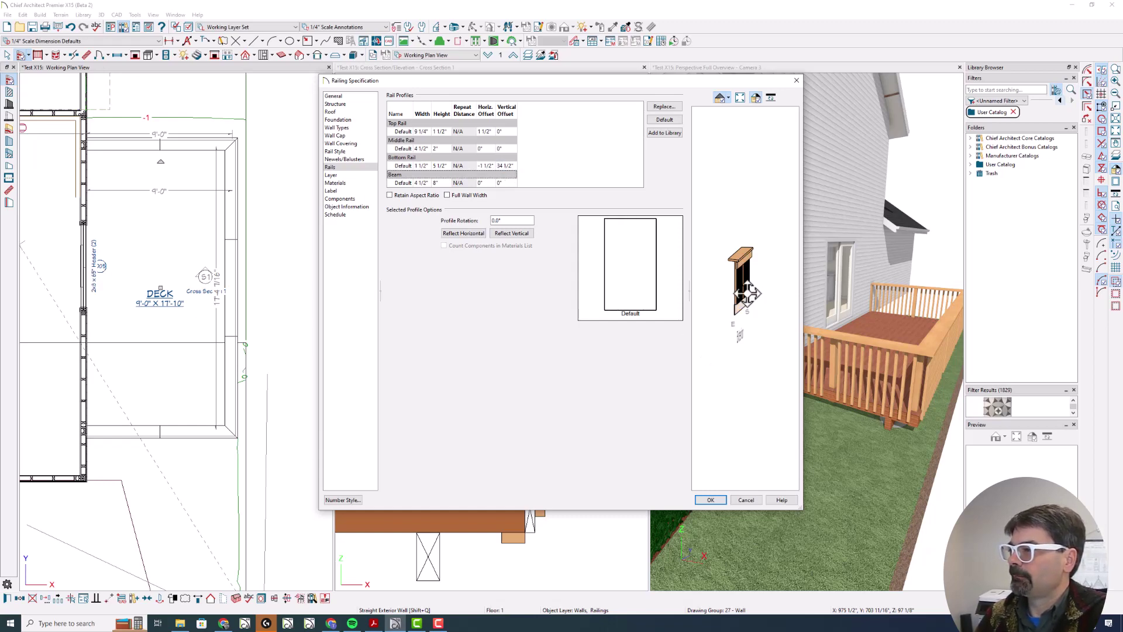
{"action": "left_click", "coordinate": [711, 499]}
Step: Measure up from the post corner in the cross section
{"action": "key", "text": "l"}
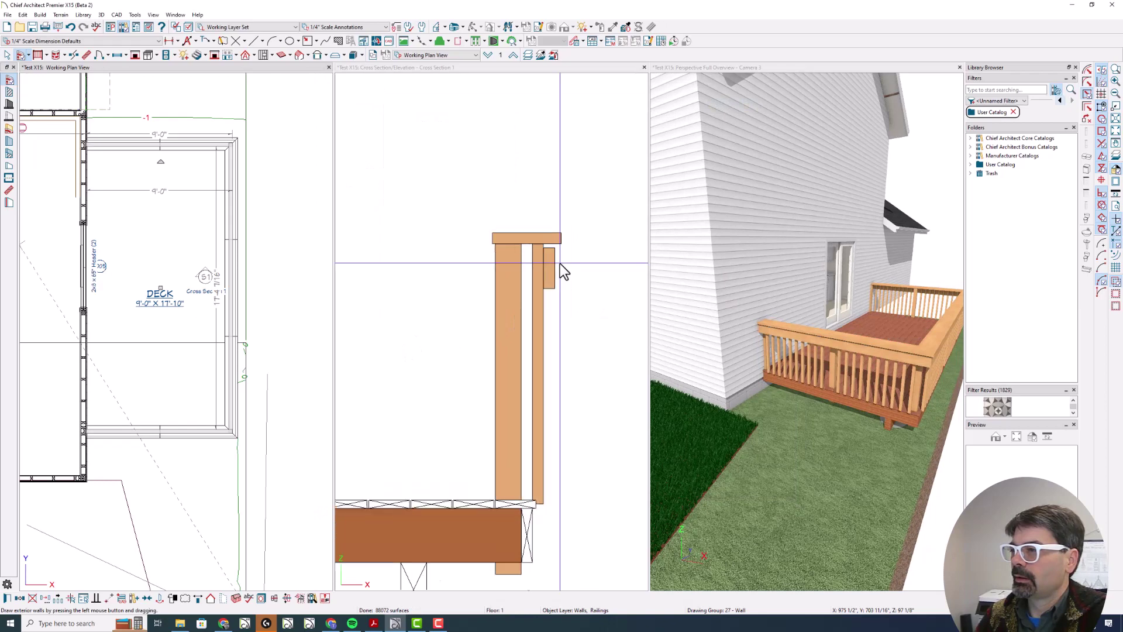
{"action": "scroll", "coordinate": [560, 263], "scroll_direction": "up", "scroll_amount": 4}
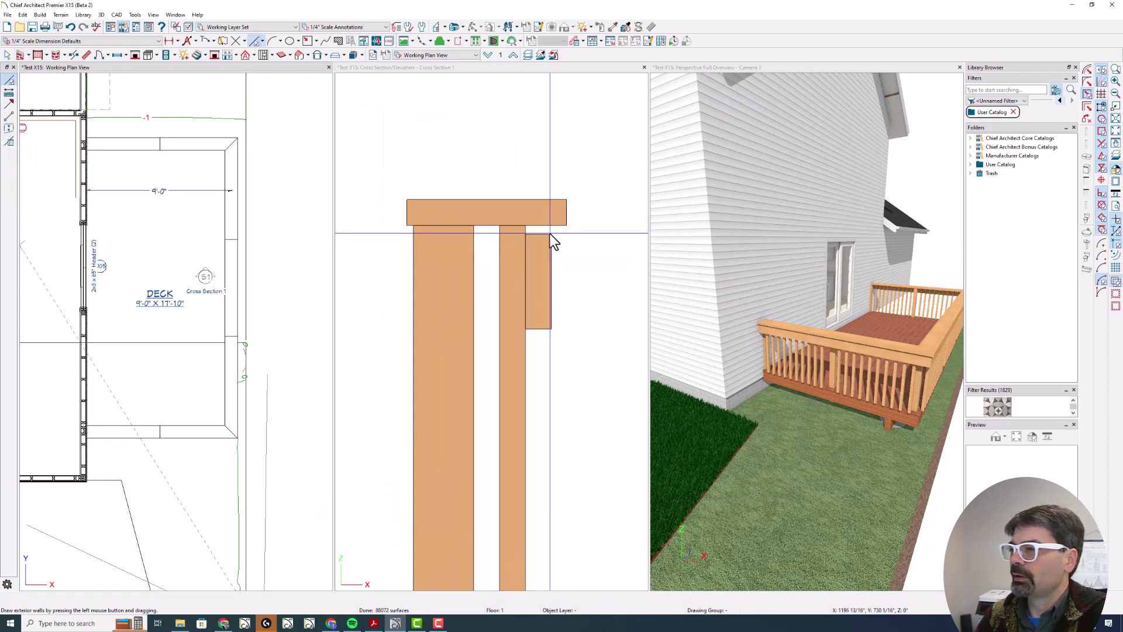
{"action": "left_click", "coordinate": [550, 234]}
{"action": "left_click_drag", "start_coordinate": [551, 234], "coordinate": [552, 229]}
{"action": "key", "text": "Escape"}
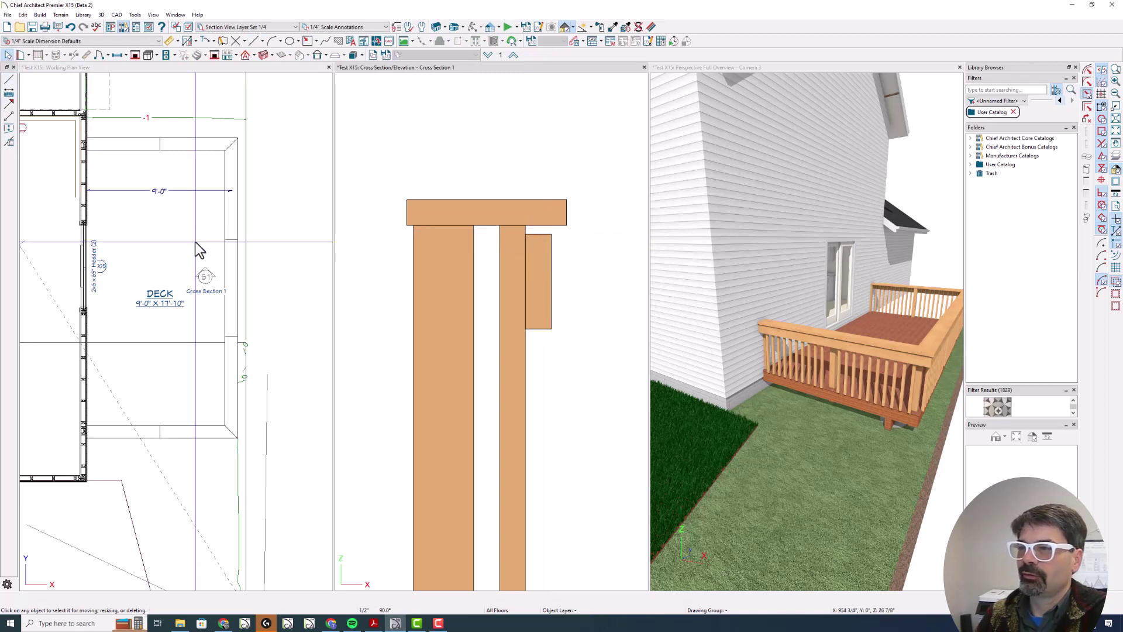
Step: Raise the bottom rail of all three deck railing runs to a 35" vertical offset
{"action": "left_click", "coordinate": [185, 150]}
{"action": "left_click", "coordinate": [195, 144]}
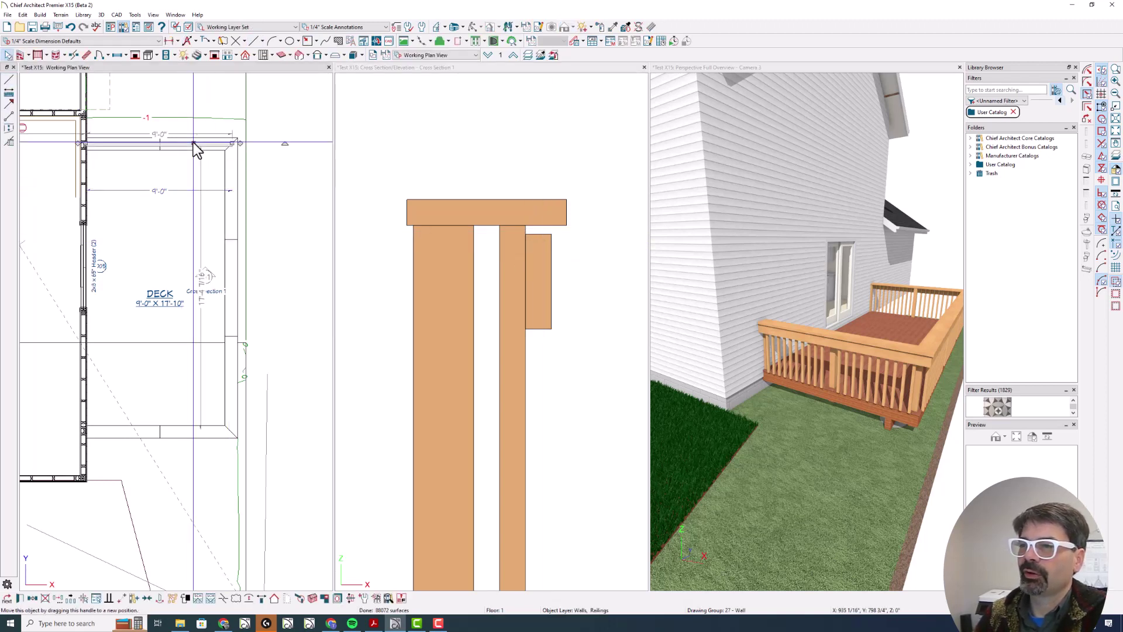
{"action": "left_click", "coordinate": [233, 211], "text": "shift"}
{"action": "left_click", "coordinate": [206, 434], "text": "shift"}
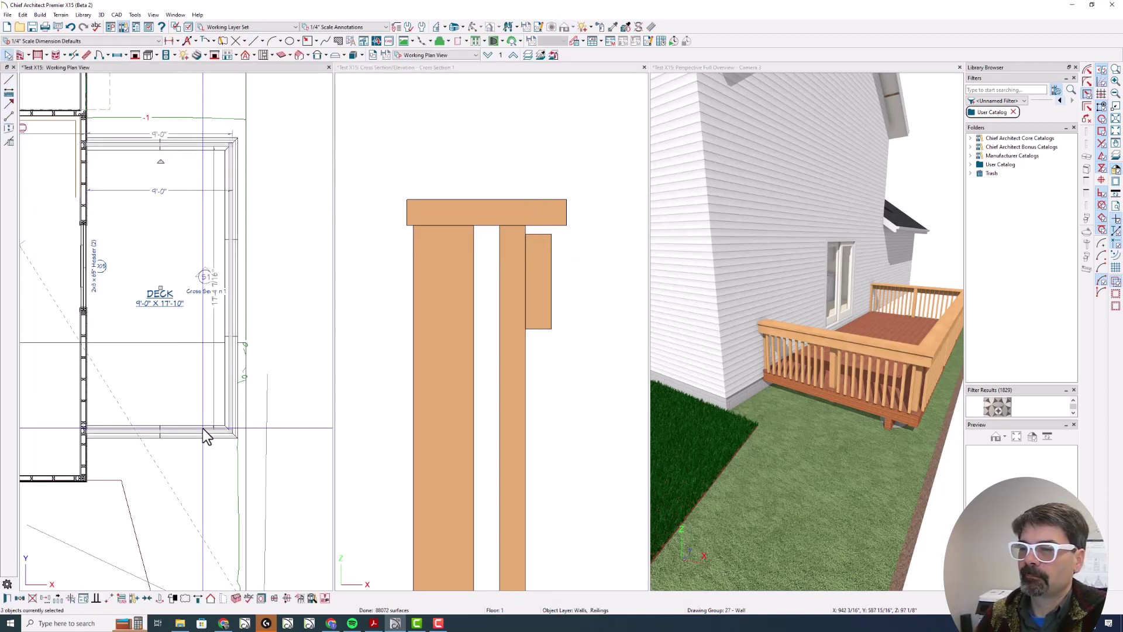
{"action": "double_click", "coordinate": [228, 224]}
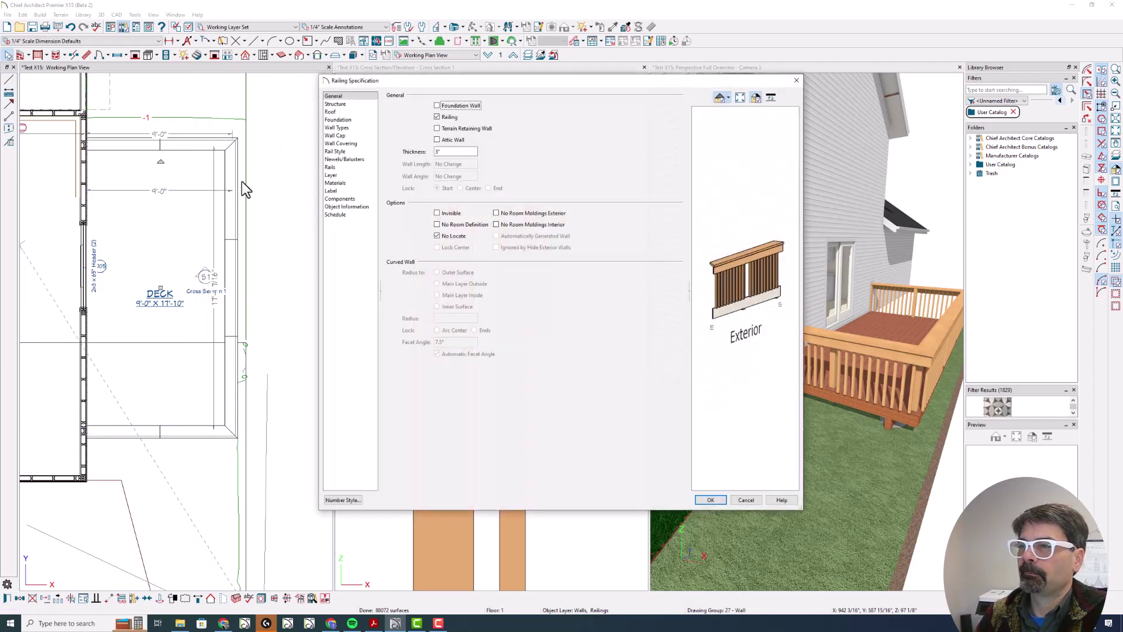
{"action": "left_click", "coordinate": [345, 128]}
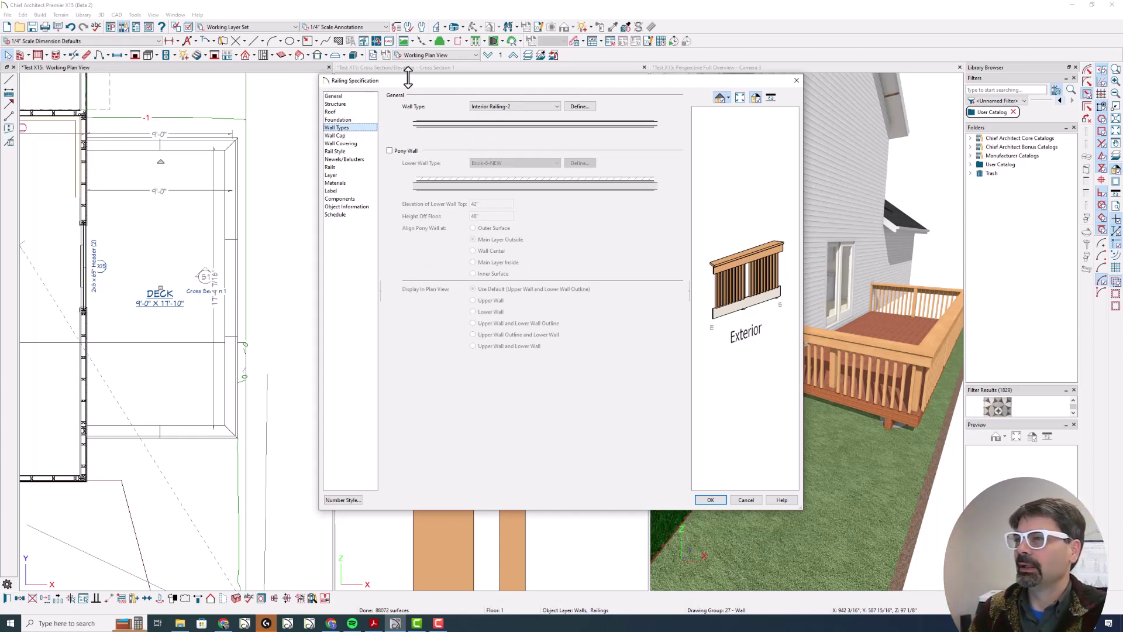
{"action": "left_click", "coordinate": [350, 168]}
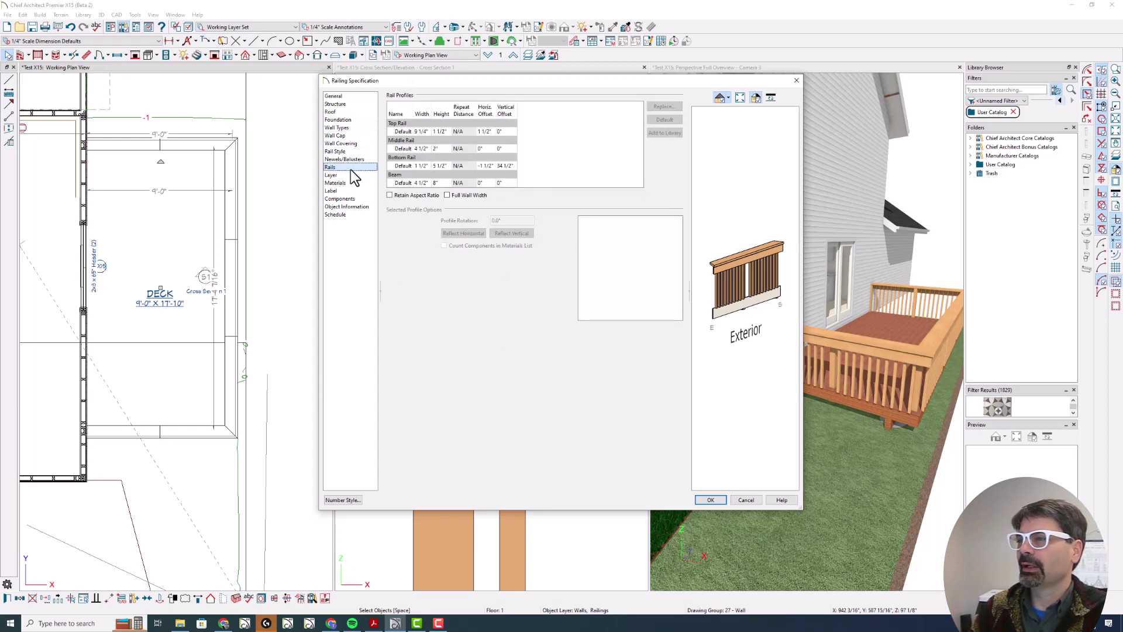
{"action": "left_click", "coordinate": [503, 168]}
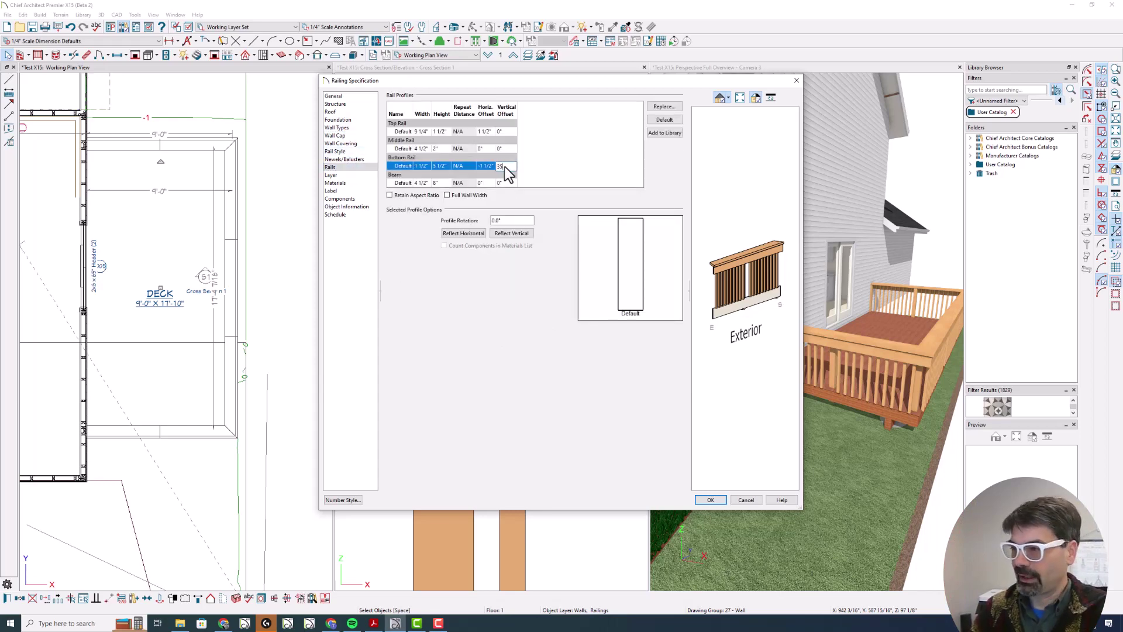
{"action": "type", "text": "35"}
{"action": "key", "text": "Return"}
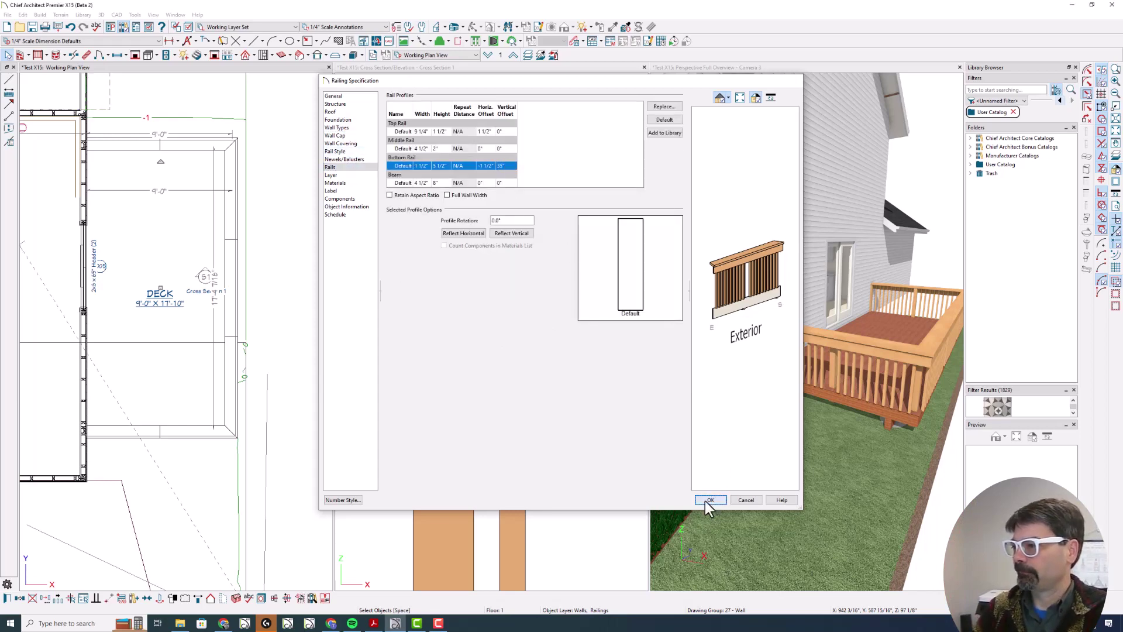
{"action": "left_click", "coordinate": [709, 500]}
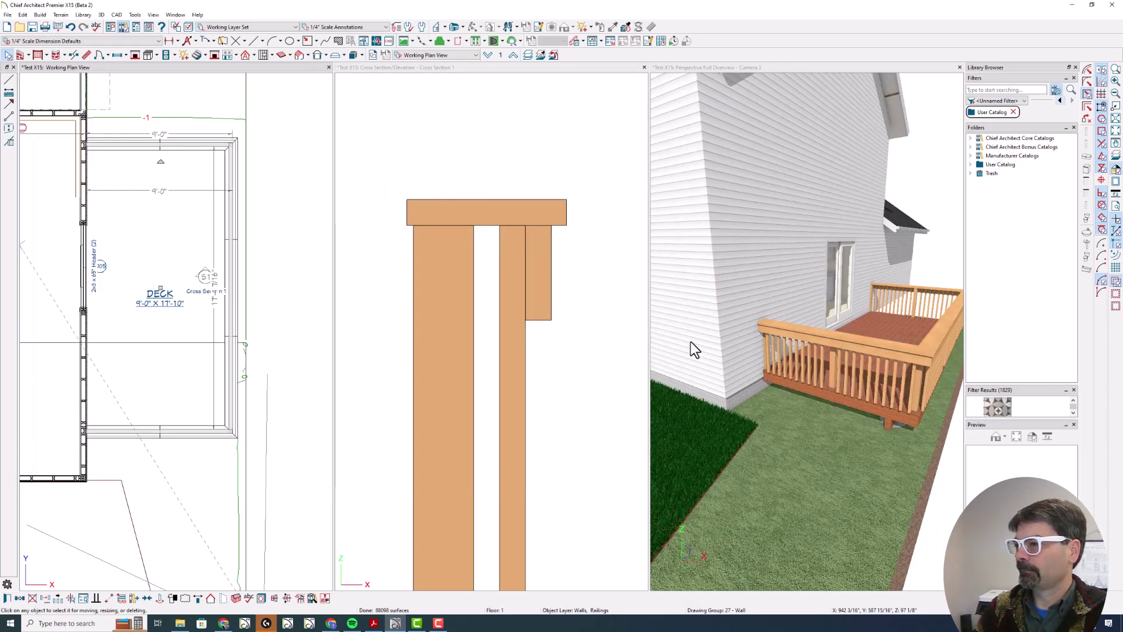
Step: Zoom out and select the deck railing in the cross section and the plan
{"action": "scroll", "coordinate": [553, 156], "scroll_direction": "down", "scroll_amount": 2}
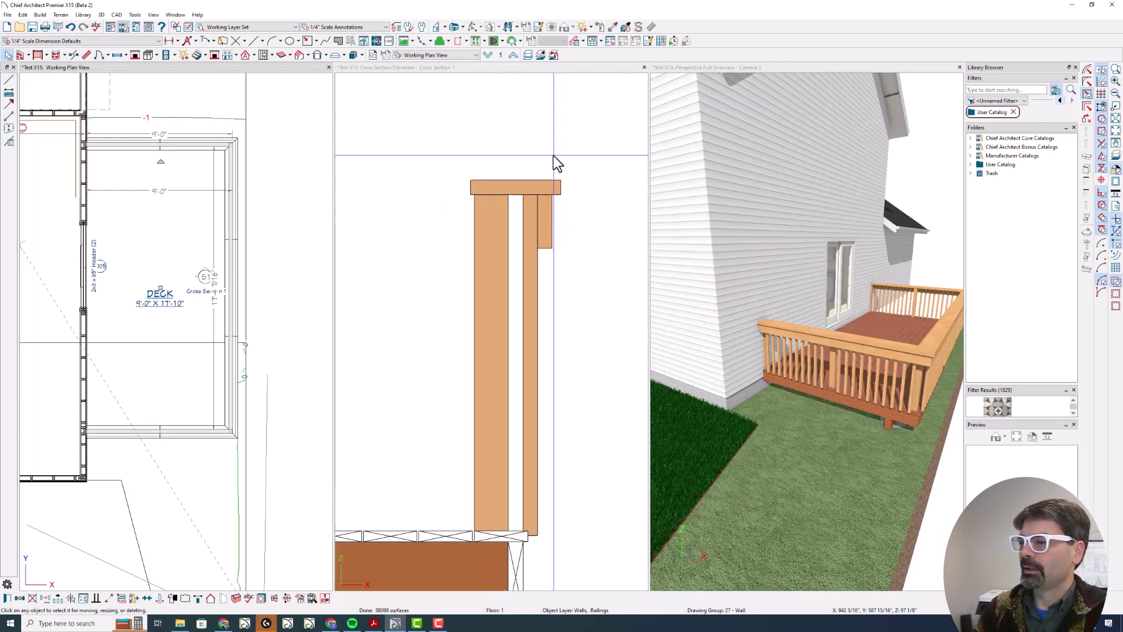
{"action": "scroll", "coordinate": [554, 156], "scroll_direction": "down", "scroll_amount": 1}
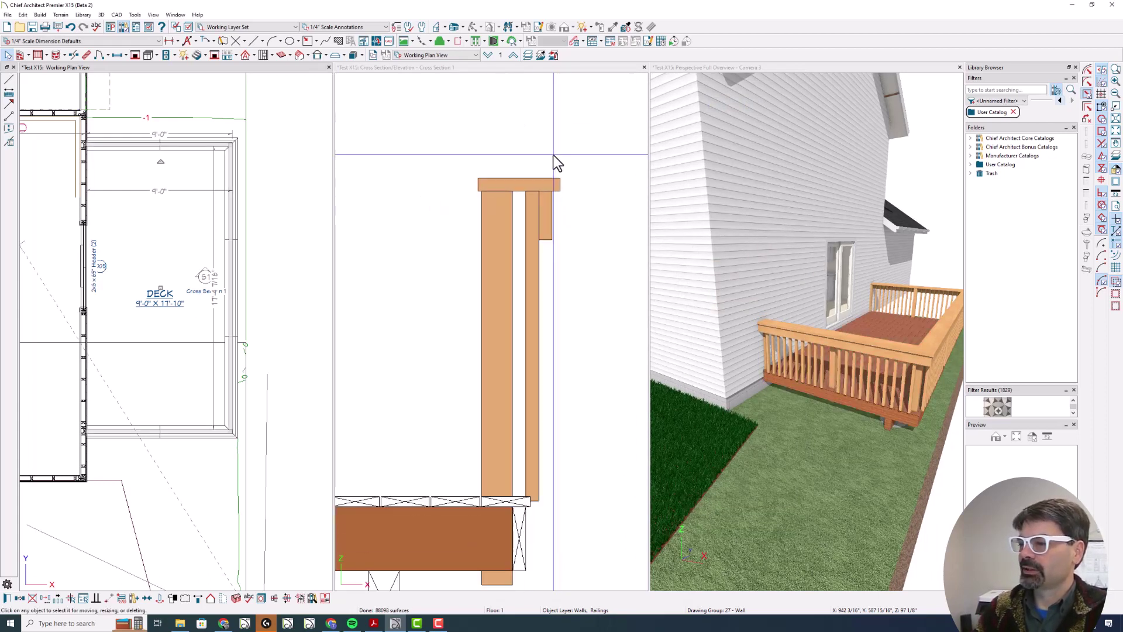
{"action": "left_click", "coordinate": [536, 363]}
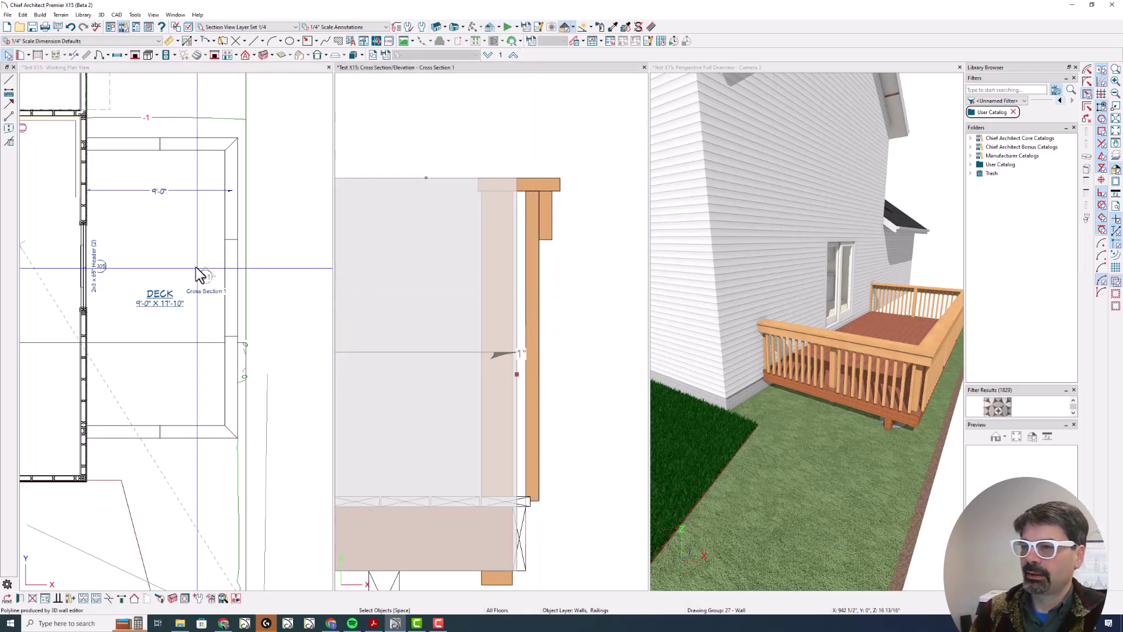
{"action": "left_click", "coordinate": [233, 169]}
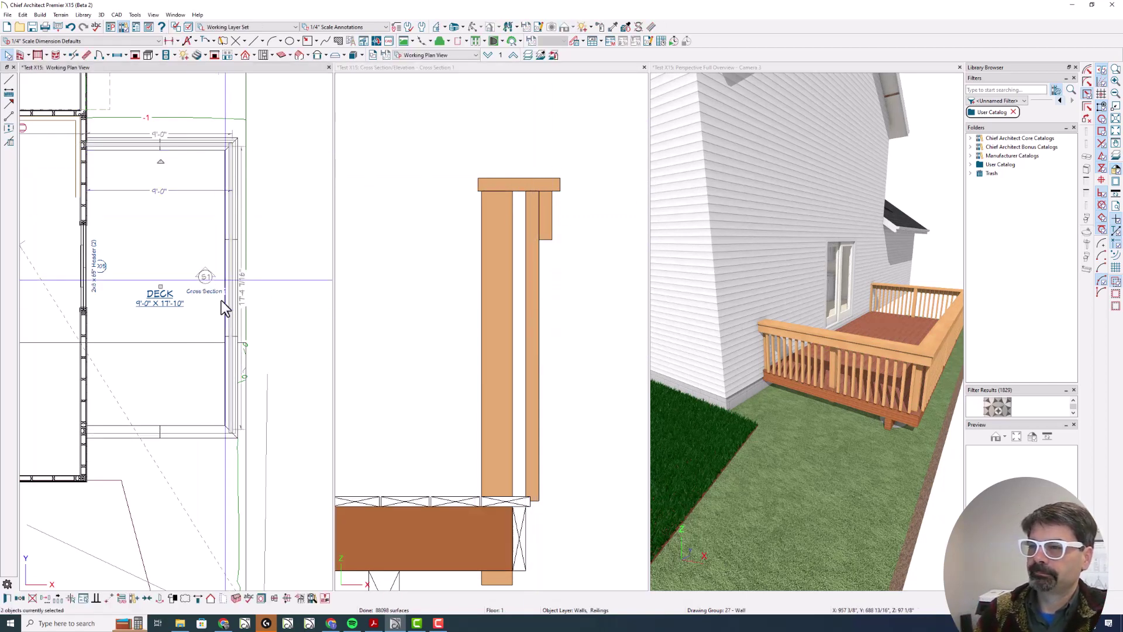
Step: Lower the railing bottom by -12" and set the bottom rail vertical offset to 41"
{"action": "double_click", "coordinate": [238, 310]}
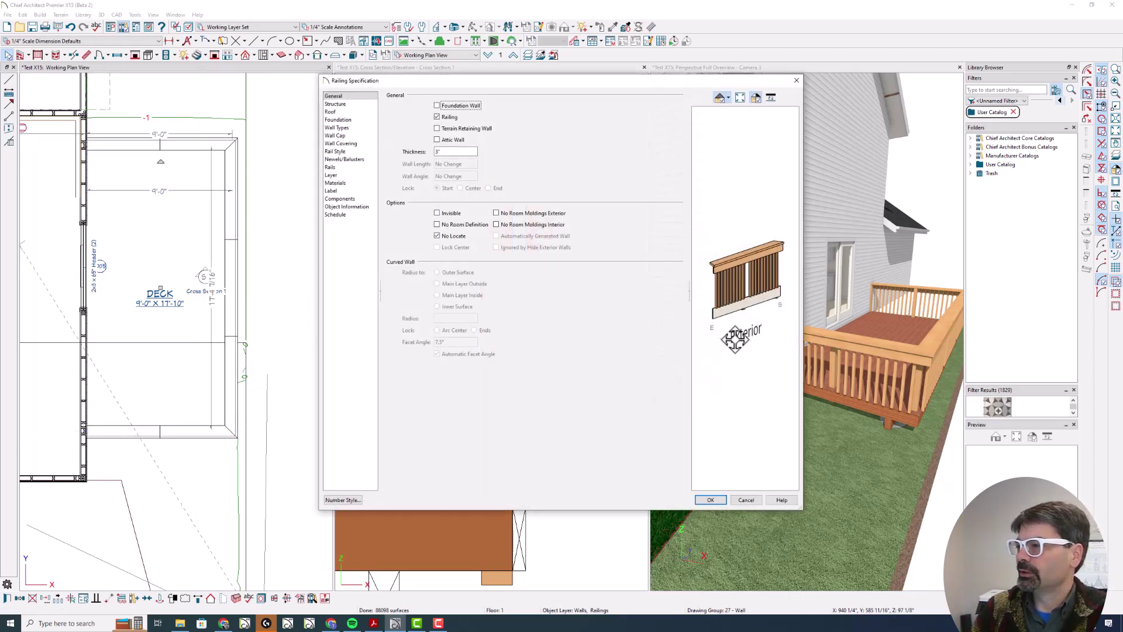
{"action": "left_click", "coordinate": [358, 158]}
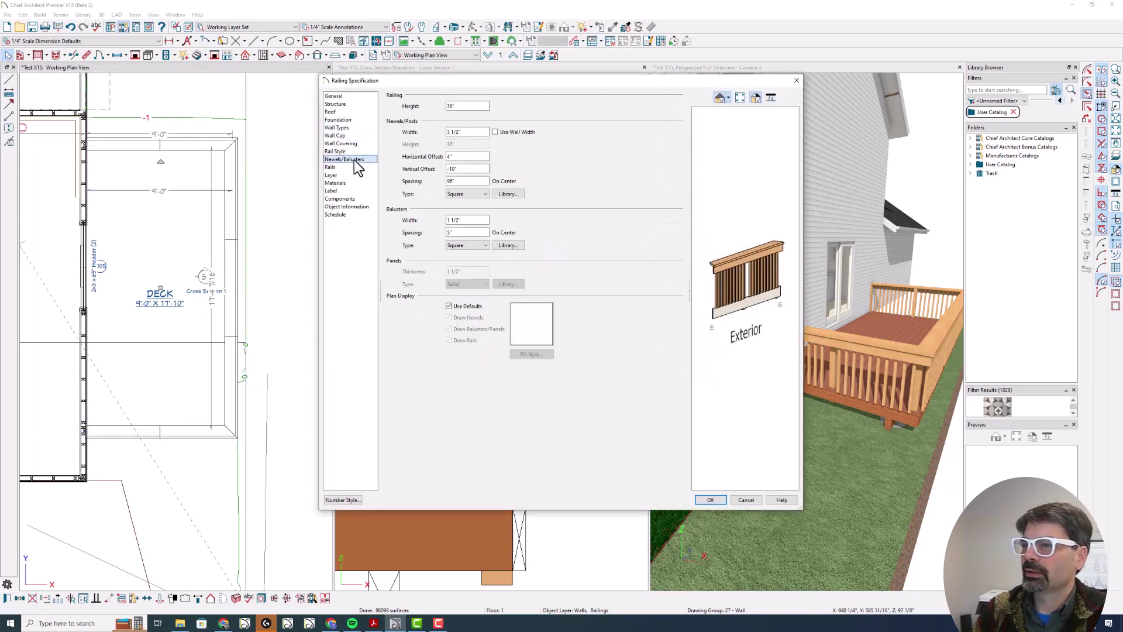
{"action": "left_click", "coordinate": [357, 151]}
{"action": "double_click", "coordinate": [479, 301]}
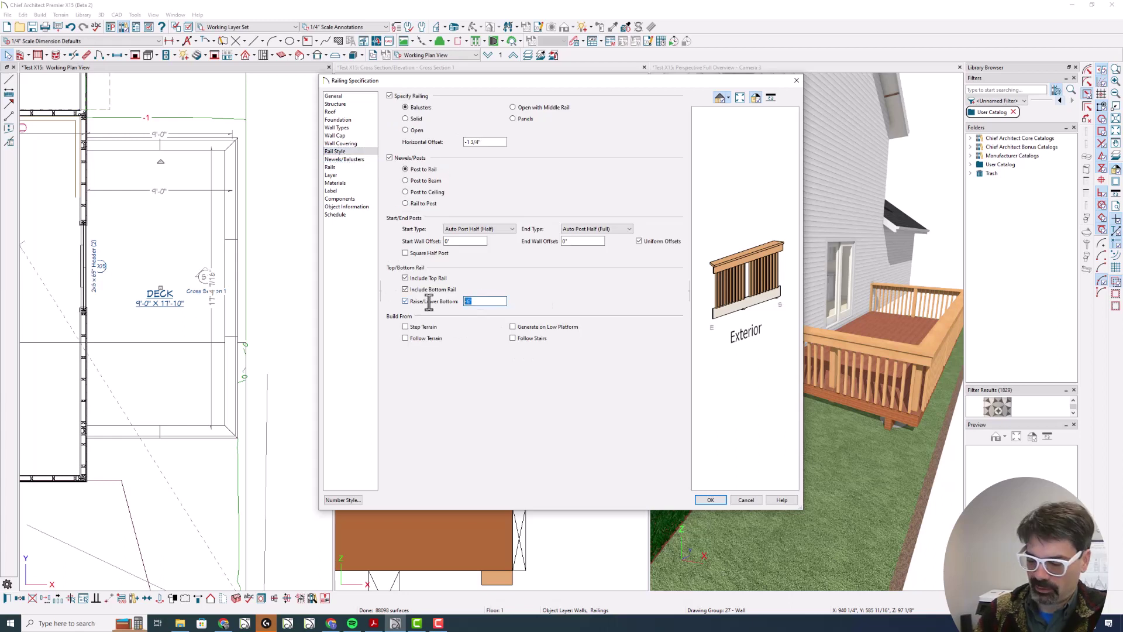
{"action": "key", "text": "Tab"}
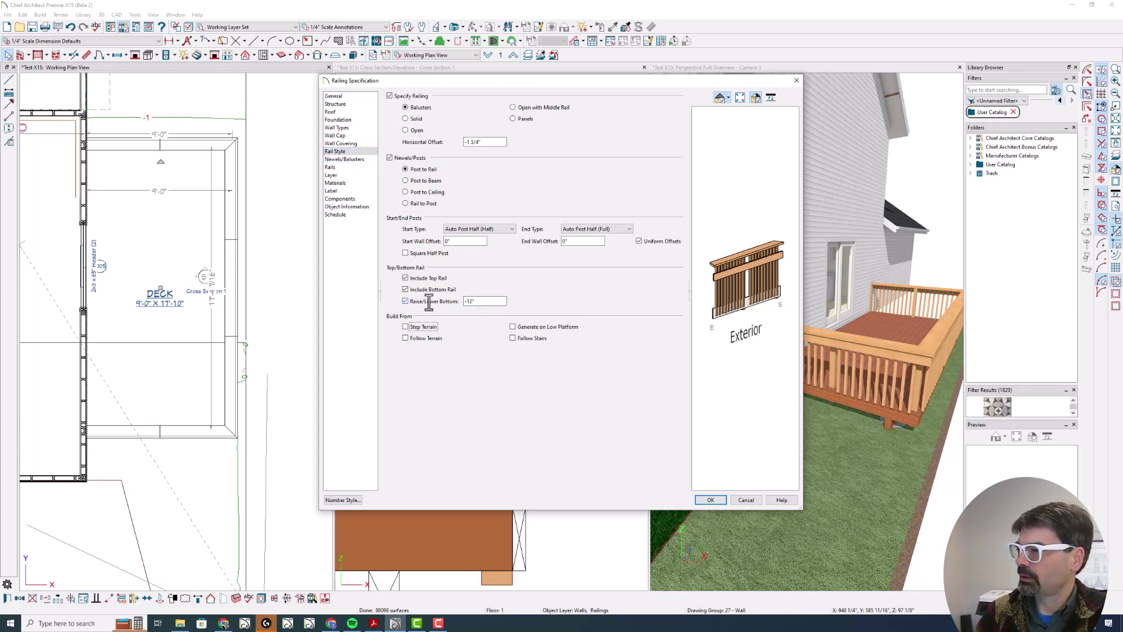
{"action": "left_click", "coordinate": [358, 167]}
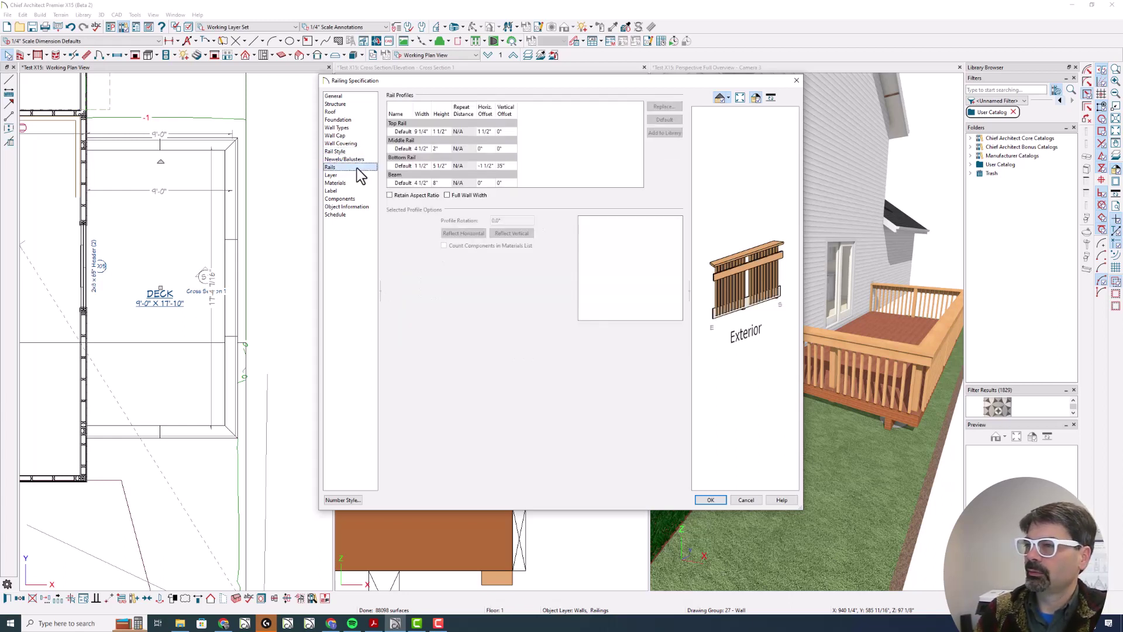
{"action": "left_click", "coordinate": [506, 167]}
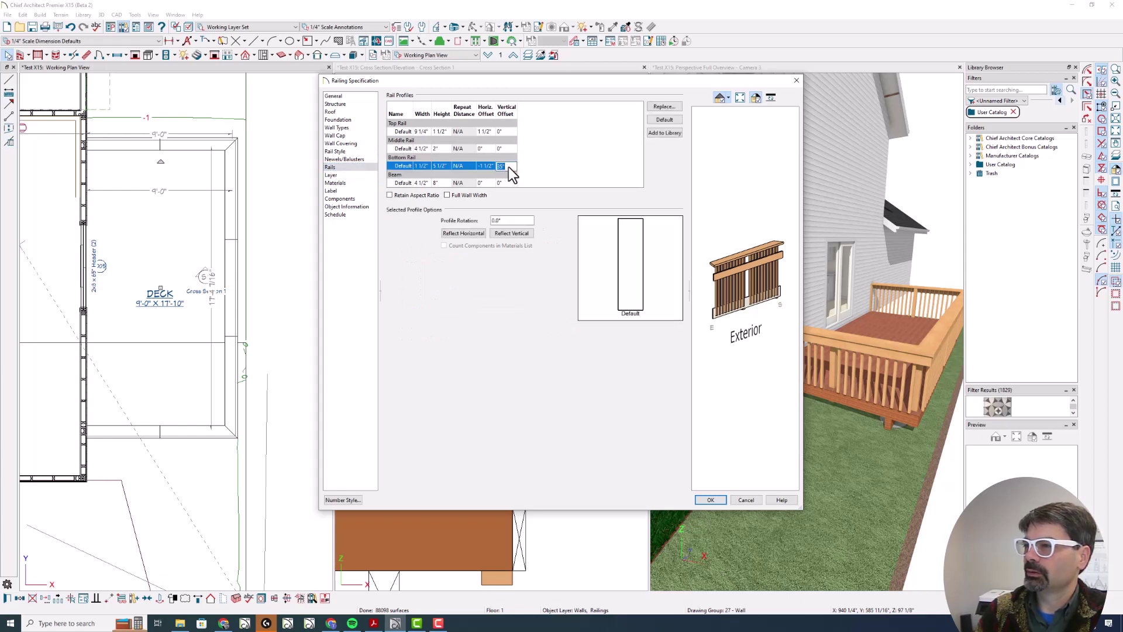
{"action": "type", "text": "41"}
{"action": "key", "text": "Return"}
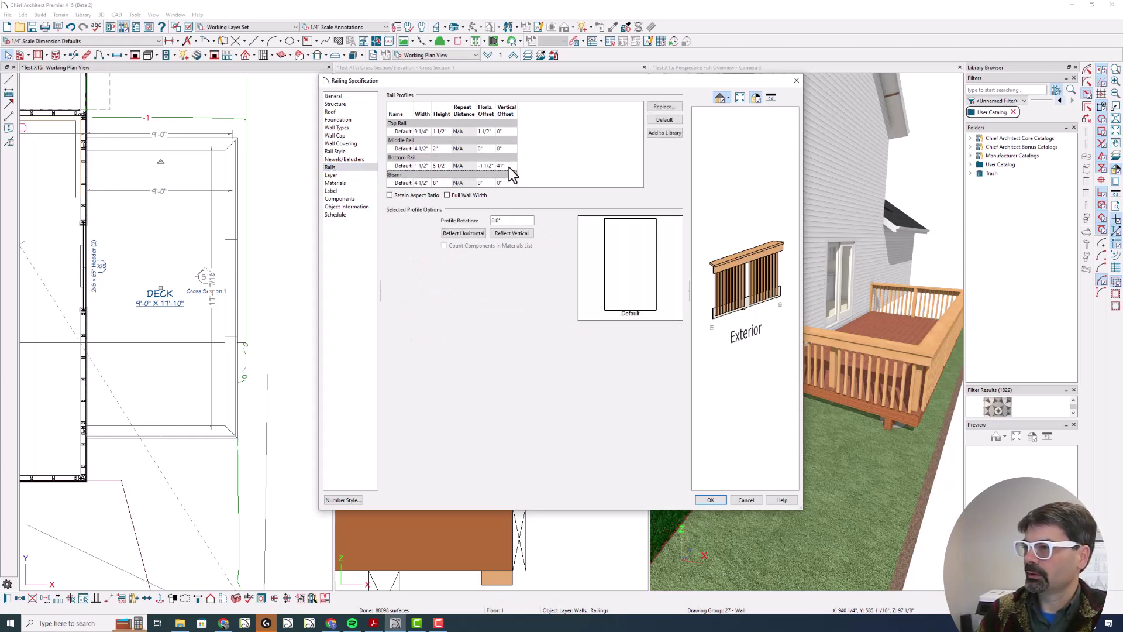
{"action": "left_click_drag", "start_coordinate": [693, 287], "coordinate": [737, 270]}
{"action": "left_click", "coordinate": [709, 500]}
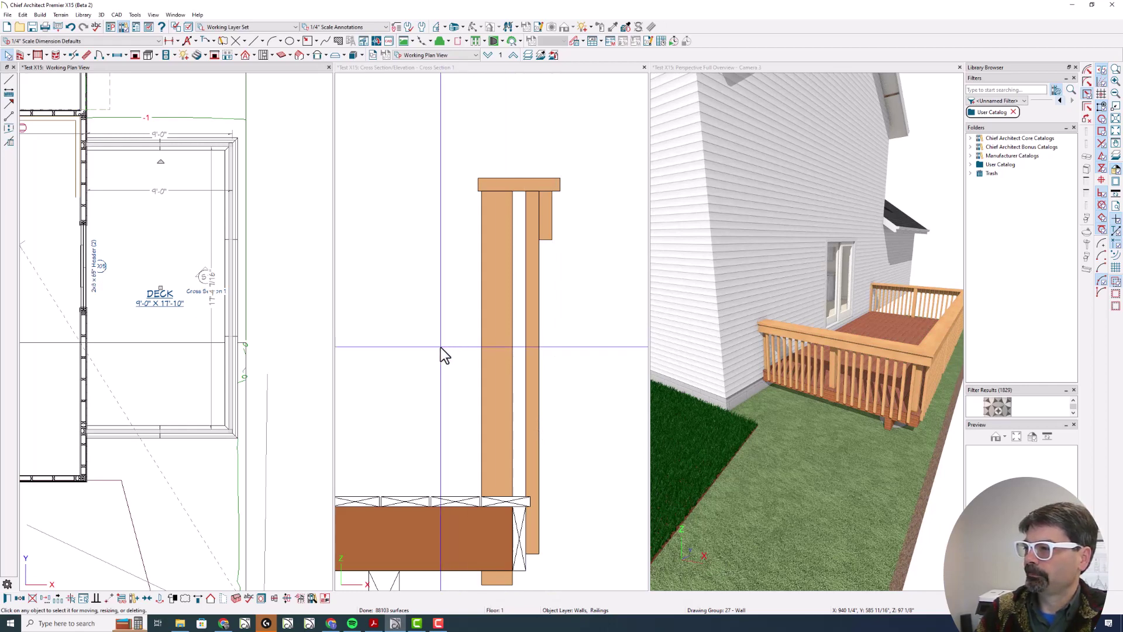
{"action": "scroll", "coordinate": [479, 229], "scroll_direction": "down", "scroll_amount": 1}
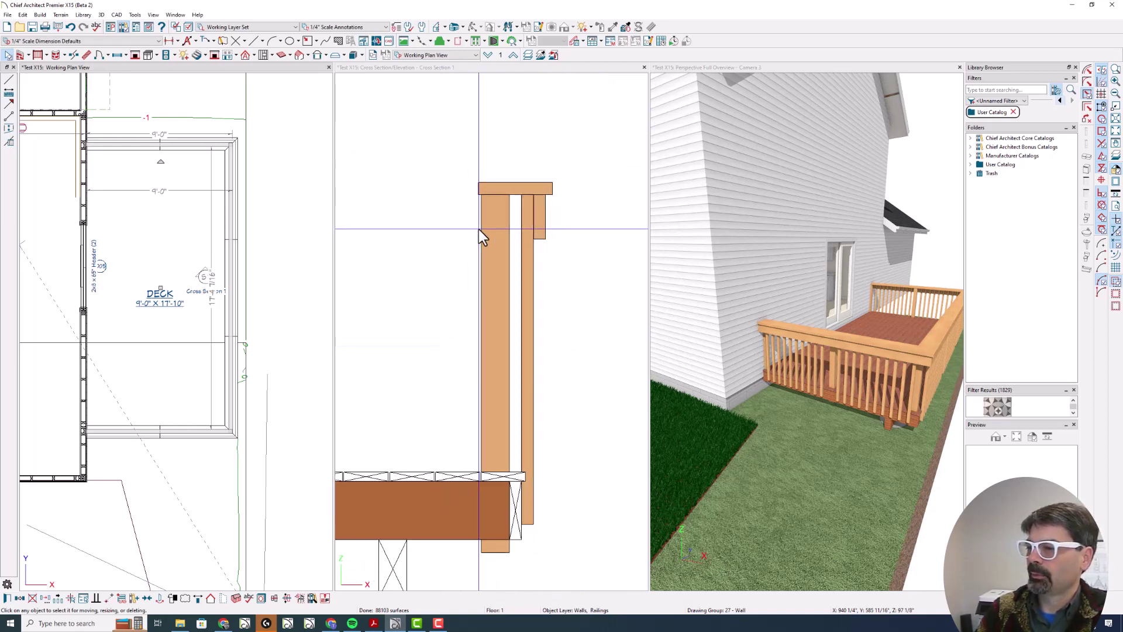
Step: Close the cross section and orbit the 3D deck view around the house
{"action": "left_click", "coordinate": [643, 67]}
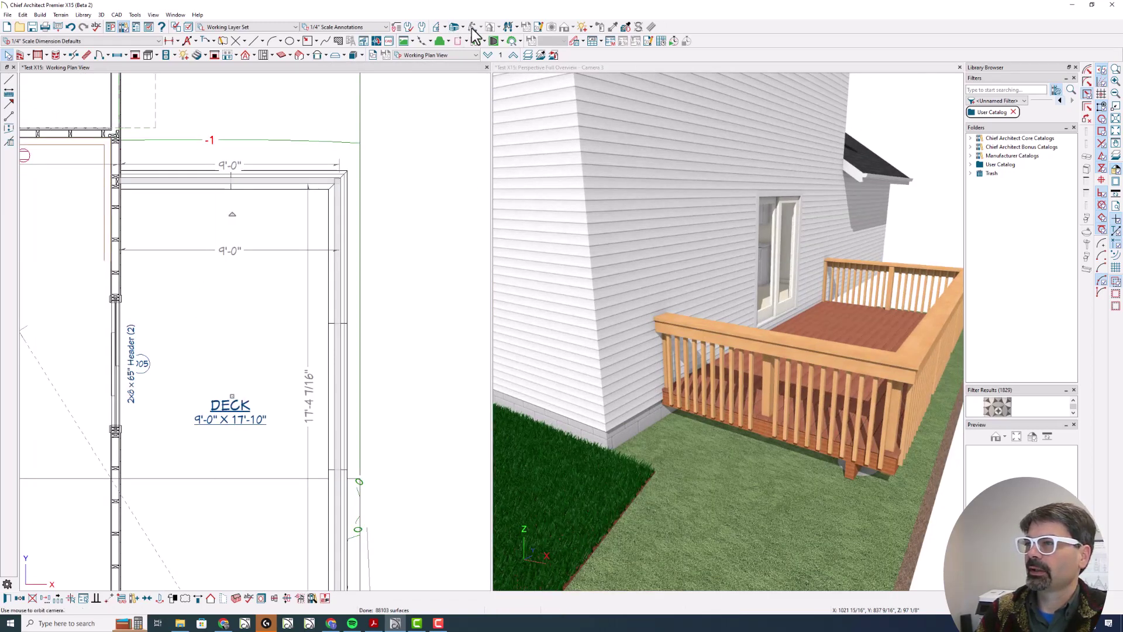
{"action": "left_click", "coordinate": [588, 69]}
{"action": "left_click", "coordinate": [473, 27]}
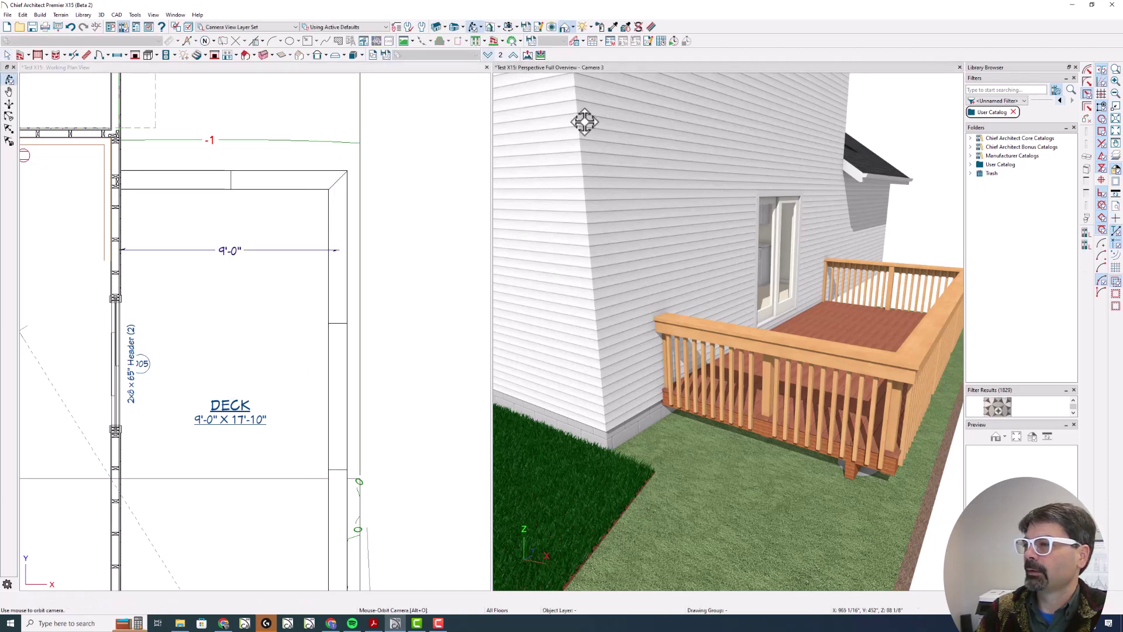
{"action": "left_click_drag", "start_coordinate": [585, 122], "coordinate": [728, 235]}
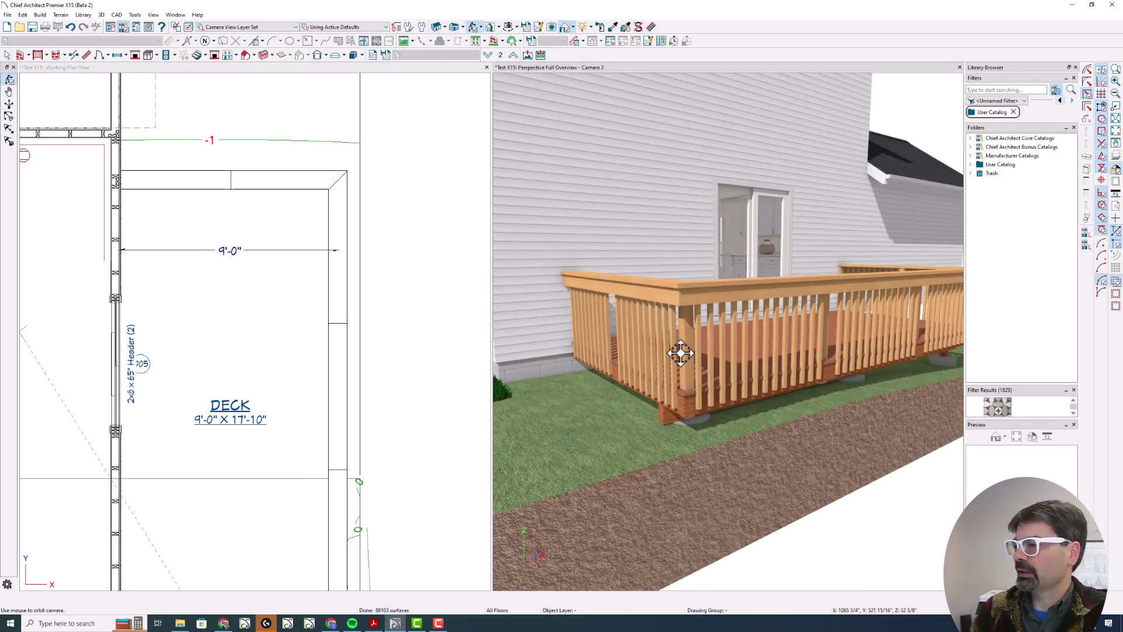
{"action": "left_click_drag", "start_coordinate": [720, 343], "coordinate": [613, 351]}
{"action": "left_click_drag", "start_coordinate": [626, 351], "coordinate": [742, 347]}
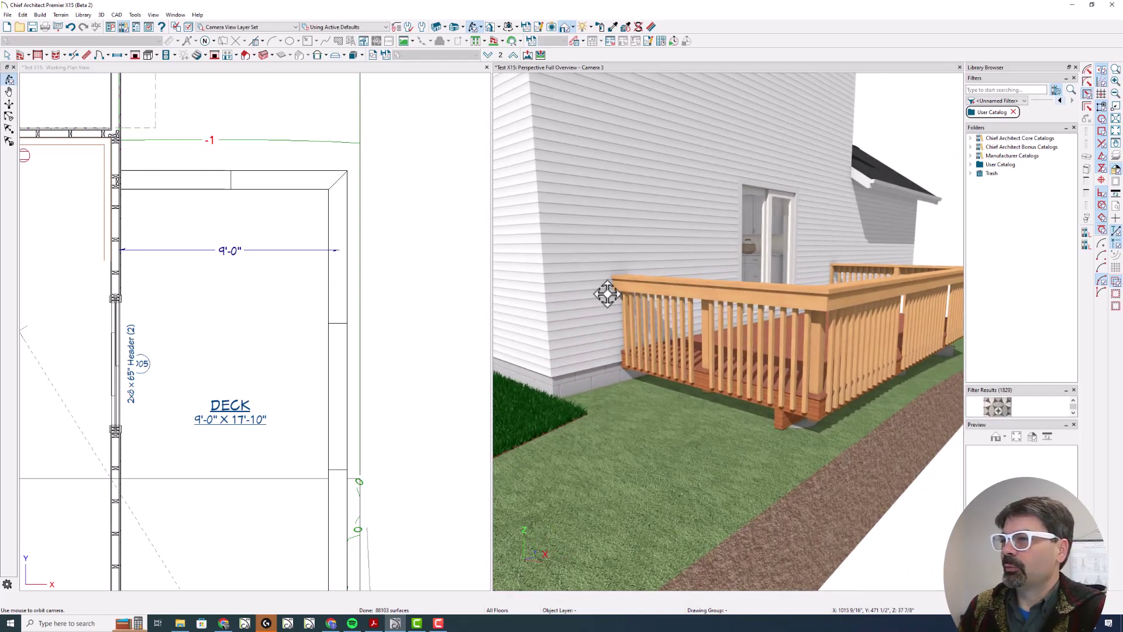
{"action": "scroll", "coordinate": [459, 127], "scroll_direction": "down", "scroll_amount": 2}
{"action": "scroll", "coordinate": [460, 130], "scroll_direction": "down", "scroll_amount": 1}
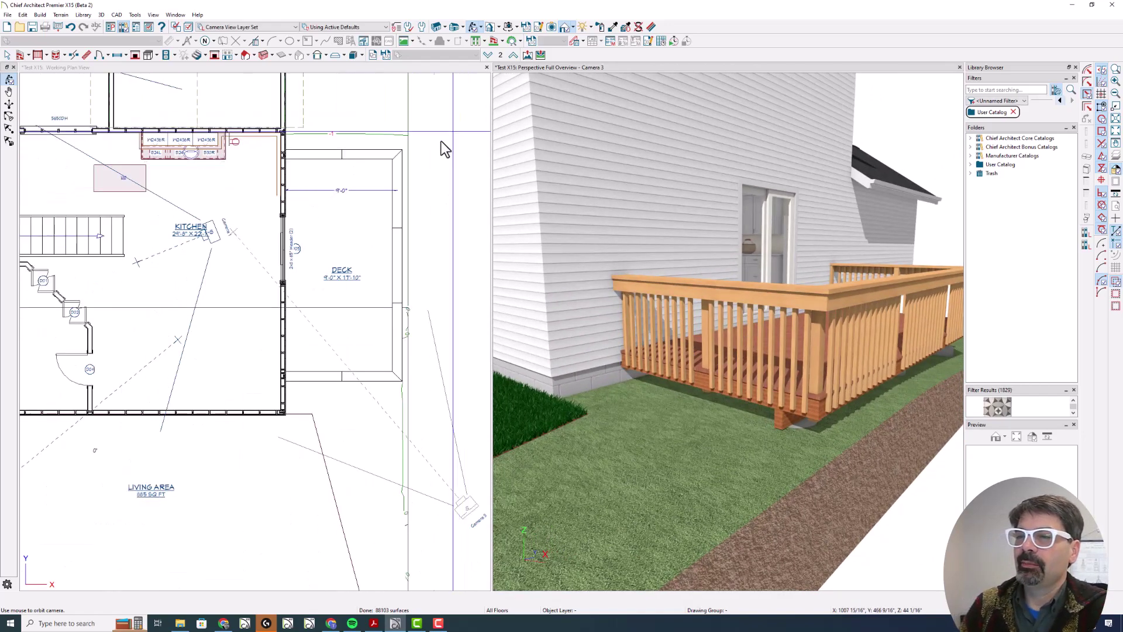
Step: Close the 3D view and place a full camera aimed at the interior staircase
{"action": "left_click", "coordinate": [959, 68]}
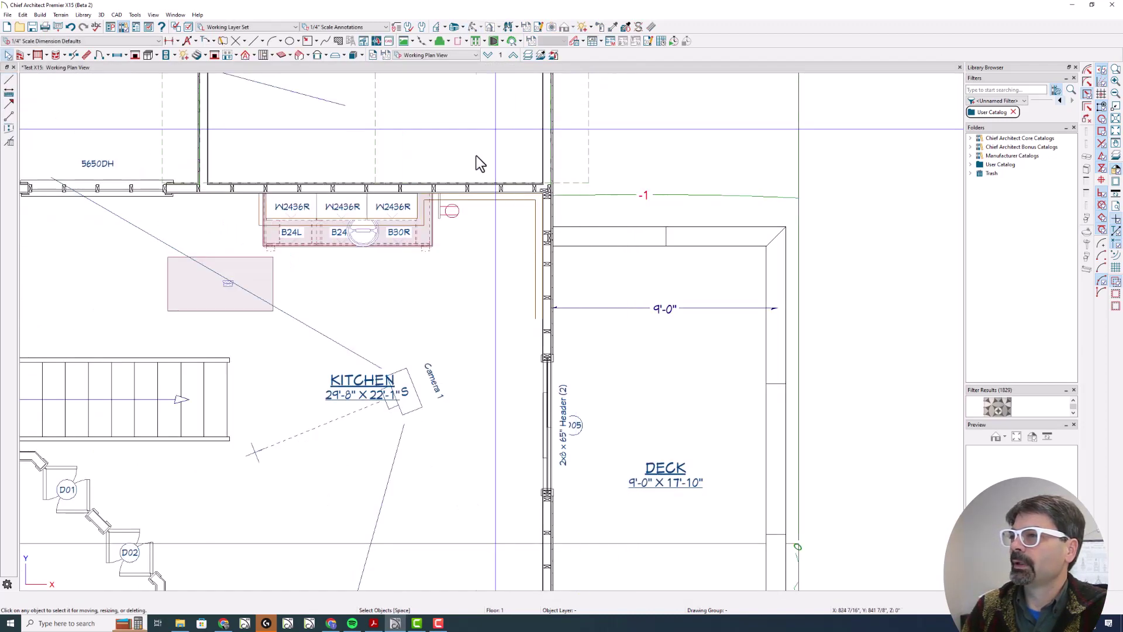
{"action": "left_click_drag", "start_coordinate": [471, 257], "coordinate": [293, 354]}
{"action": "left_click_drag", "start_coordinate": [488, 353], "coordinate": [721, 363]}
Step: Give the interior staircase railing a -6" horizontal offset
{"action": "double_click", "coordinate": [721, 363]}
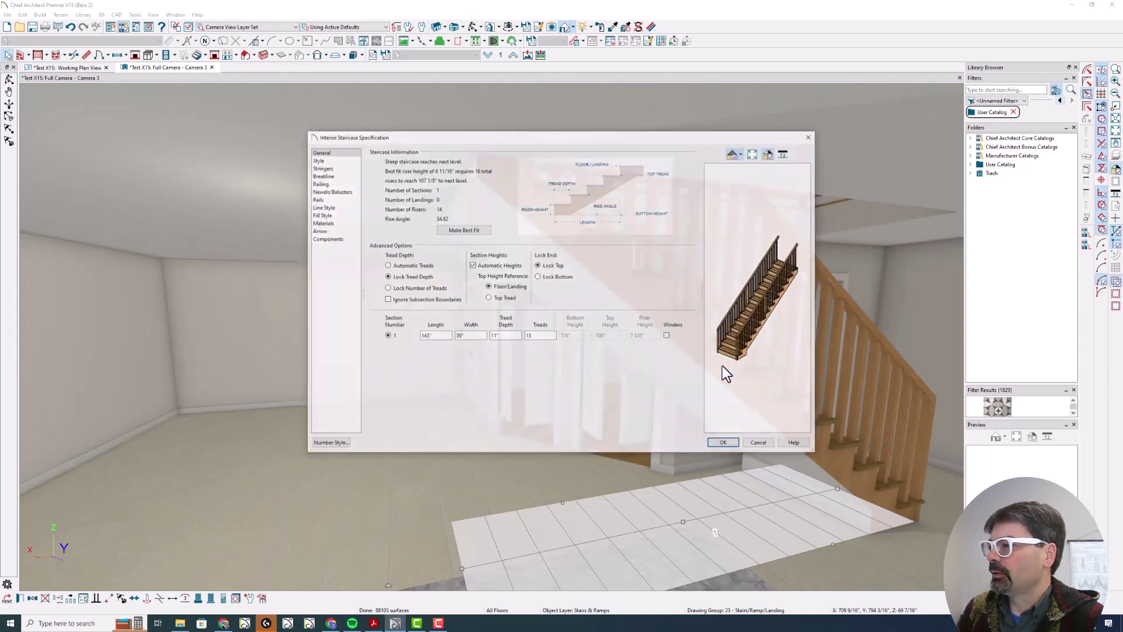
{"action": "left_click", "coordinate": [321, 183]}
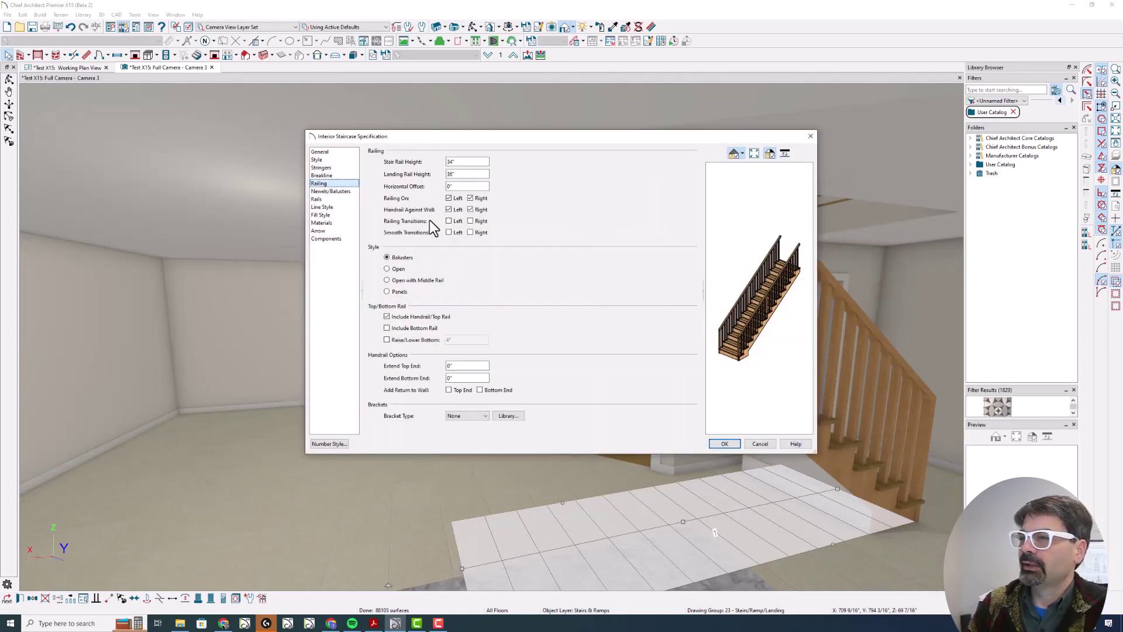
{"action": "double_click", "coordinate": [448, 186]}
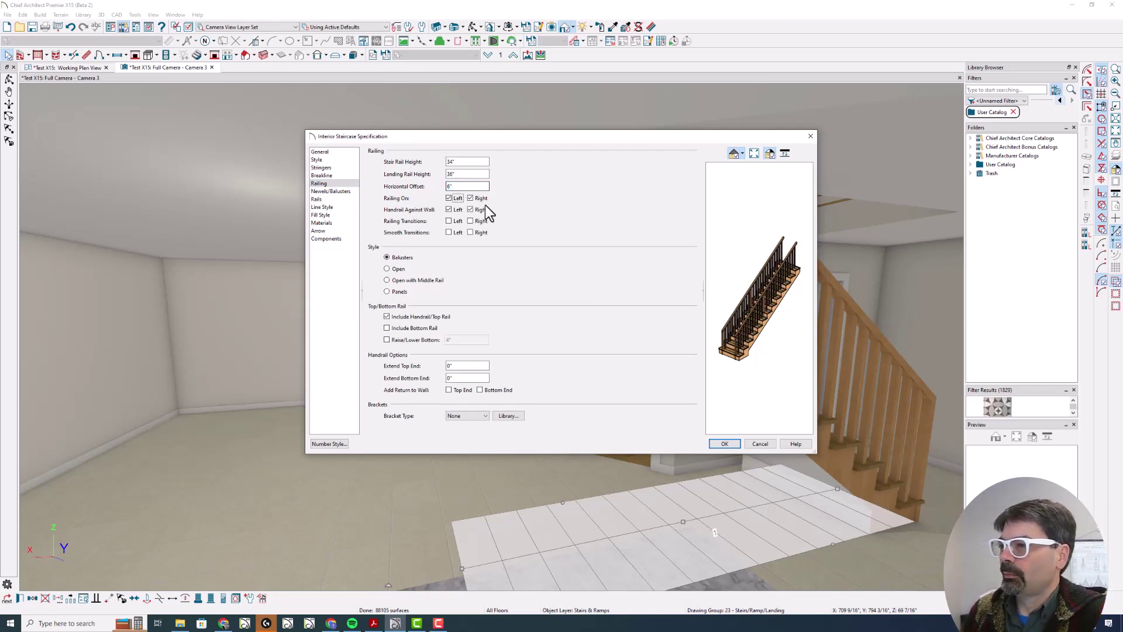
{"action": "left_click_drag", "start_coordinate": [738, 318], "coordinate": [783, 320]}
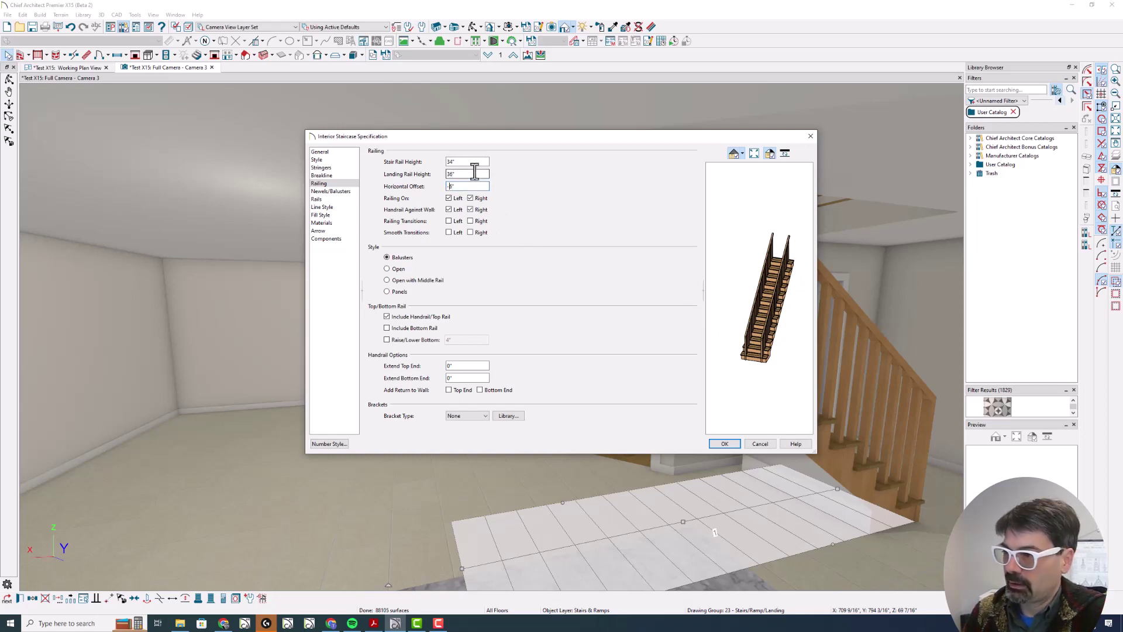
{"action": "key", "text": "Return"}
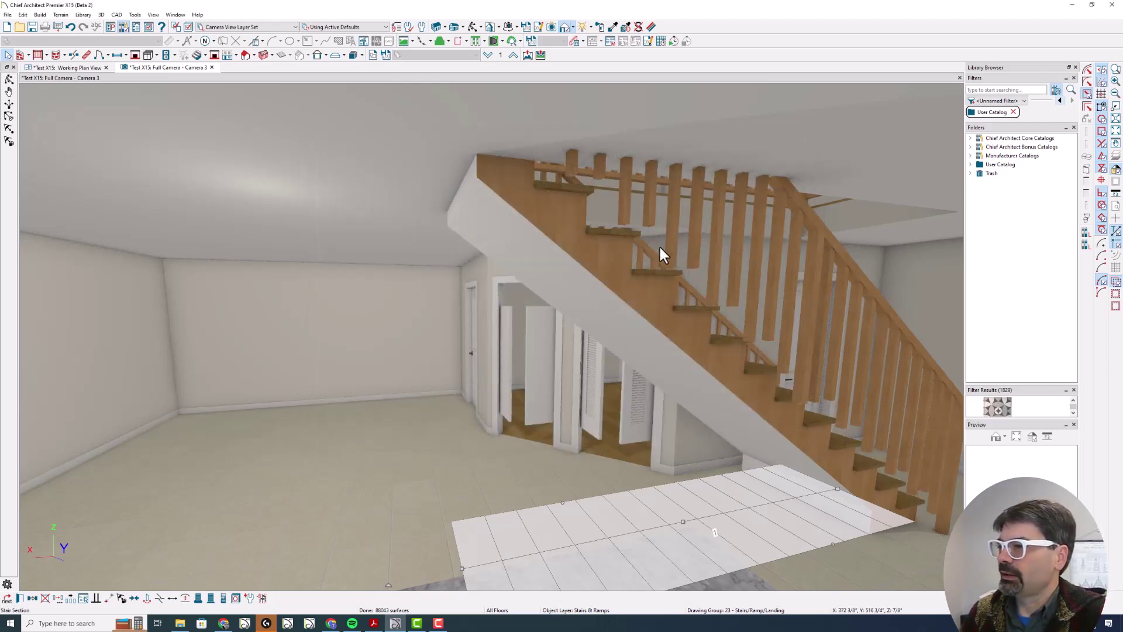
Step: Reopen the Interior Staircase Specification and rotate its preview
{"action": "double_click", "coordinate": [647, 243]}
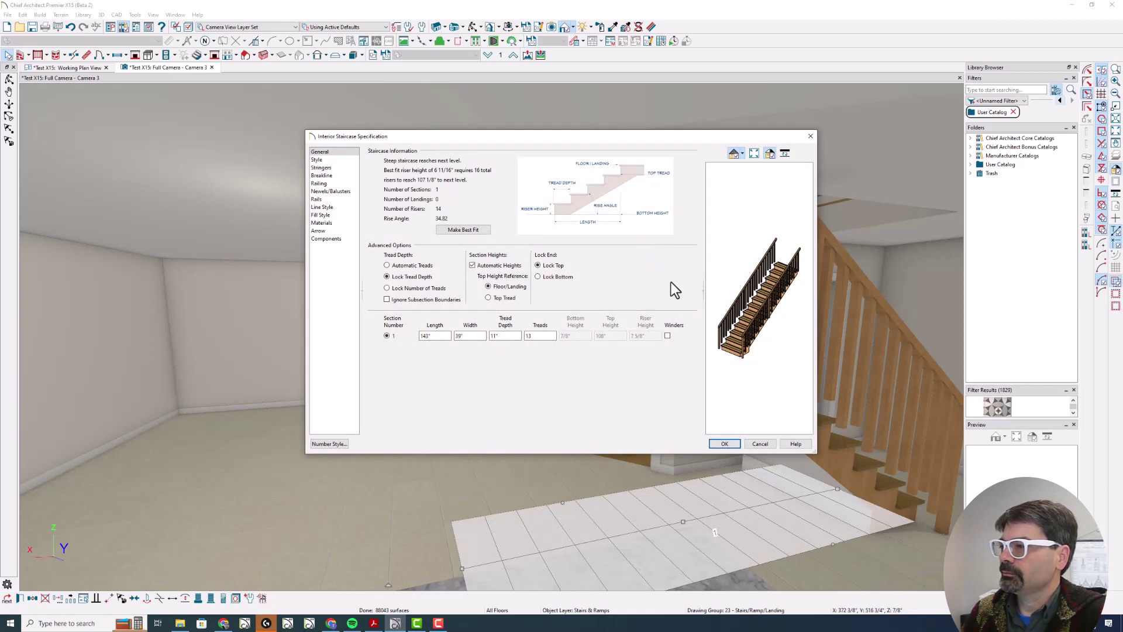
{"action": "left_click_drag", "start_coordinate": [760, 318], "coordinate": [788, 325]}
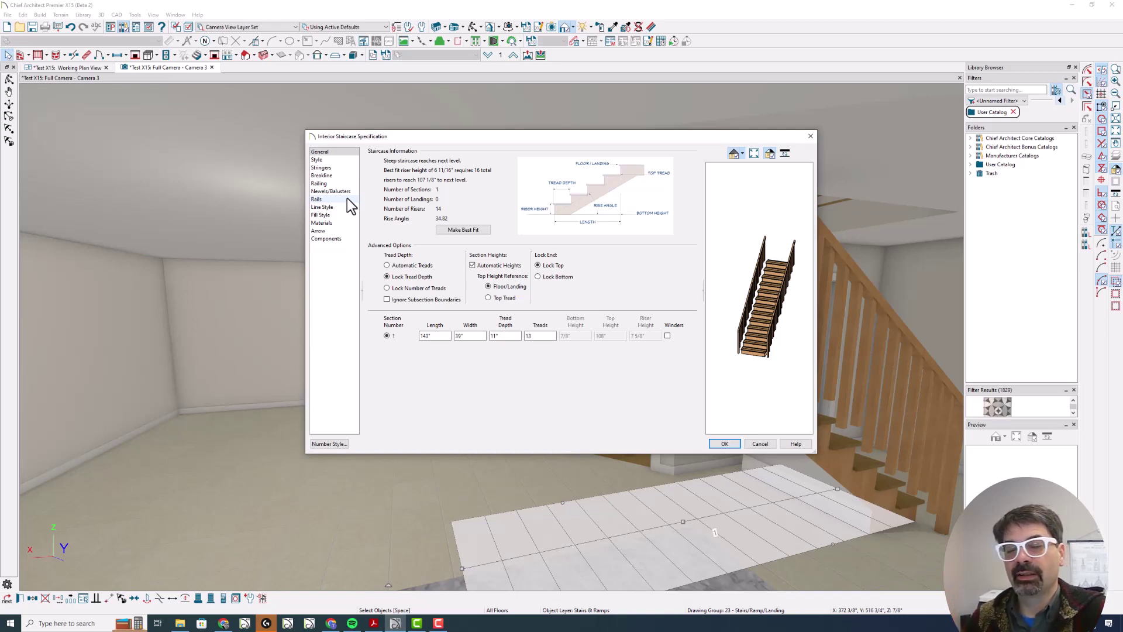
{"action": "mouse_move", "coordinate": [759, 313]}
{"action": "left_mouse_down"}
{"action": "mouse_move", "coordinate": [782, 308]}
{"action": "mouse_move", "coordinate": [771, 305]}
{"action": "left_mouse_up"}
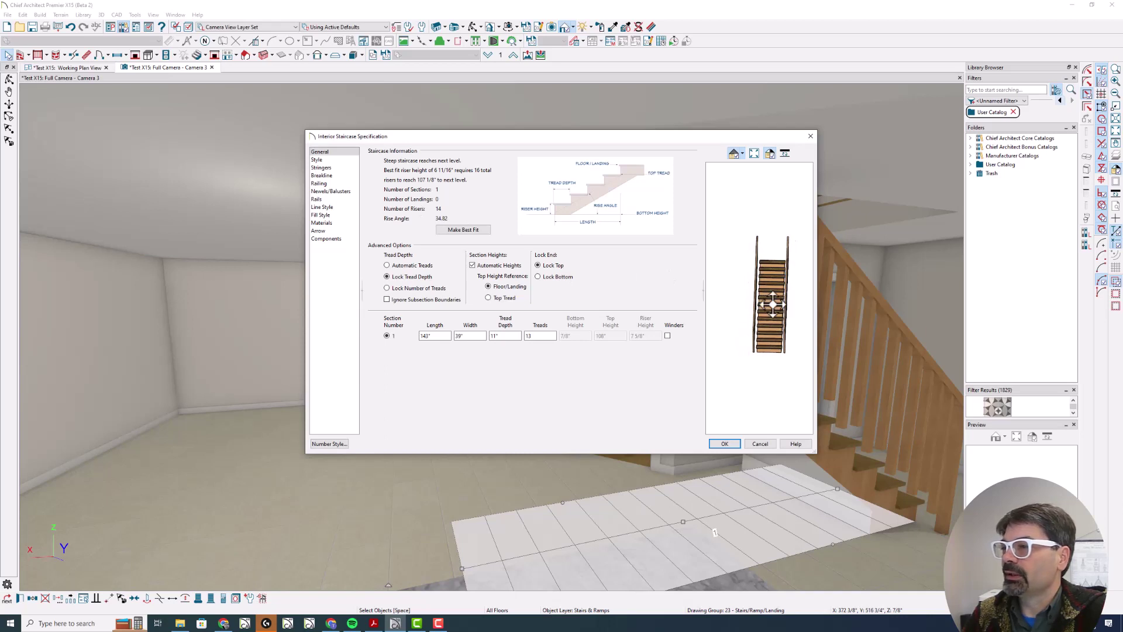
Step: Set the newels' Vertical Offset to -6" on the Newels/Balusters page
{"action": "left_click", "coordinate": [338, 199]}
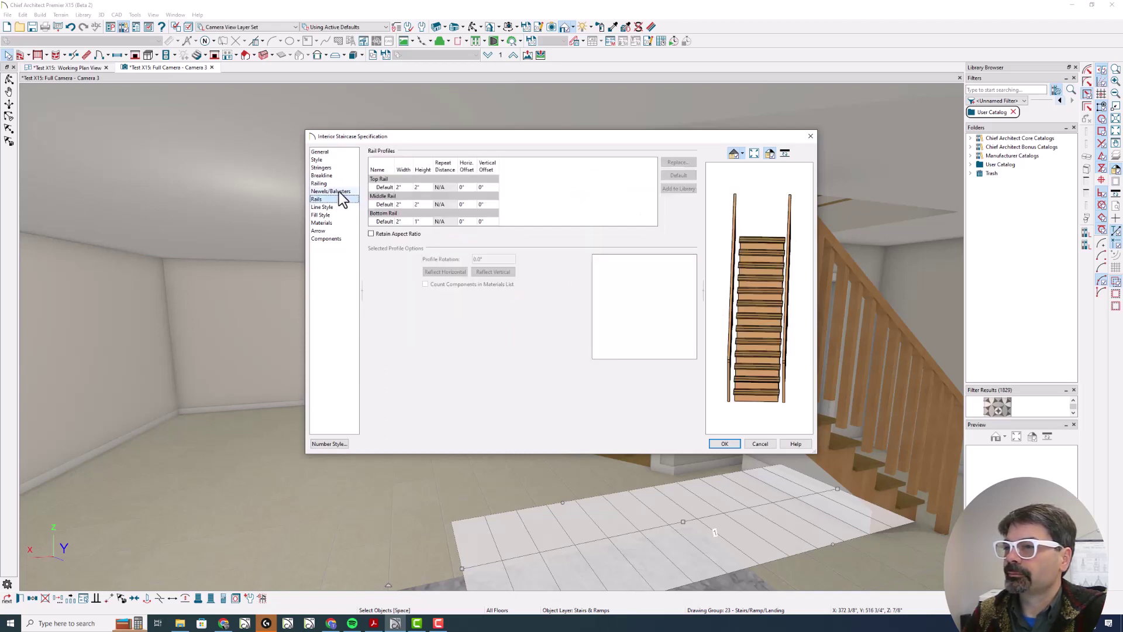
{"action": "left_click", "coordinate": [339, 190]}
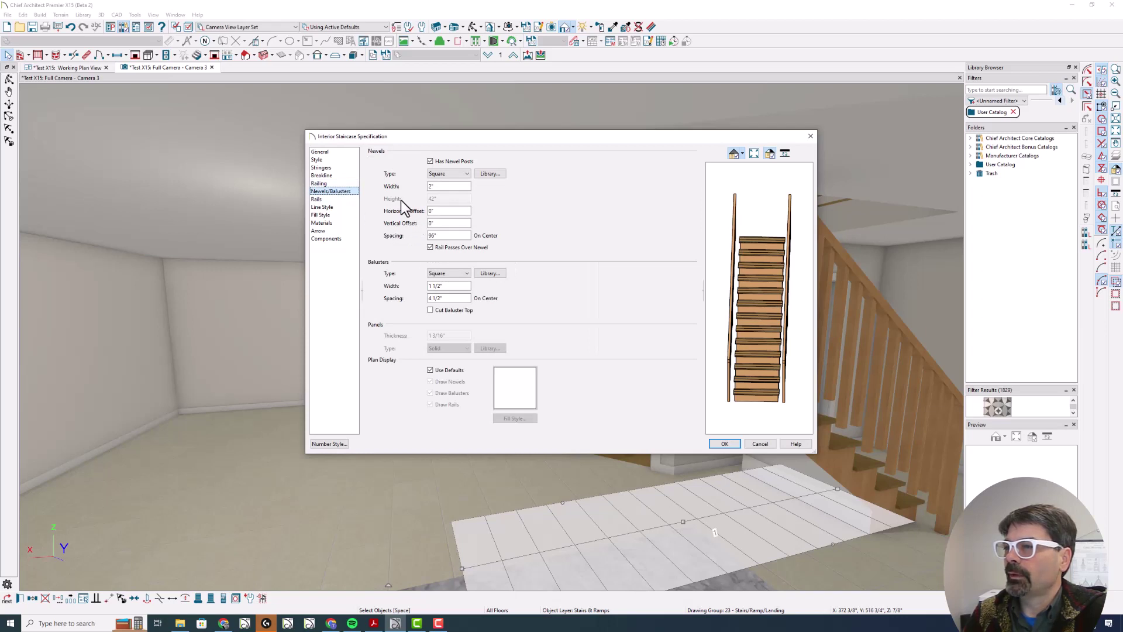
{"action": "double_click", "coordinate": [438, 224]}
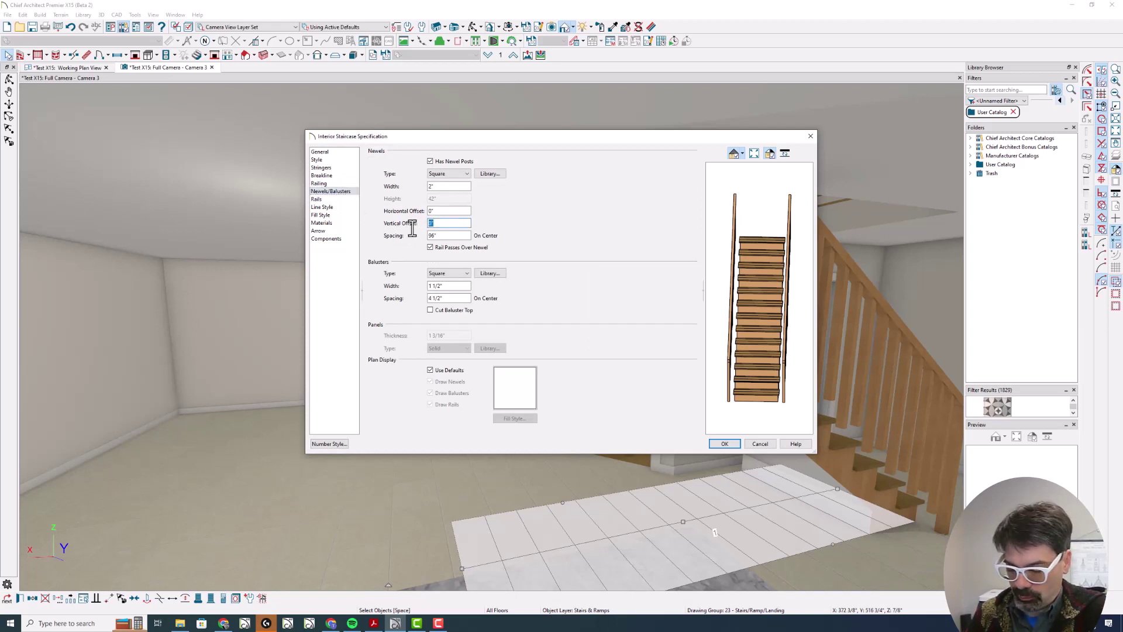
{"action": "type", "text": "-6"}
{"action": "key", "text": "Tab"}
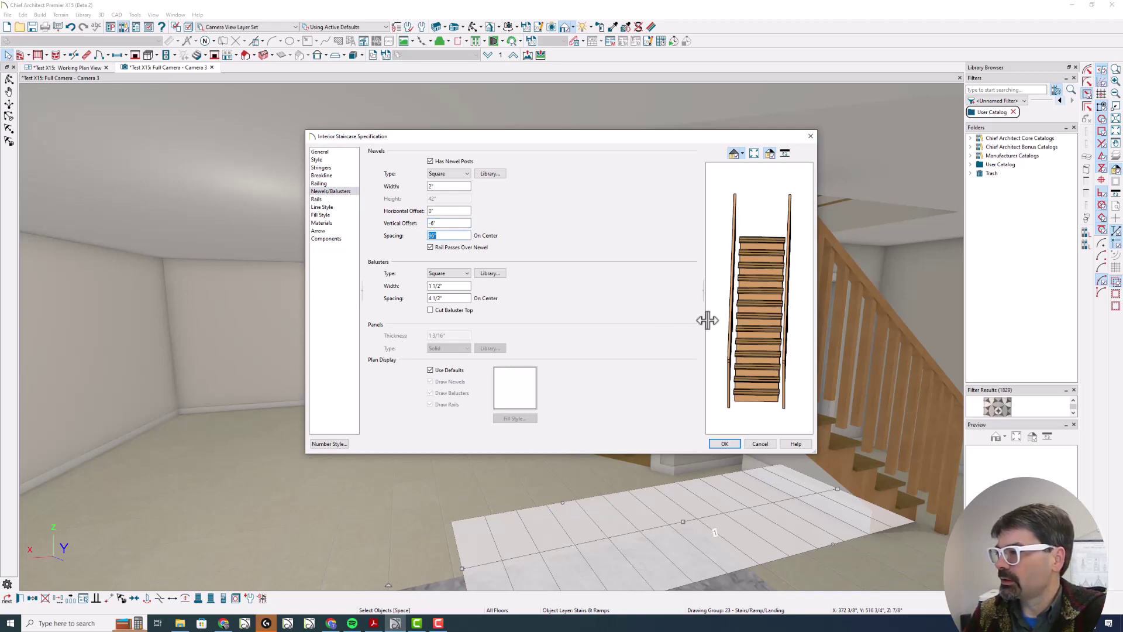
{"action": "left_click_drag", "start_coordinate": [707, 320], "coordinate": [819, 340]}
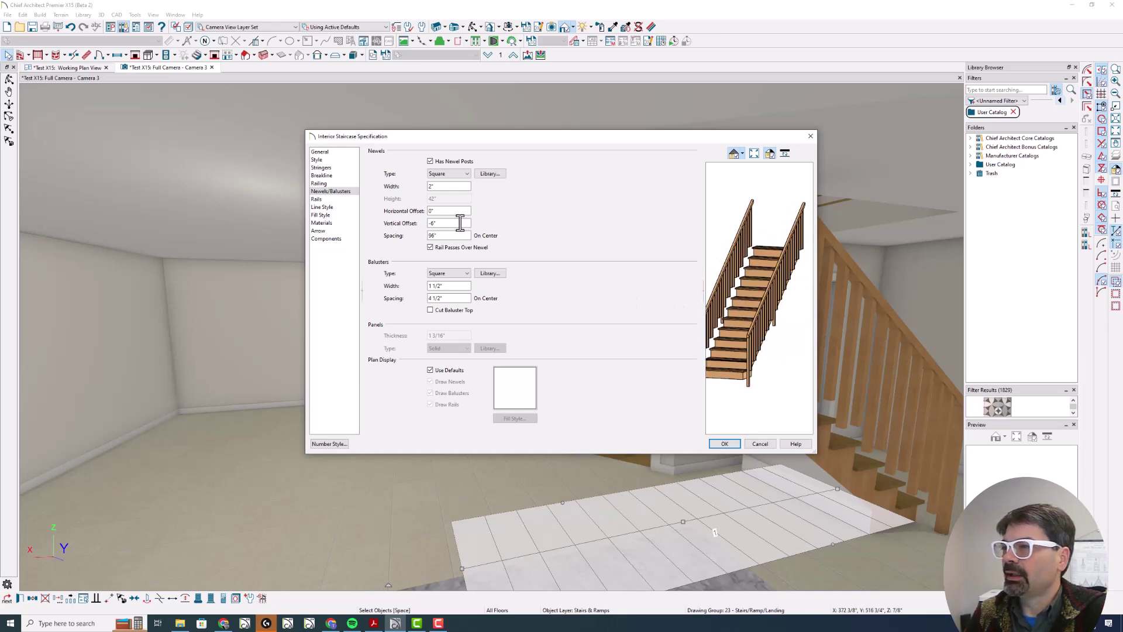
Step: Reset the railing's horizontal offset to 0" on the Railing page
{"action": "left_click", "coordinate": [342, 182]}
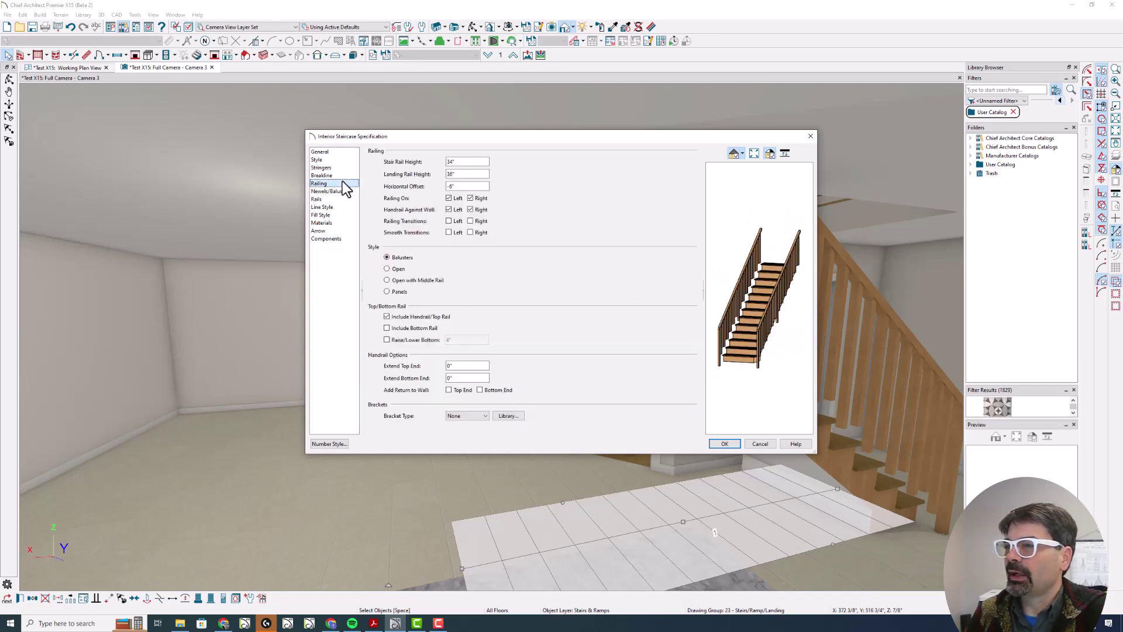
{"action": "double_click", "coordinate": [451, 186]}
{"action": "left_click_drag", "start_coordinate": [744, 295], "coordinate": [784, 296]}
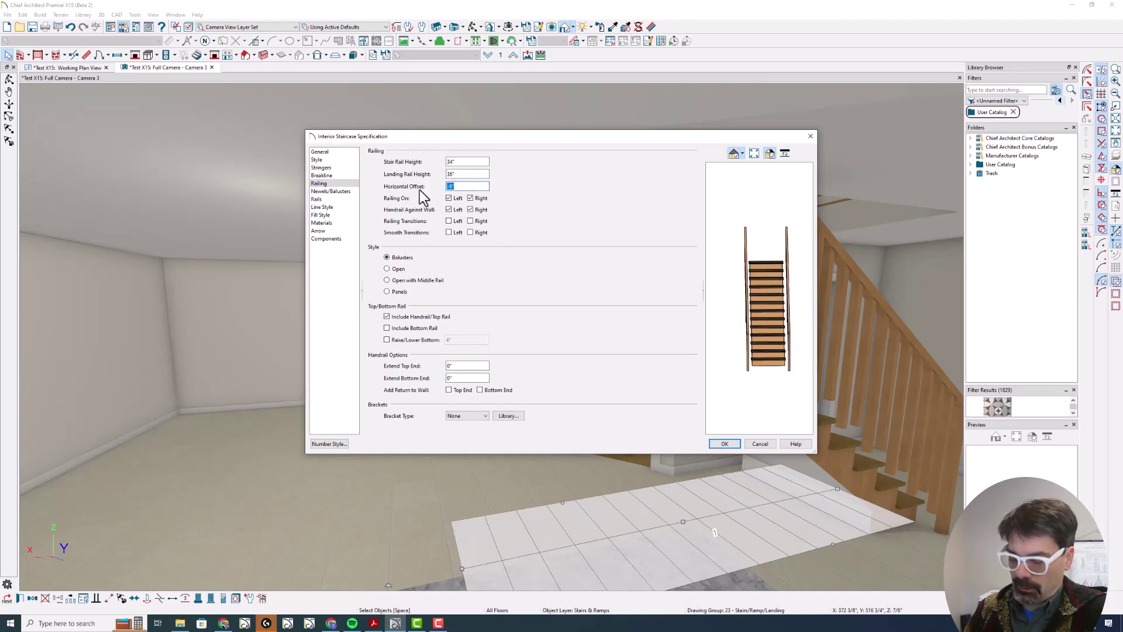
{"action": "type", "text": "0"}
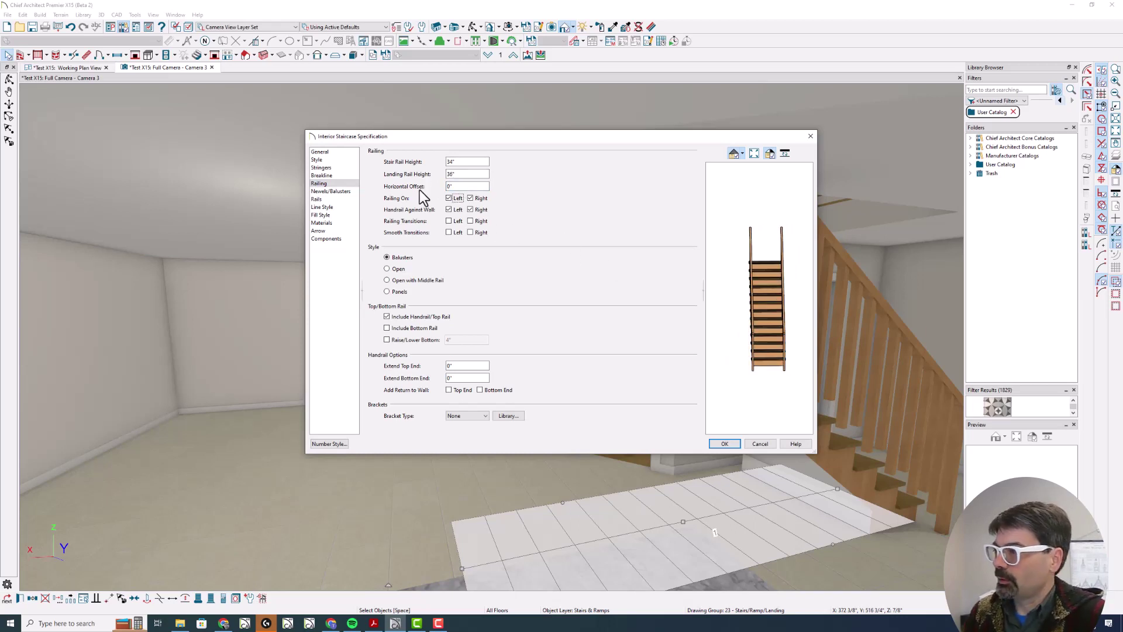
{"action": "key", "text": "Tab"}
Step: Give the newels a -2" horizontal offset and re-enter the -6" vertical offset
{"action": "left_click", "coordinate": [347, 194]}
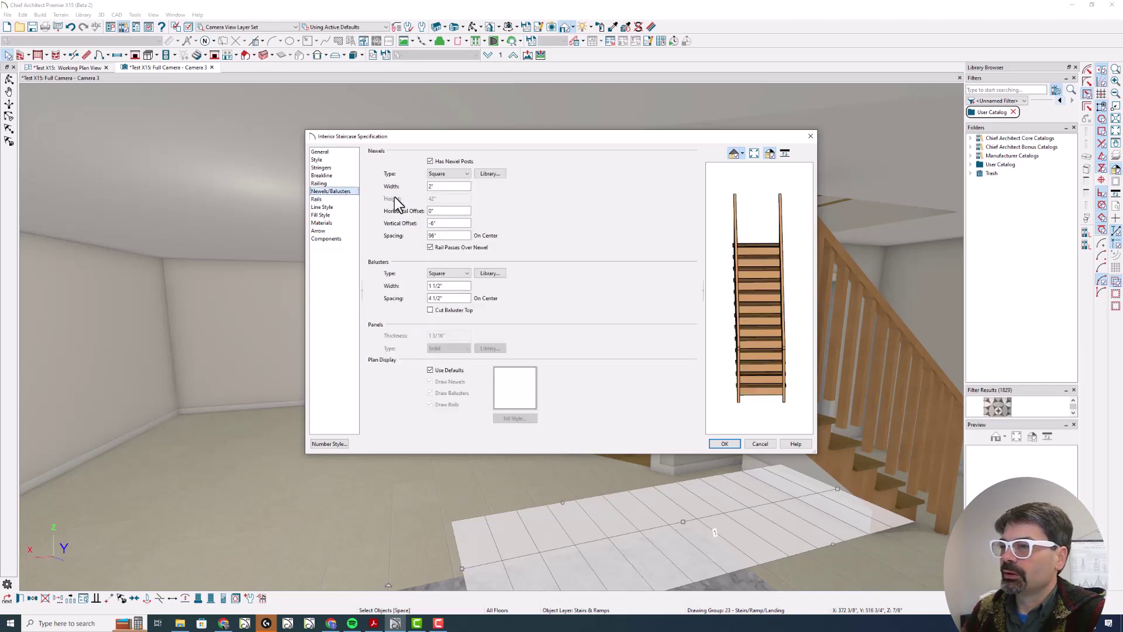
{"action": "double_click", "coordinate": [438, 211]}
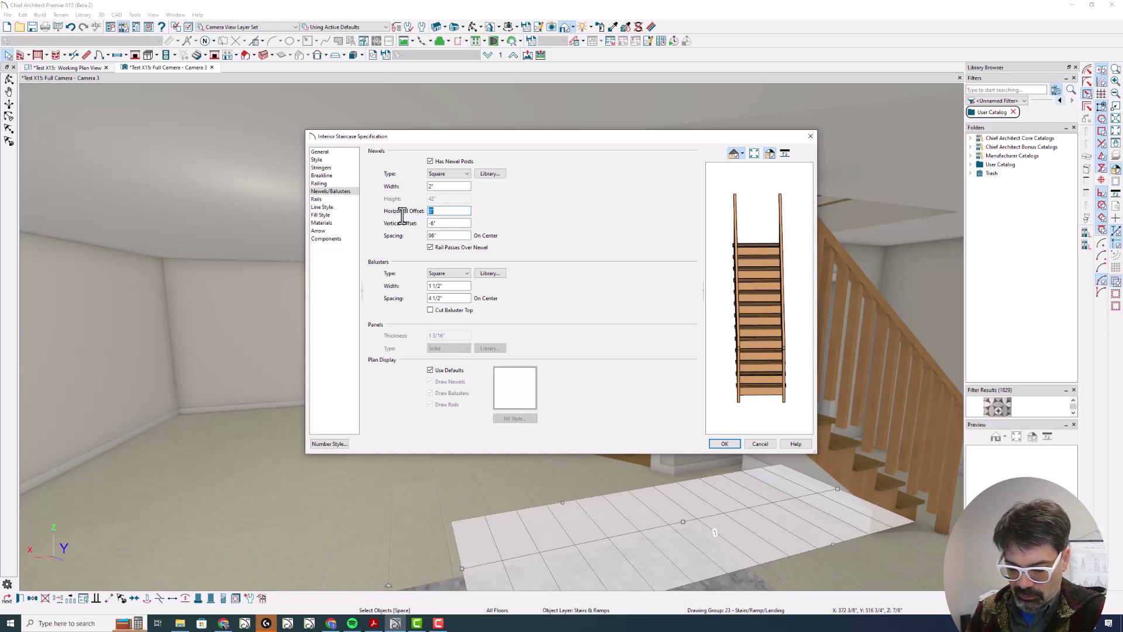
{"action": "type", "text": "-2"}
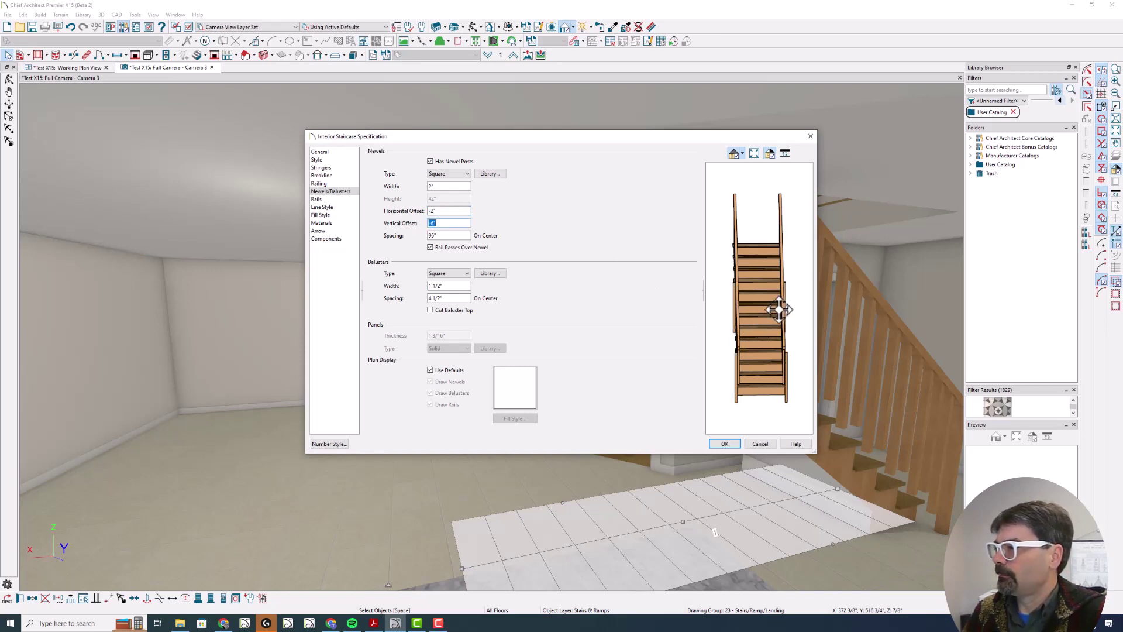
{"action": "left_click_drag", "start_coordinate": [784, 308], "coordinate": [746, 290]}
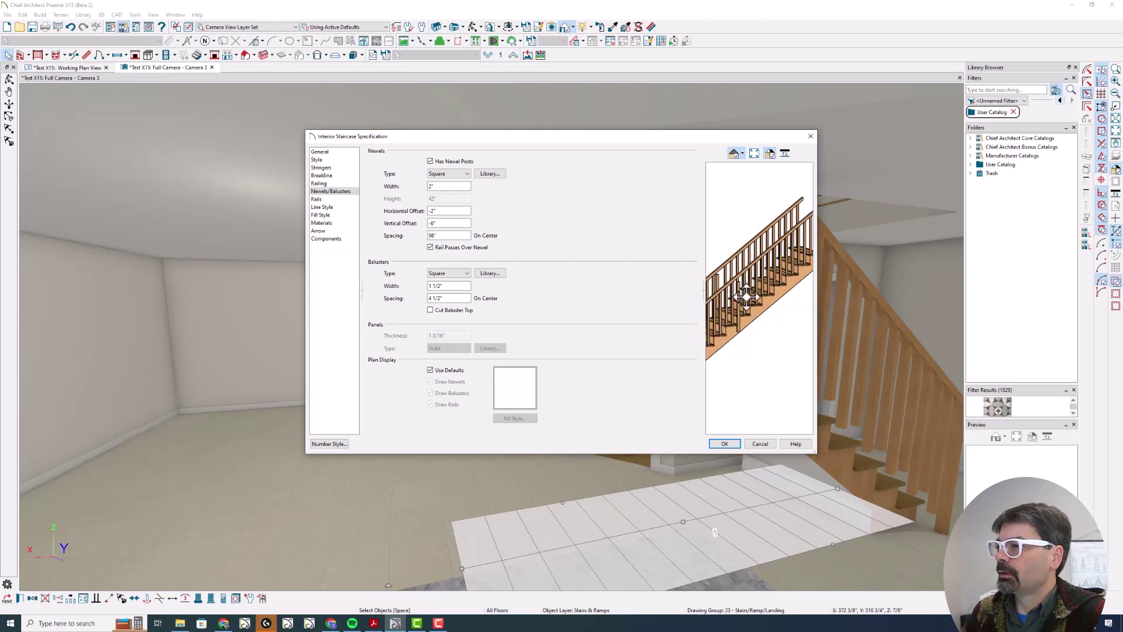
{"action": "double_click", "coordinate": [432, 223]}
{"action": "key", "text": "BackSpace"}
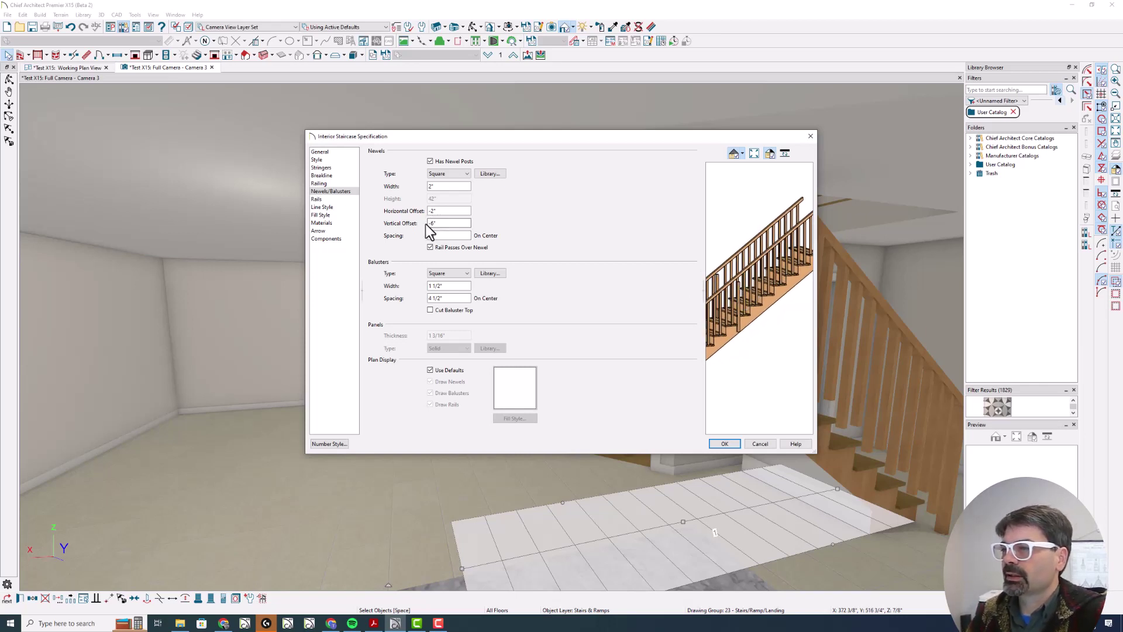
{"action": "type", "text": "-6\""}
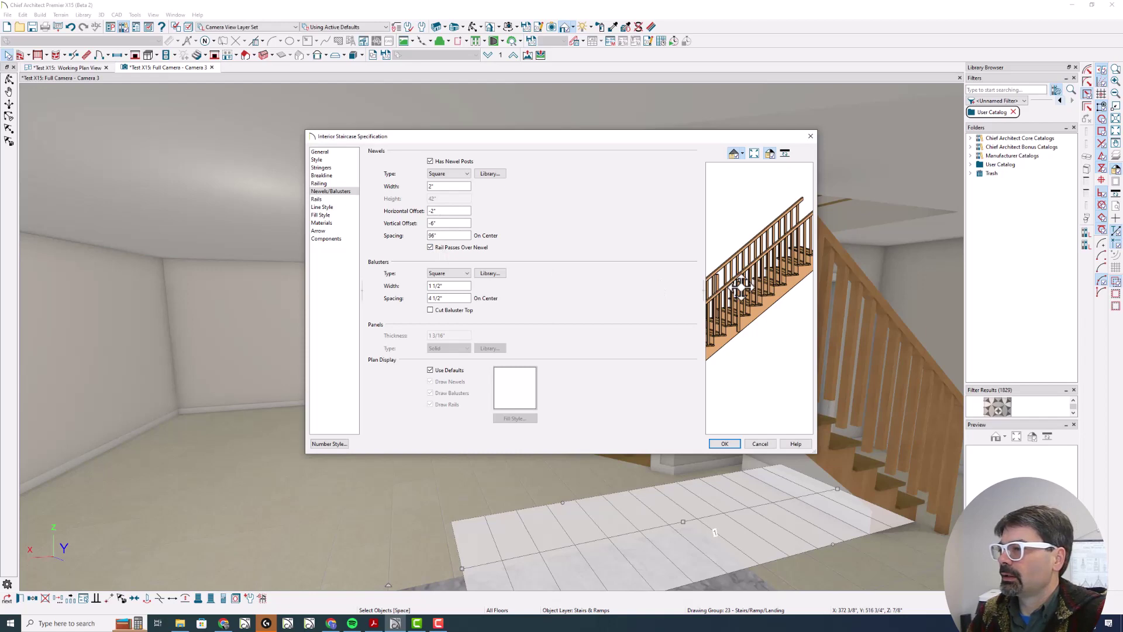
Step: Apply the newel changes and orbit the camera to the stairs' other side
{"action": "left_click", "coordinate": [725, 443]}
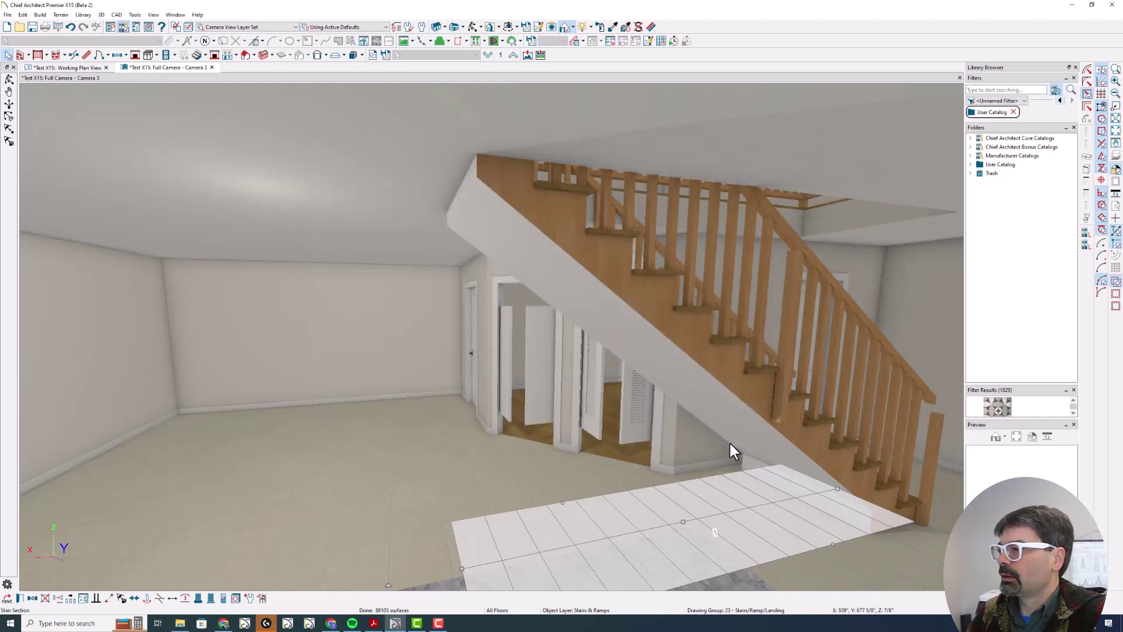
{"action": "key", "text": "Escape"}
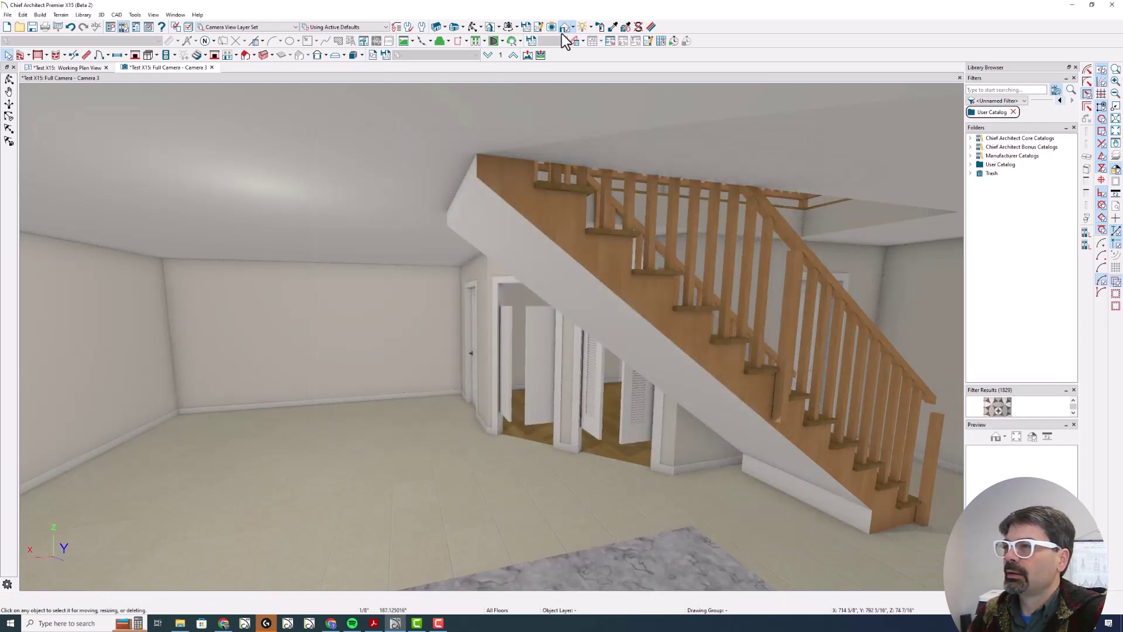
{"action": "left_click", "coordinate": [472, 26]}
{"action": "left_click_drag", "start_coordinate": [766, 308], "coordinate": [671, 323]}
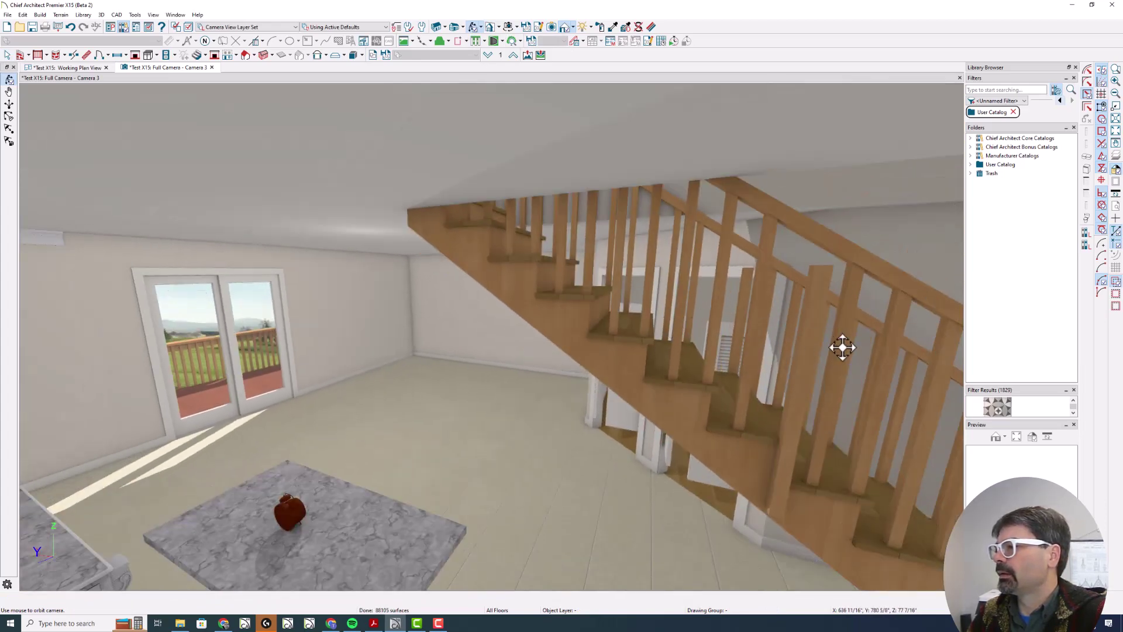
{"action": "mouse_move", "coordinate": [842, 348]}
{"action": "left_mouse_down"}
{"action": "mouse_move", "coordinate": [853, 343]}
{"action": "mouse_move", "coordinate": [829, 338]}
{"action": "left_mouse_up"}
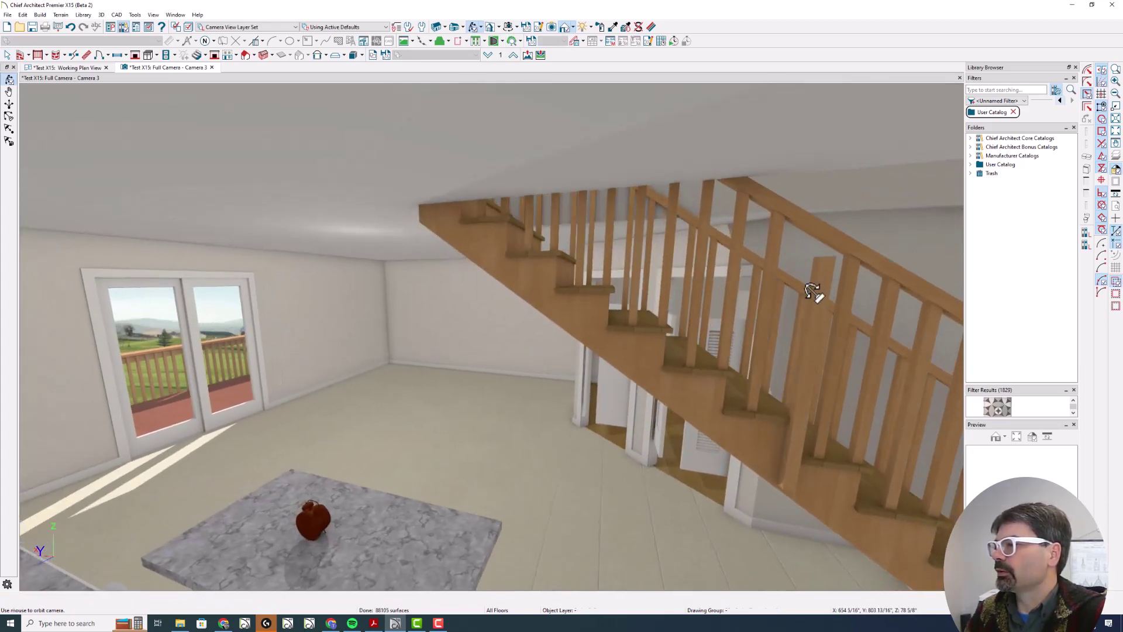
Step: Select the stair section and reopen its Interior Staircase Specification
{"action": "key", "text": "space"}
{"action": "left_click", "coordinate": [814, 295]}
{"action": "double_click", "coordinate": [443, 250]}
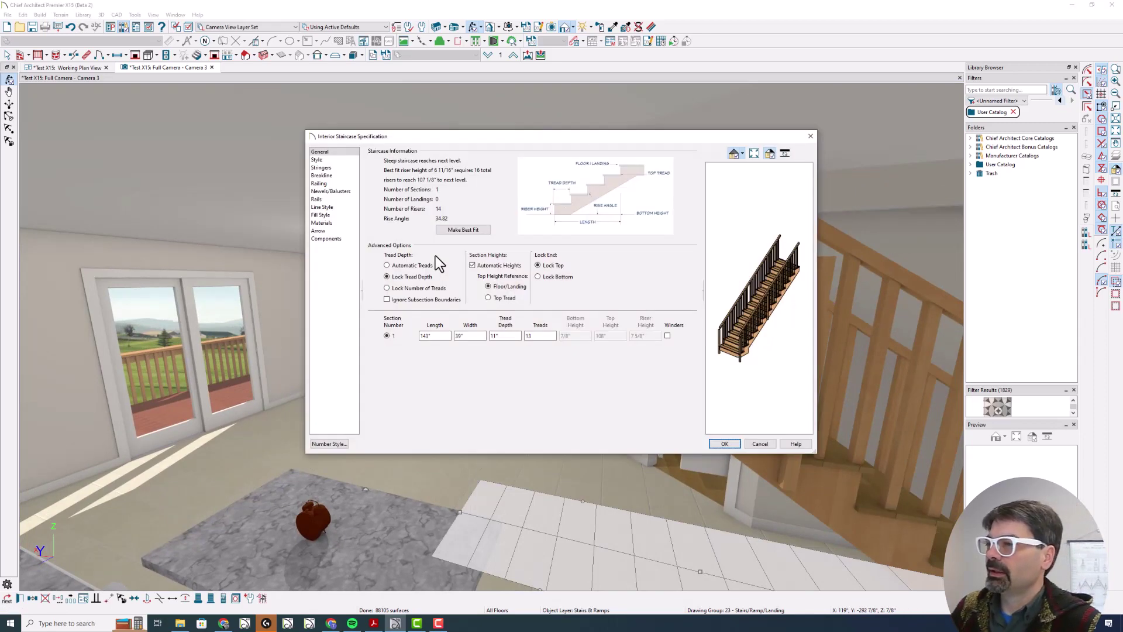
Step: Review the Rails, Railing and Newels/Balusters pages, ending back on Rails
{"action": "left_click", "coordinate": [336, 200]}
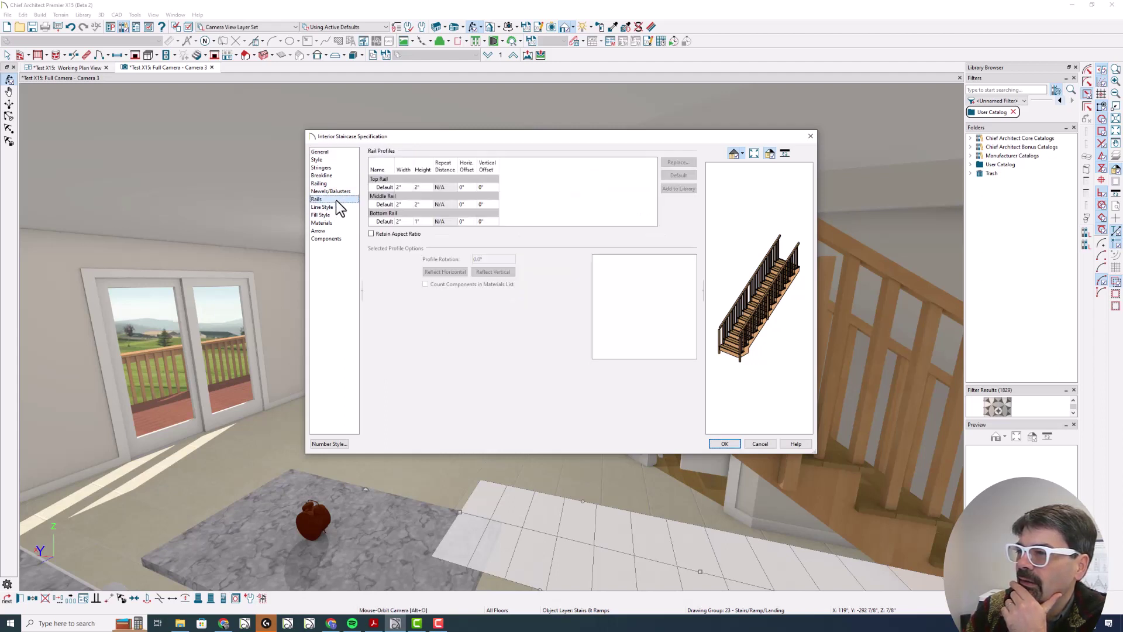
{"action": "left_click", "coordinate": [338, 183]}
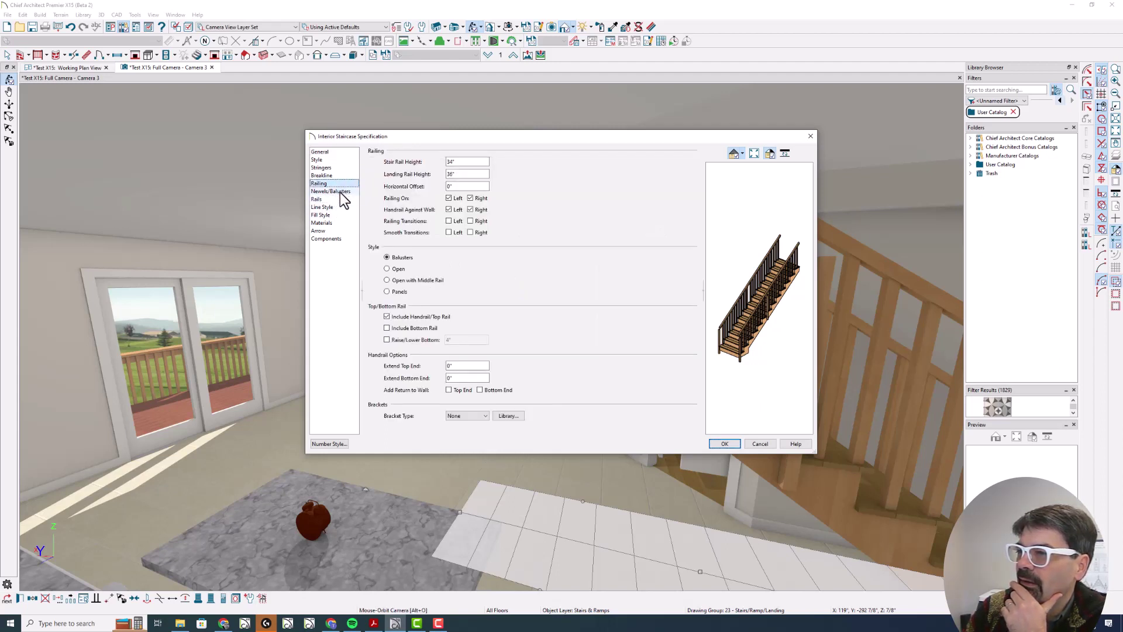
{"action": "left_click", "coordinate": [339, 192]}
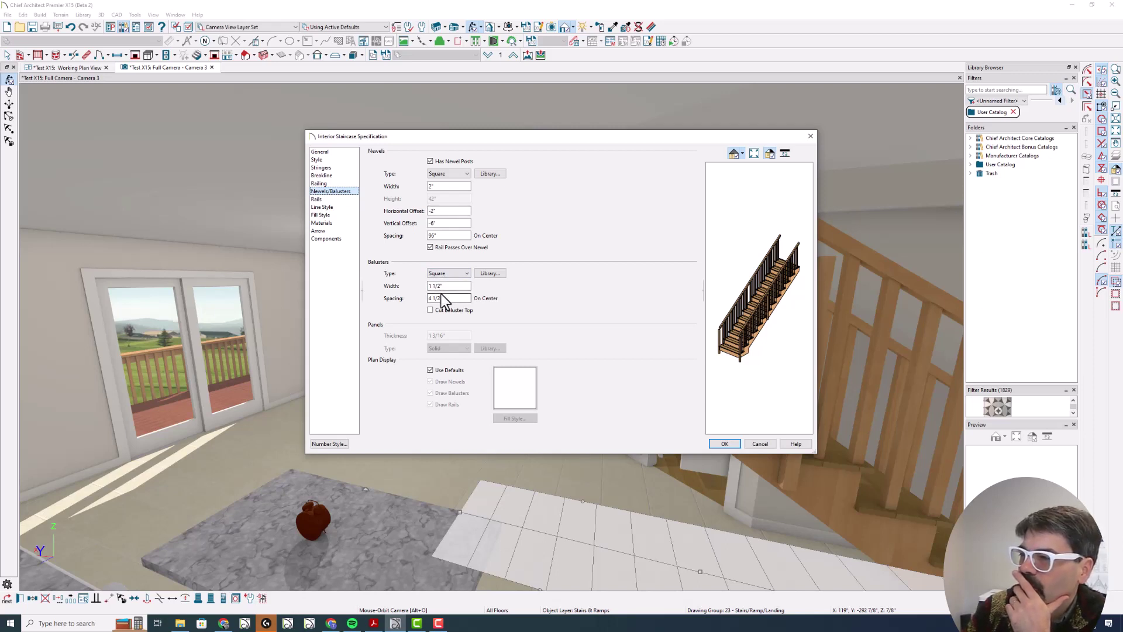
{"action": "left_click", "coordinate": [338, 200]}
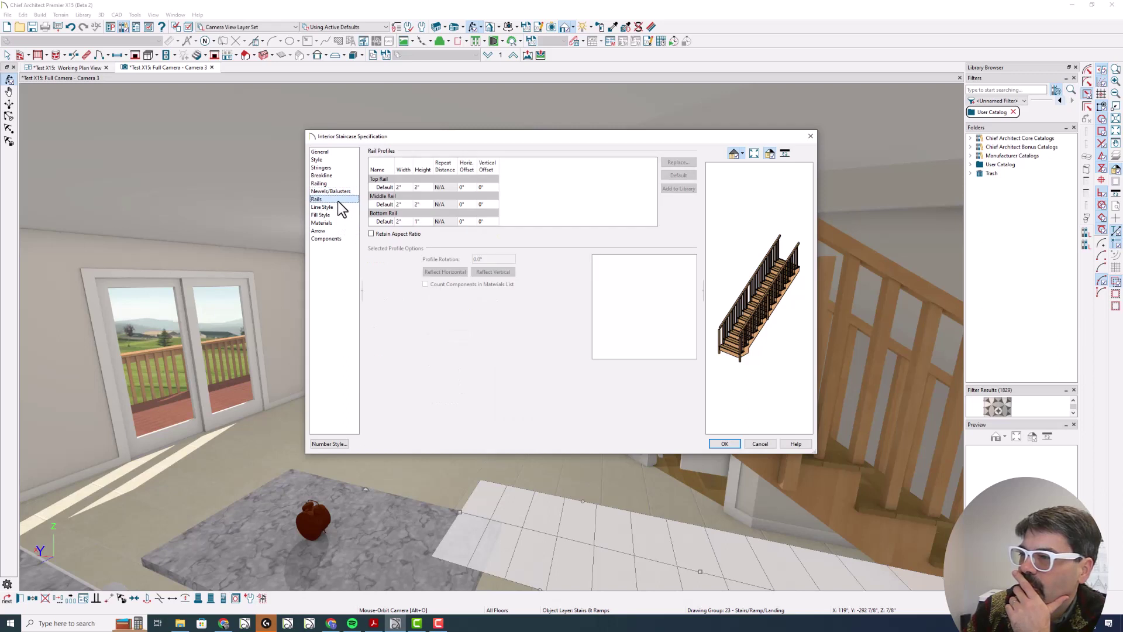
Step: Set the Top Rail width to 6" and inspect the -1" offset rail in the preview
{"action": "left_click", "coordinate": [402, 187]}
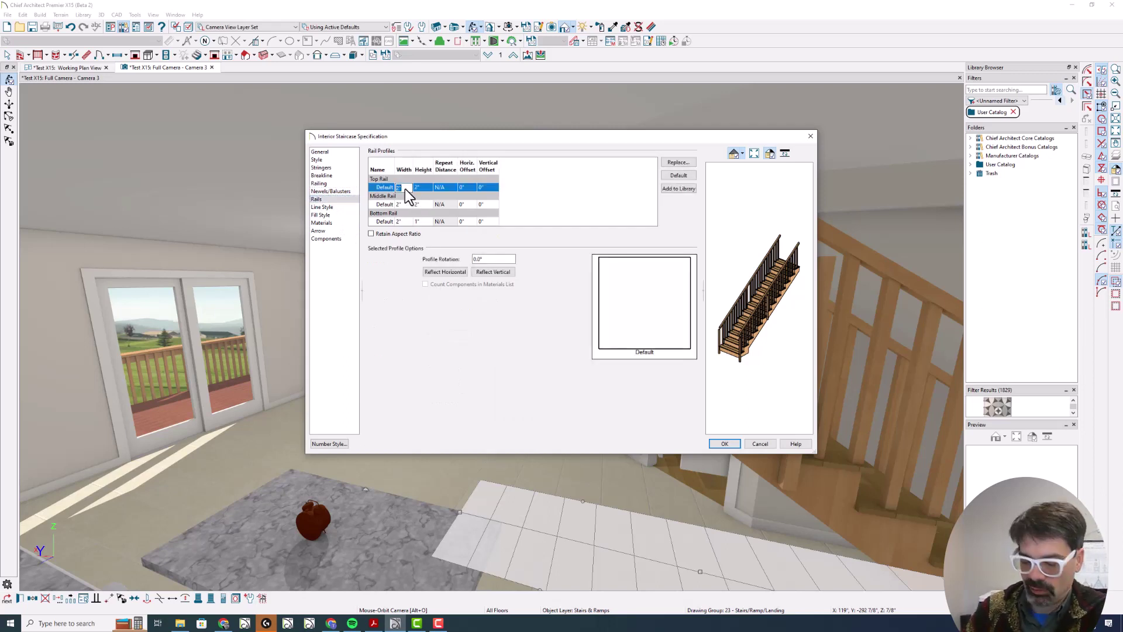
{"action": "type", "text": "6"}
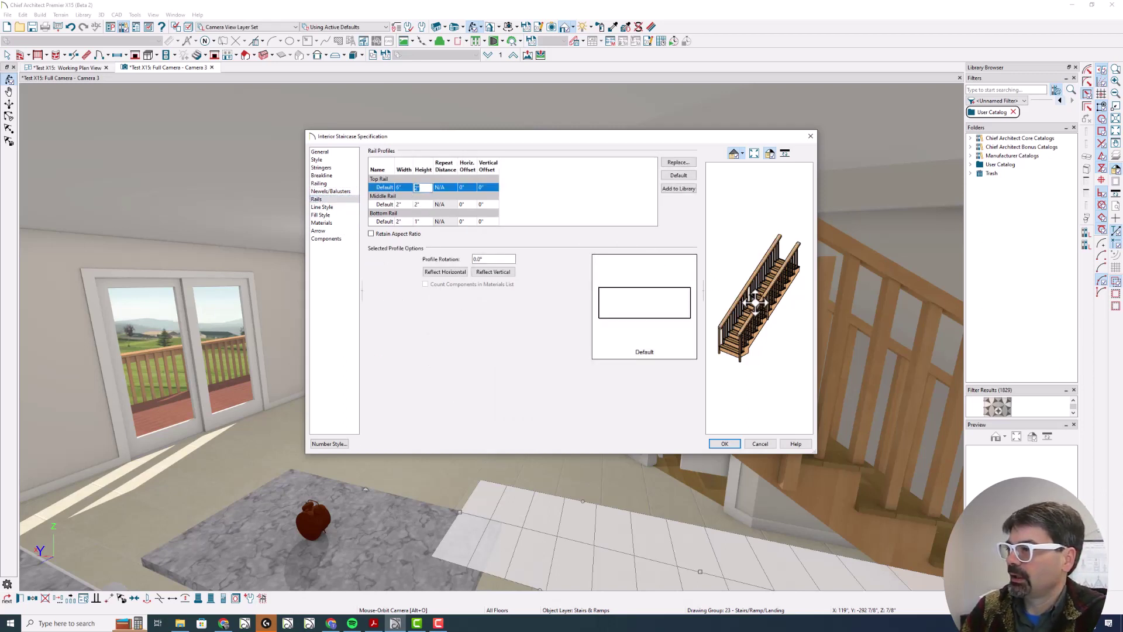
{"action": "left_click_drag", "start_coordinate": [783, 308], "coordinate": [799, 243]}
{"action": "scroll", "coordinate": [790, 284], "scroll_direction": "up", "scroll_amount": 3}
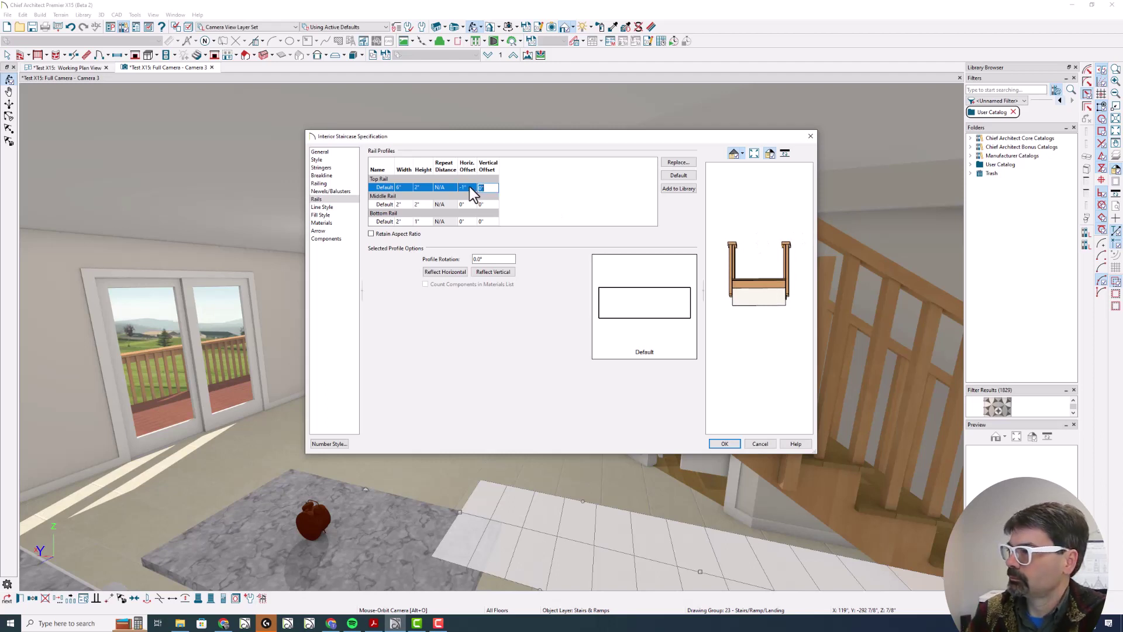
{"action": "left_click_drag", "start_coordinate": [727, 251], "coordinate": [703, 299]}
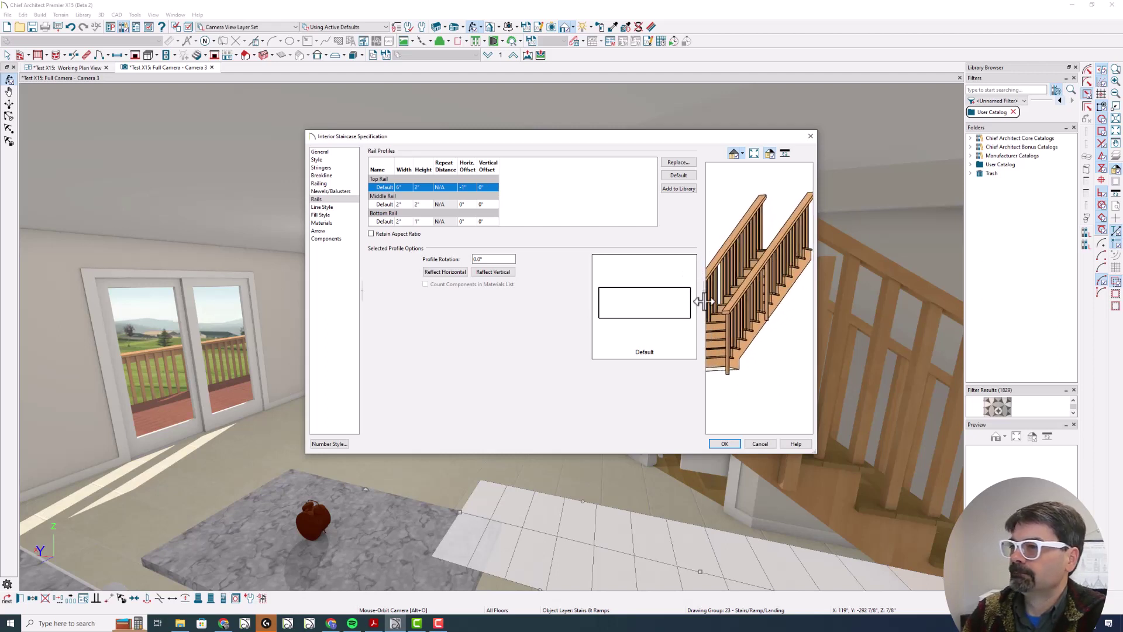
Step: On the Railing page, enable Raise/Lower Bottom at -6" to lower the balusters
{"action": "left_click", "coordinate": [319, 191]}
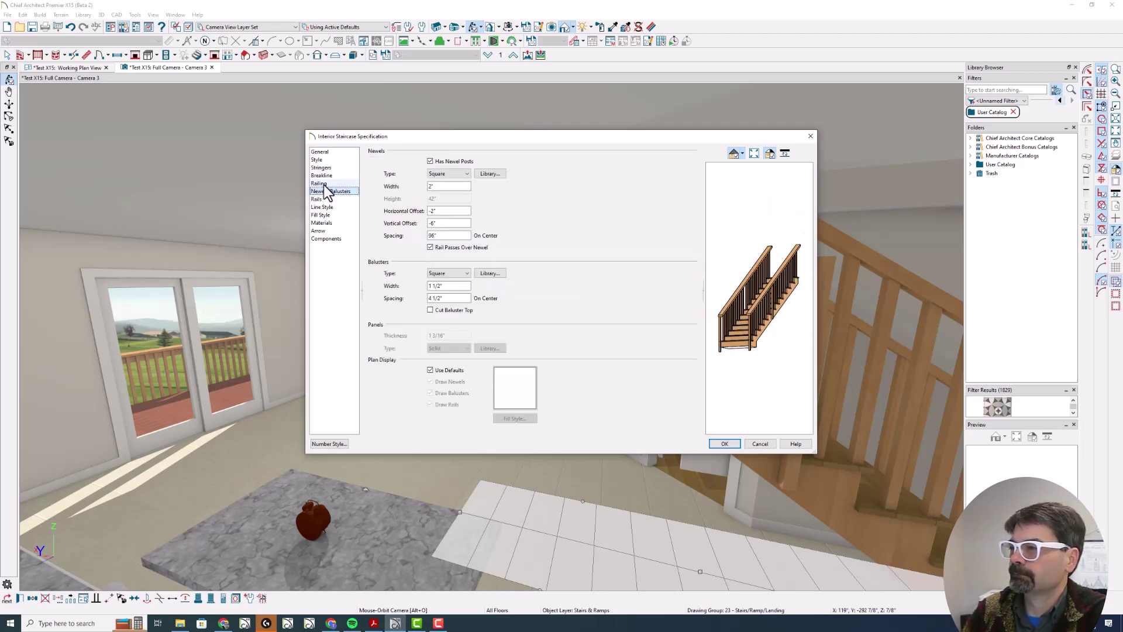
{"action": "left_click", "coordinate": [320, 184]}
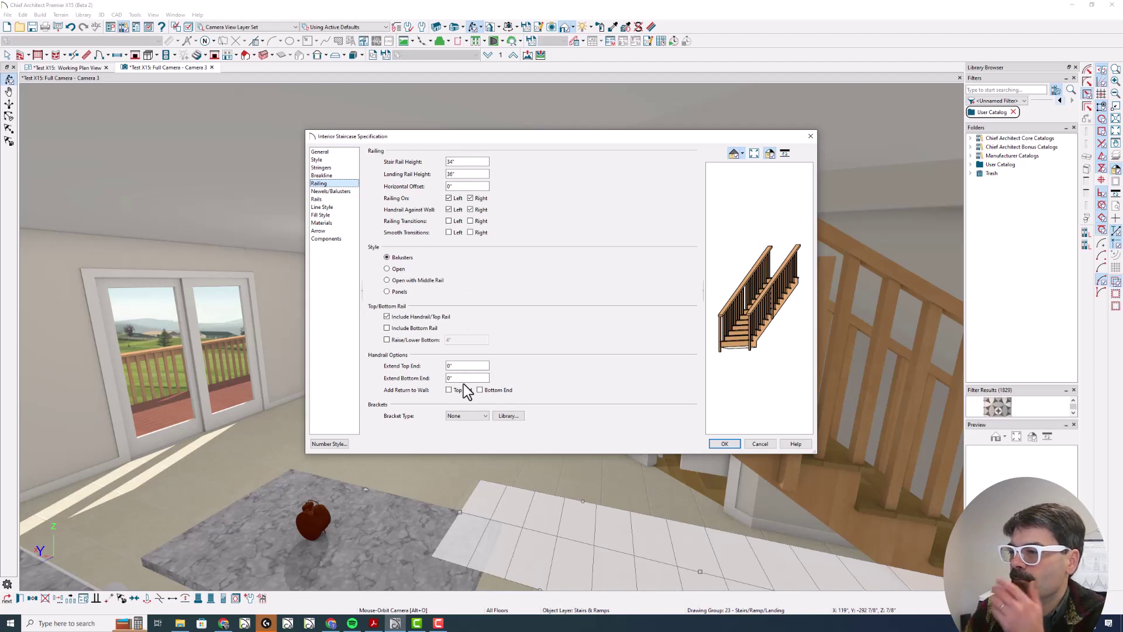
{"action": "left_click_drag", "start_coordinate": [462, 378], "coordinate": [436, 379]}
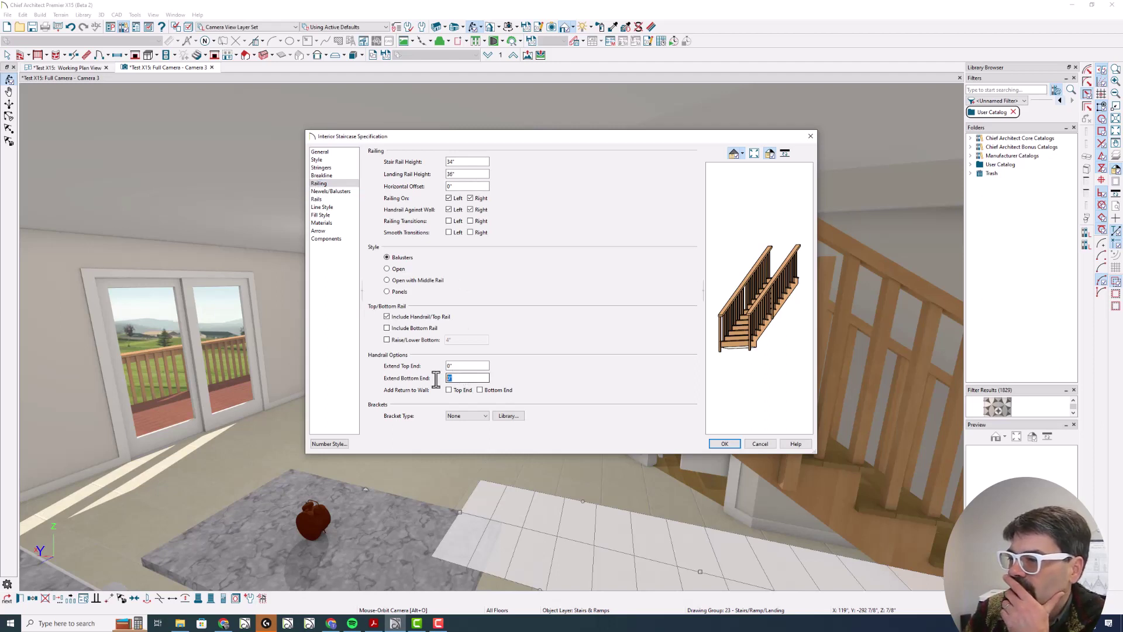
{"action": "left_click", "coordinate": [399, 339]}
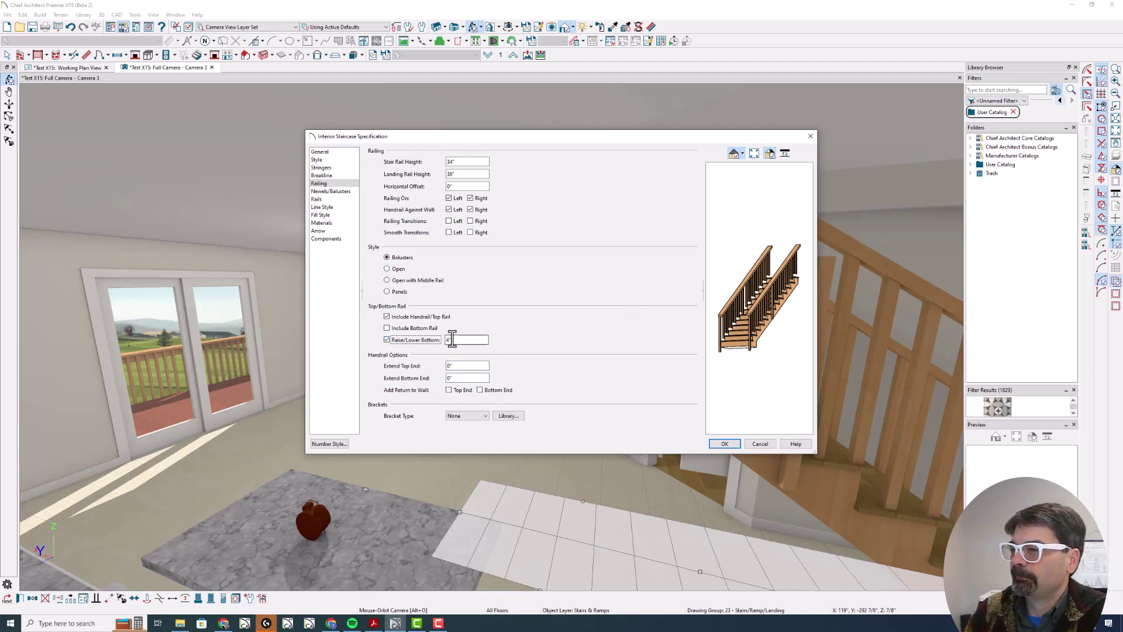
{"action": "left_click_drag", "start_coordinate": [788, 306], "coordinate": [743, 304]}
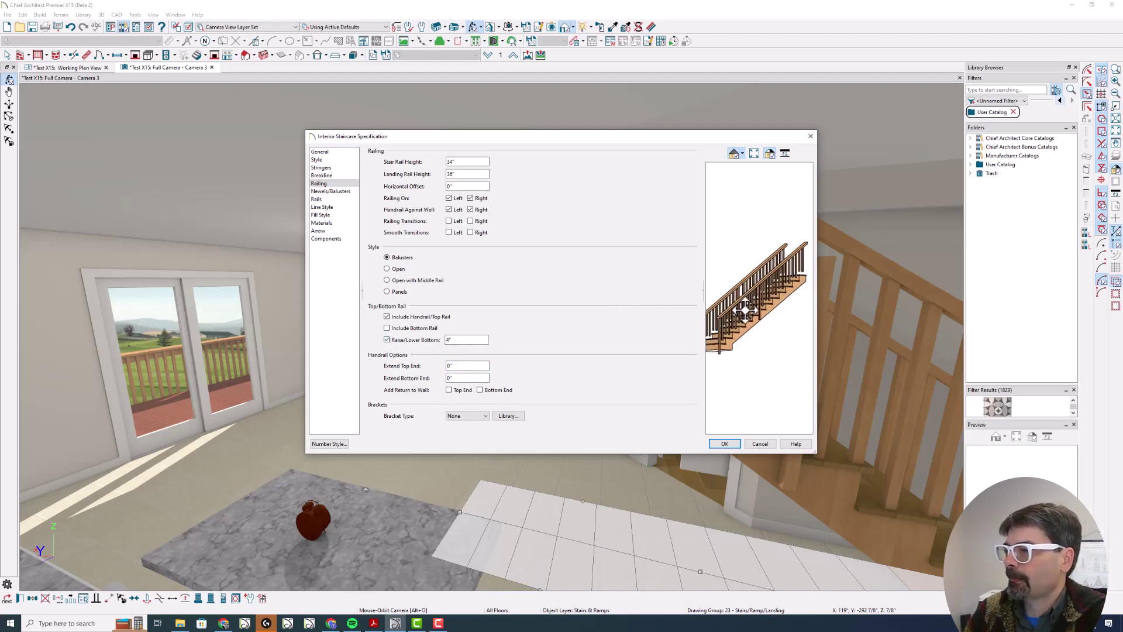
{"action": "left_click", "coordinate": [422, 317]}
{"action": "left_click", "coordinate": [422, 317]}
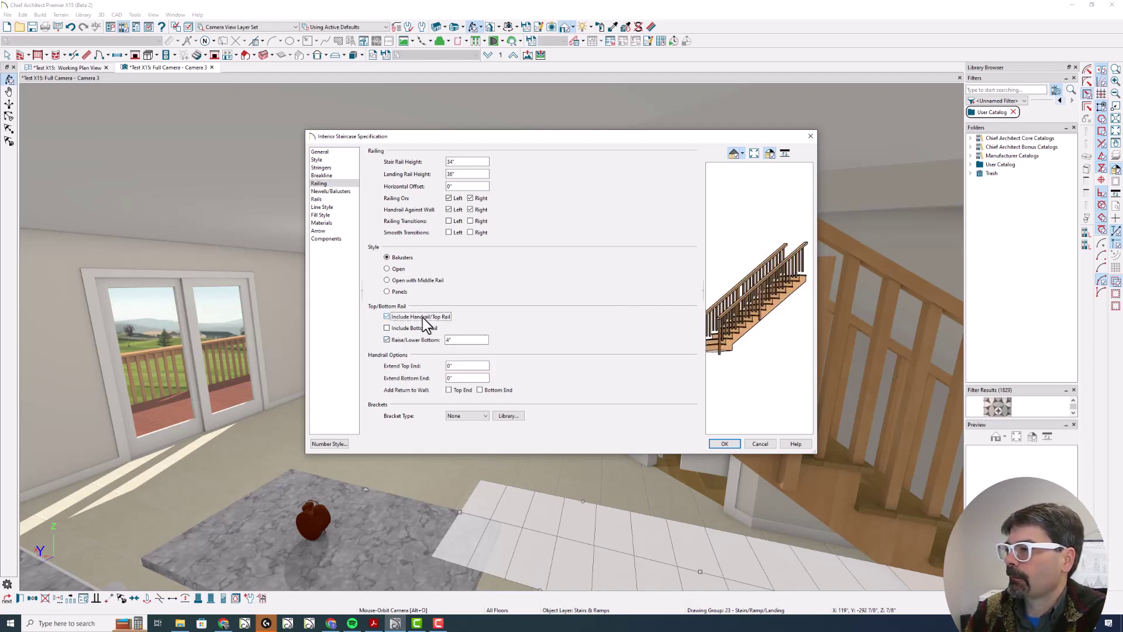
{"action": "left_click", "coordinate": [420, 339]}
{"action": "left_click", "coordinate": [420, 340]}
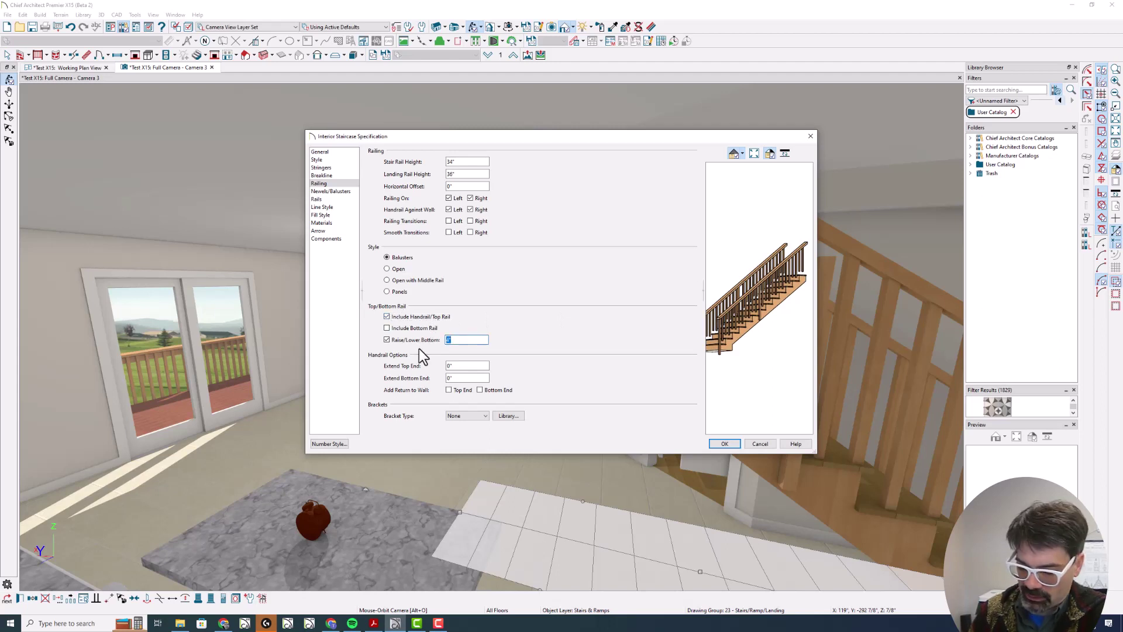
{"action": "type", "text": "-6"}
{"action": "key", "text": "Tab"}
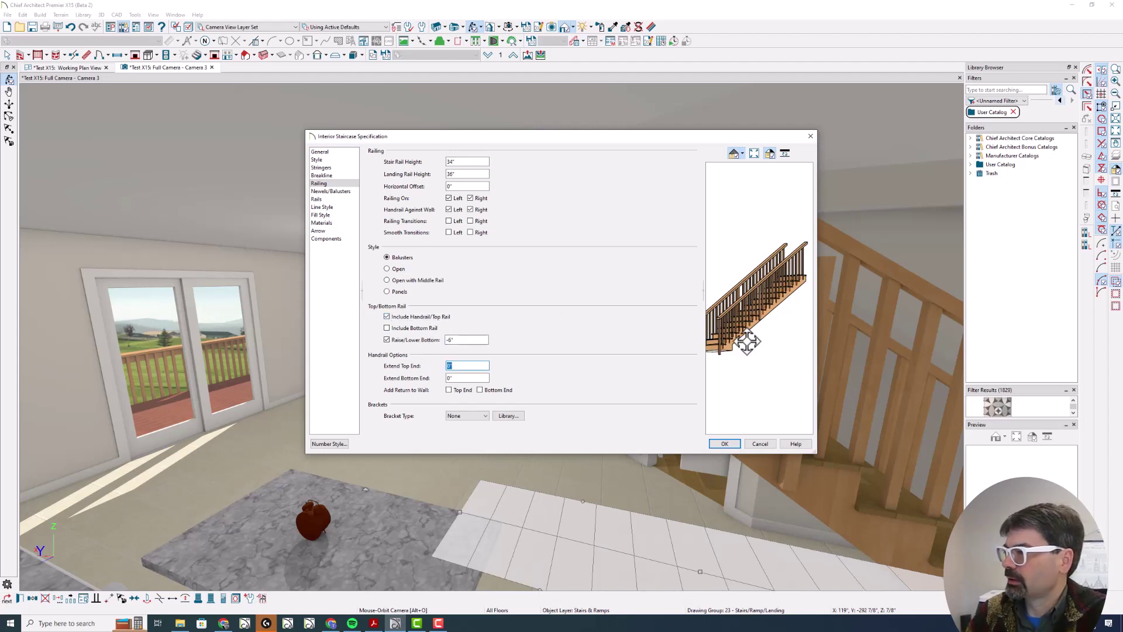
{"action": "left_click_drag", "start_coordinate": [747, 316], "coordinate": [778, 315]}
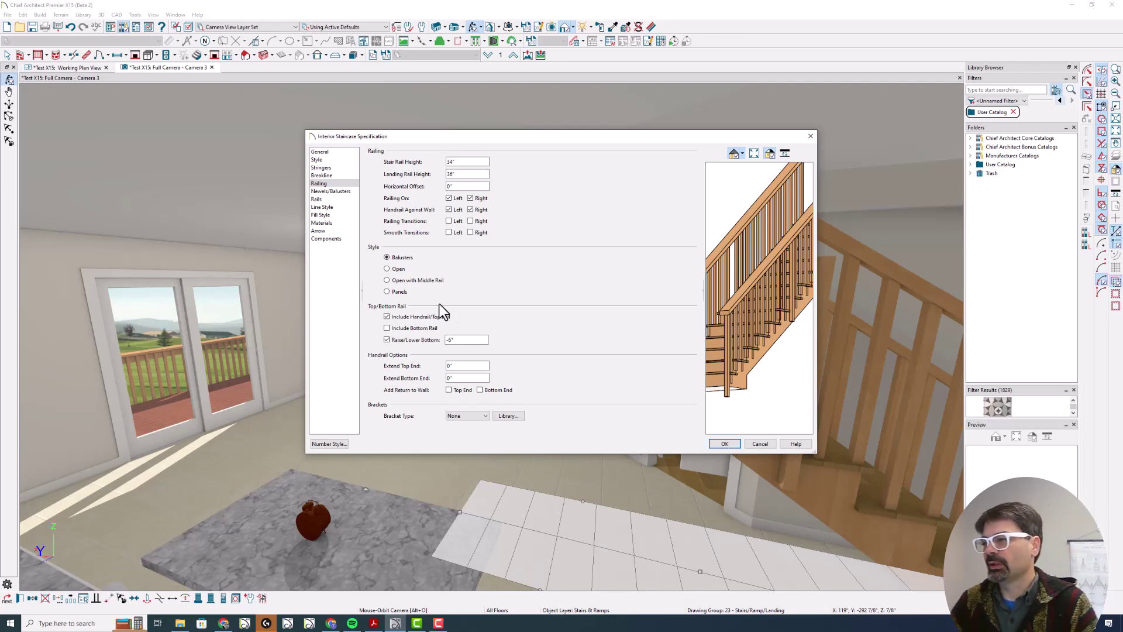
Step: Apply the railing changes and open a Perspective Full Overview zoomed toward the deck
{"action": "left_click", "coordinate": [724, 443]}
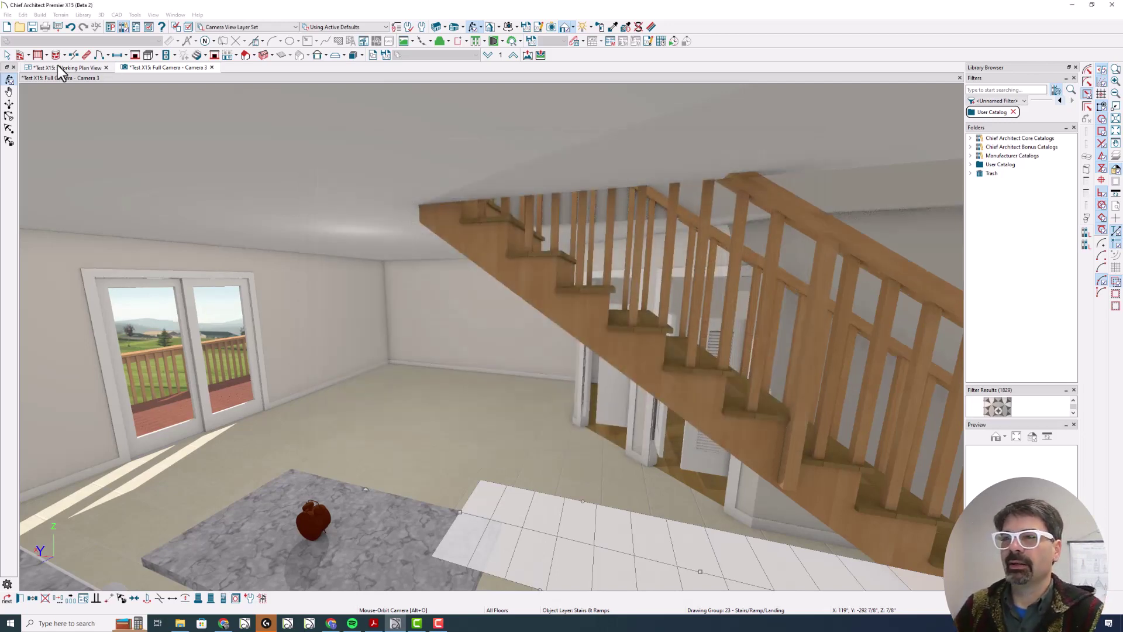
{"action": "key", "text": "F9"}
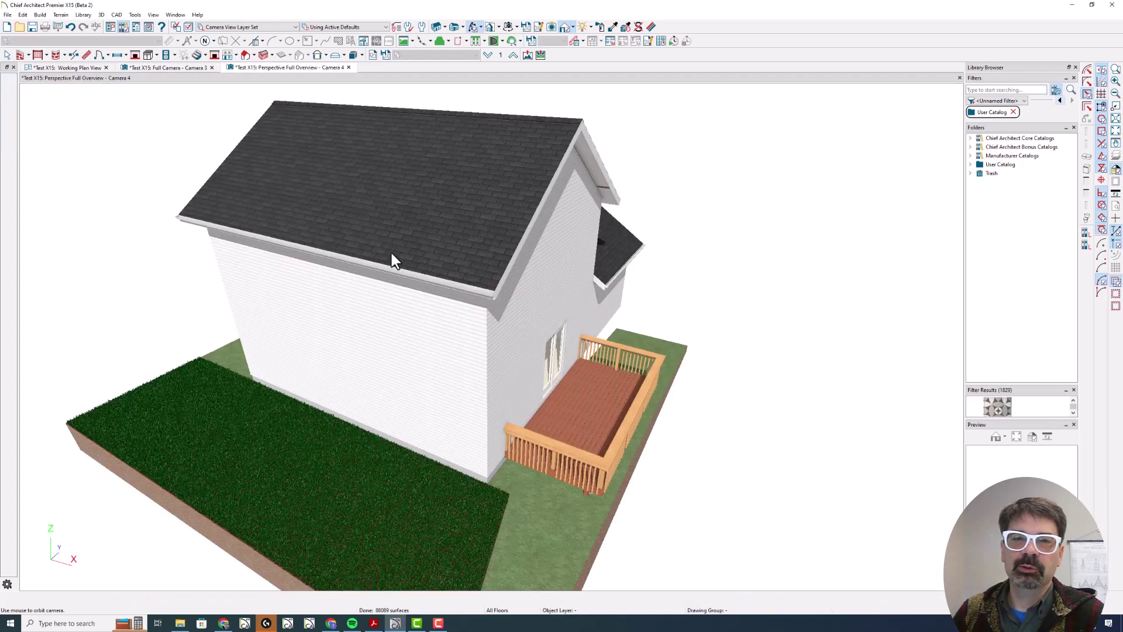
{"action": "scroll", "coordinate": [535, 346], "scroll_direction": "up", "scroll_amount": 3}
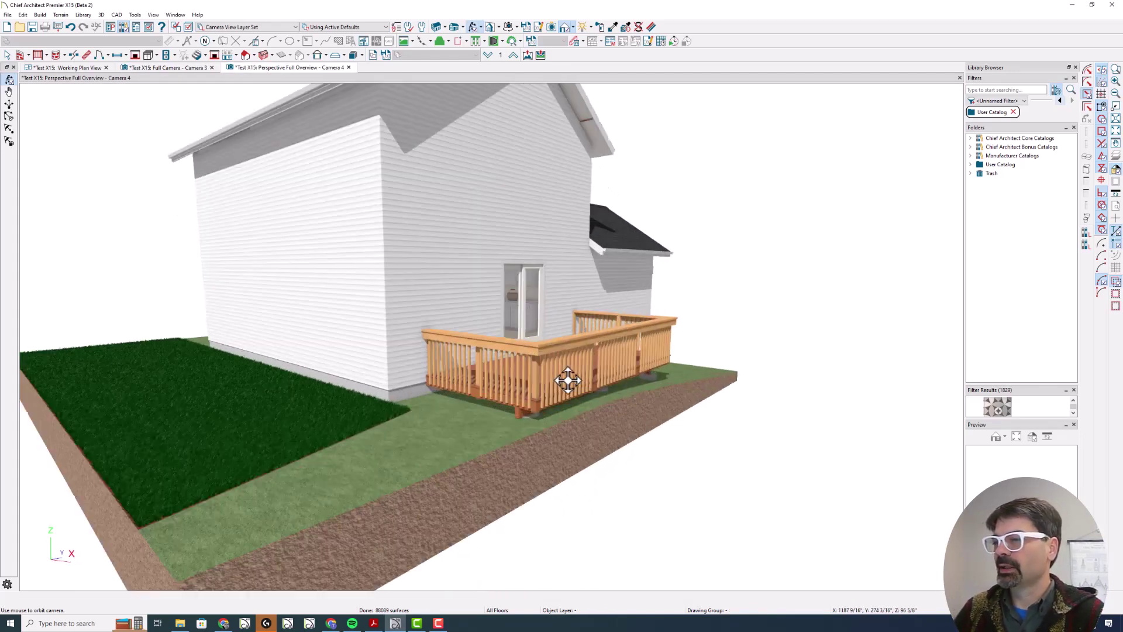